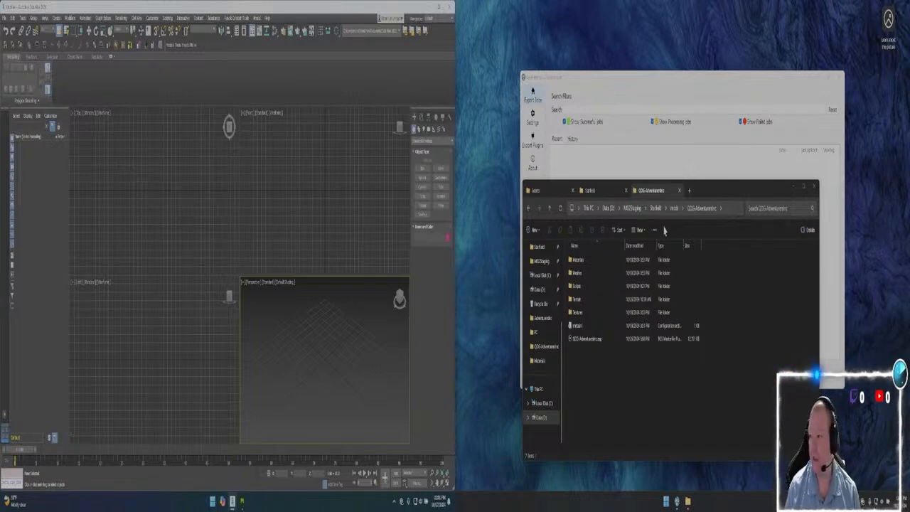
Copy the name of the fourth Placeholder_Base folder in the art library's Assets folder, leaving that folder's name unchanged
click(545, 192)
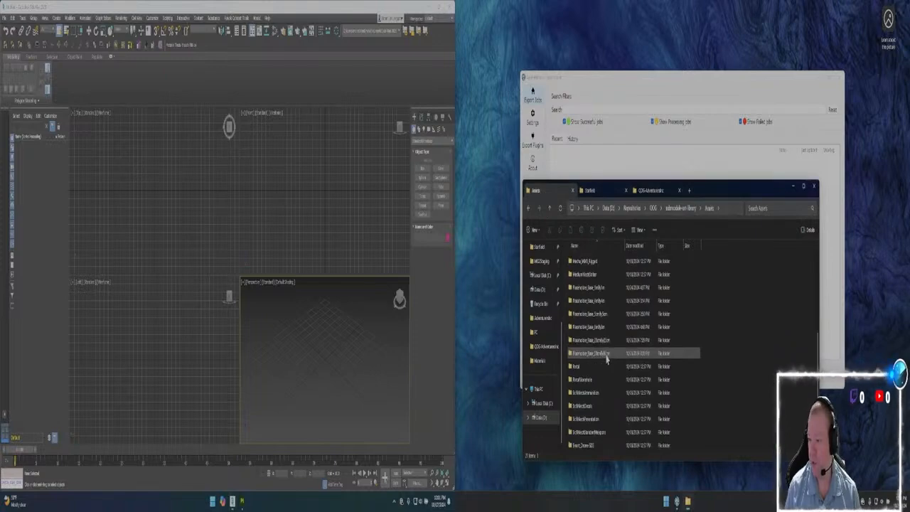
click(601, 326)
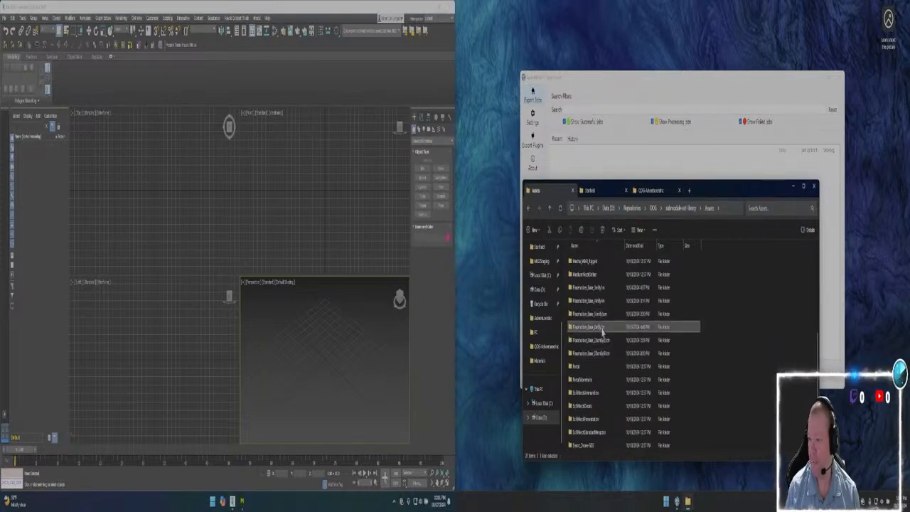
click(602, 327)
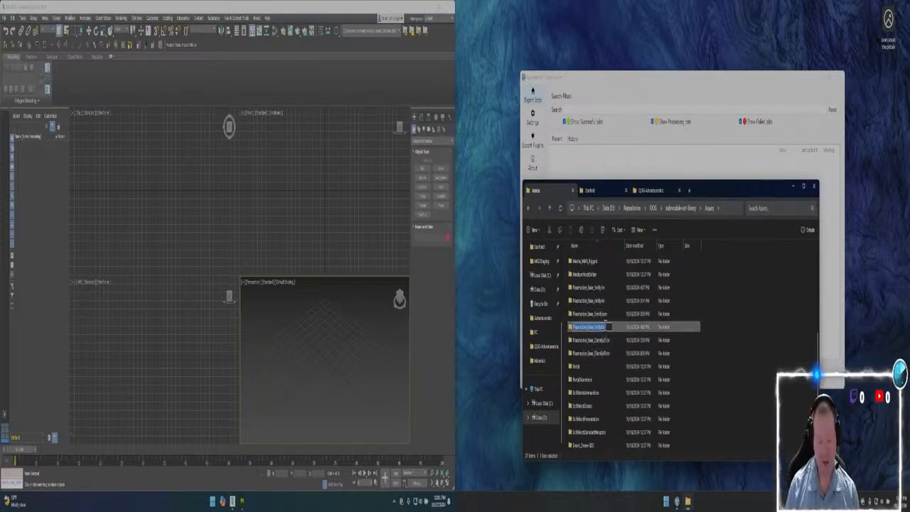
click(720, 384)
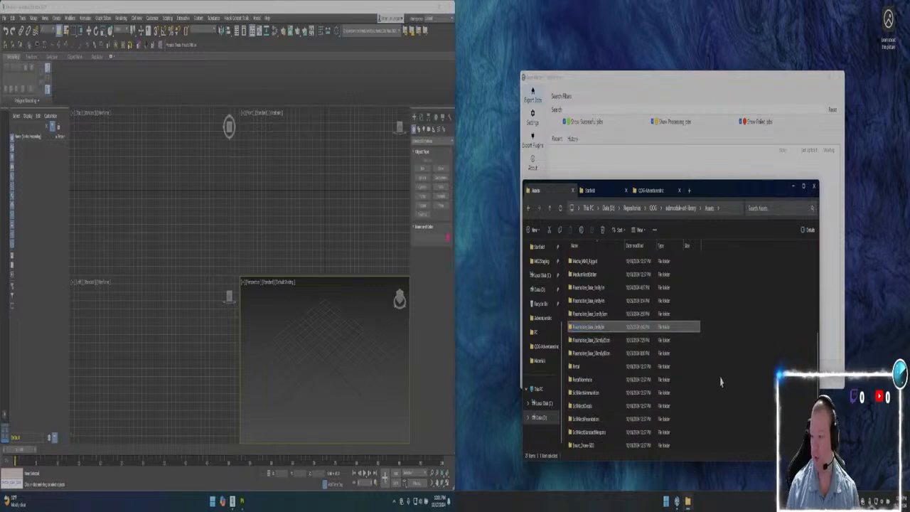
Create a folder in Assets from the copied Placeholder_Base name with its size portion edited, and open it
right_click(624, 377)
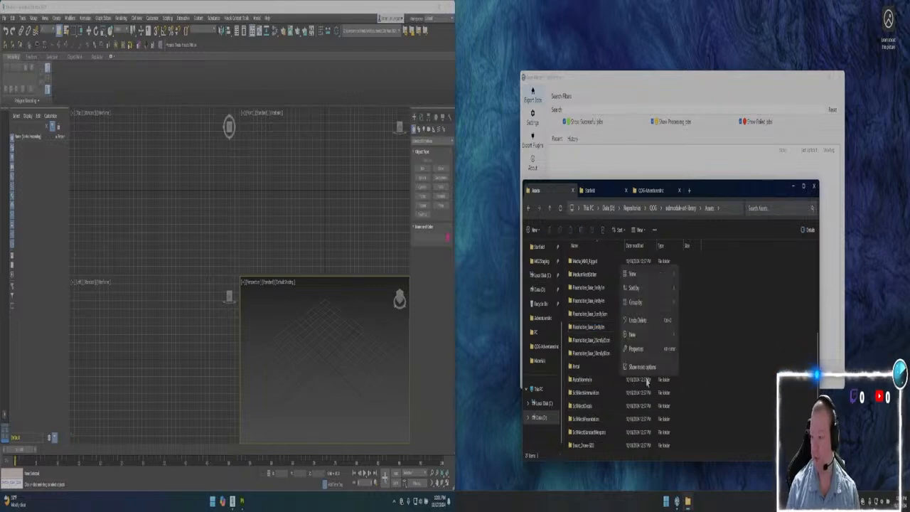
mouse_move(646, 336)
click(685, 337)
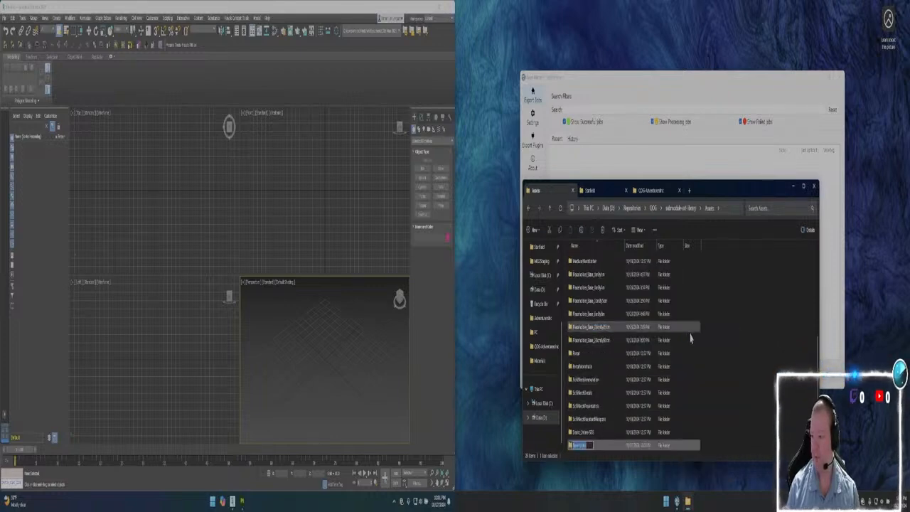
key(ctrl+v)
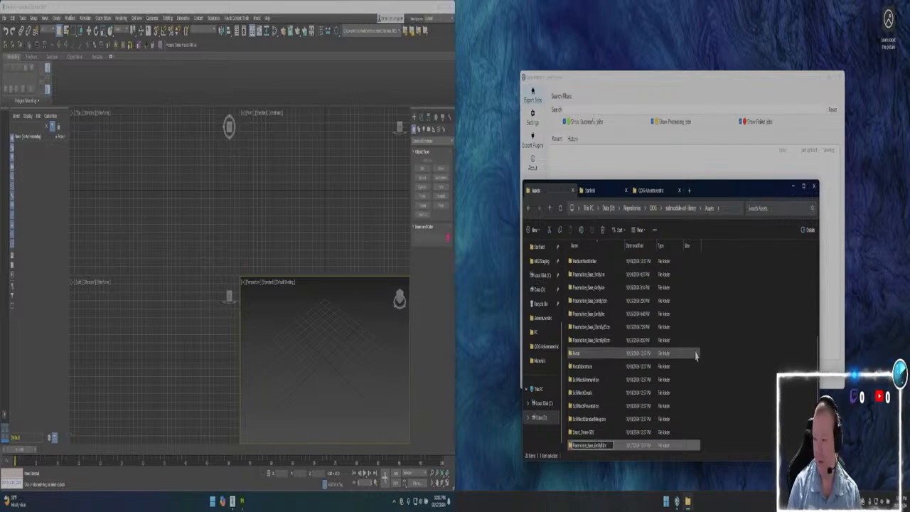
key(BackSpace)
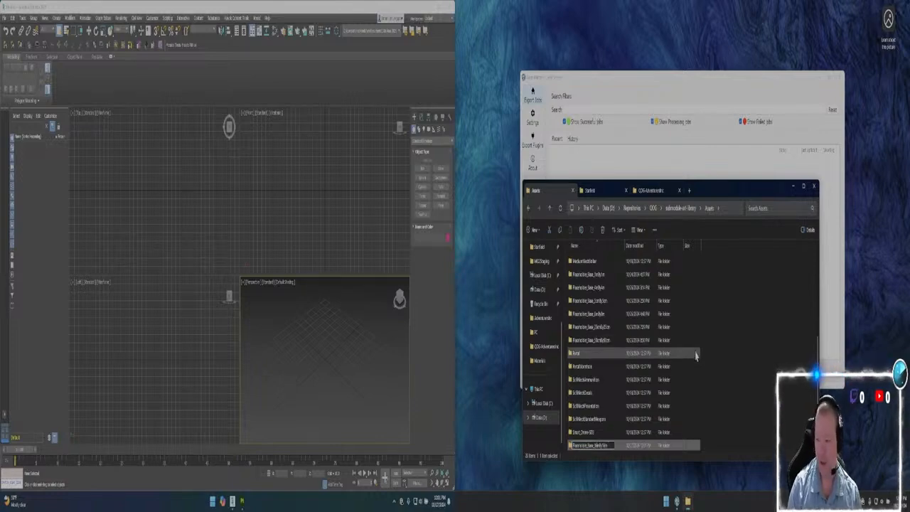
key(Return)
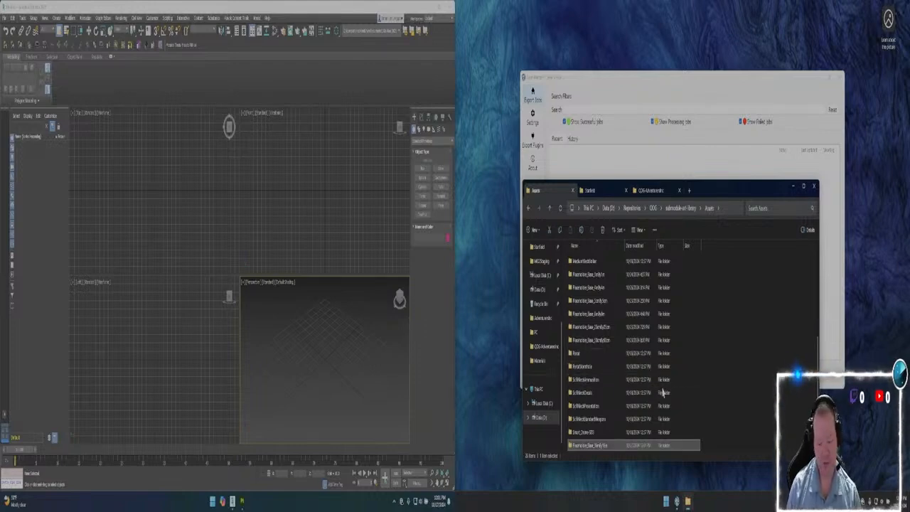
double_click(604, 446)
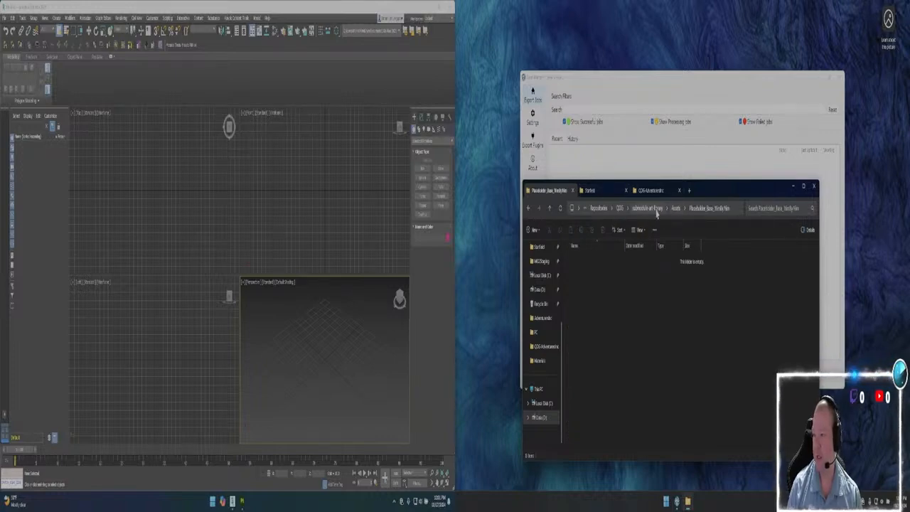
Create a matching Placeholder_Base folder in the art library's Starfield folder, using the same adjusted size name, and open it
click(594, 190)
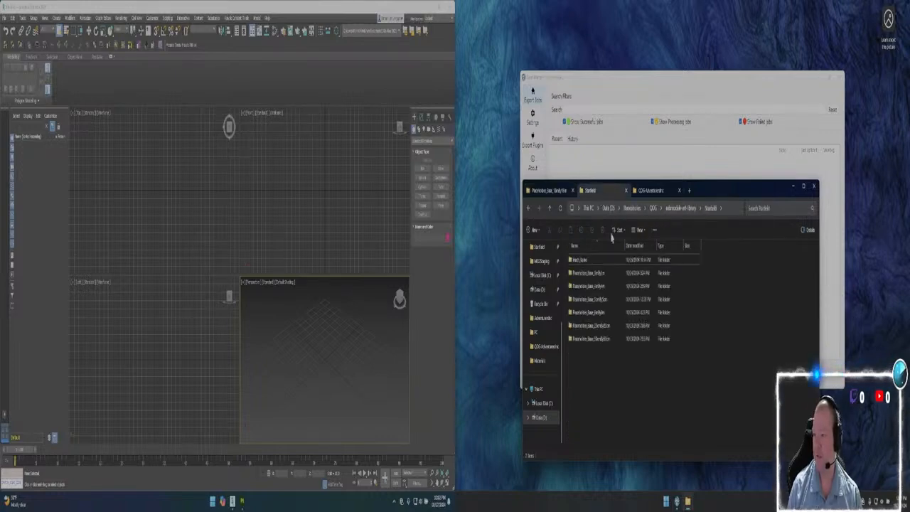
right_click(610, 375)
mouse_move(623, 291)
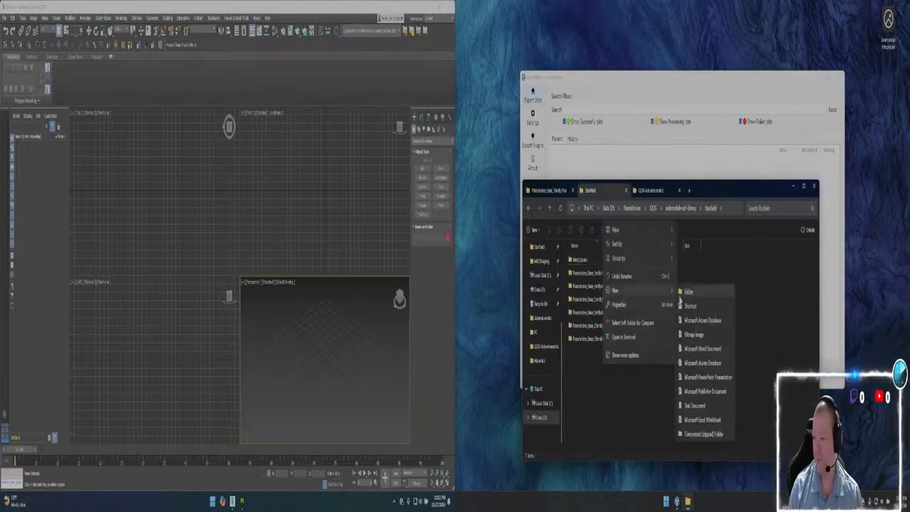
click(688, 289)
text(Placeholder_Base_SmthyNe)
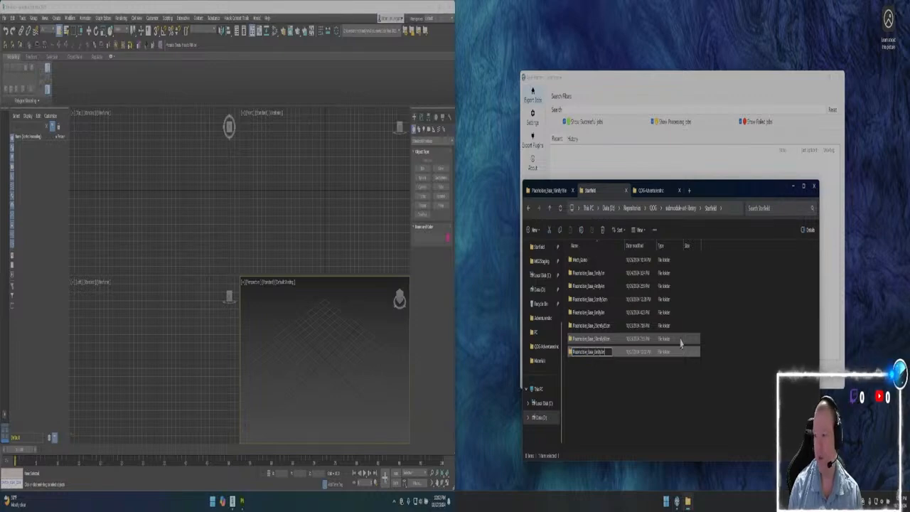
key(BackSpace)
key(BackSpace)
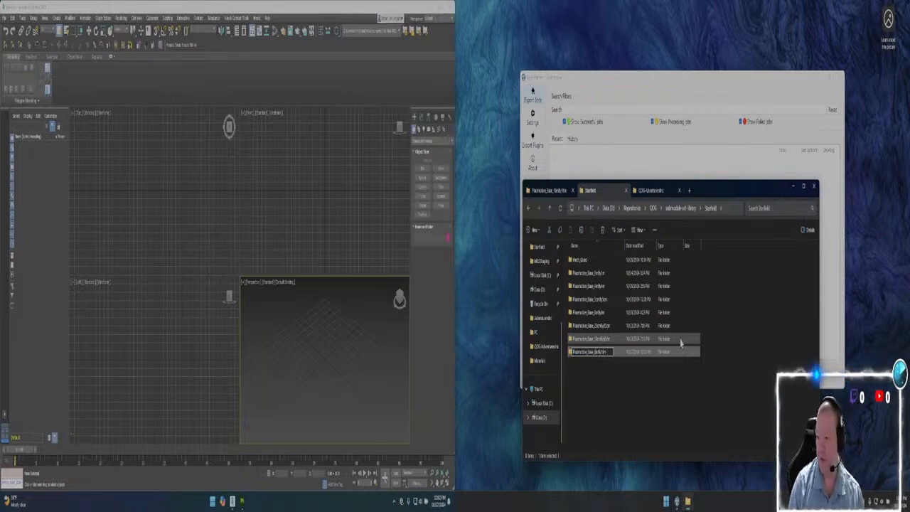
text(Yen)
key(Return)
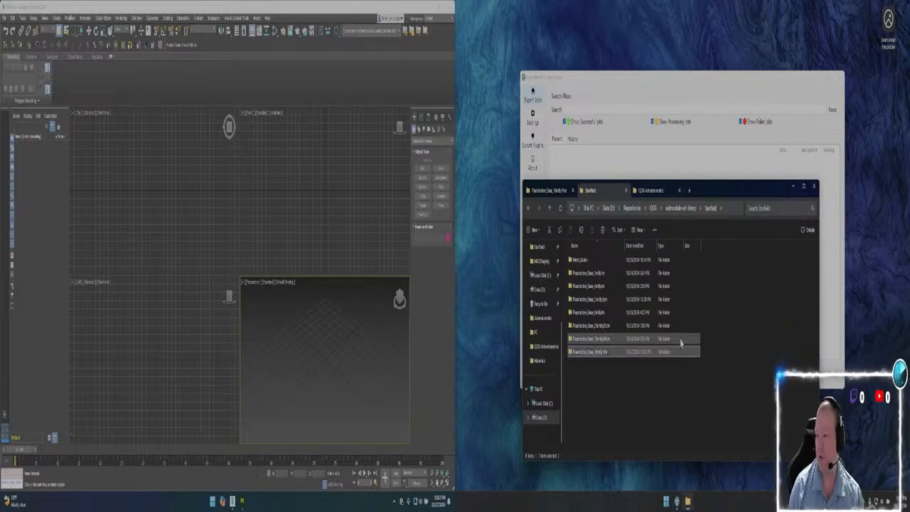
double_click(602, 354)
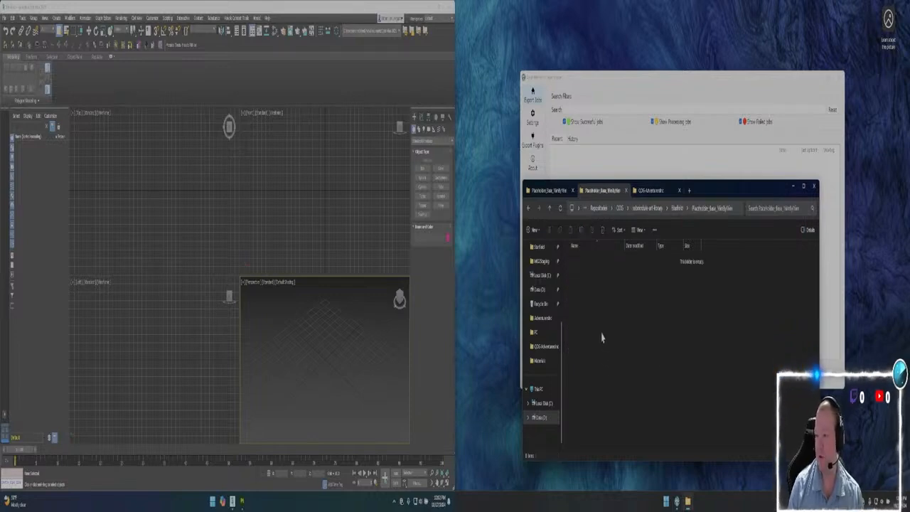
Create two subfolders named PC and XBox inside the new Starfield placeholder folder
right_click(602, 313)
mouse_move(665, 377)
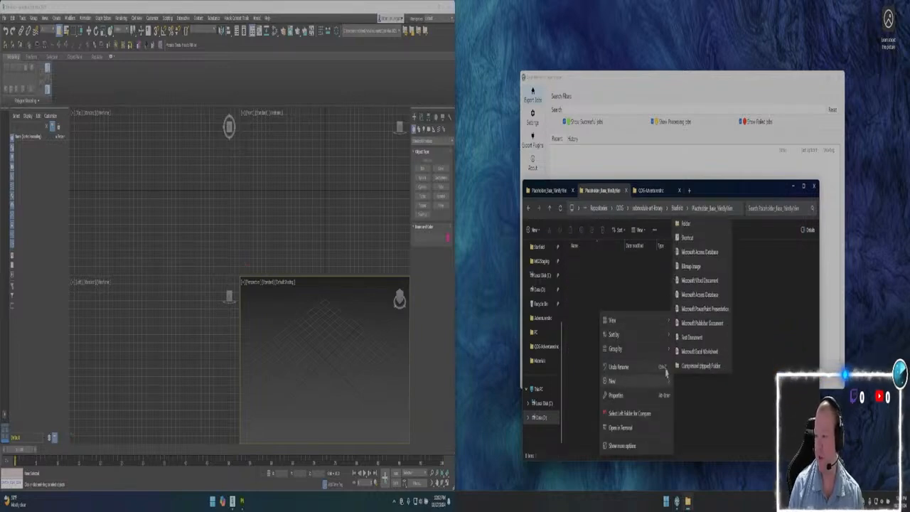
click(686, 224)
text(PC)
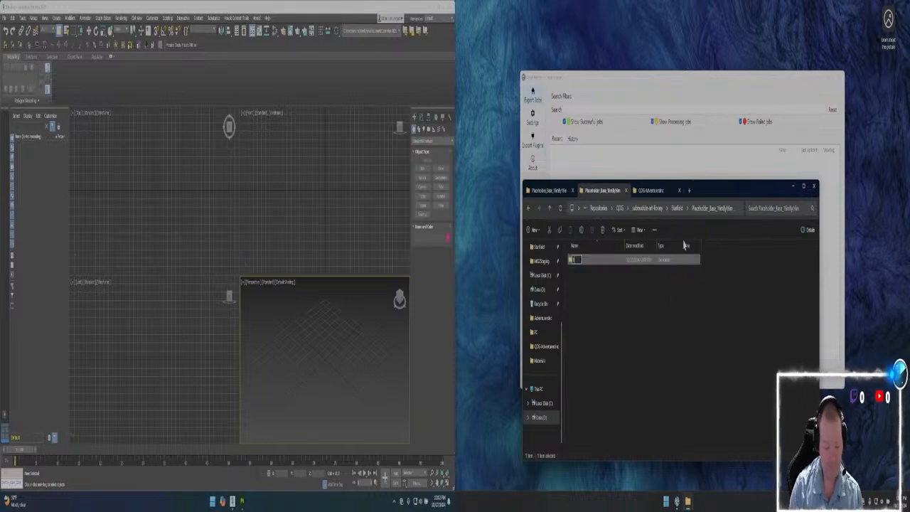
key(Return)
right_click(612, 328)
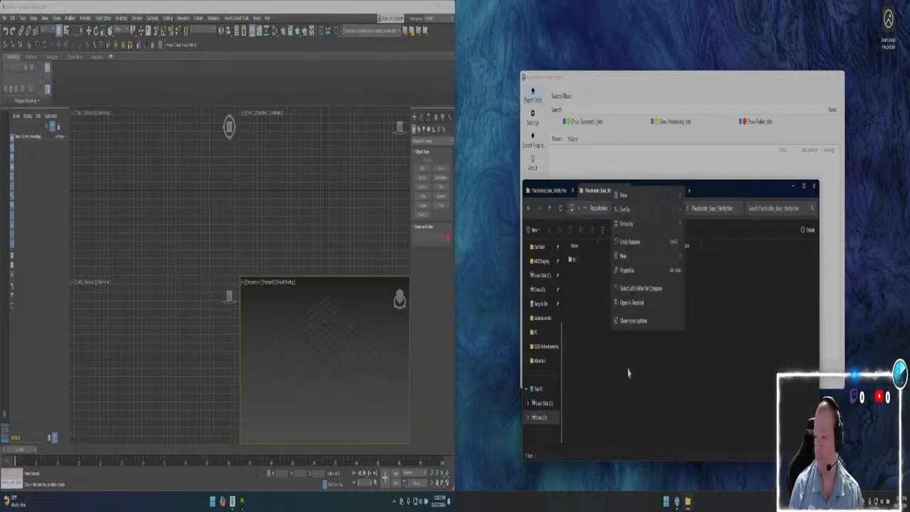
click(694, 257)
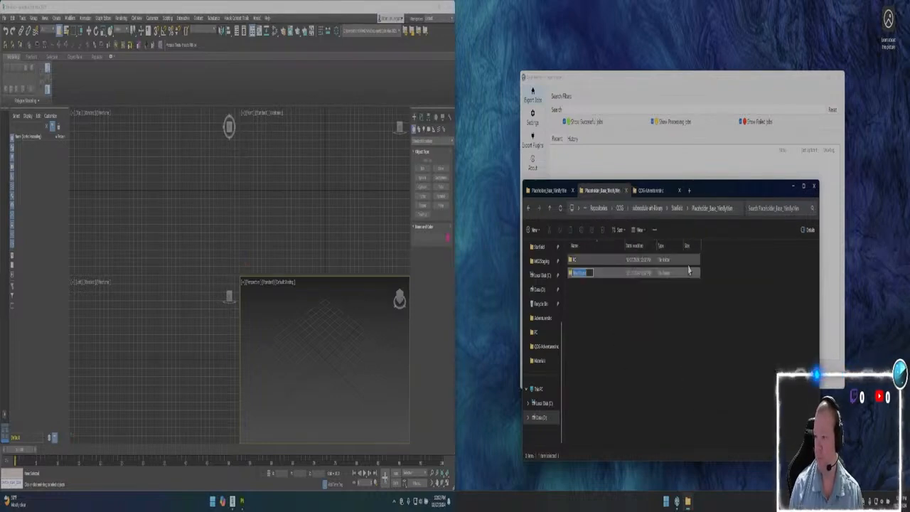
text(UI)
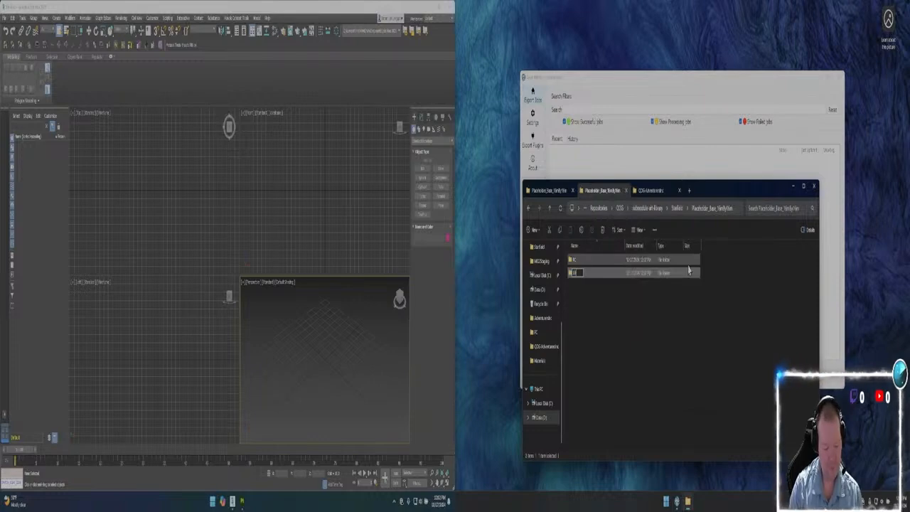
key(Return)
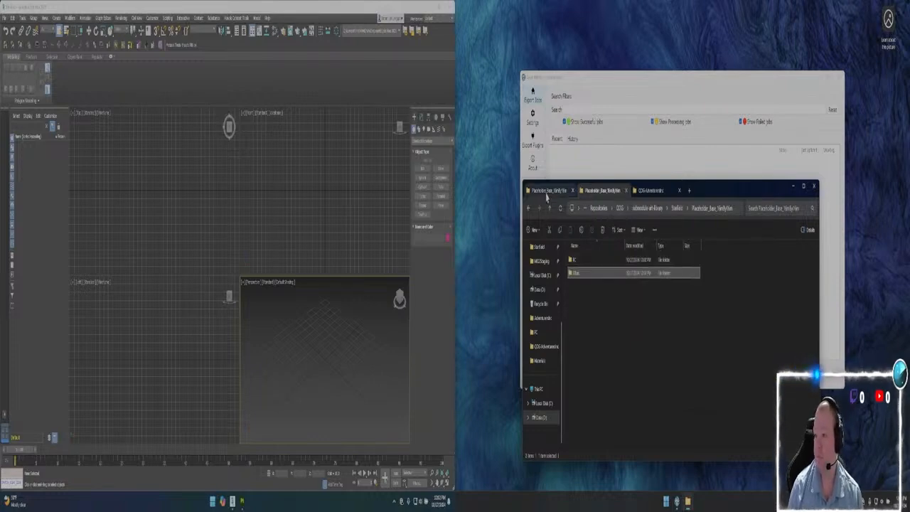
Return to the new placeholder folder under Assets and create a Textures subfolder in it
double_click(577, 273)
right_click(588, 280)
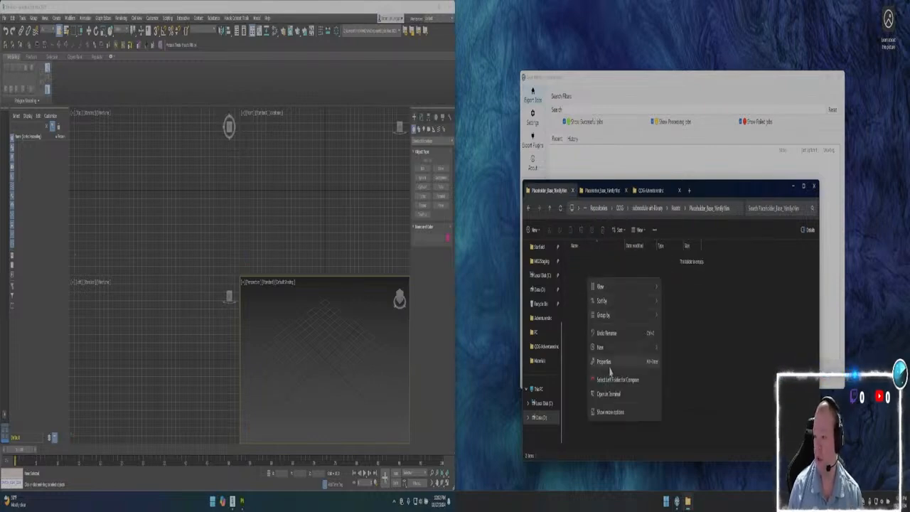
mouse_move(613, 356)
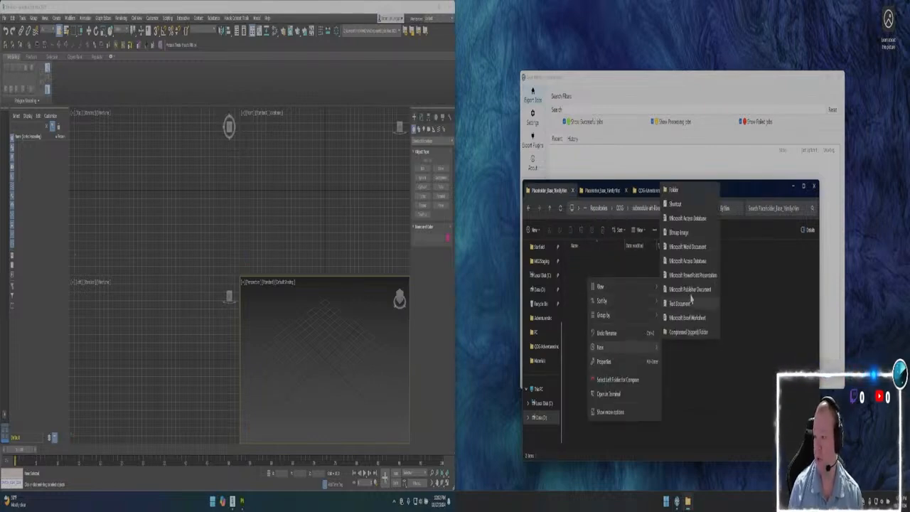
click(687, 199)
key(BackSpace)
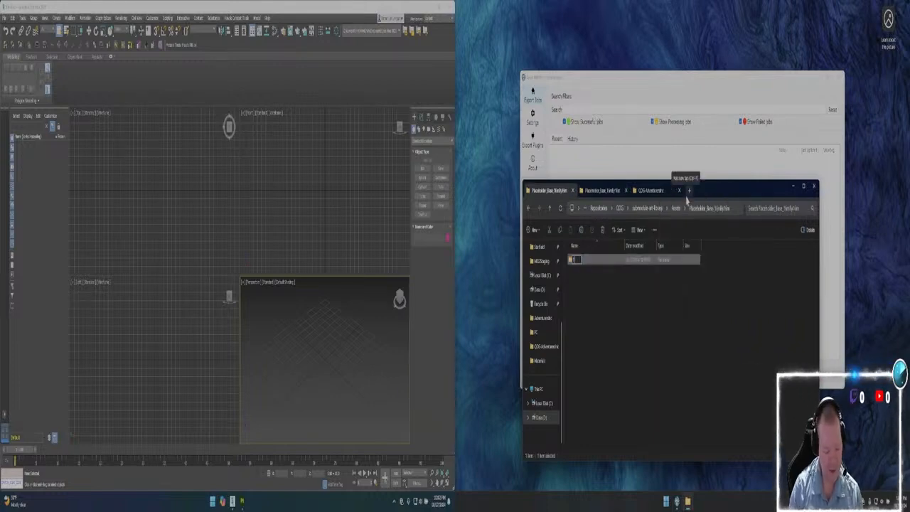
text(Mes)
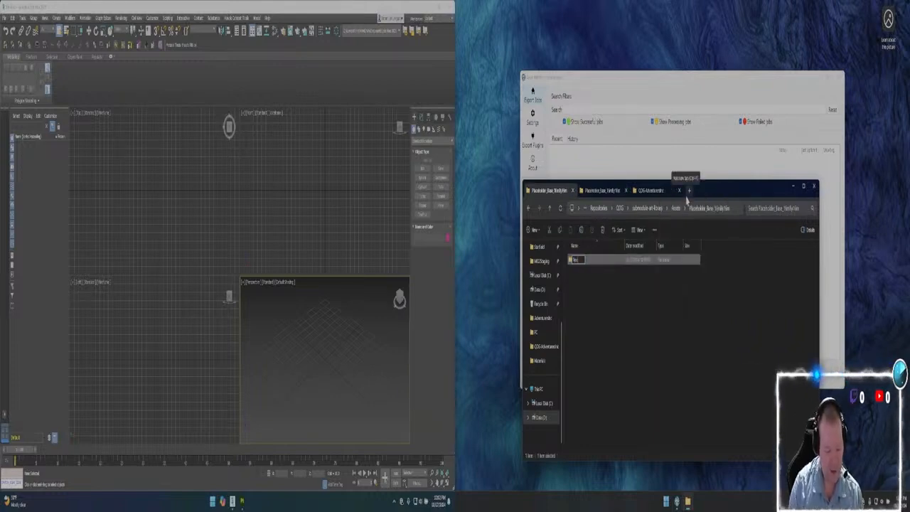
text(tur)
key(Return)
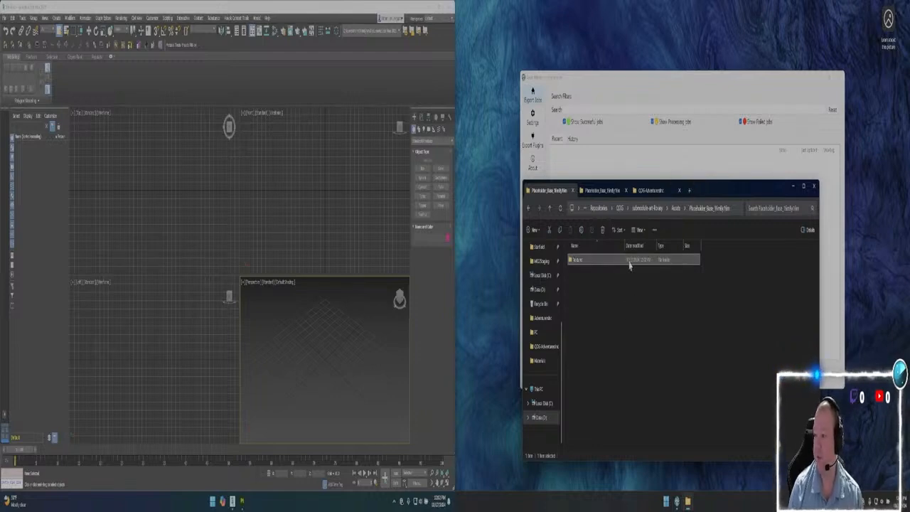
Switch to Asset Watcher, add a new watch in the settings, and name it after the new Placeholder_Base folder
click(609, 82)
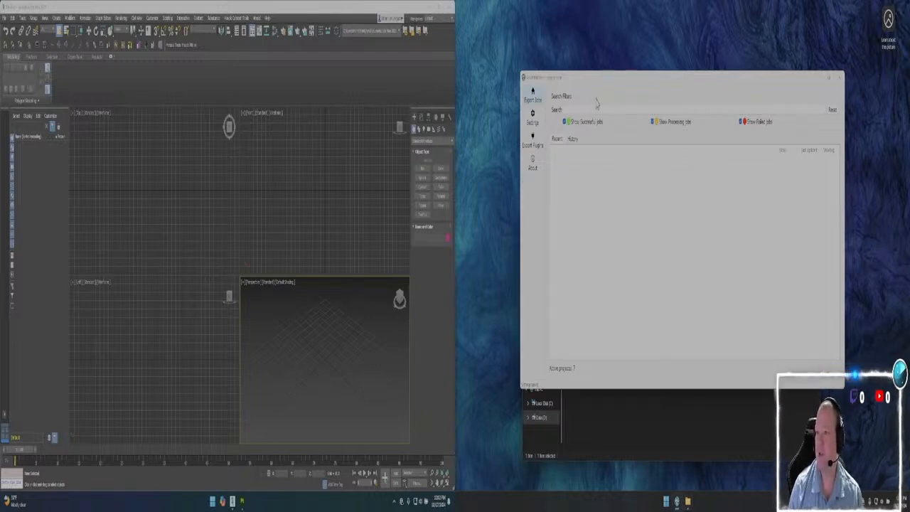
click(533, 121)
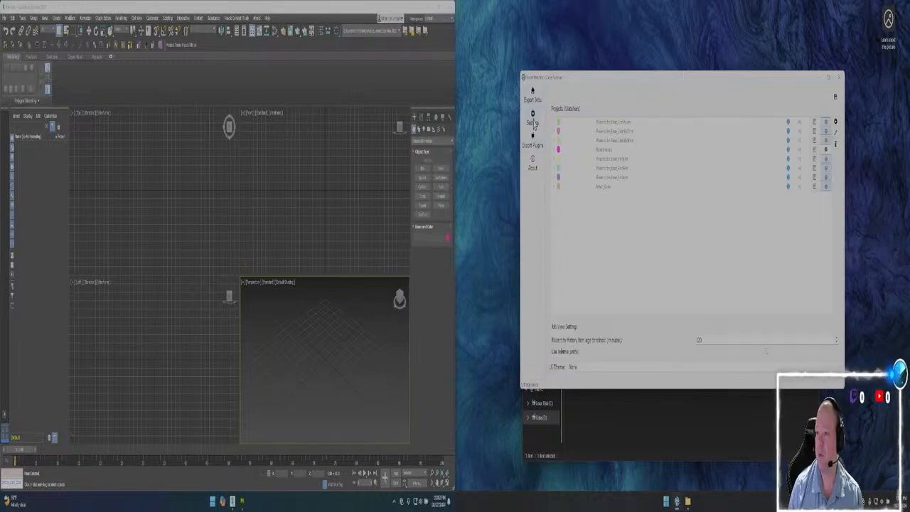
click(837, 125)
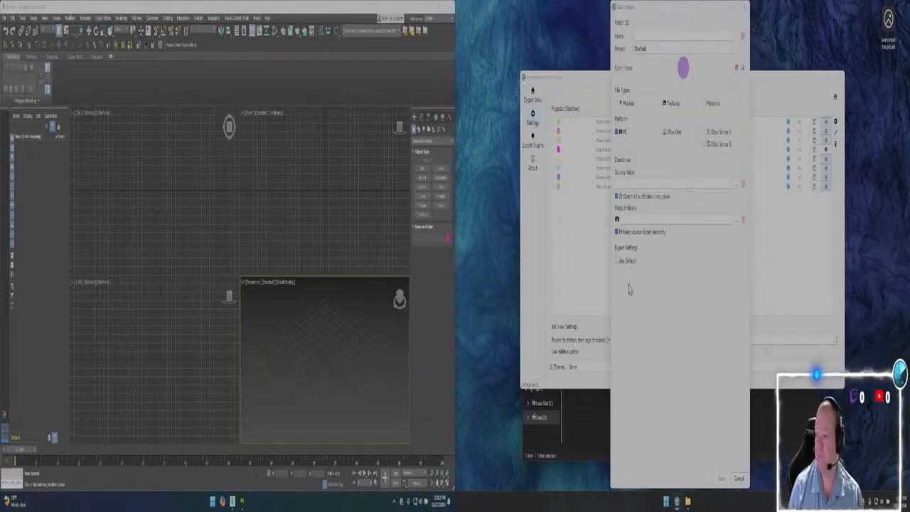
text(Placeholder_Base_8m8v8m)
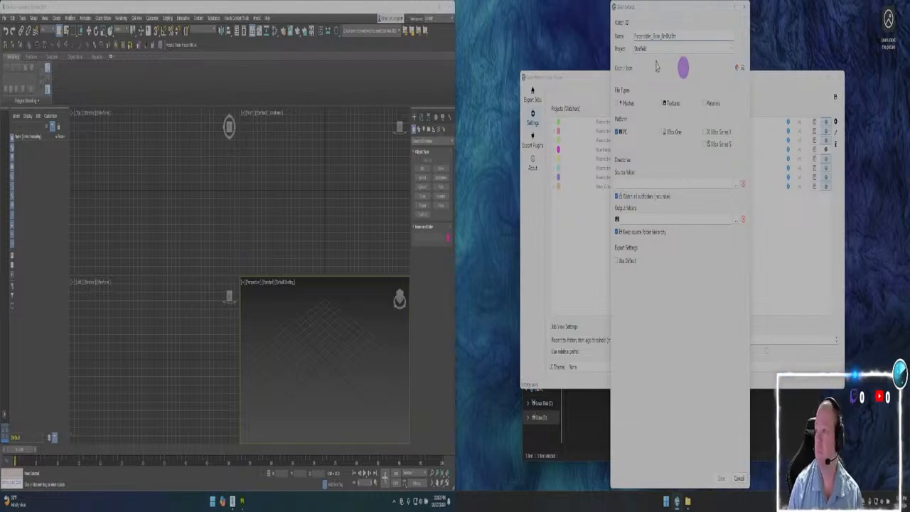
text(bi)
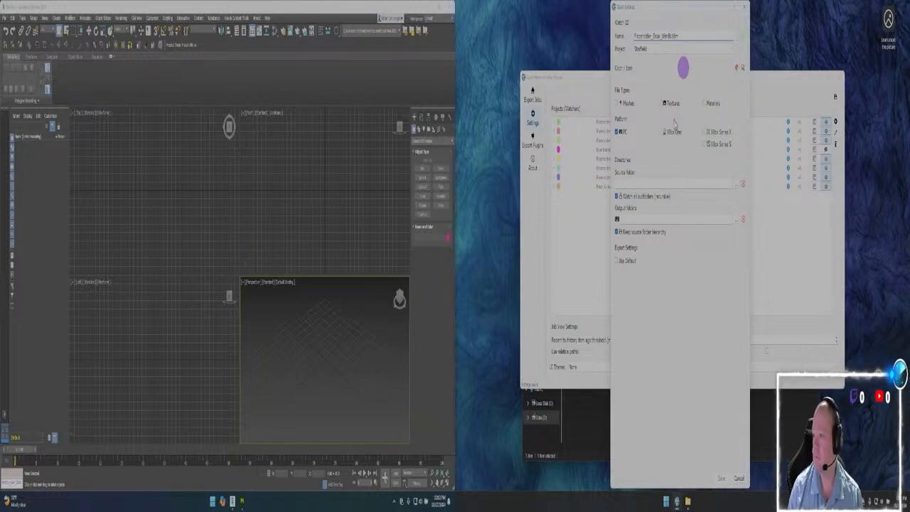
Enable the Meshes and Textures file types and the Xbox Series X platform for the new watch
click(628, 105)
click(665, 104)
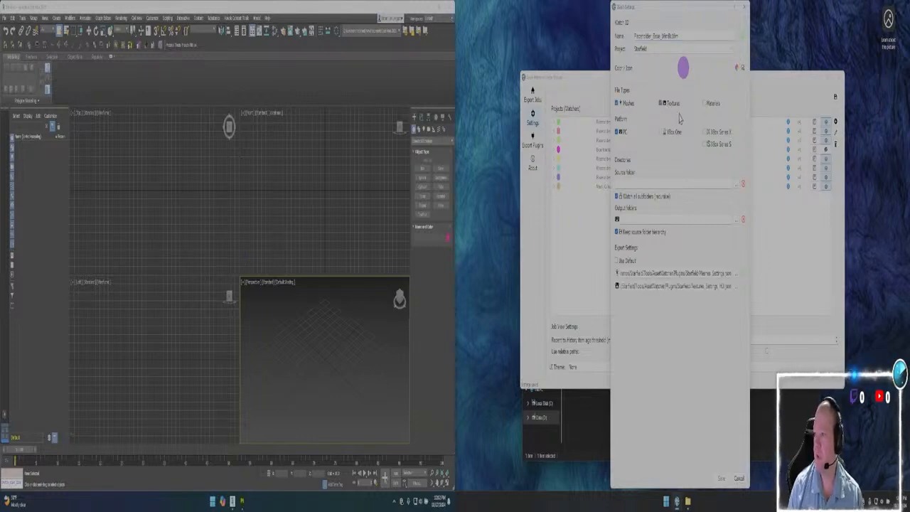
click(703, 133)
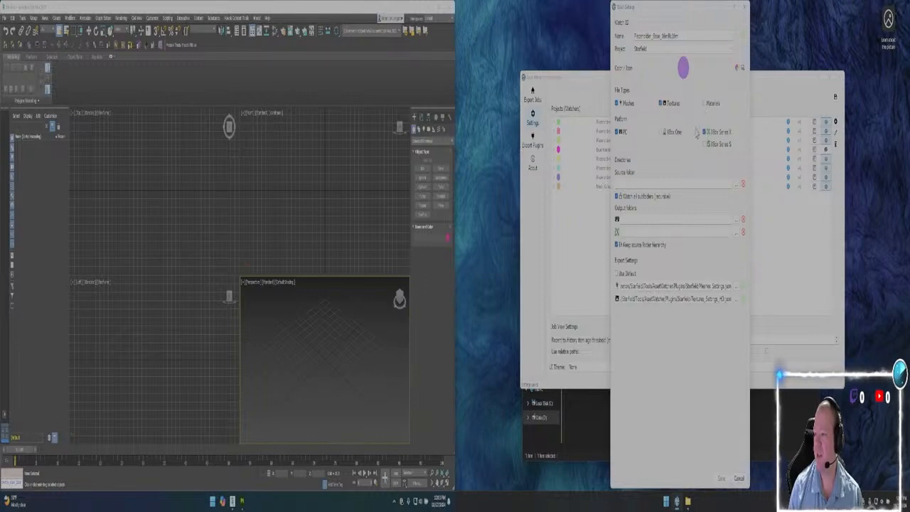
Set the watch's source folder to the new Placeholder_Base folder under Assets
click(737, 186)
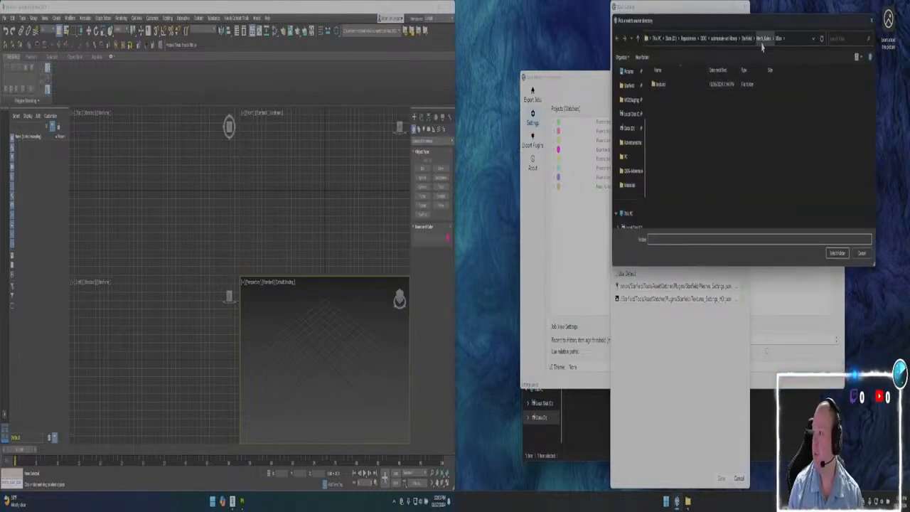
click(726, 38)
double_click(661, 96)
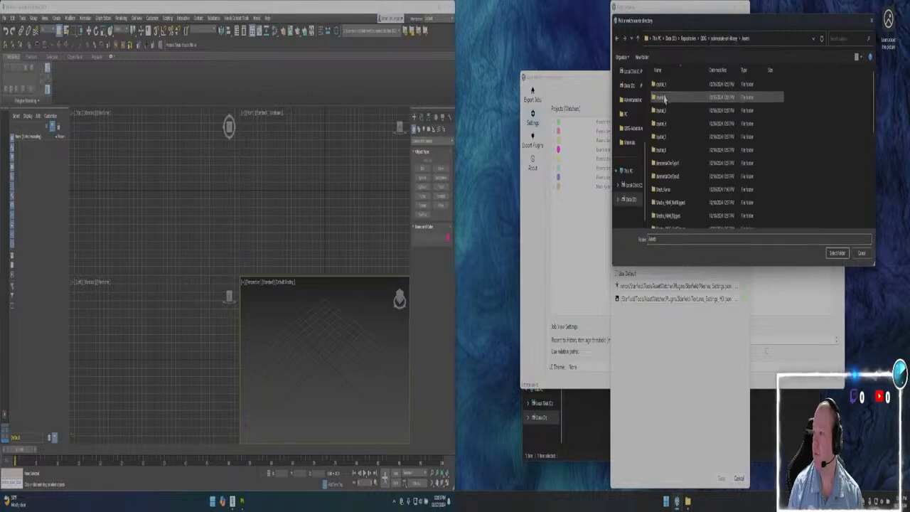
scroll(679, 163, down, 3)
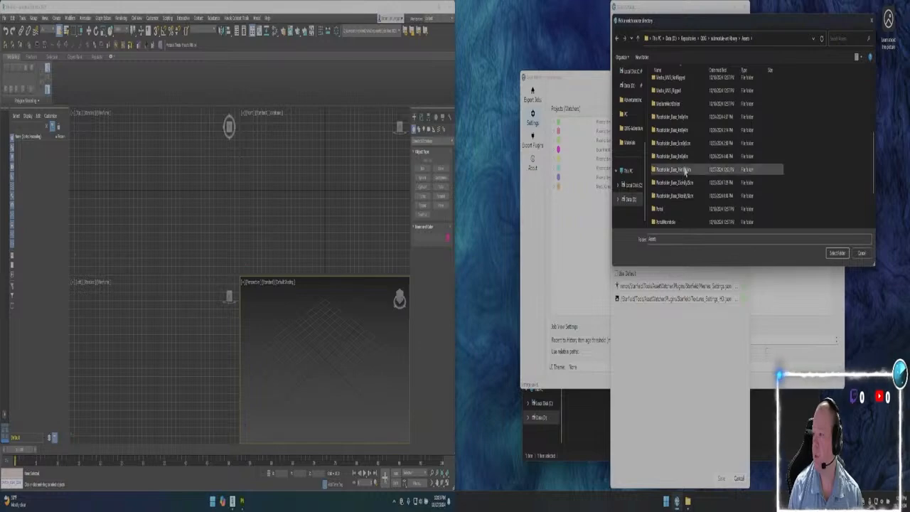
double_click(685, 171)
click(837, 253)
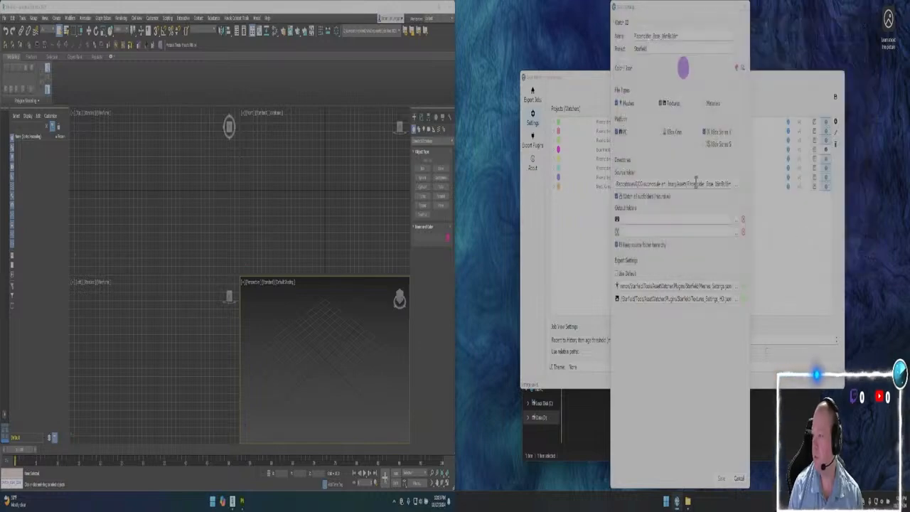
Set the PC output folder to the PC subfolder of the new Placeholder_Base folder under Starfield
click(740, 220)
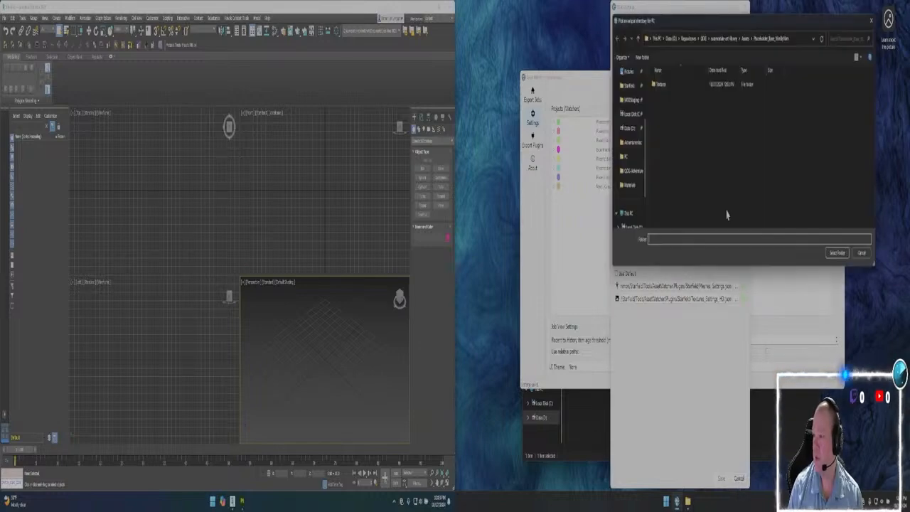
click(729, 41)
double_click(661, 122)
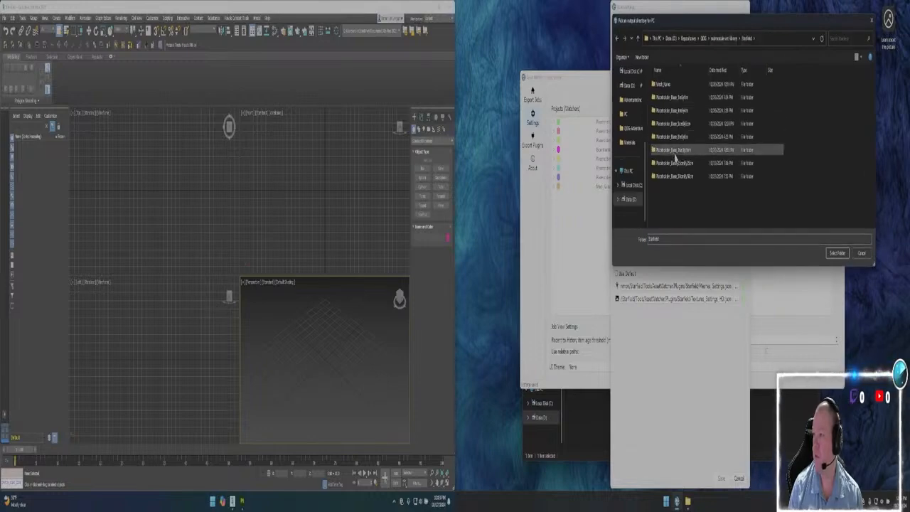
click(675, 152)
double_click(675, 152)
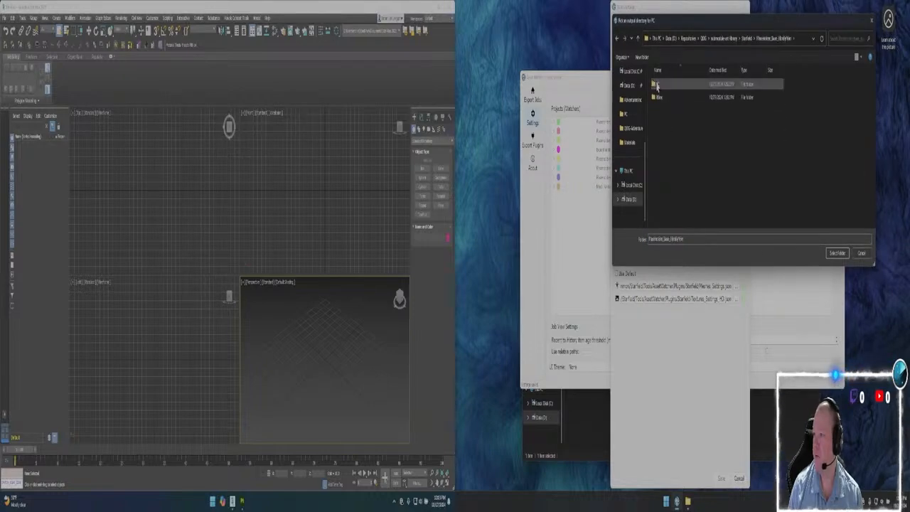
click(837, 253)
Set the Xbox Series X output folder to the new placeholder's XBox subfolder and save the watch, returning to the export jobs
click(737, 220)
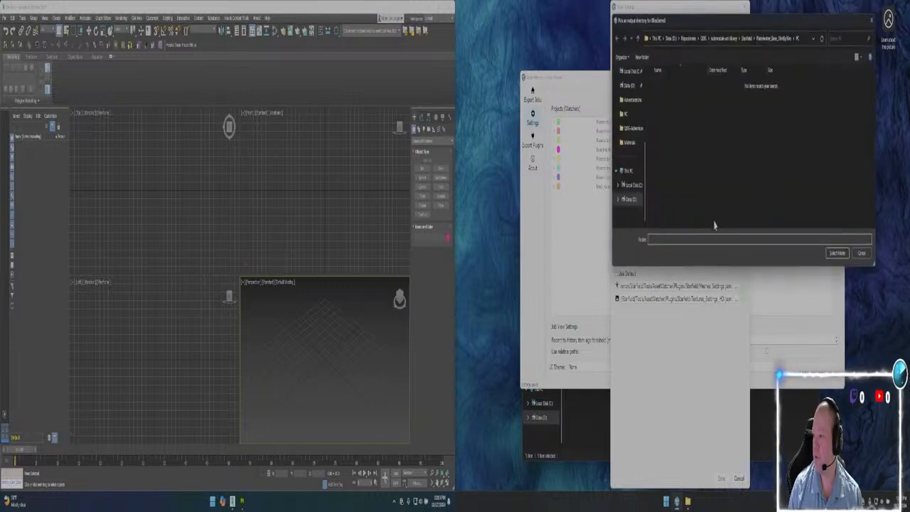
click(748, 39)
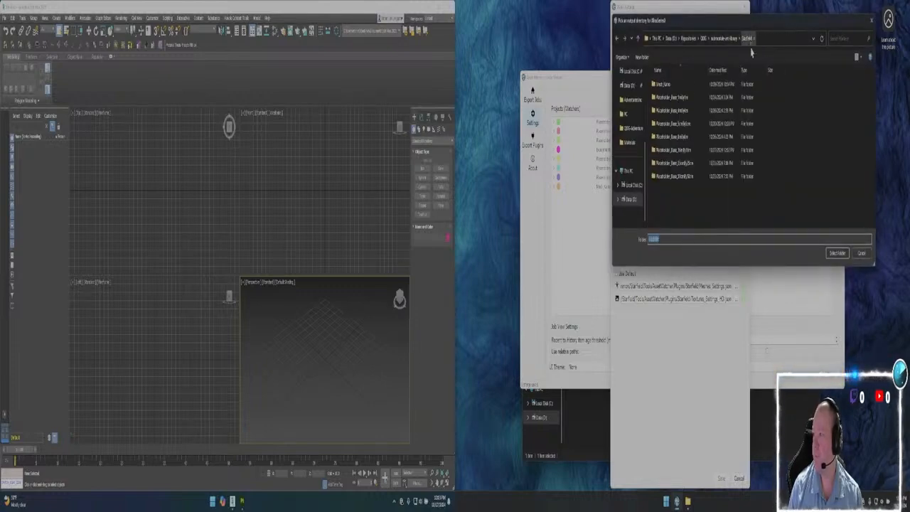
double_click(684, 150)
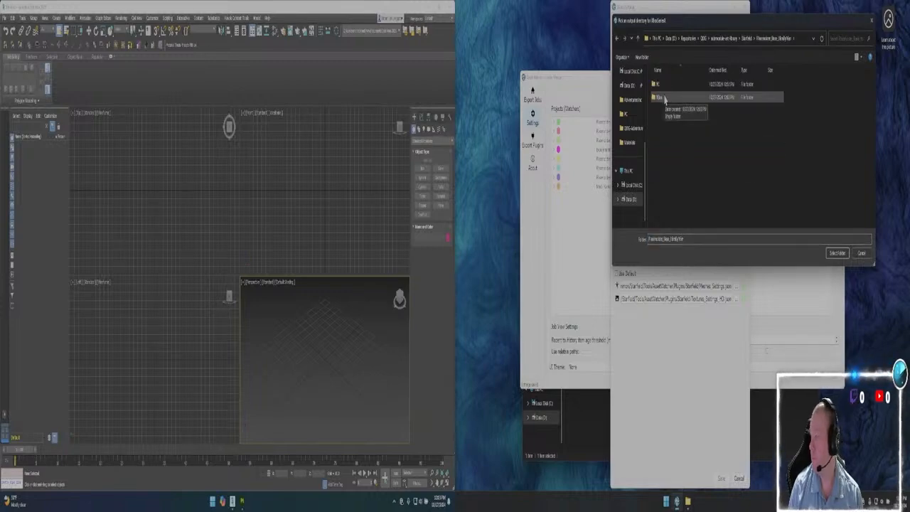
double_click(664, 99)
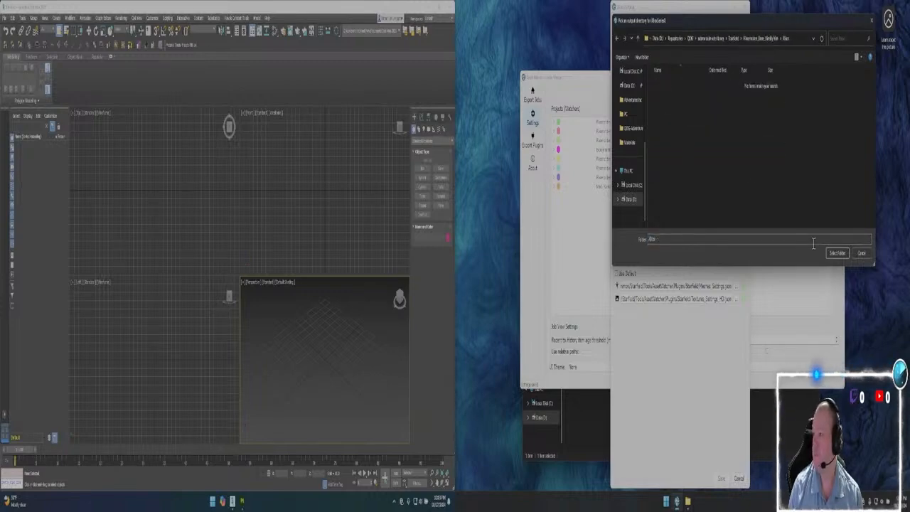
click(837, 254)
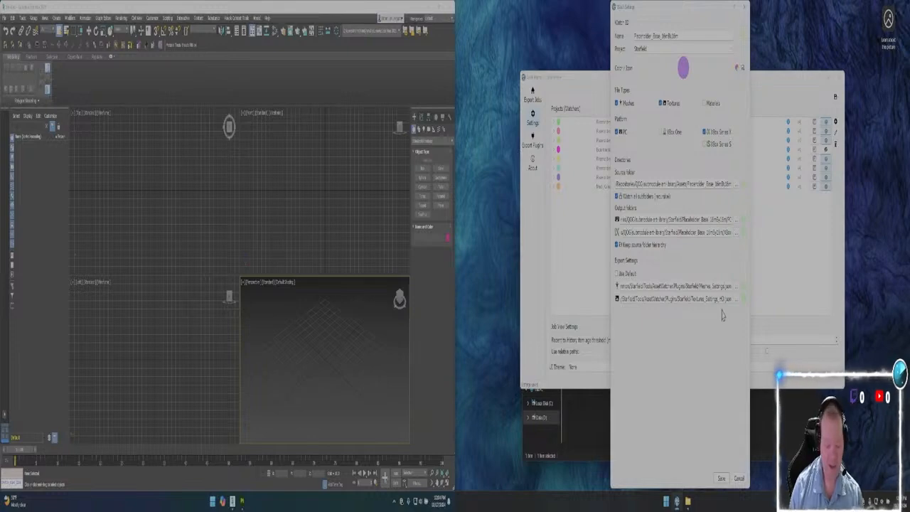
click(723, 479)
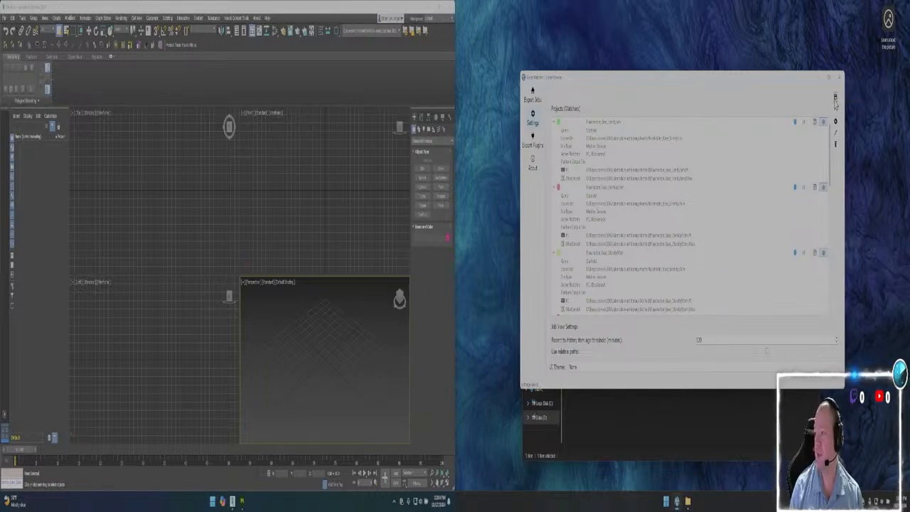
click(533, 98)
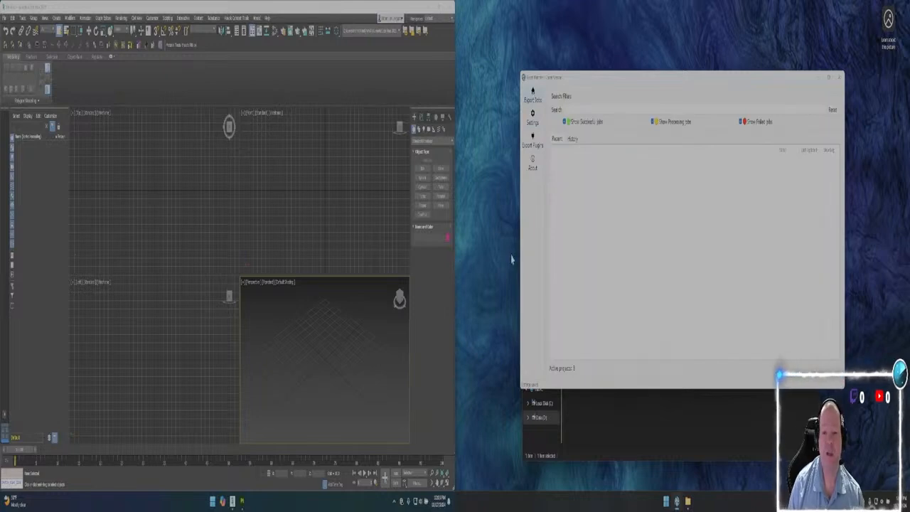
Switch to 3ds Max, create a standard primitive box near the centre of the Top viewport, and rename it
click(142, 163)
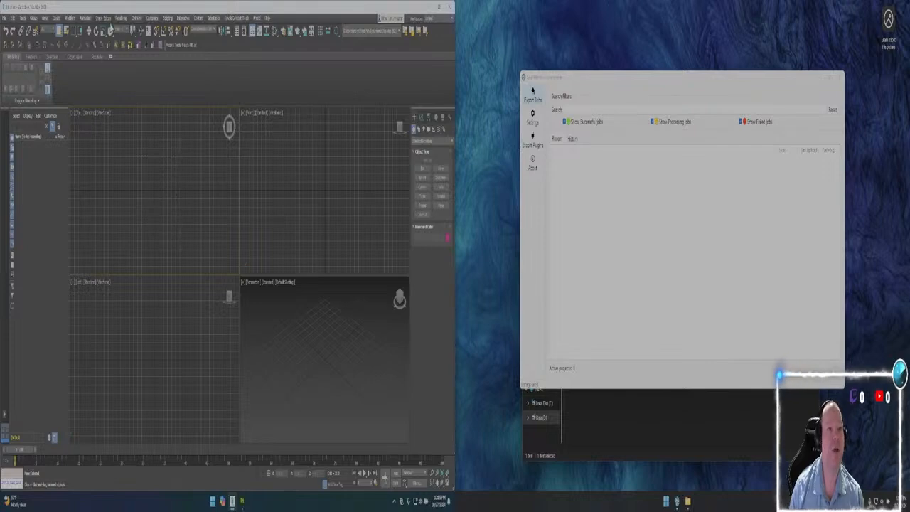
click(58, 19)
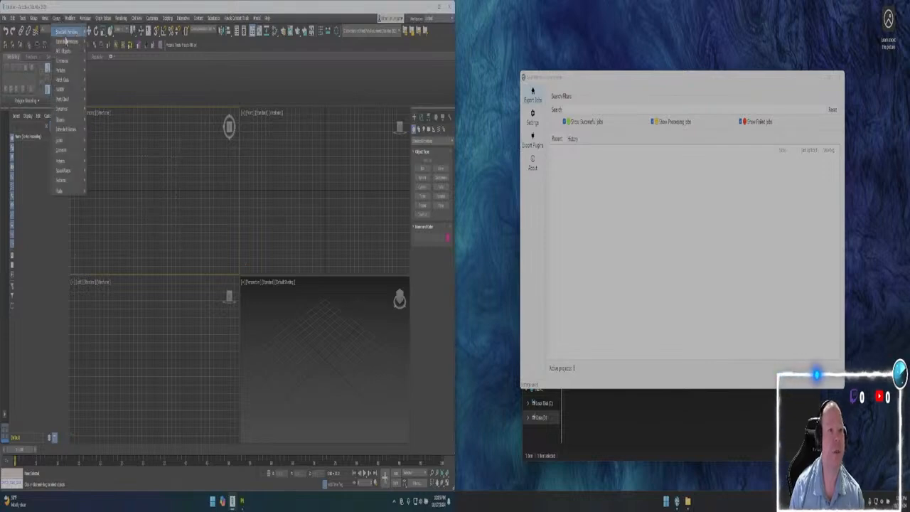
mouse_move(69, 83)
mouse_move(68, 32)
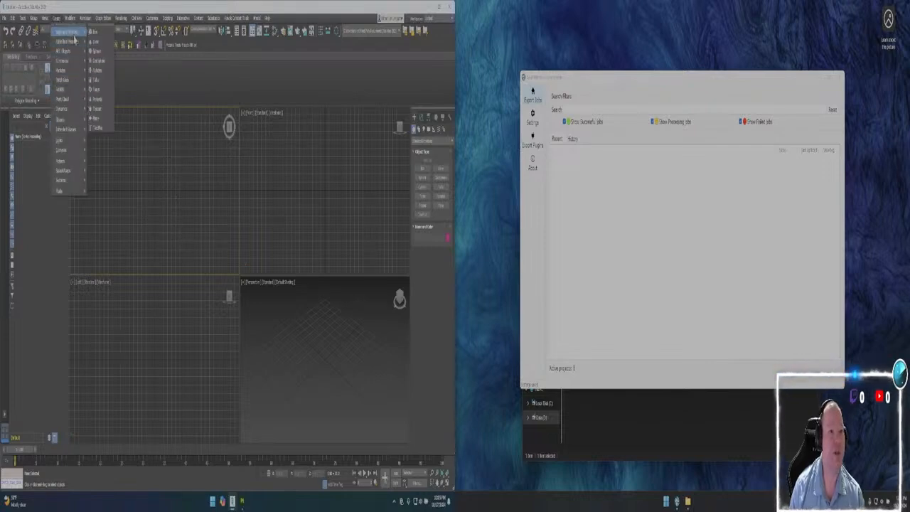
click(99, 41)
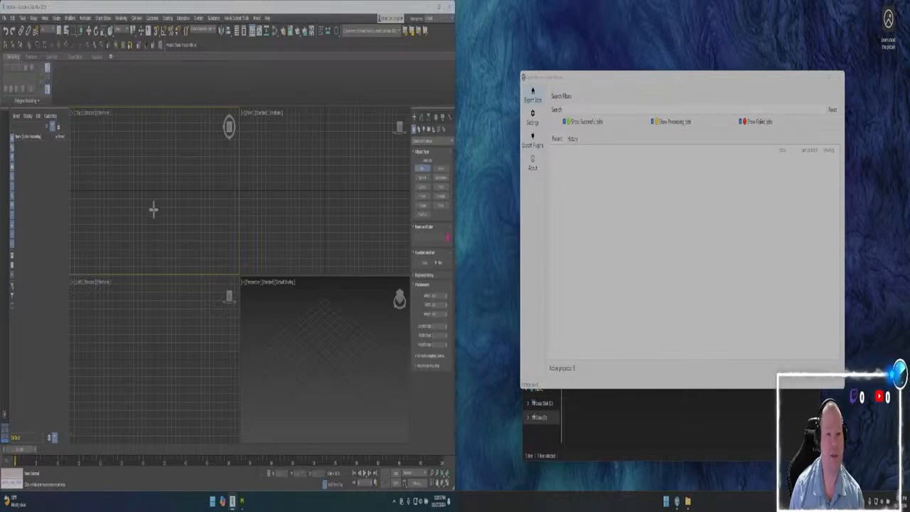
drag(141, 168, 177, 228)
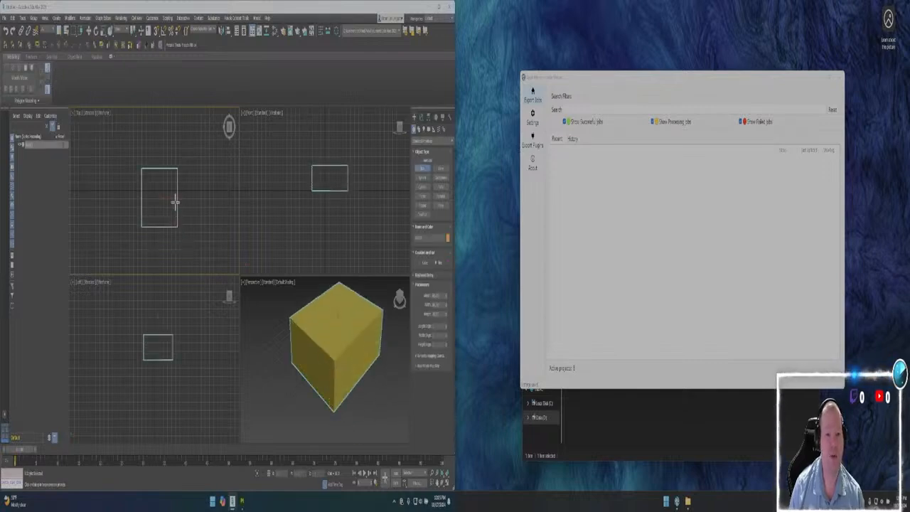
click(172, 217)
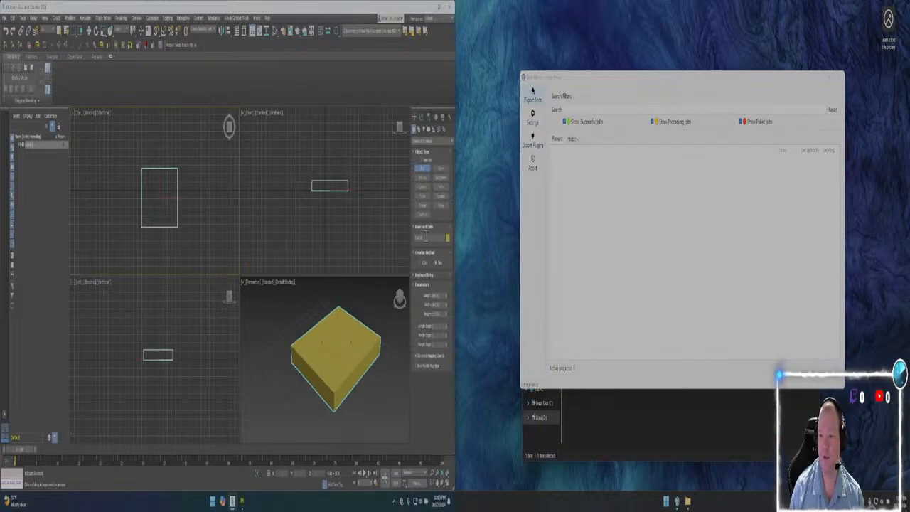
drag(425, 237, 407, 237)
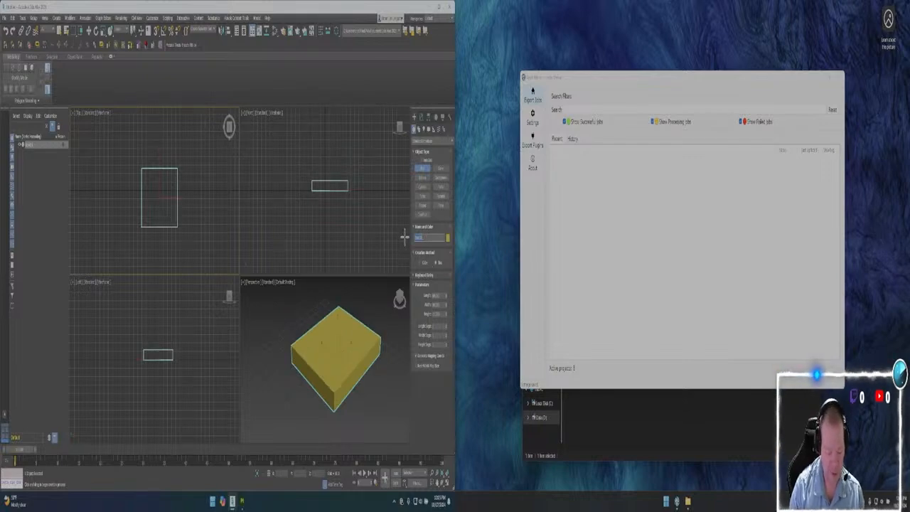
key(BackSpace)
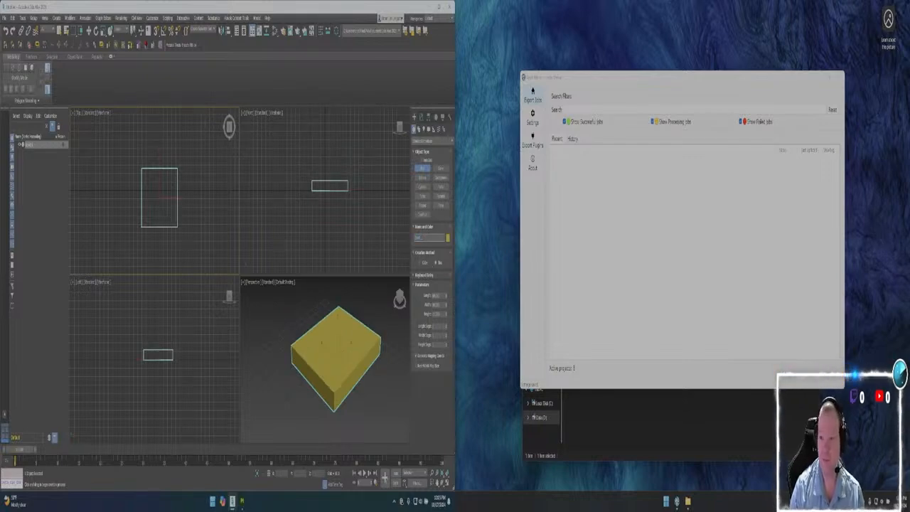
Enter a much larger length and width for the box and a small height to make a thin base slab
double_click(437, 295)
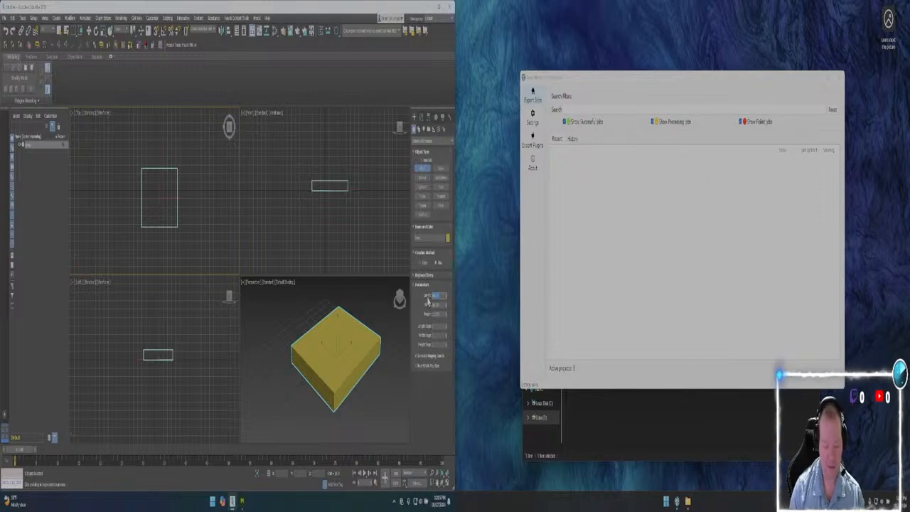
text(1)
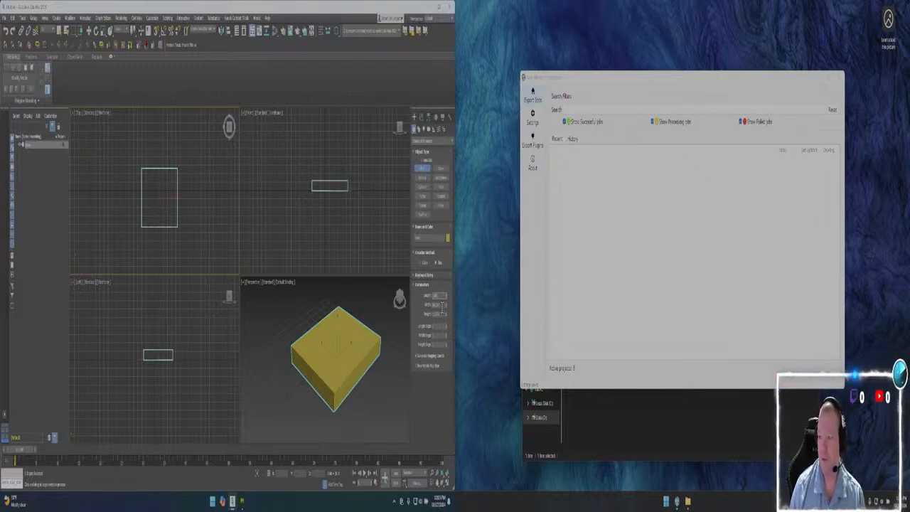
key(Return)
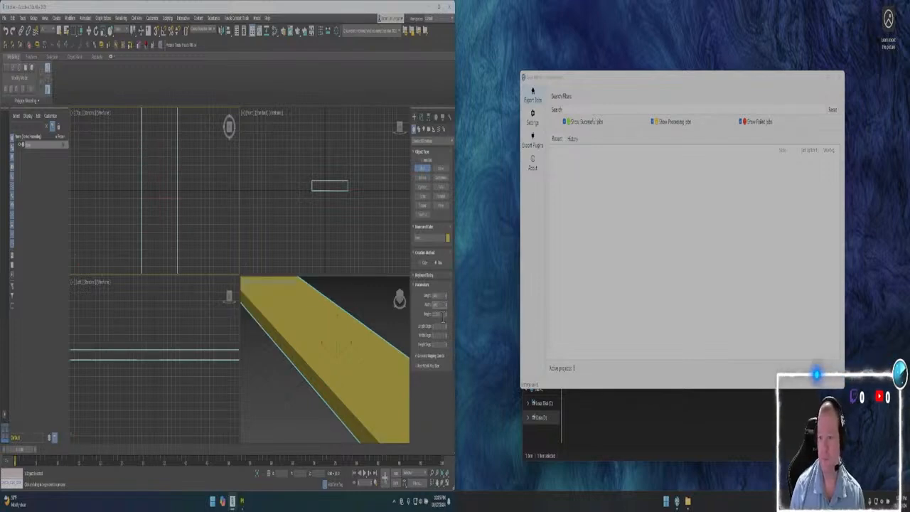
key(Return)
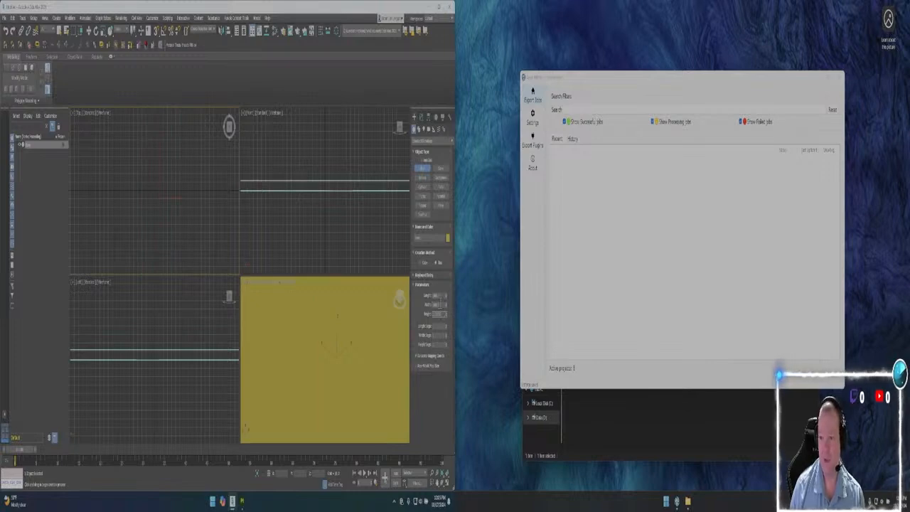
drag(442, 315, 429, 319)
text(1)
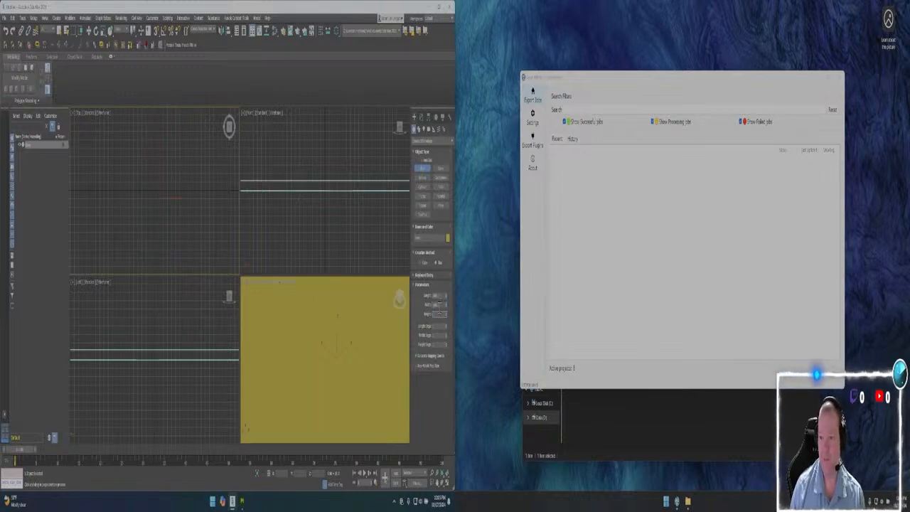
key(Return)
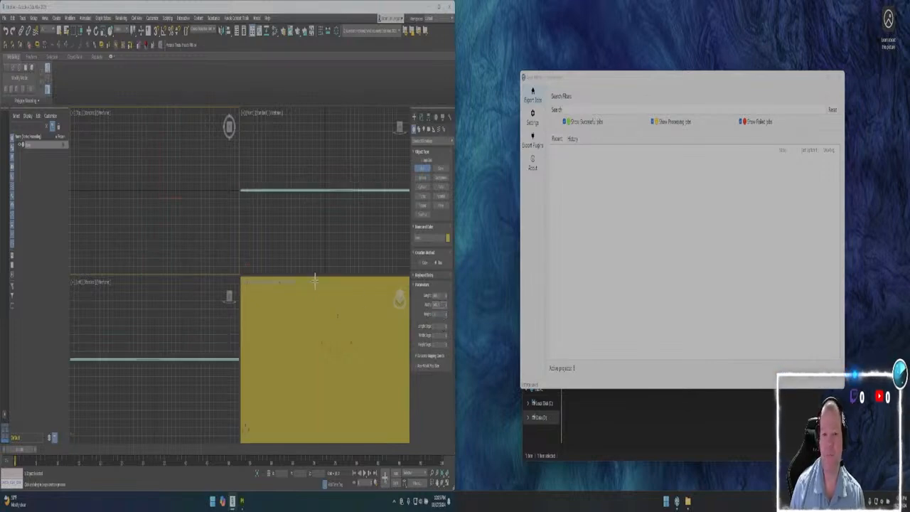
Move the base slab down in the Front viewport until its top surface meets the ground line, and shift it slightly sideways toward the vertical axis
scroll(321, 330, down, 5)
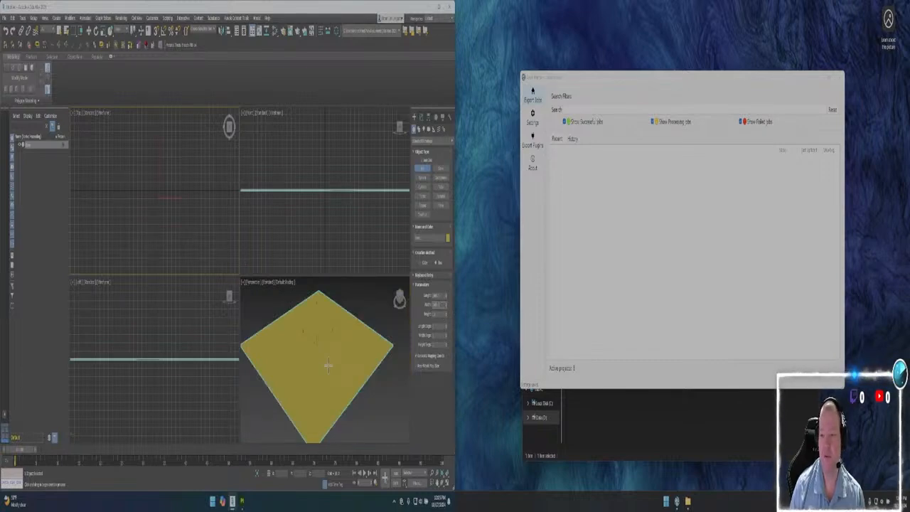
click(330, 366)
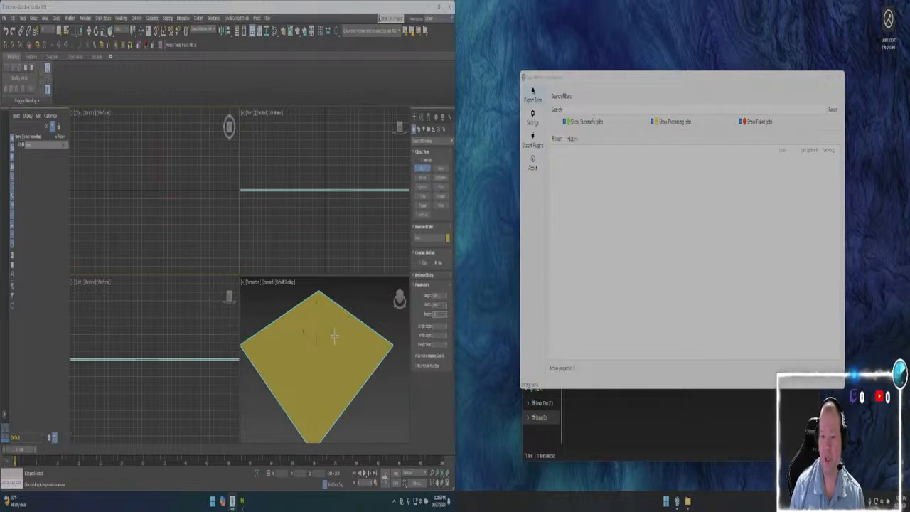
scroll(350, 355, up, 2)
scroll(350, 355, down, 2)
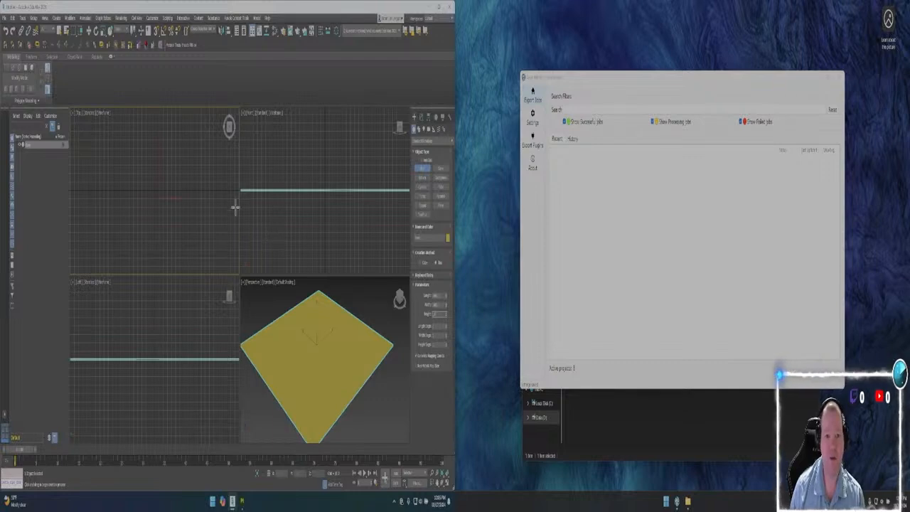
scroll(334, 215, up, 5)
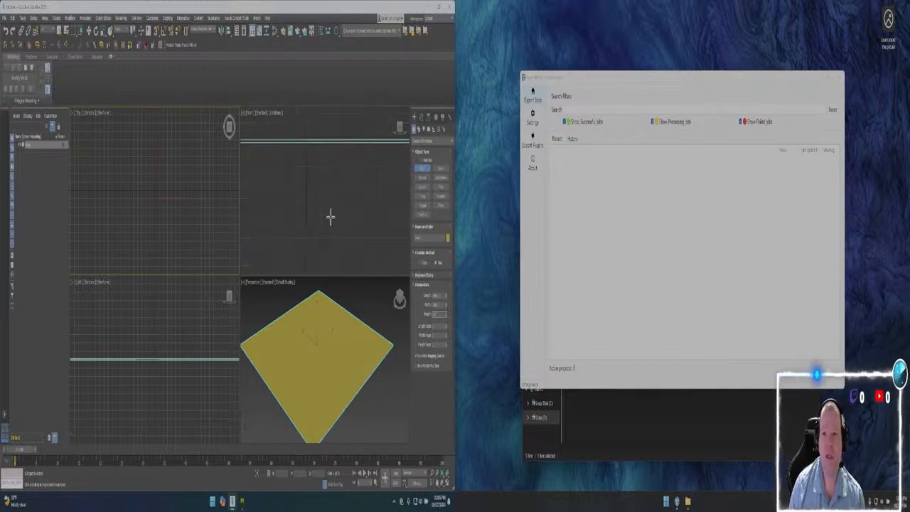
middle_drag(318, 169, 314, 246)
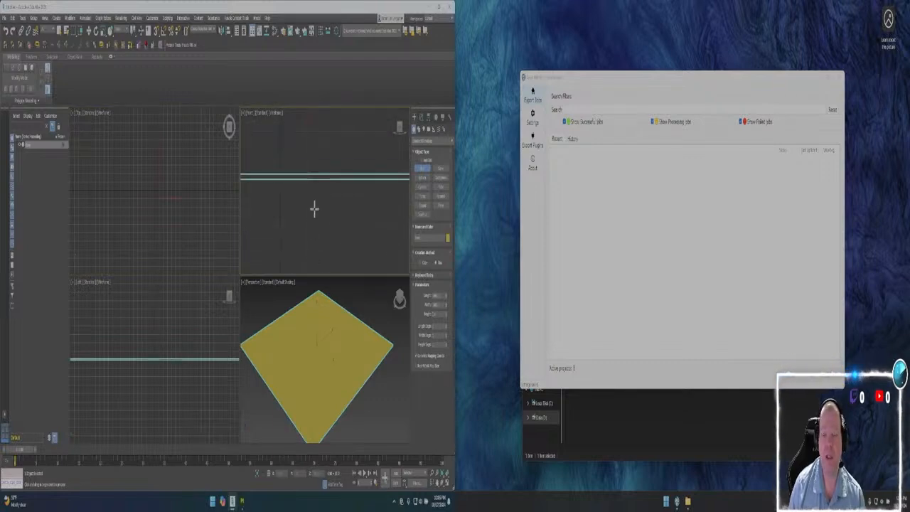
middle_drag(314, 208, 316, 242)
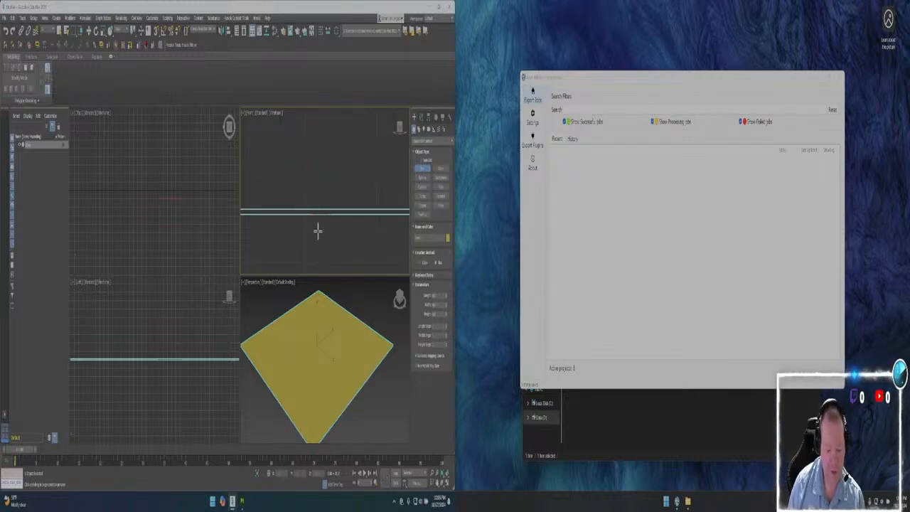
key(w)
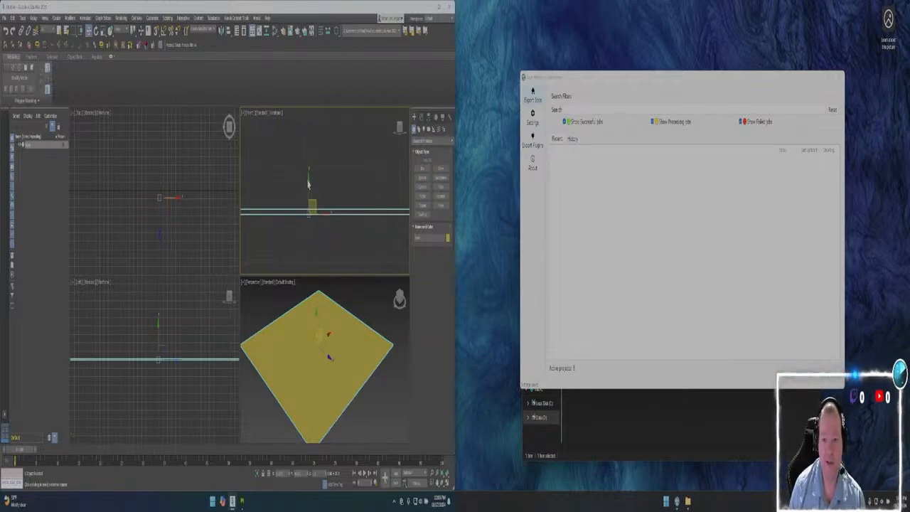
drag(309, 184, 313, 181)
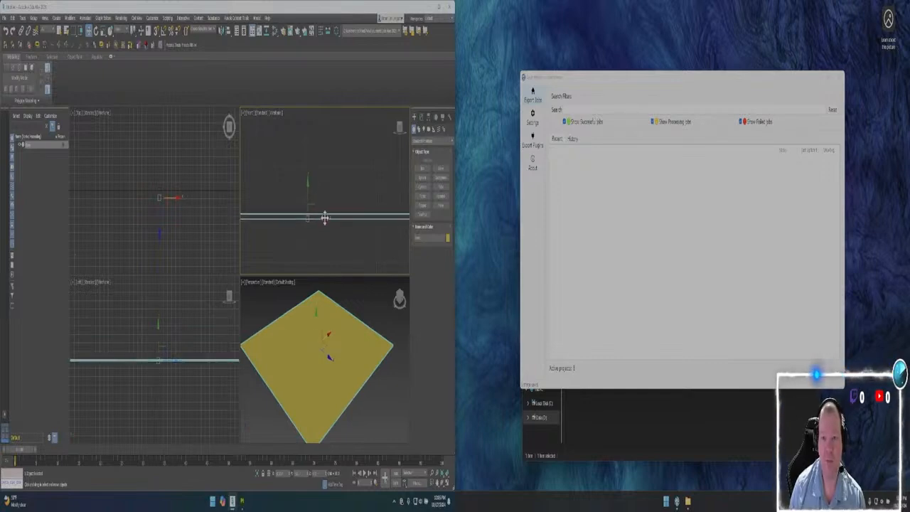
drag(325, 218, 322, 218)
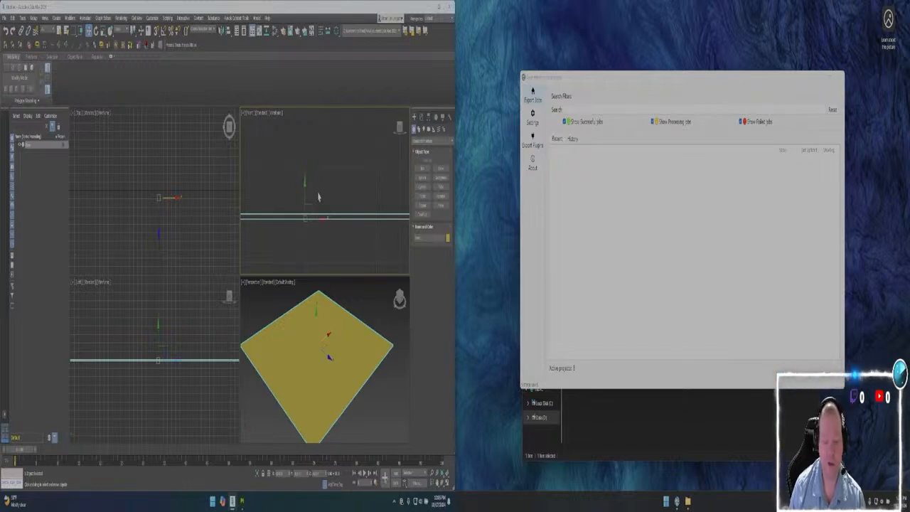
middle_drag(316, 204, 308, 167)
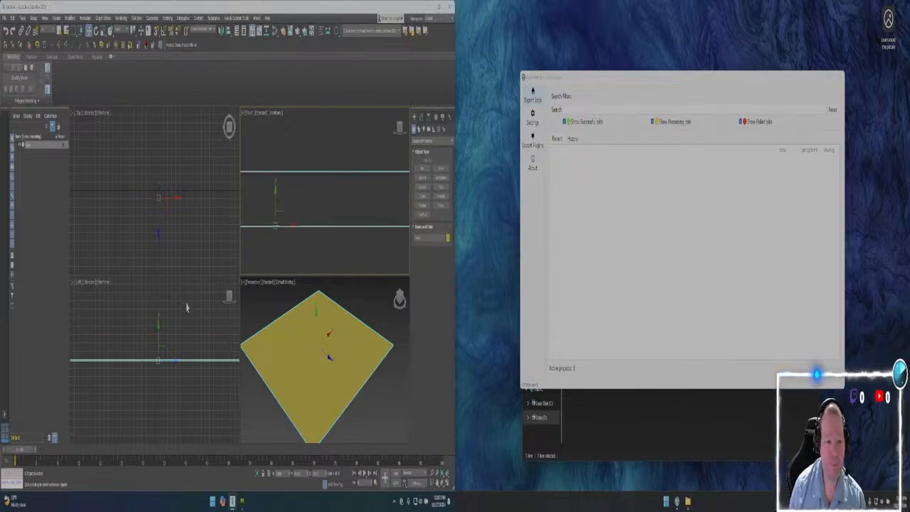
Shift the slab horizontally in the Left viewport so its pivot lines up with the vertical origin line
click(178, 358)
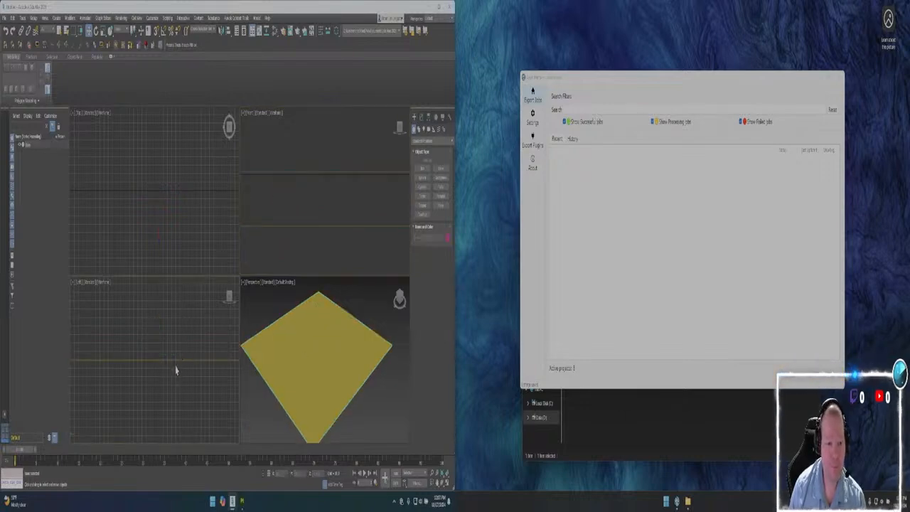
click(176, 359)
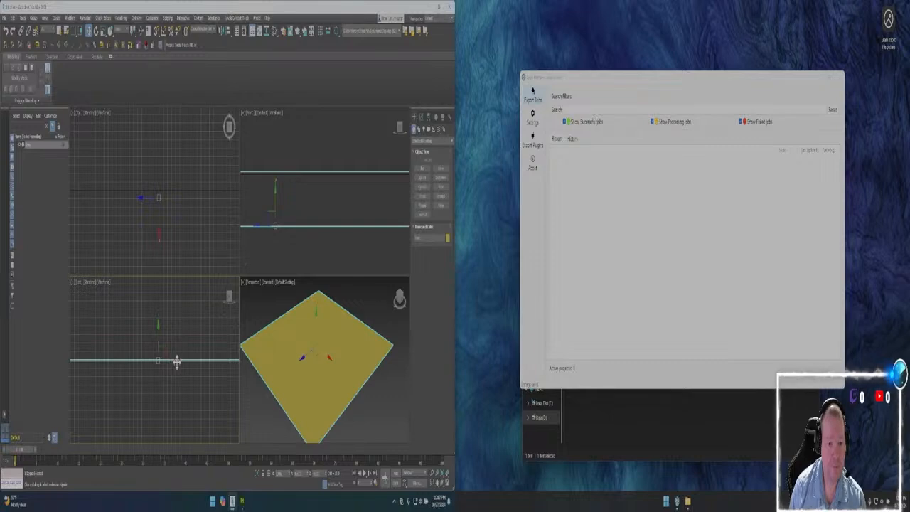
drag(176, 361, 172, 362)
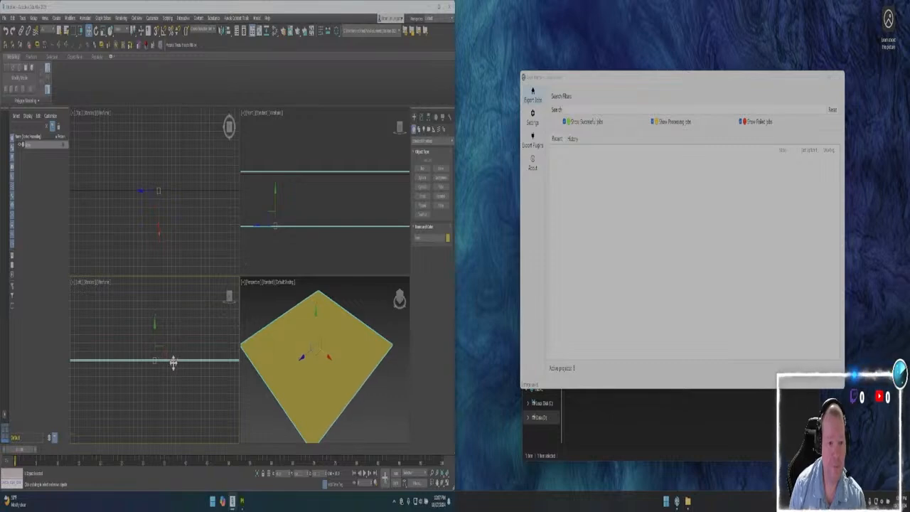
middle_drag(173, 362, 163, 237)
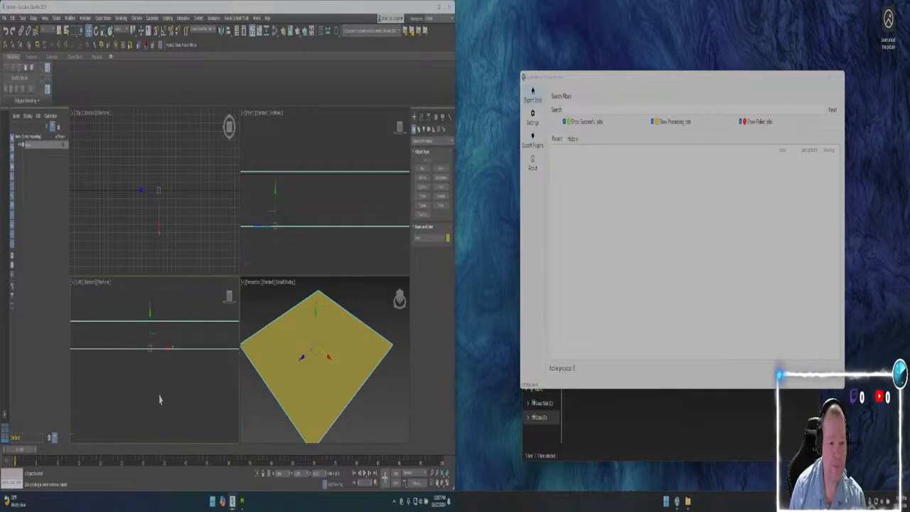
scroll(161, 396, up, 1)
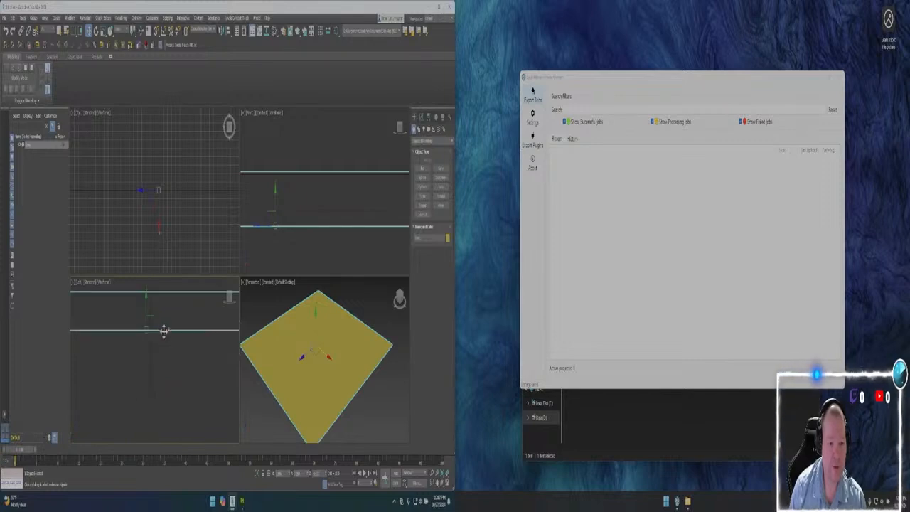
drag(164, 331, 168, 332)
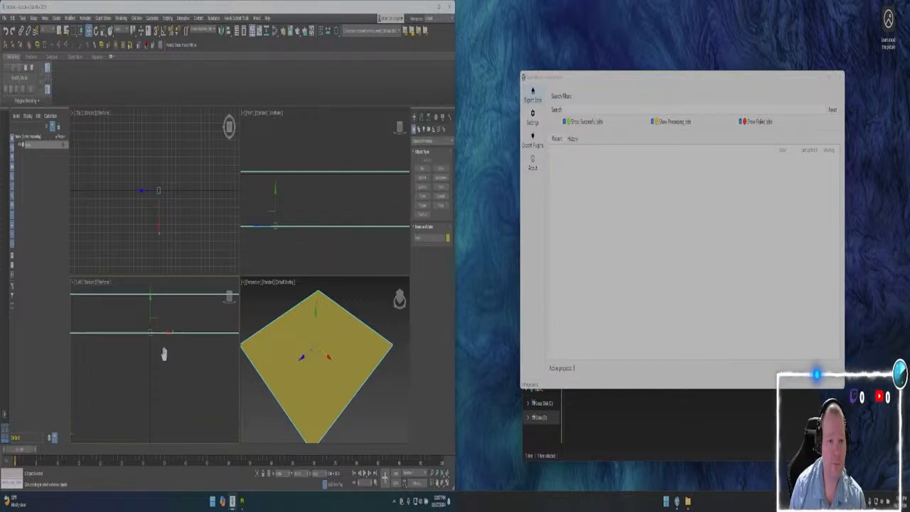
middle_drag(167, 356, 160, 410)
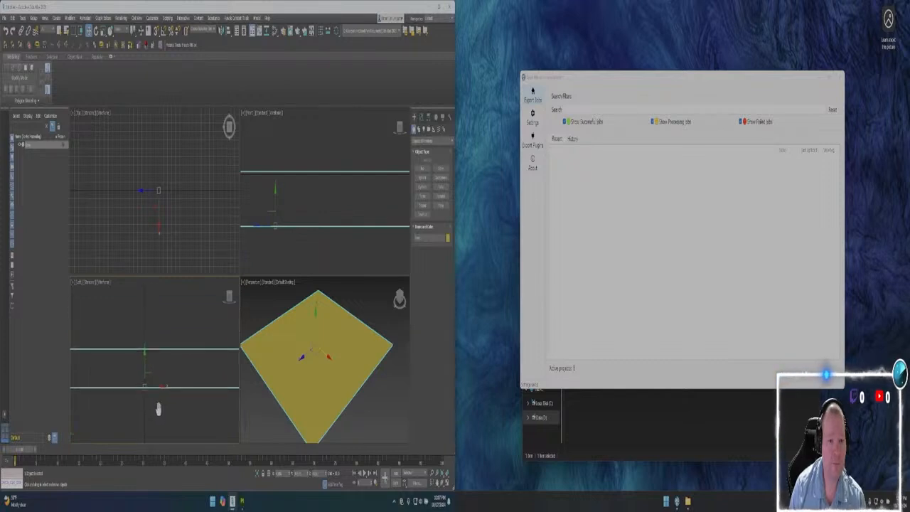
Reselect the slab in the Top viewport and fine-tune its X position so the pivot sits on the origin
click(178, 227)
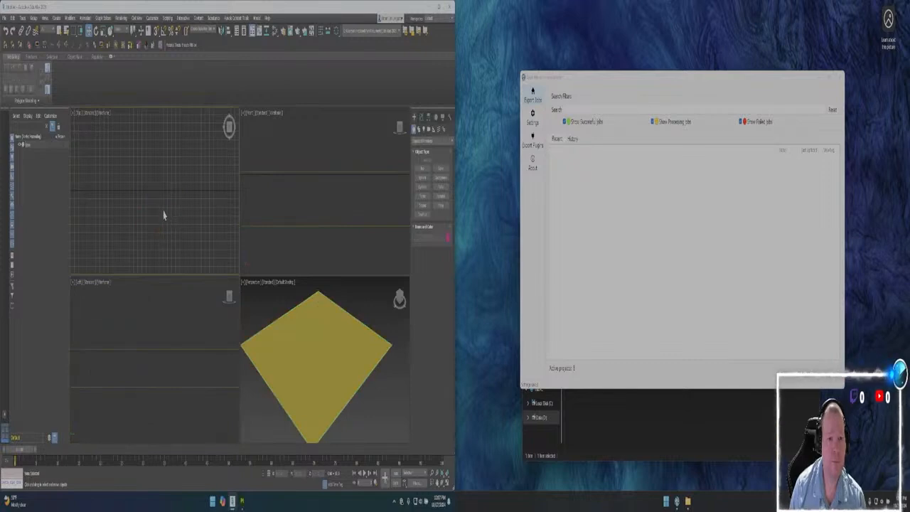
middle_drag(163, 197, 169, 216)
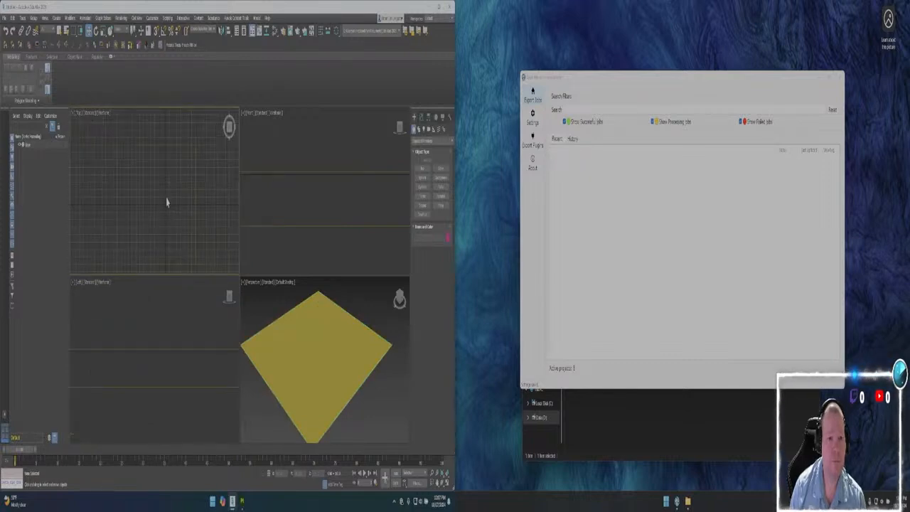
click(136, 166)
scroll(146, 209, up, 5)
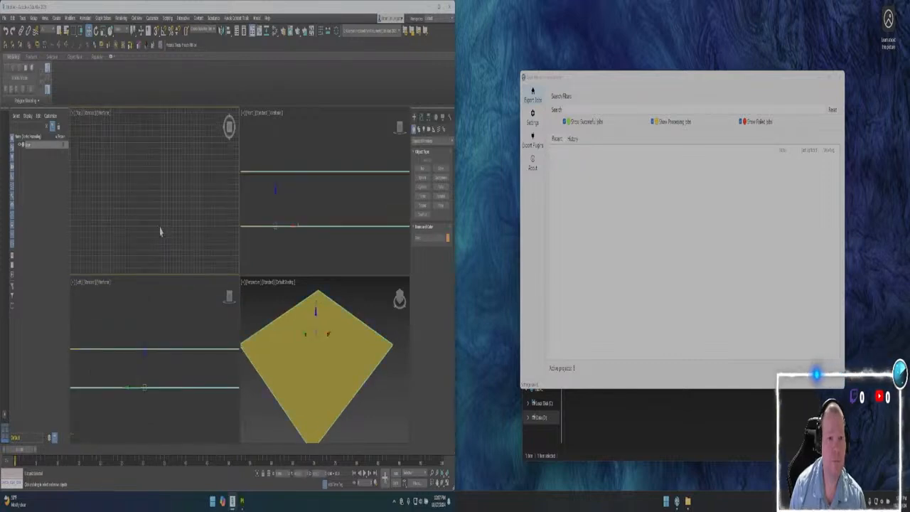
scroll(166, 197, down, 5)
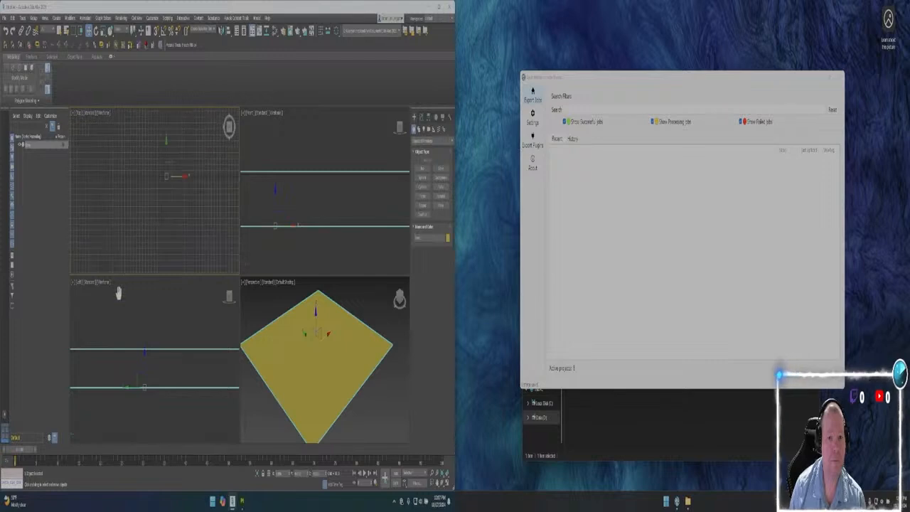
middle_drag(175, 170, 167, 247)
scroll(167, 249, up, 2)
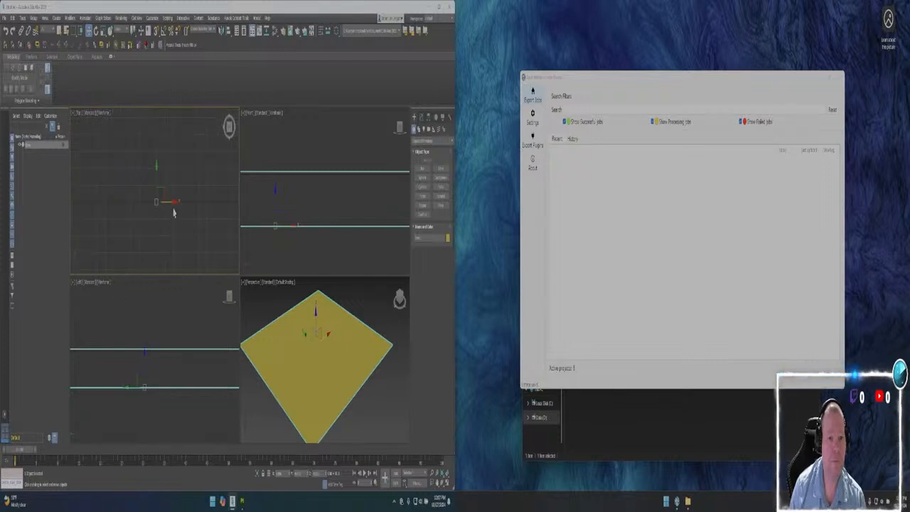
scroll(173, 212, up, 1)
drag(166, 202, 156, 206)
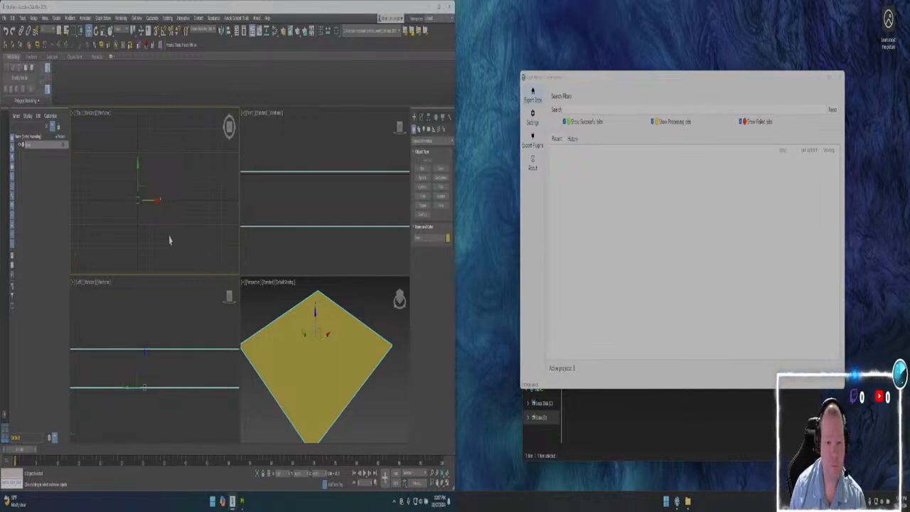
scroll(169, 241, down, 2)
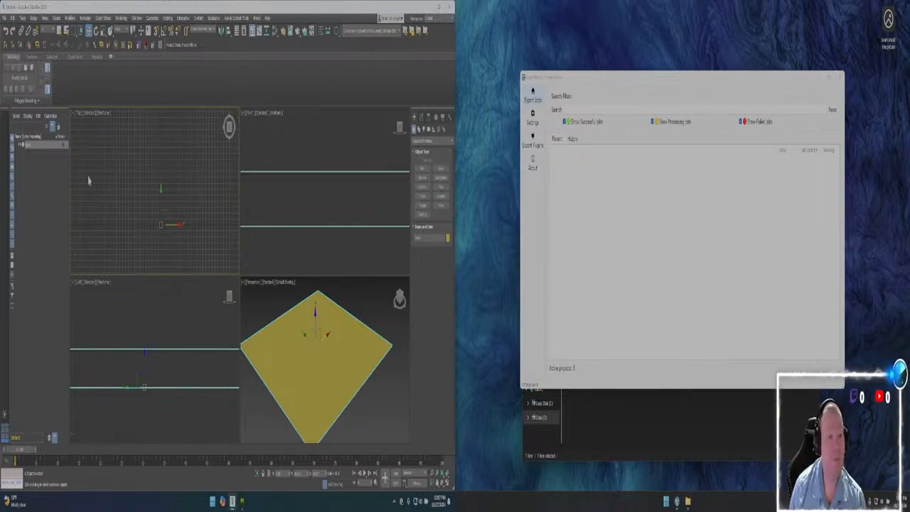
Create a standard primitive sphere at the slab's centre in the Top viewport and give it a much smaller radius
click(56, 18)
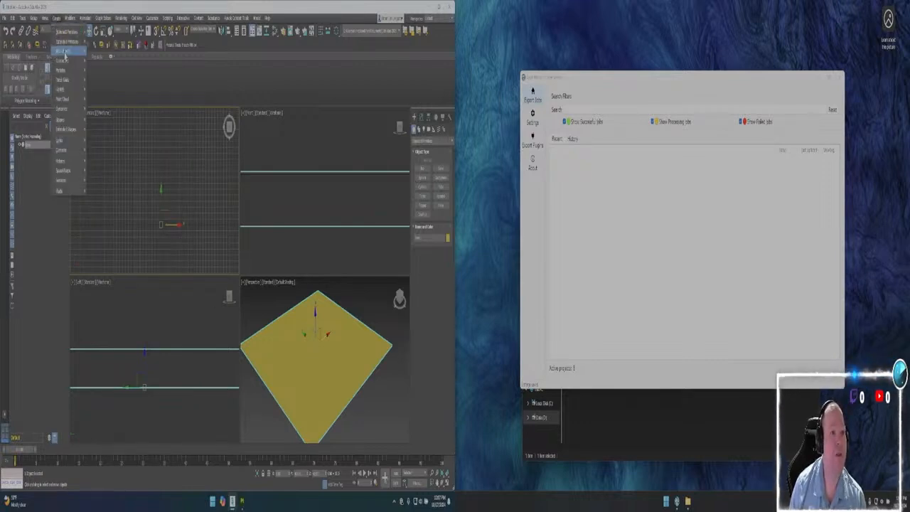
mouse_move(67, 32)
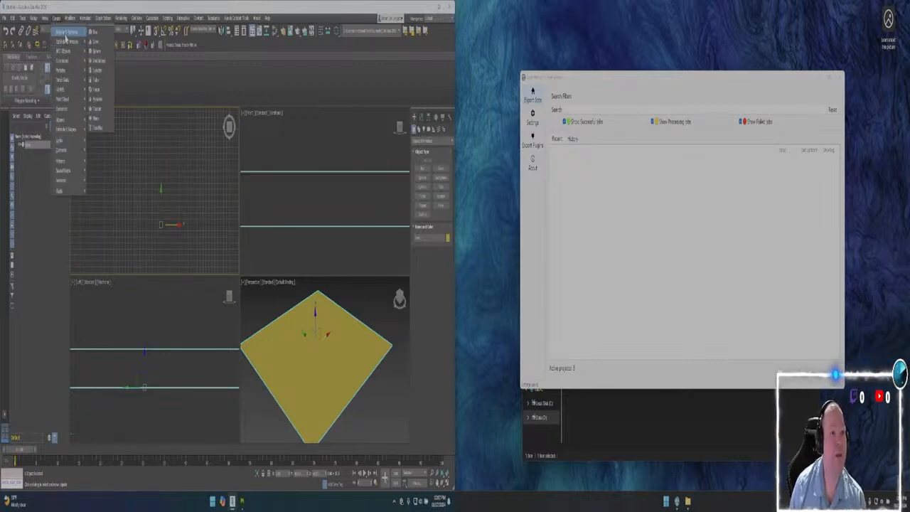
click(100, 52)
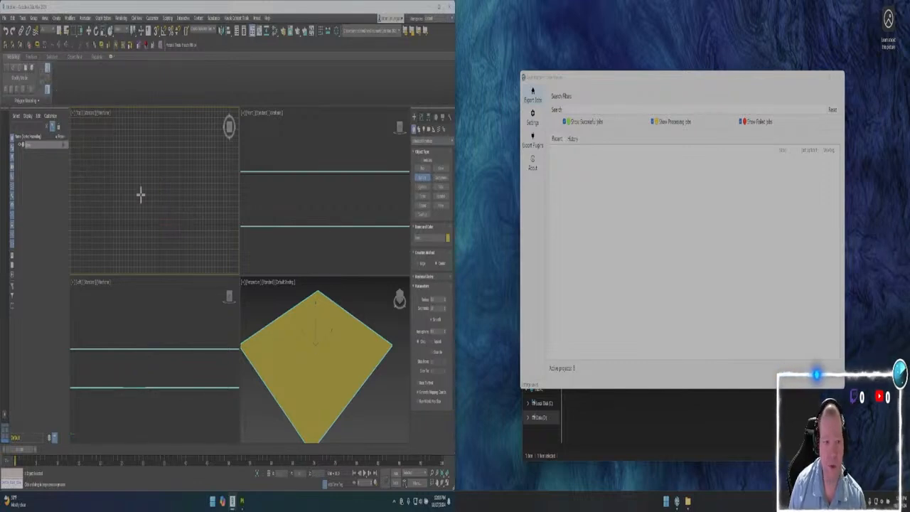
drag(162, 222, 169, 230)
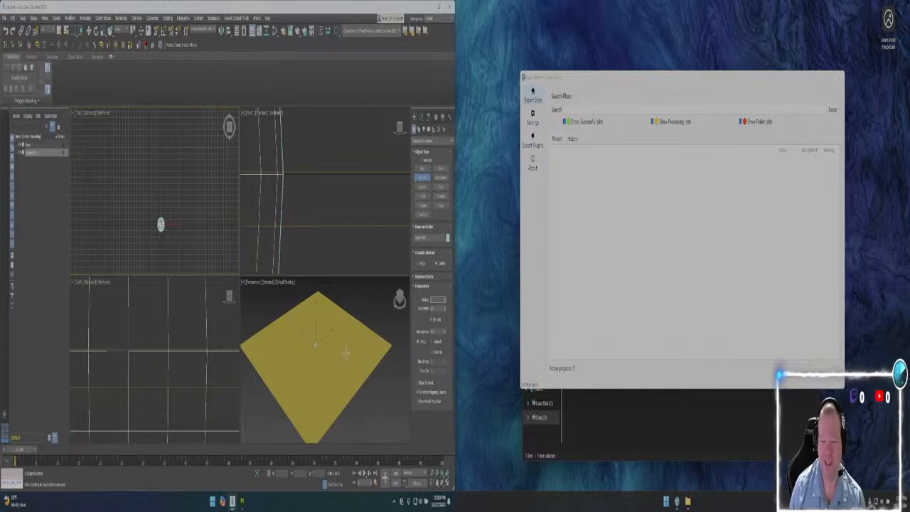
scroll(318, 362, up, 5)
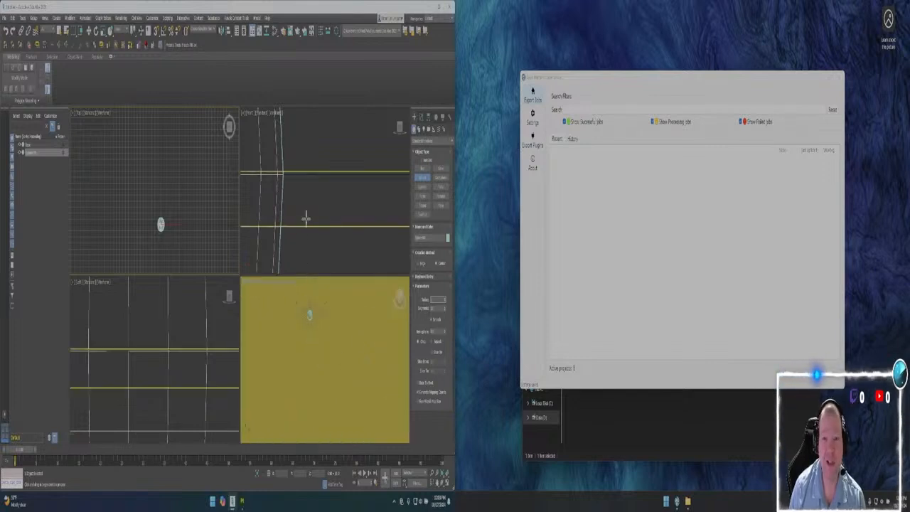
scroll(305, 235, down, 5)
scroll(305, 236, down, 3)
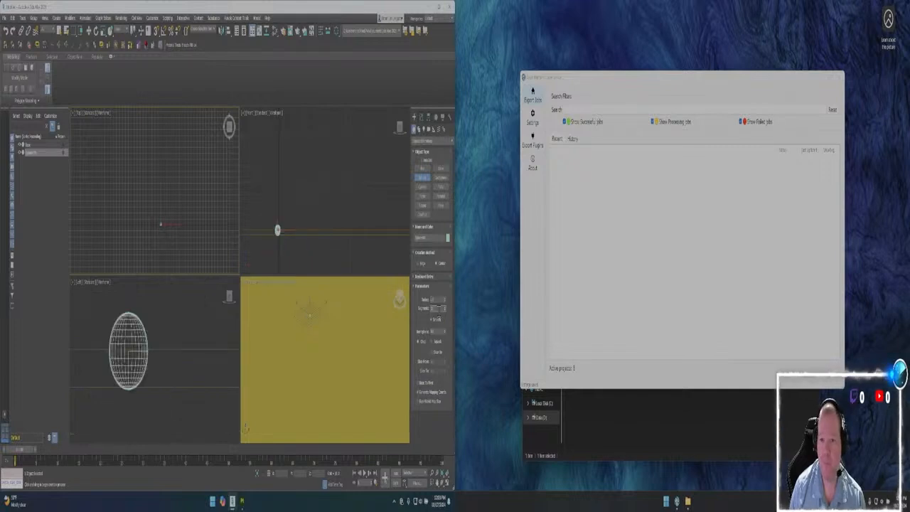
scroll(295, 260, down, 3)
middle_drag(262, 207, 294, 252)
scroll(287, 234, up, 3)
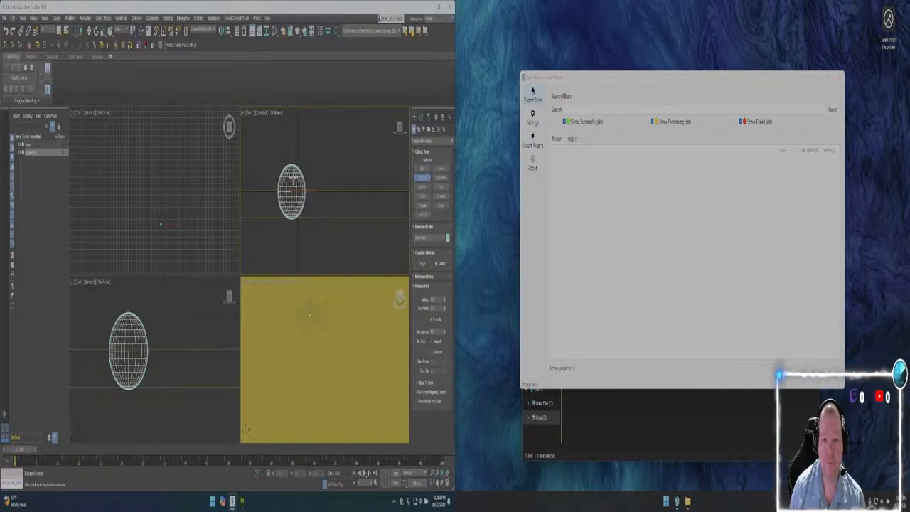
Raise the sphere slightly in the Front viewport so it is centred vertically on the slab's top surface
right_click(279, 231)
key(w)
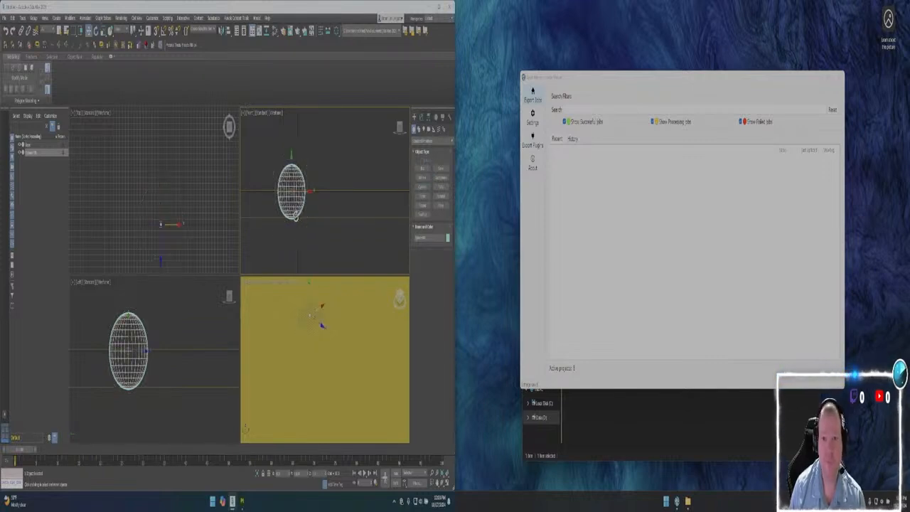
drag(292, 155, 291, 154)
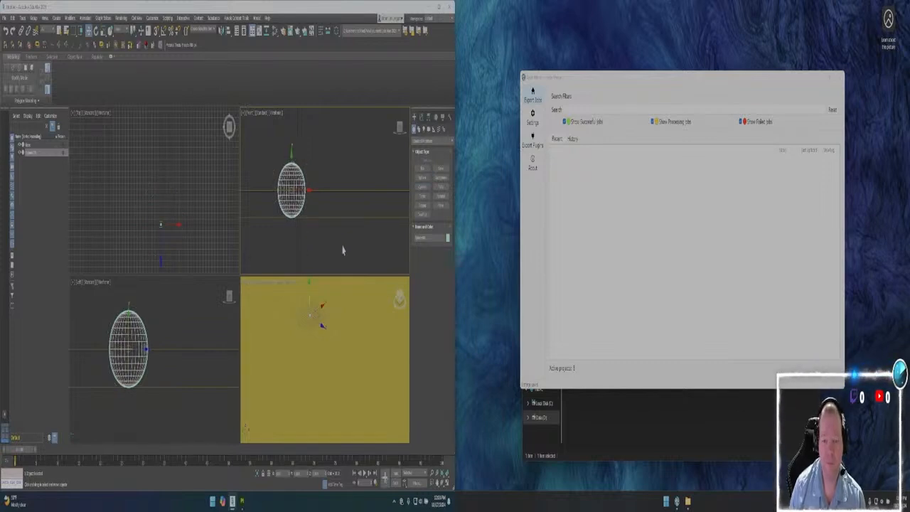
Move the sphere along X in the Top viewport to align its centre with the vertical origin line
right_click(292, 203)
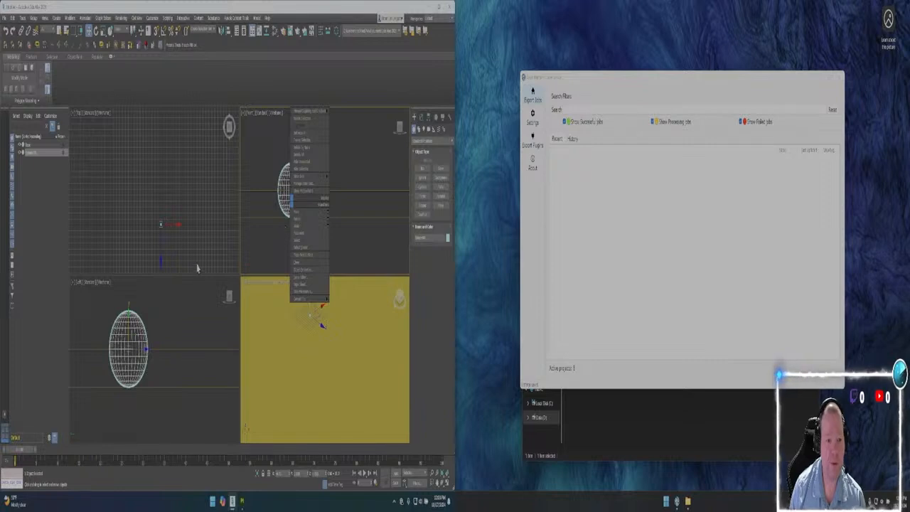
click(180, 247)
middle_drag(179, 245, 131, 209)
middle_drag(105, 180, 160, 208)
drag(162, 190, 163, 189)
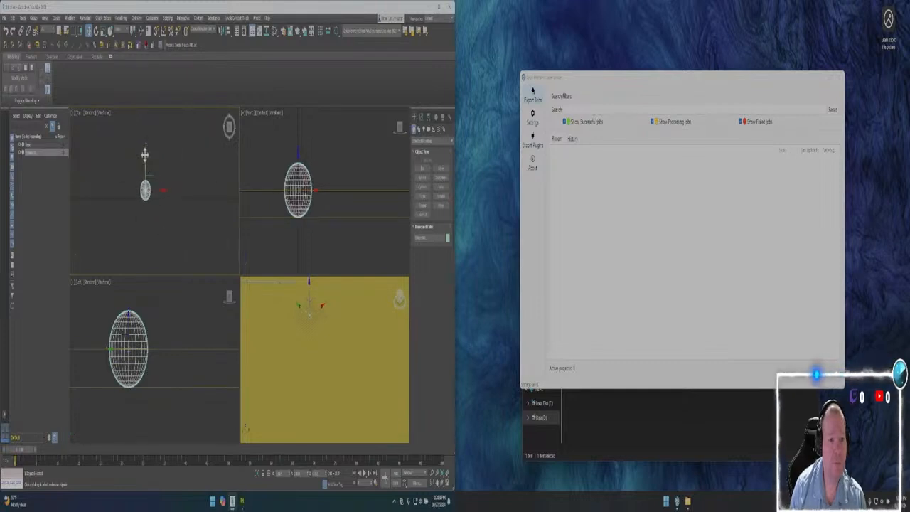
Move the sphere along Y in the Top viewport onto the horizontal origin line and convert it to an Editable Mesh
drag(146, 152, 146, 161)
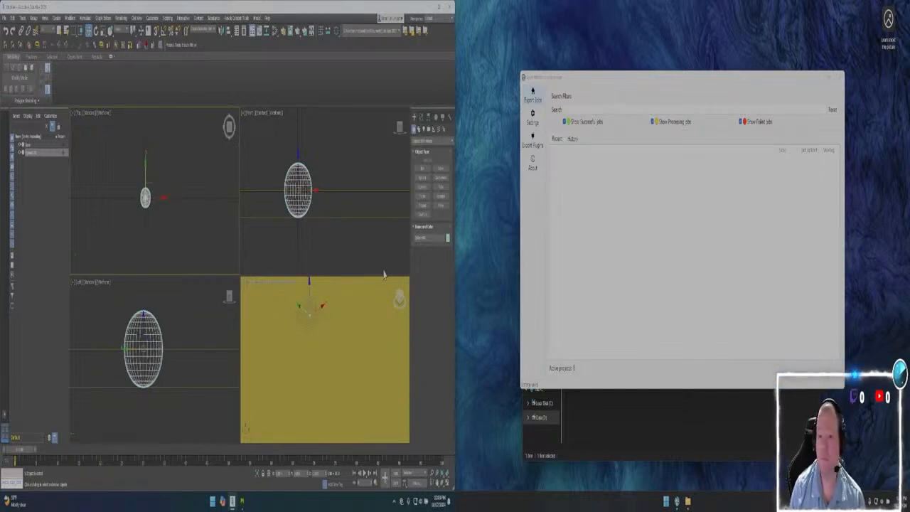
right_click(304, 211)
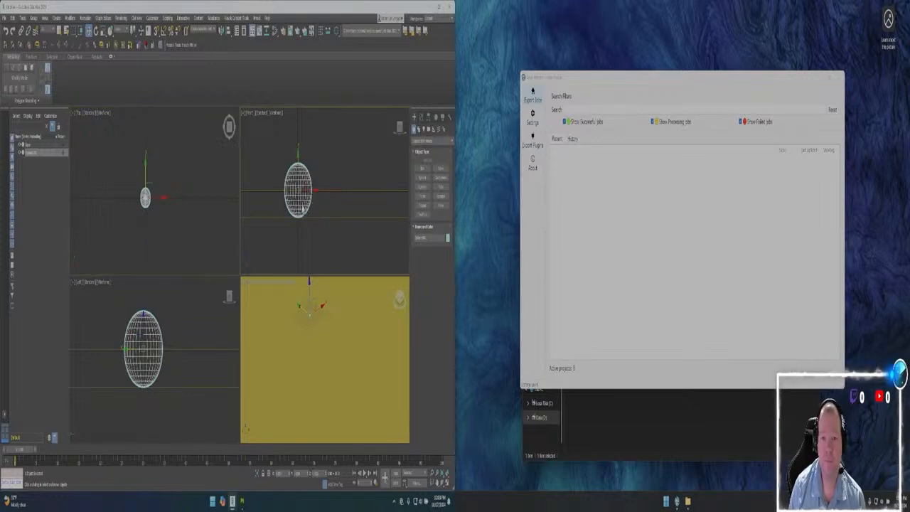
right_click(302, 210)
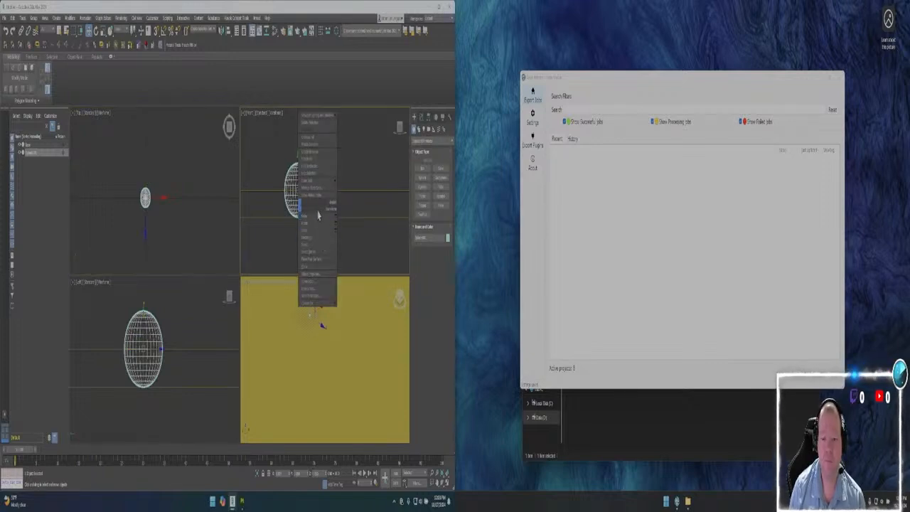
mouse_move(322, 304)
click(353, 310)
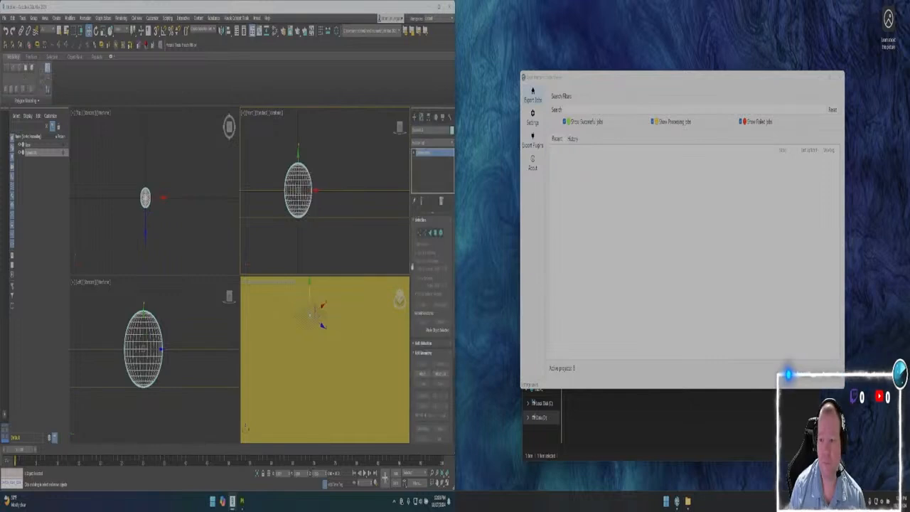
Select all polygons of the sphere's lower half in the Front viewport and delete them to leave a dome
click(434, 233)
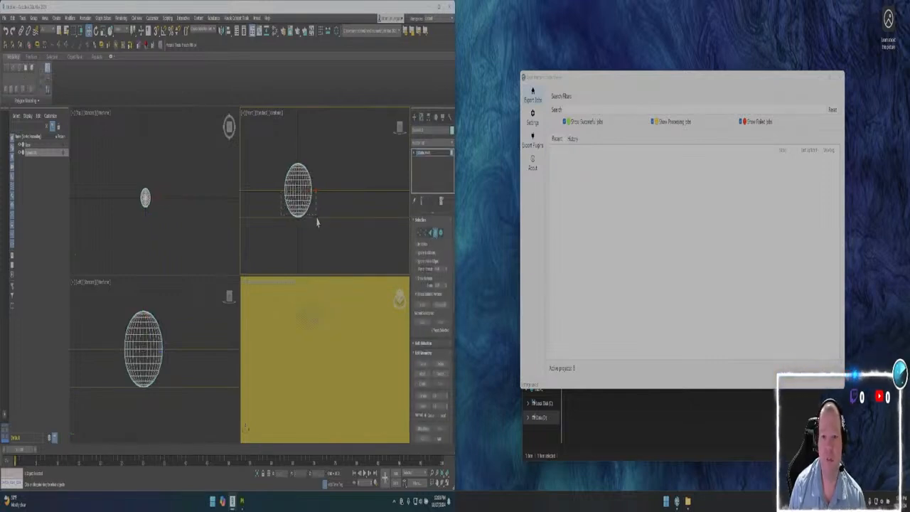
drag(318, 227, 322, 230)
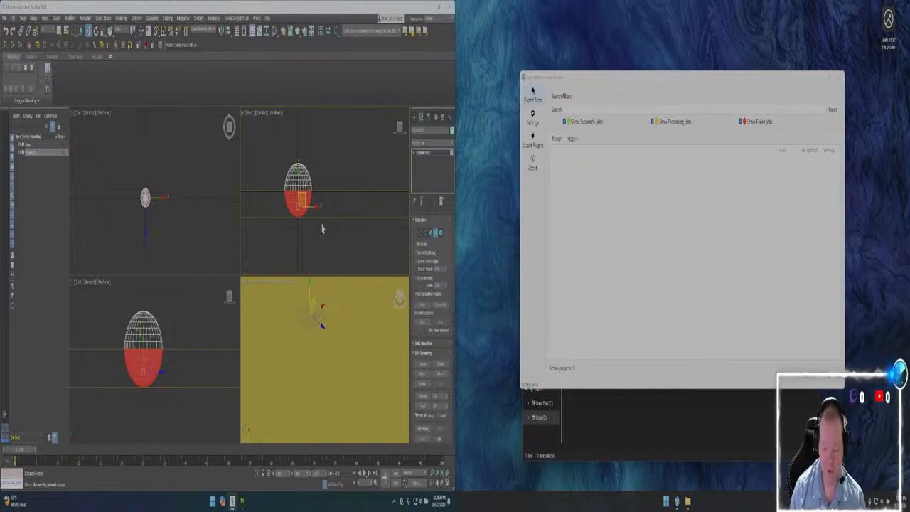
key(Delete)
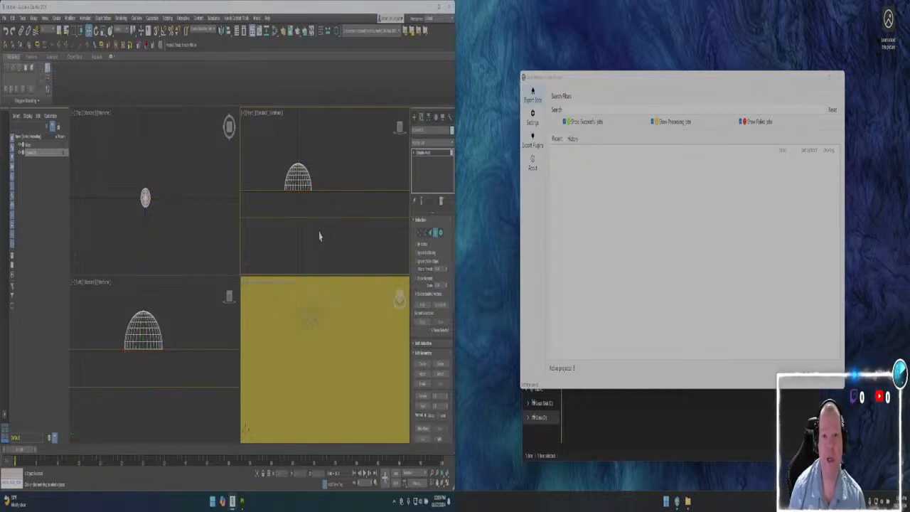
Check the dome's size and placement against the slab in the Front, Perspective and Top viewports
scroll(324, 231, down, 3)
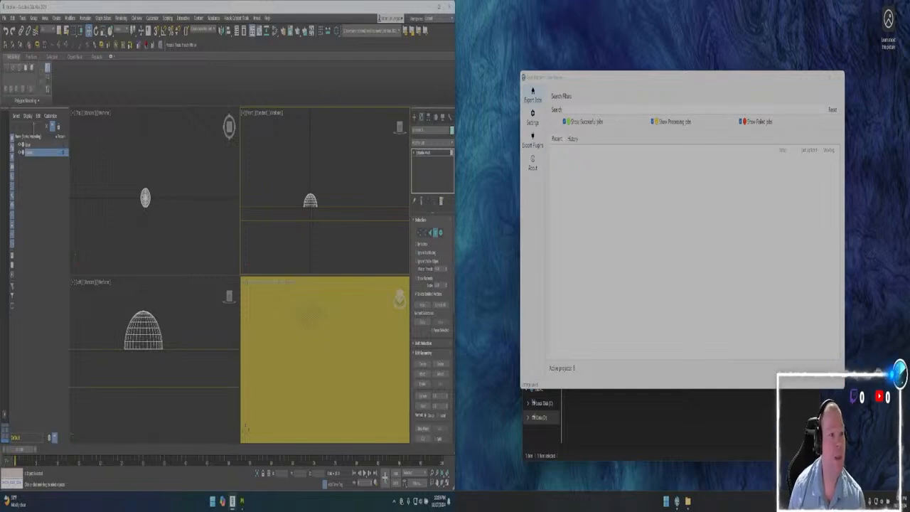
key(z)
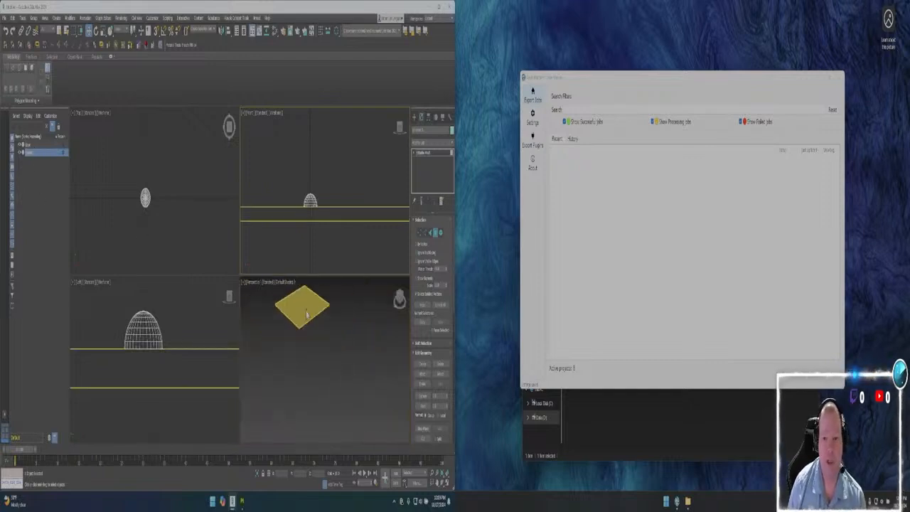
scroll(163, 207, down, 5)
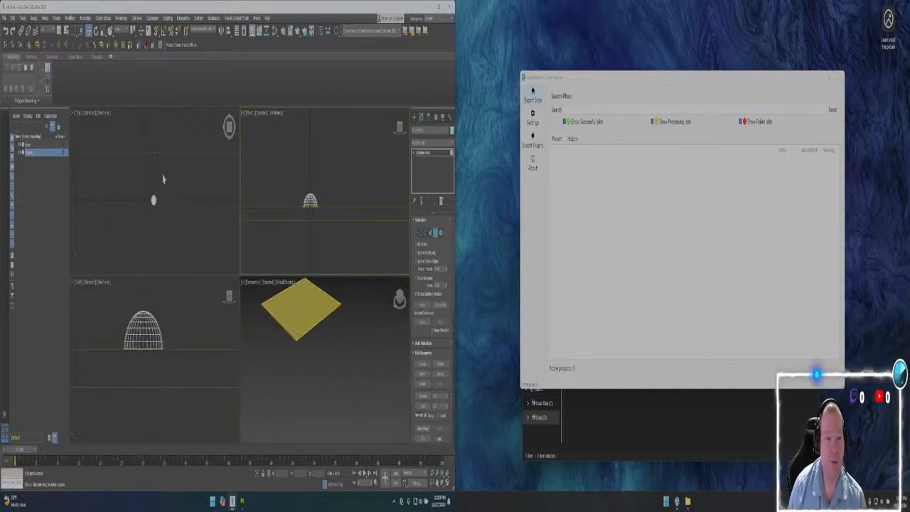
middle_drag(164, 149, 140, 197)
scroll(175, 189, down, 3)
scroll(175, 177, up, 2)
scroll(175, 225, up, 3)
Import the arrow-shaped FBX model from the user's folders into the scene with the current import preset
click(4, 18)
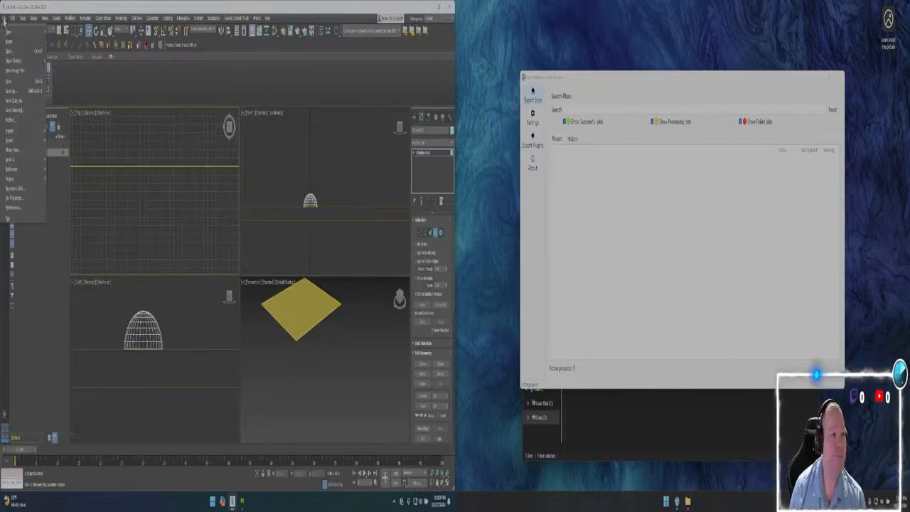
mouse_move(20, 132)
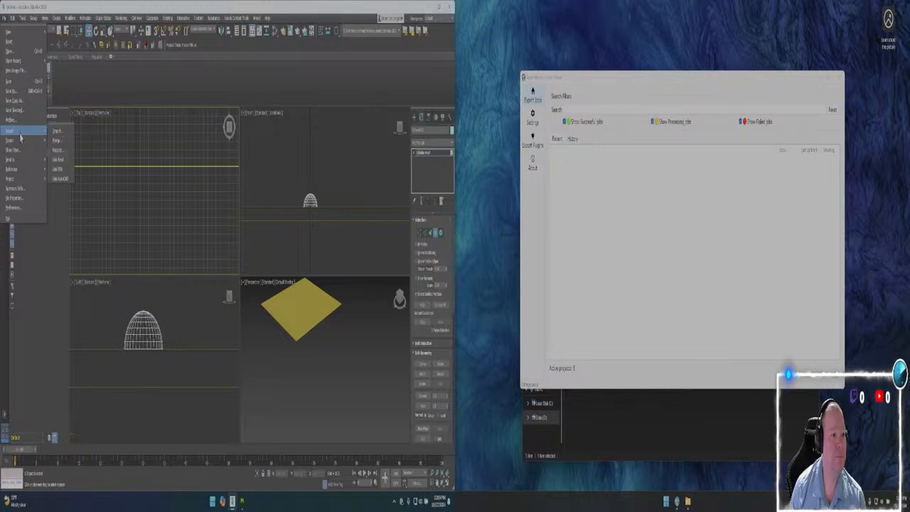
click(64, 135)
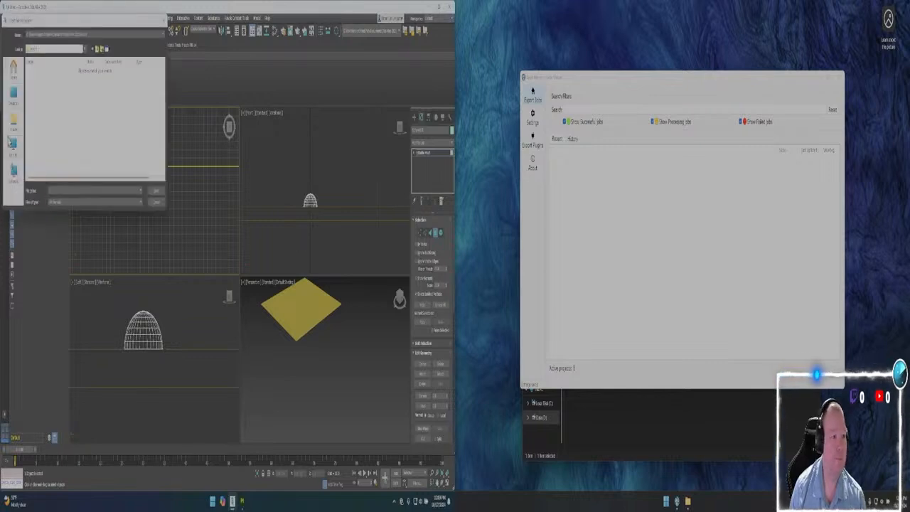
click(13, 149)
double_click(54, 81)
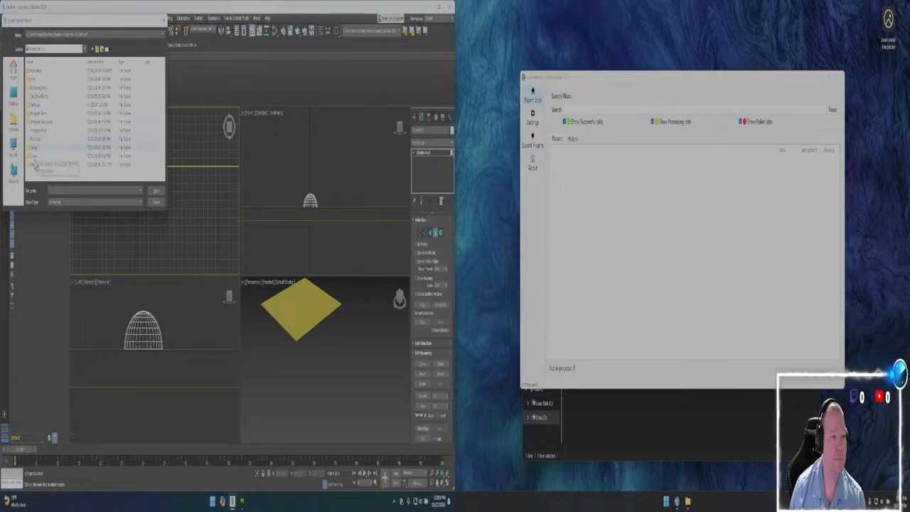
double_click(33, 163)
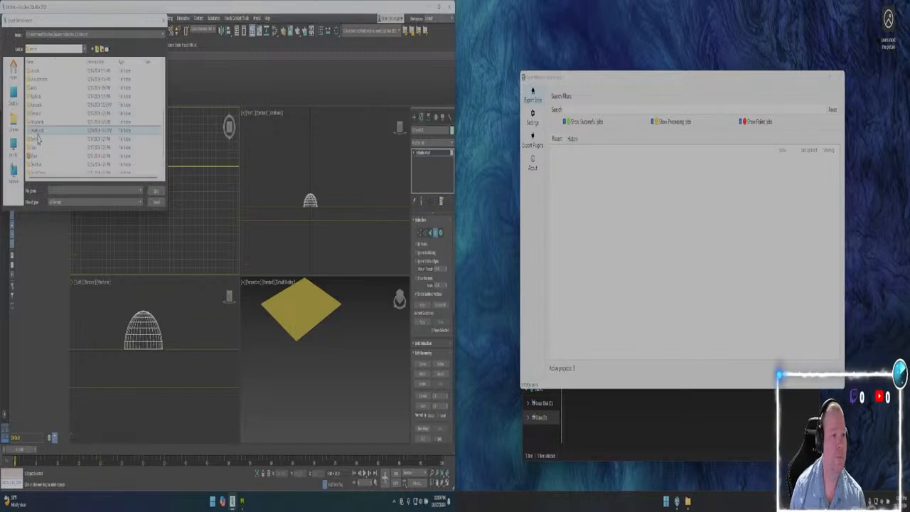
double_click(37, 133)
double_click(40, 82)
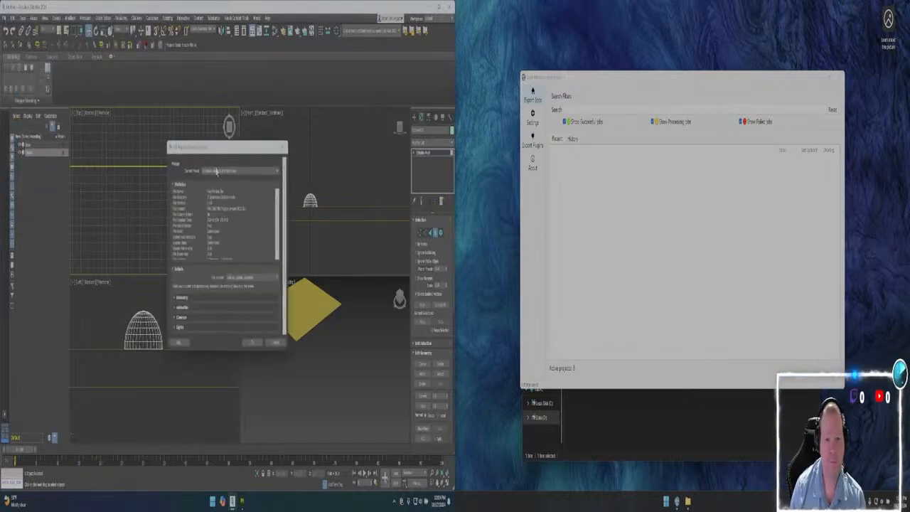
click(252, 344)
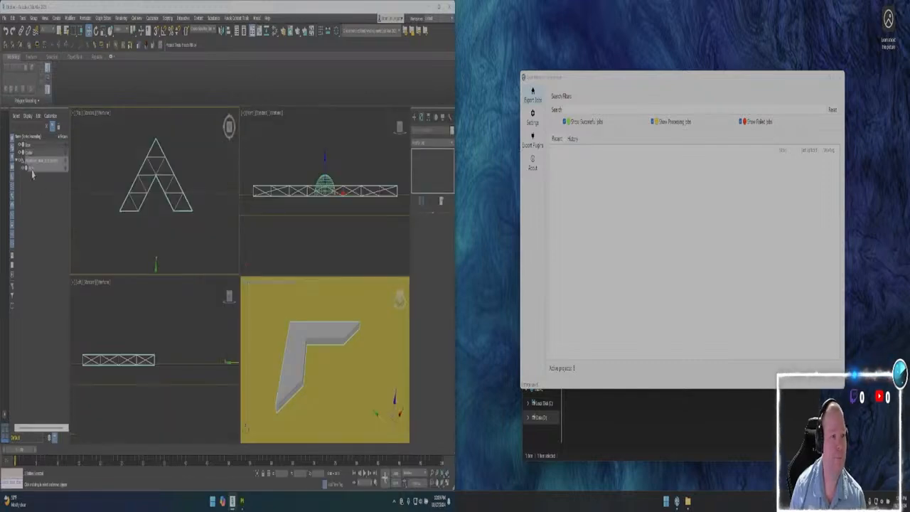
Unlink the imported arrow mesh from its parent node in the Scene Explorer and delete that parent node
drag(31, 175, 32, 208)
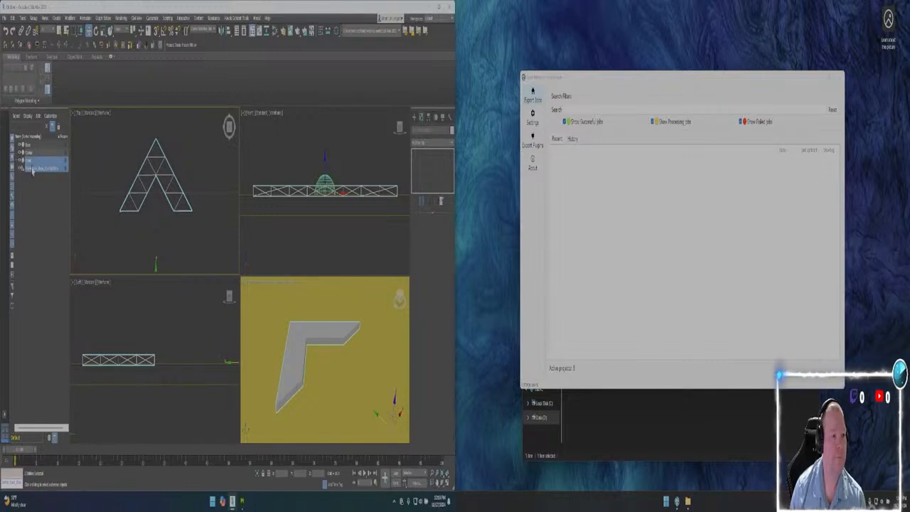
click(30, 198)
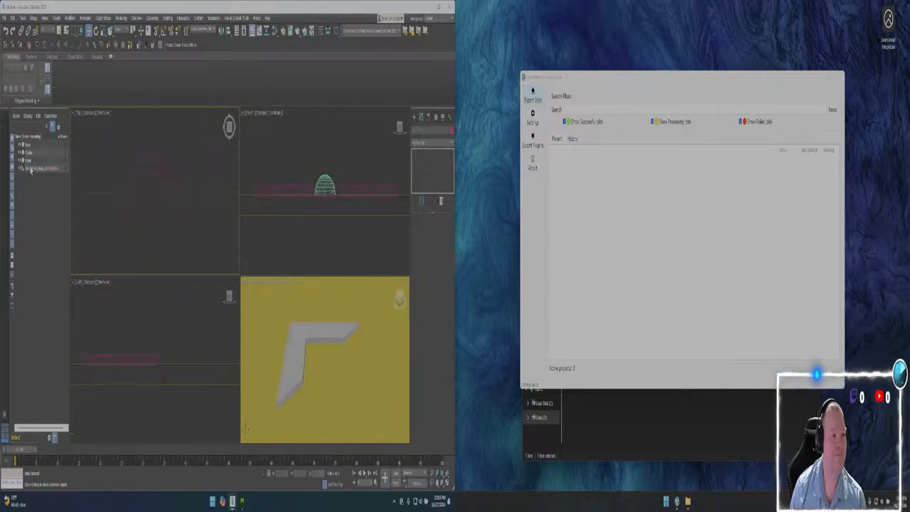
click(30, 170)
right_click(32, 170)
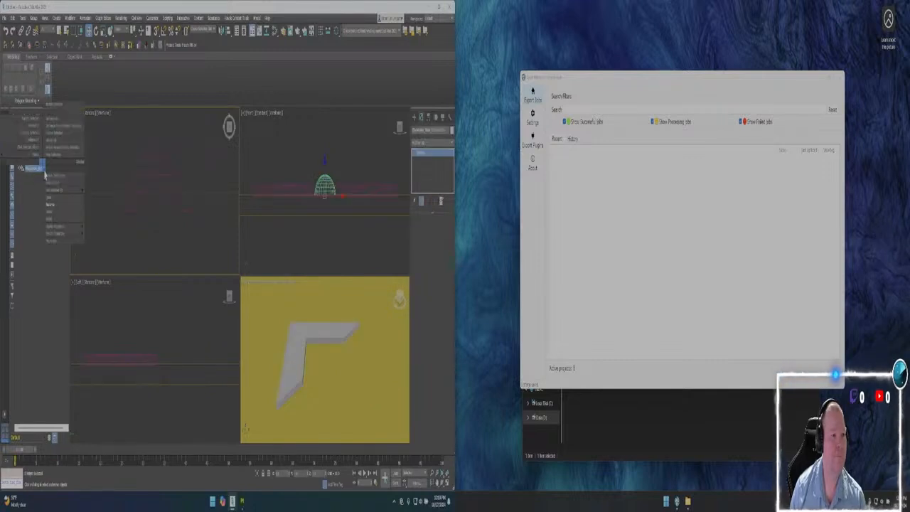
click(53, 218)
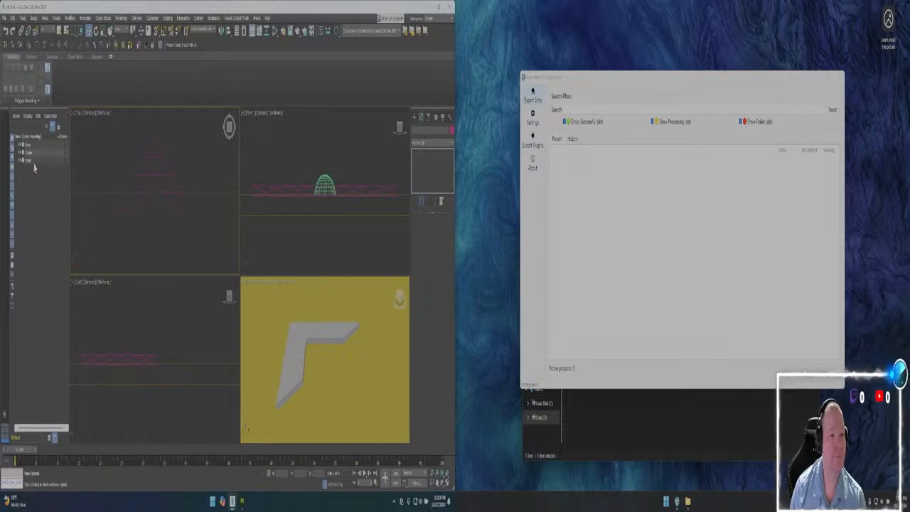
Select the arrow mesh and move it along positive Y in the Top viewport, well away from the dome
click(29, 160)
scroll(143, 229, down, 3)
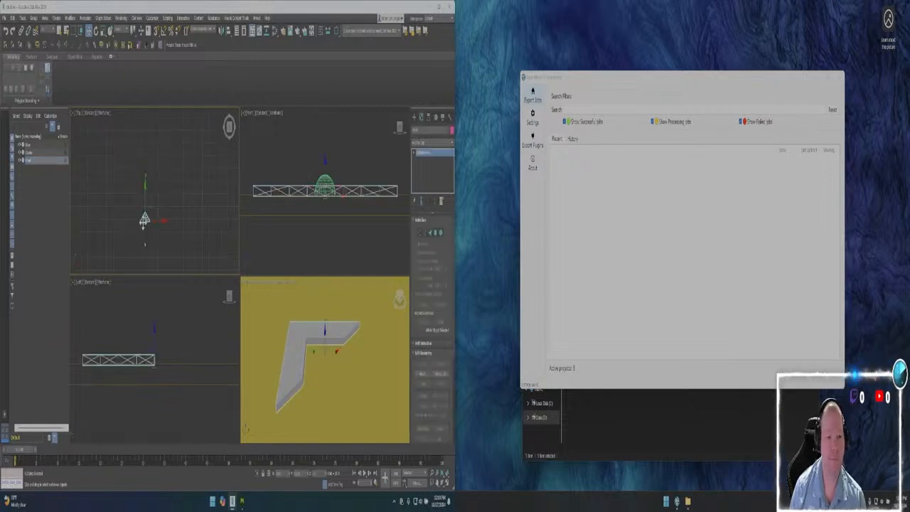
scroll(144, 221, down, 3)
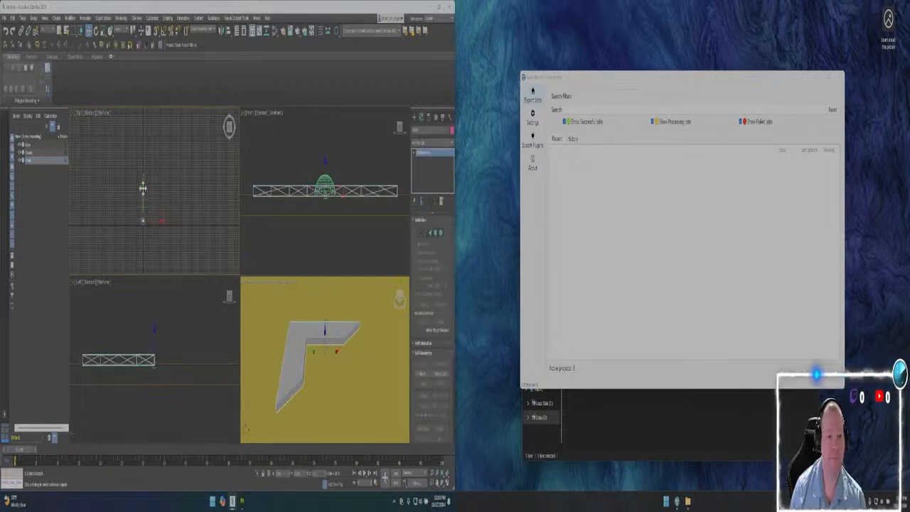
drag(143, 187, 143, 101)
middle_drag(165, 145, 163, 198)
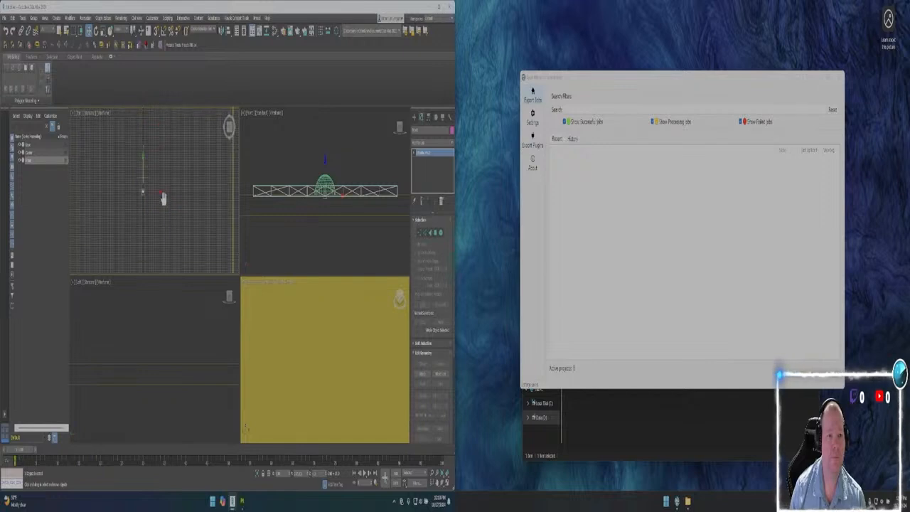
drag(143, 202, 143, 121)
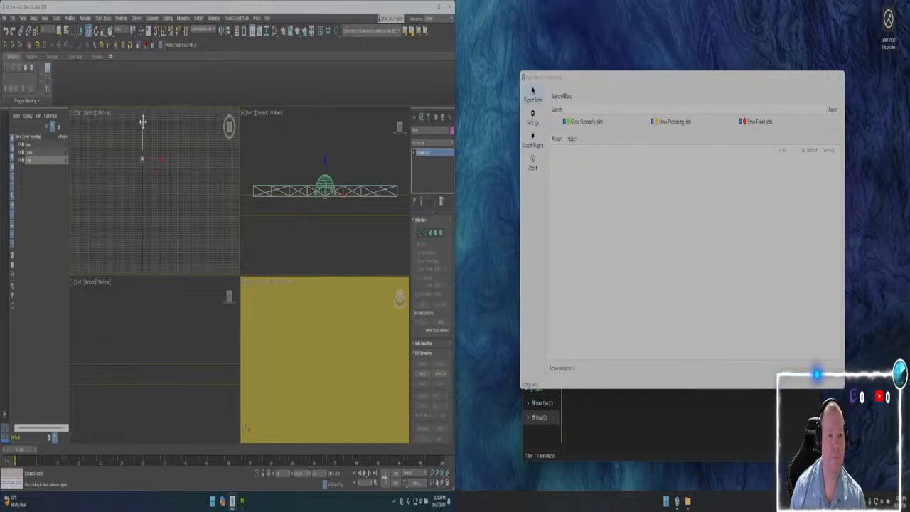
Shift the arrow mesh further along positive Y in the Top viewport, toward the slab's outer edge
scroll(144, 181, up, 2)
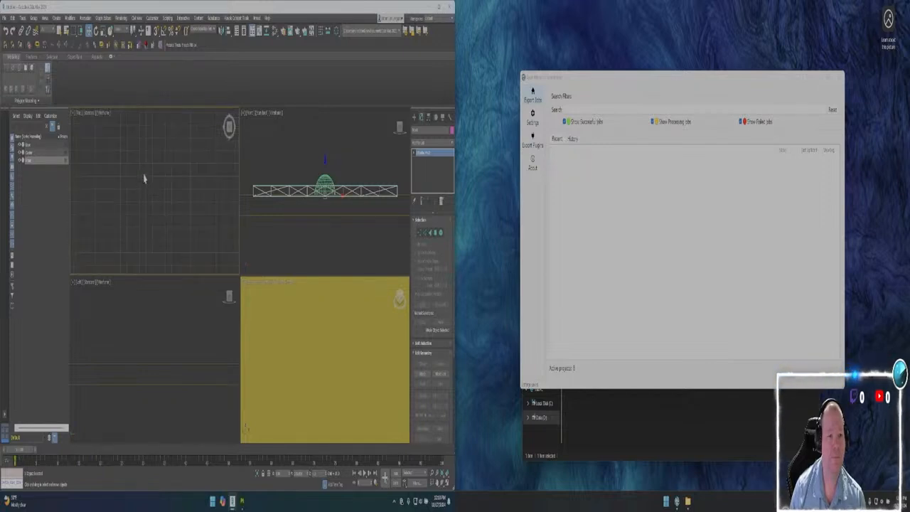
middle_drag(138, 151, 138, 271)
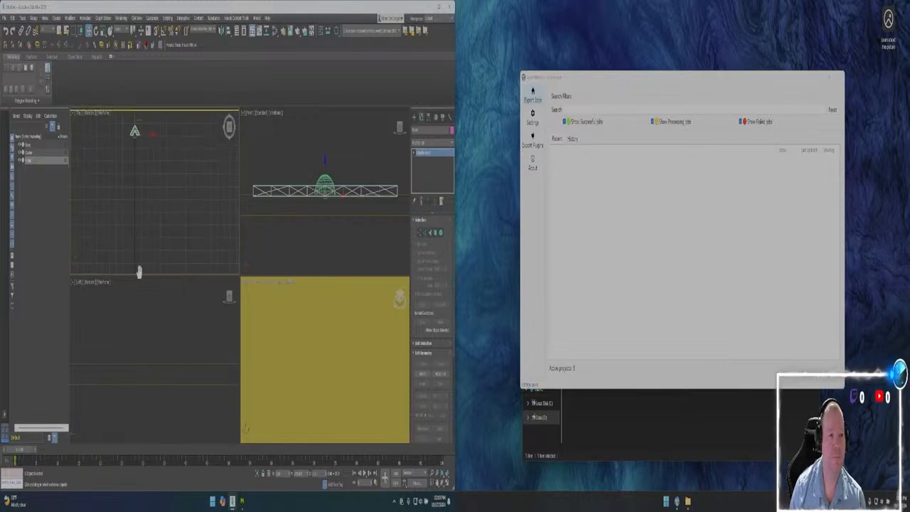
scroll(142, 259, up, 2)
middle_drag(142, 170, 138, 264)
scroll(141, 203, up, 2)
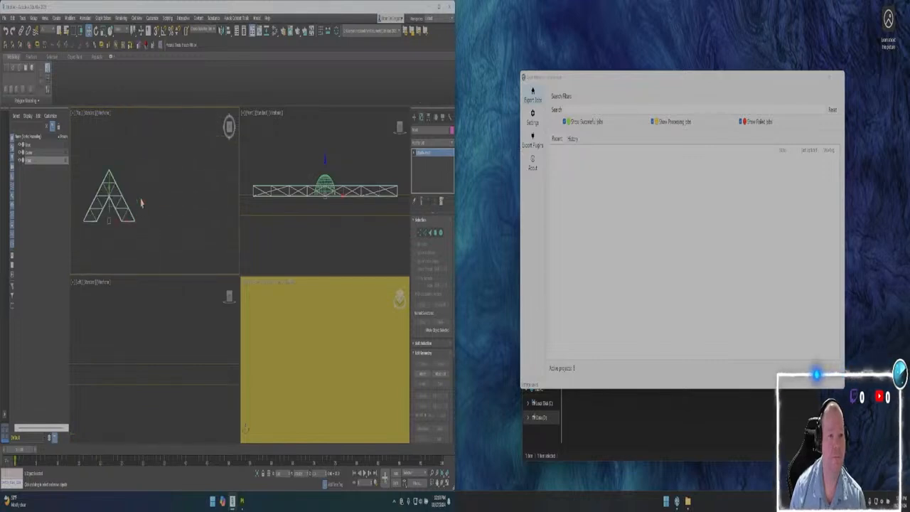
middle_drag(133, 179, 155, 212)
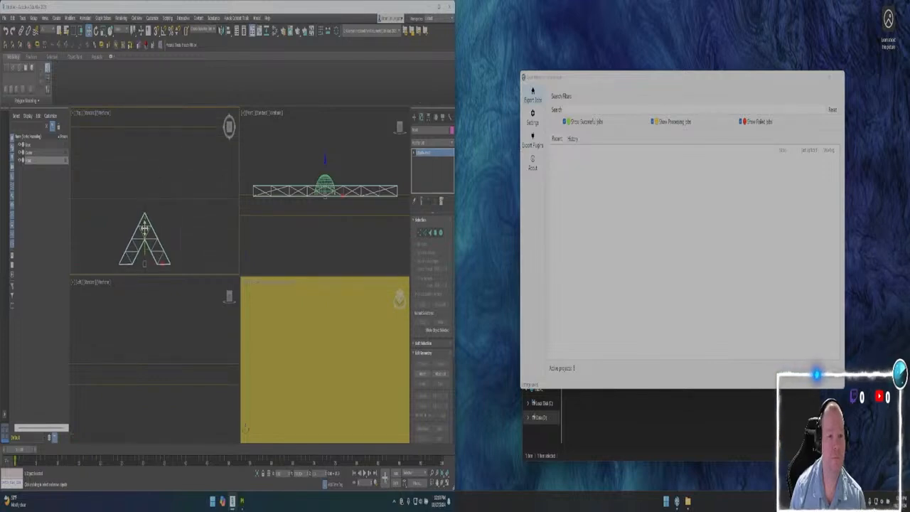
drag(145, 226, 150, 146)
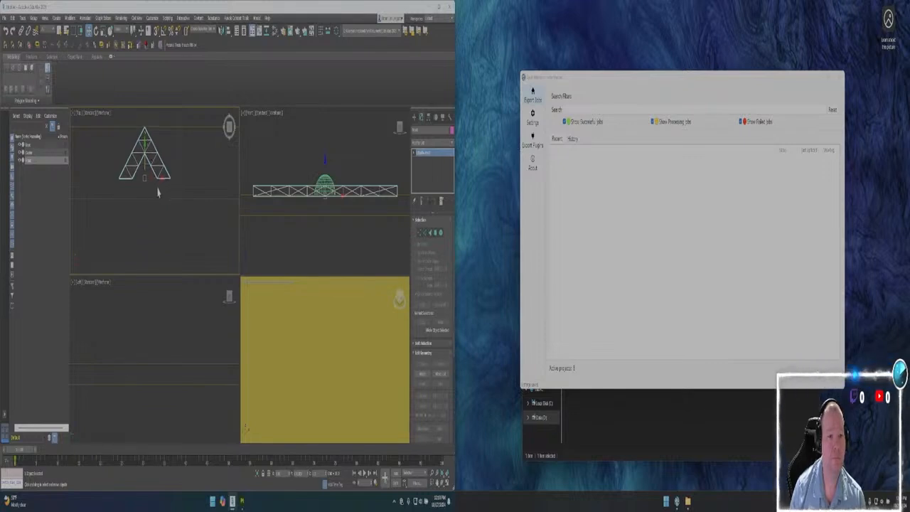
scroll(158, 193, up, 3)
scroll(151, 192, up, 2)
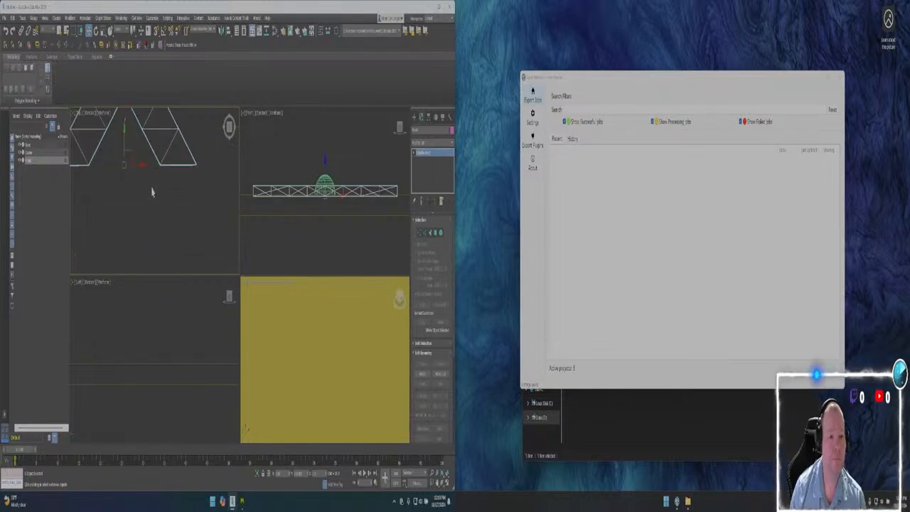
scroll(151, 192, up, 5)
mouse_move(156, 204)
middle_down()
mouse_move(185, 244)
mouse_move(166, 188)
middle_up()
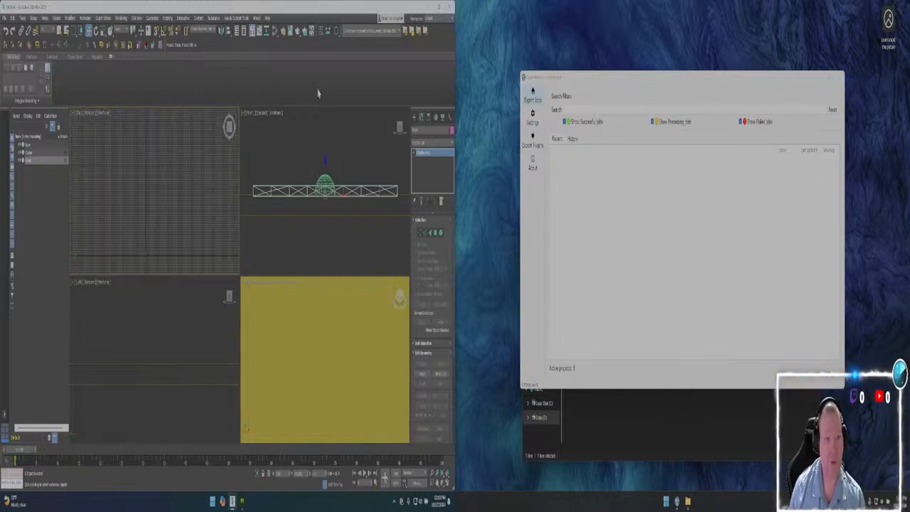
Add a new physical-type material node in the Slate Material Editor and show its parameters
key(m)
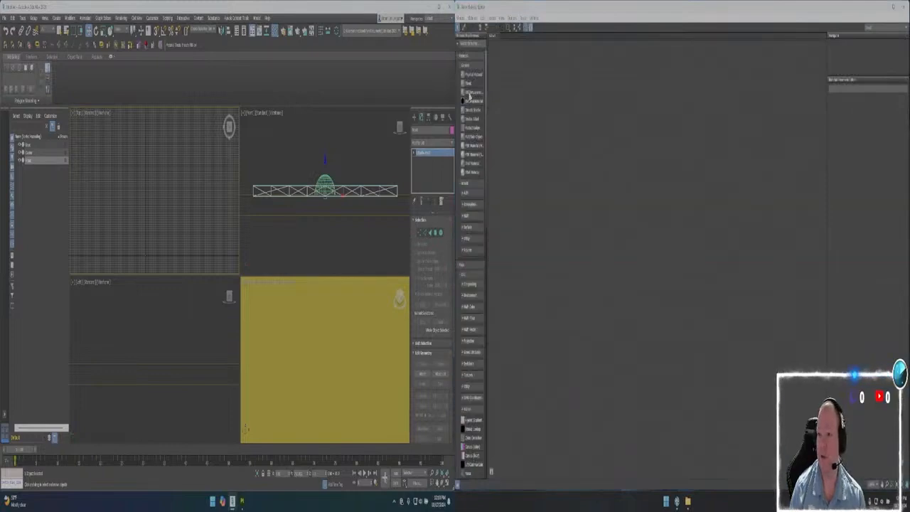
drag(481, 99, 559, 130)
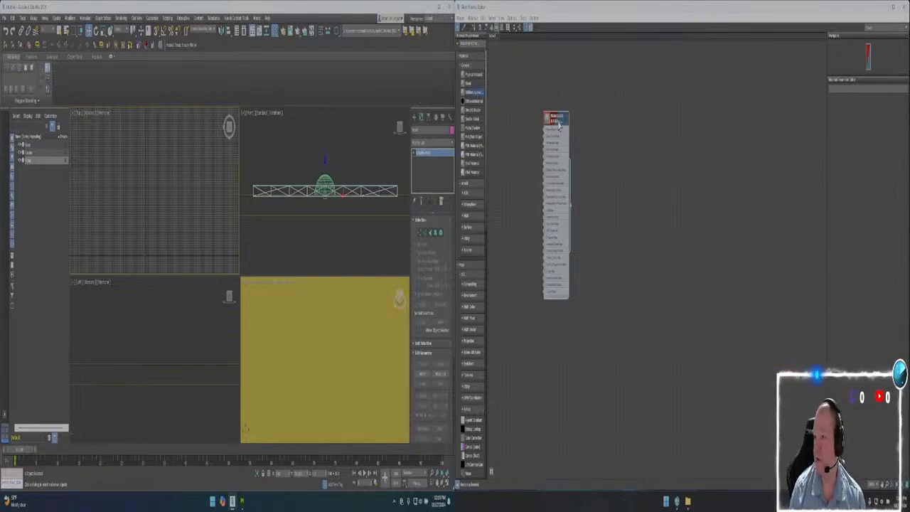
double_click(559, 121)
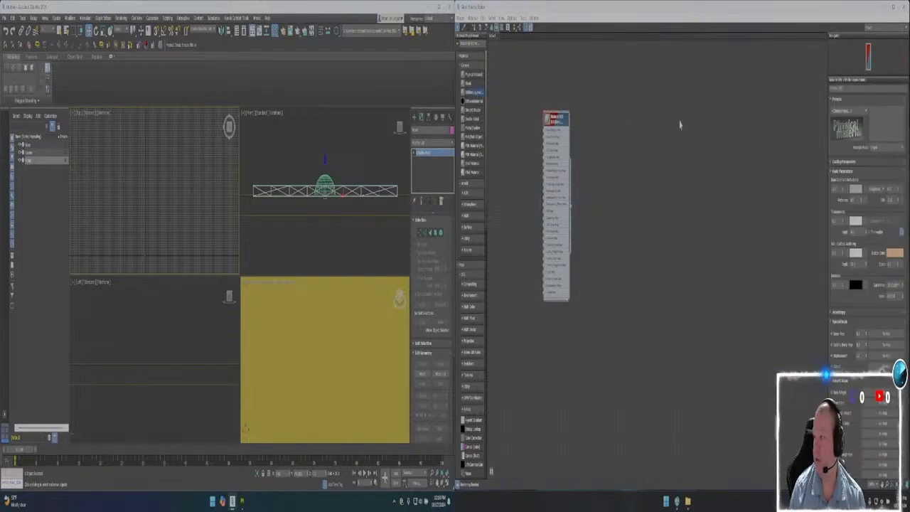
Finish the new material with its own name and a dark green base color, and assign it to the slab
double_click(846, 89)
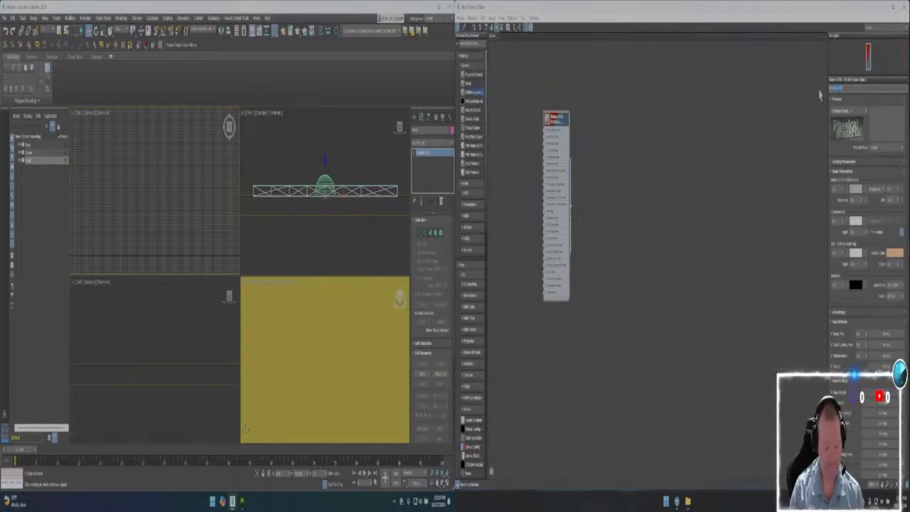
text(Flo)
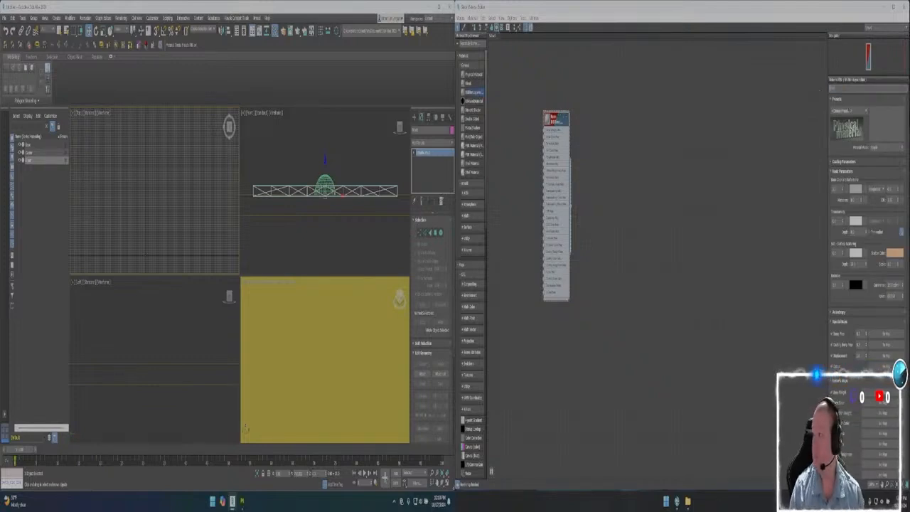
click(857, 190)
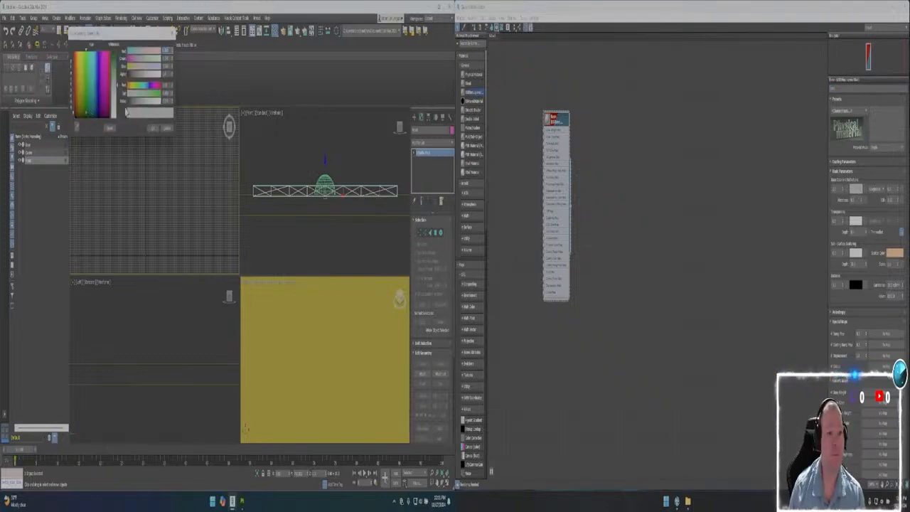
drag(160, 96, 148, 85)
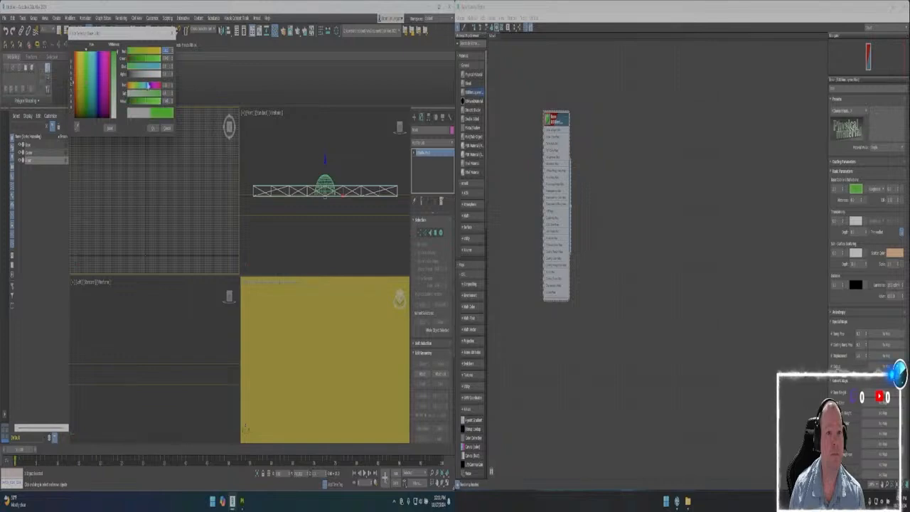
click(153, 129)
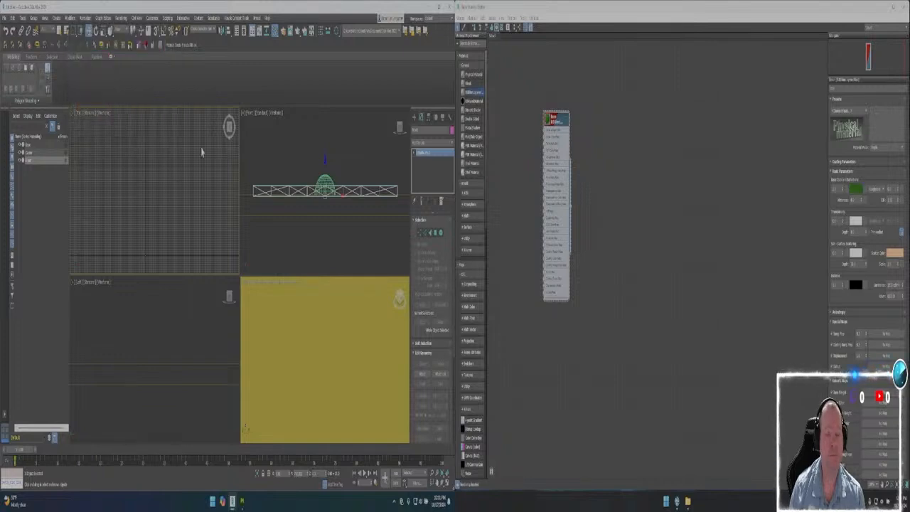
drag(570, 208, 290, 374)
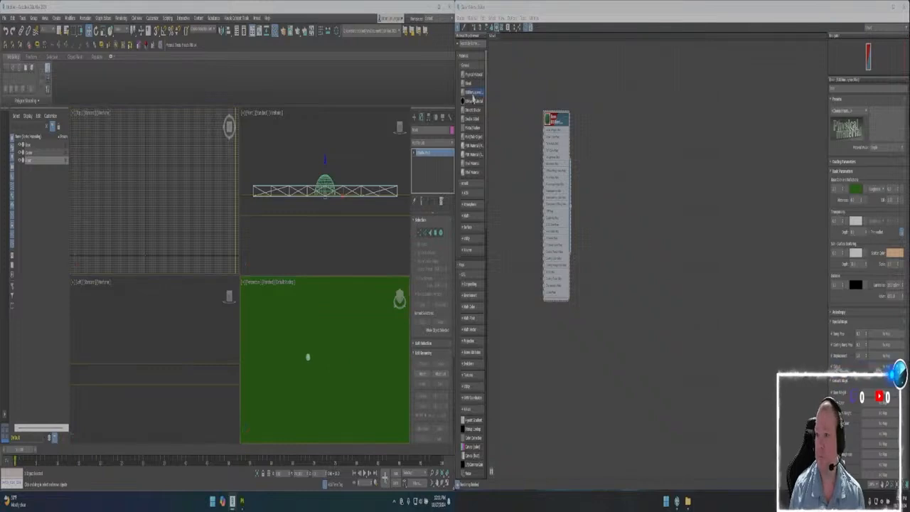
Add a second physical-type material node beside the green one and rename it
drag(475, 98, 607, 119)
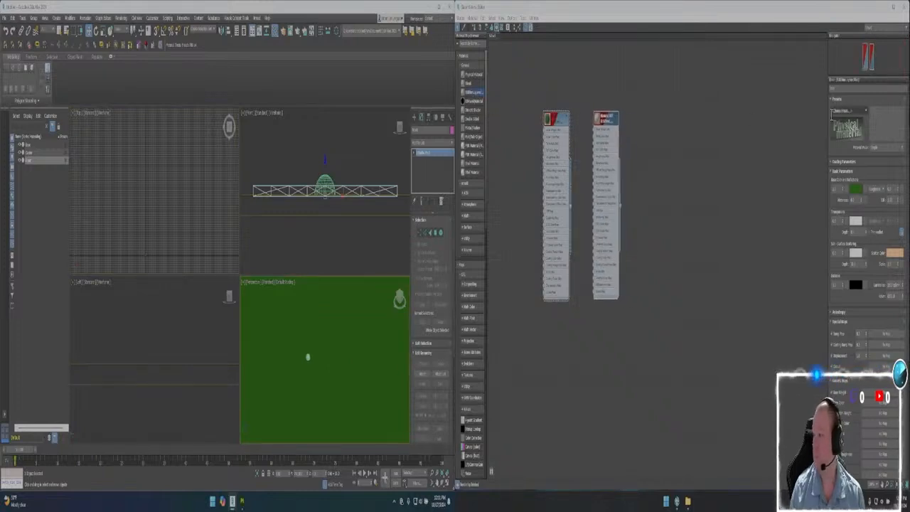
double_click(610, 135)
double_click(859, 91)
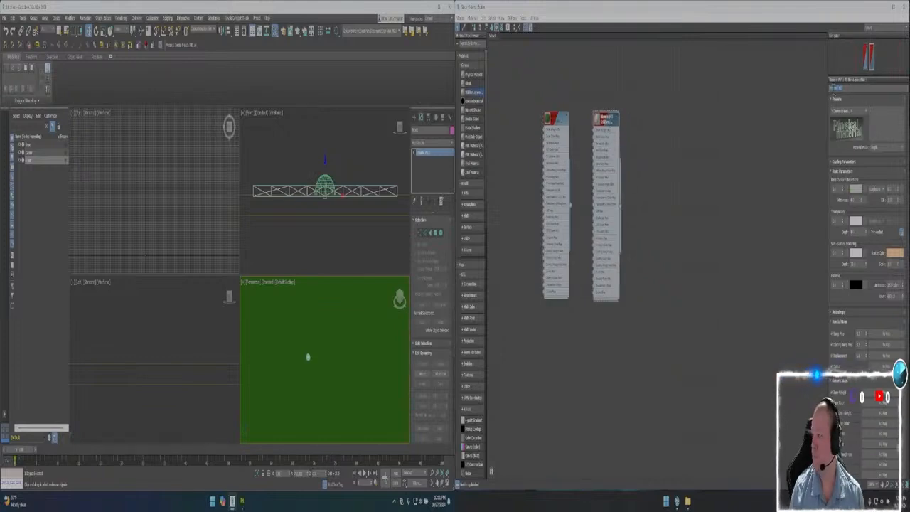
text(Ca)
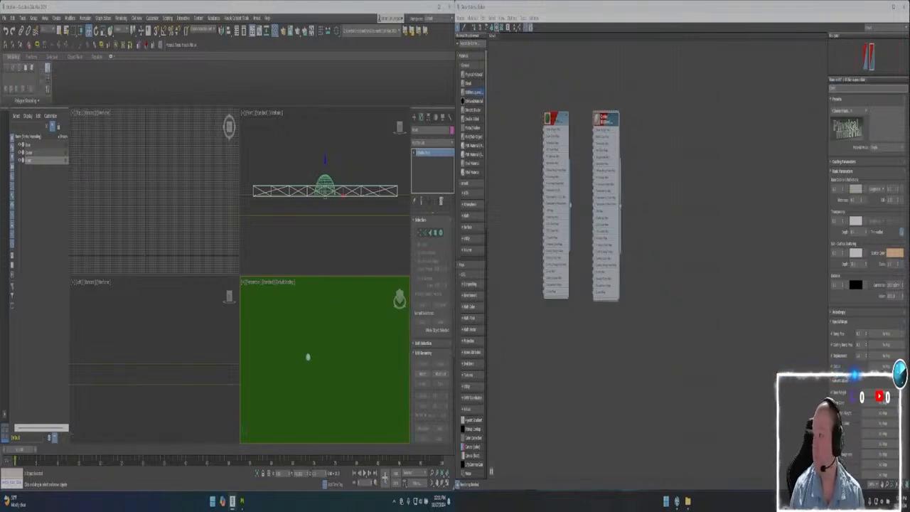
Set the second material's base color to blue-violet and assign it to the dome in the Perspective viewport
click(856, 190)
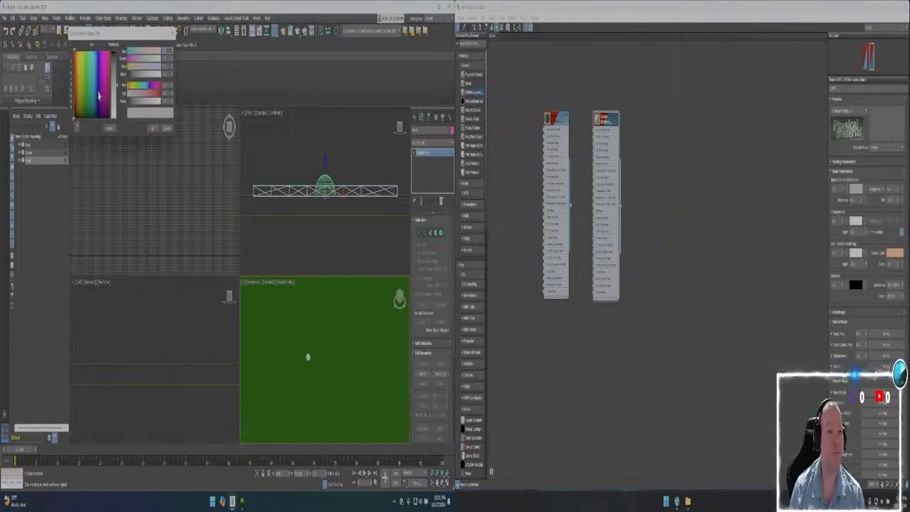
drag(99, 95, 141, 68)
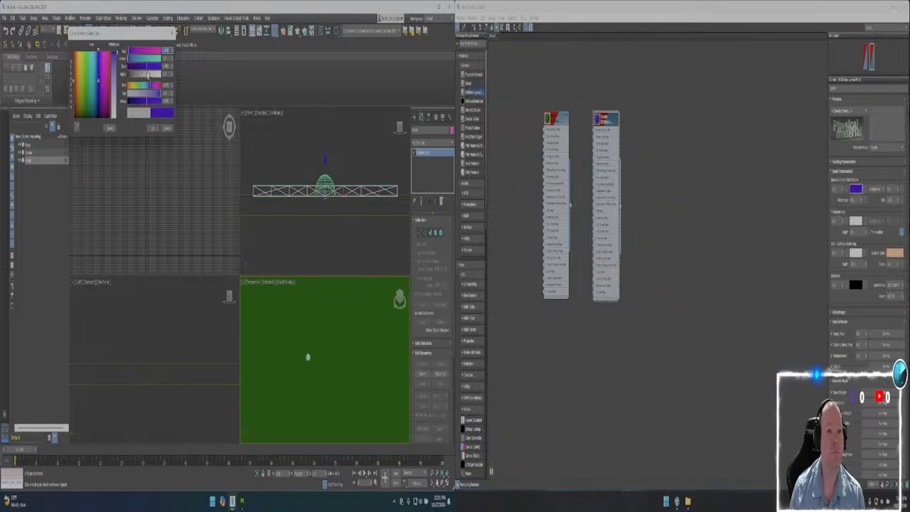
click(153, 129)
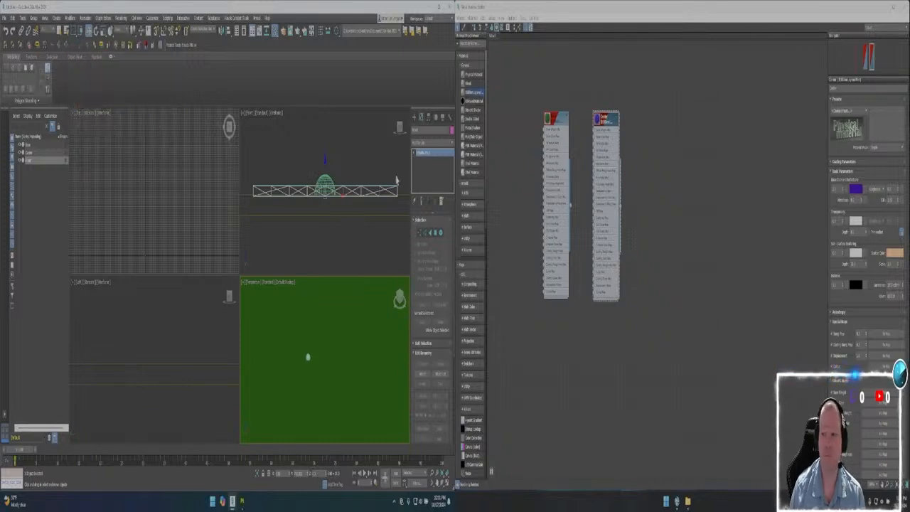
drag(621, 212, 307, 345)
Add a third physical-type material node for the arrow mesh and rename it
scroll(178, 196, up, 3)
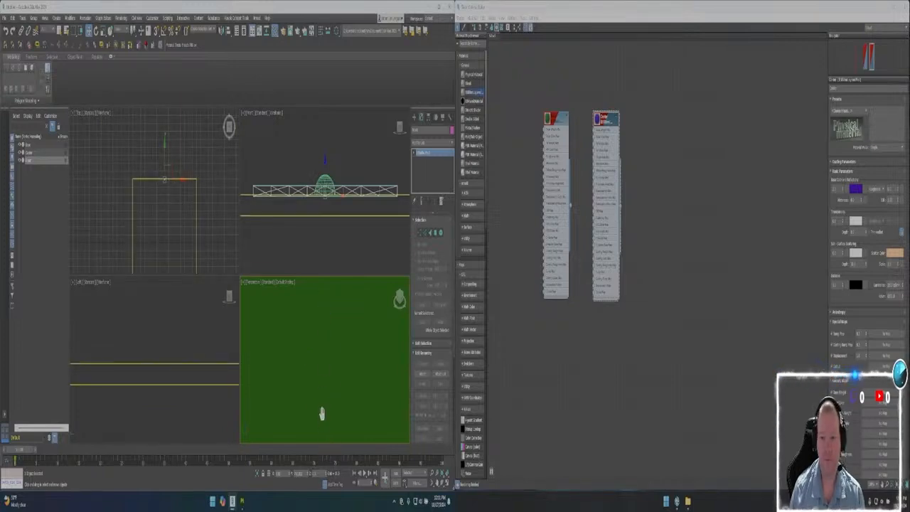
middle_drag(324, 367, 309, 346)
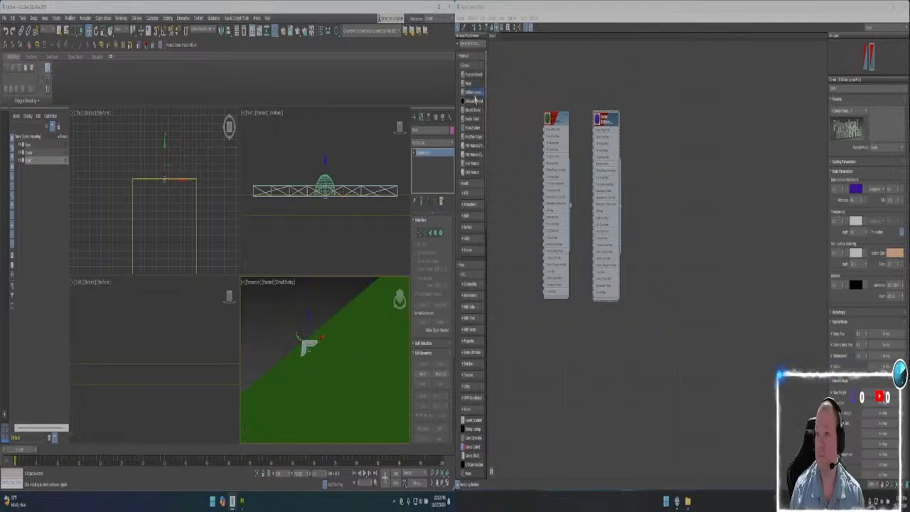
key(ctrl+v)
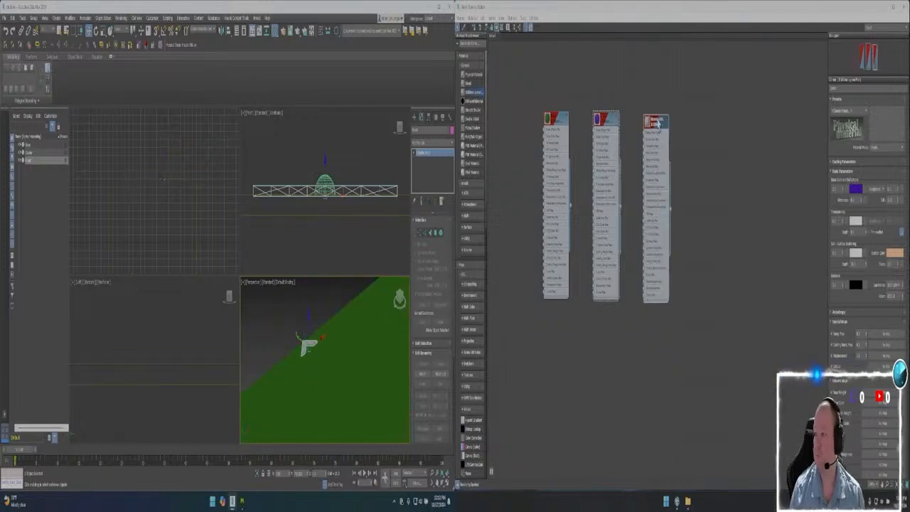
double_click(656, 119)
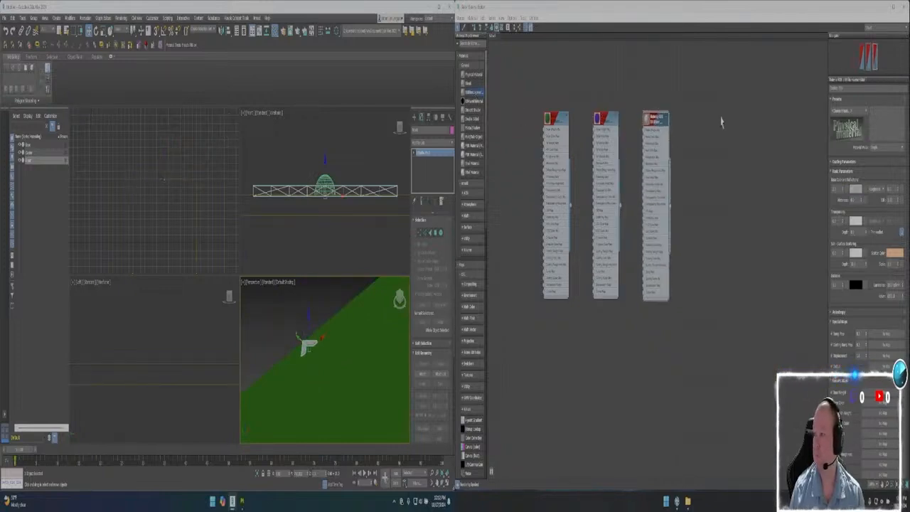
click(848, 86)
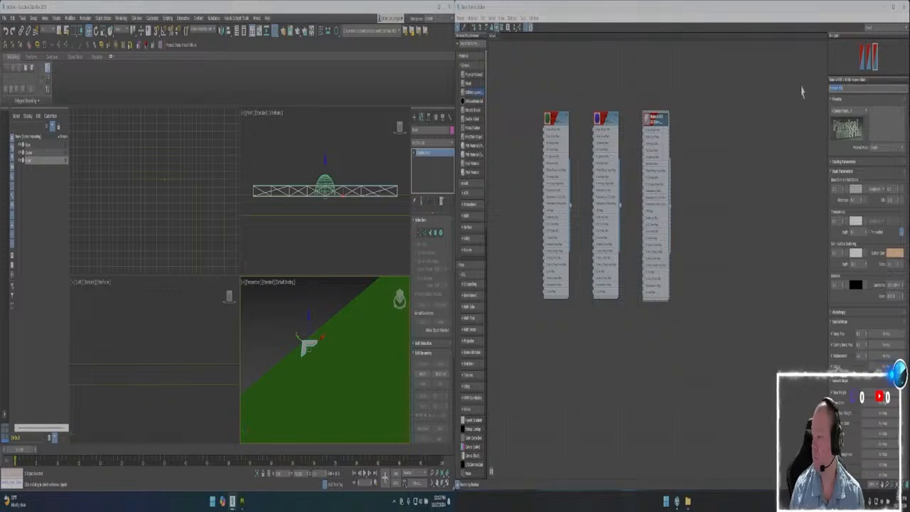
key(BackSpace)
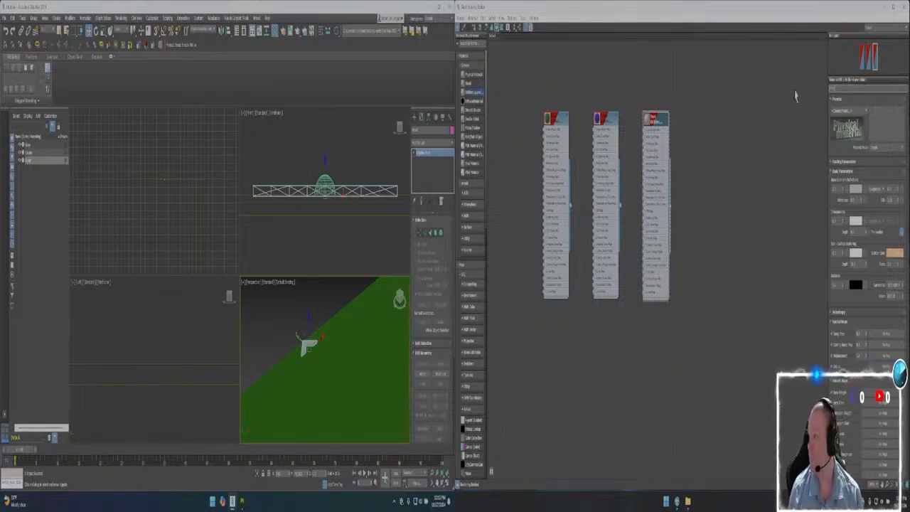
key(Return)
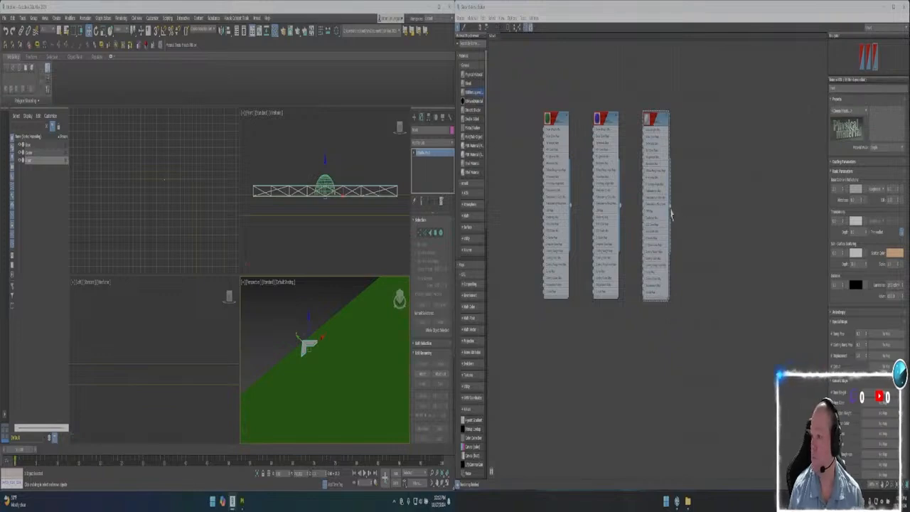
Assign the third material to the arrow mesh and set its base color to red
drag(669, 208, 306, 356)
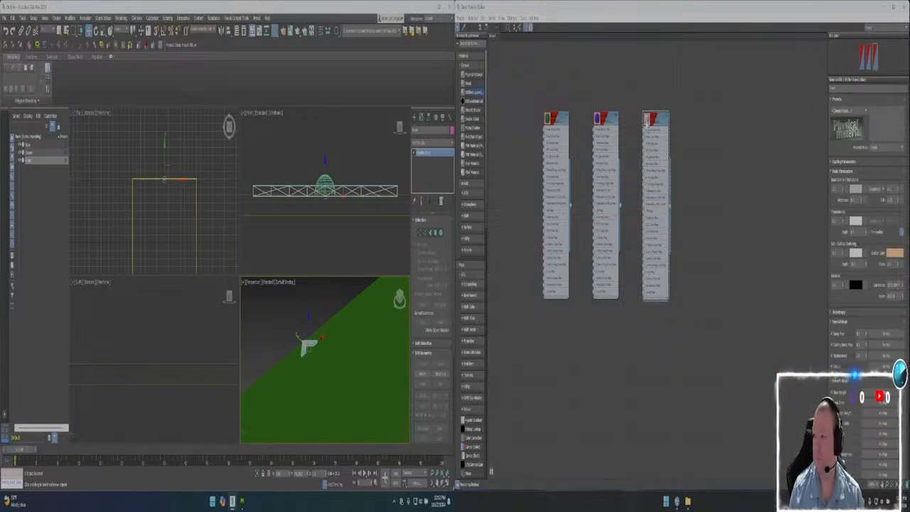
click(857, 191)
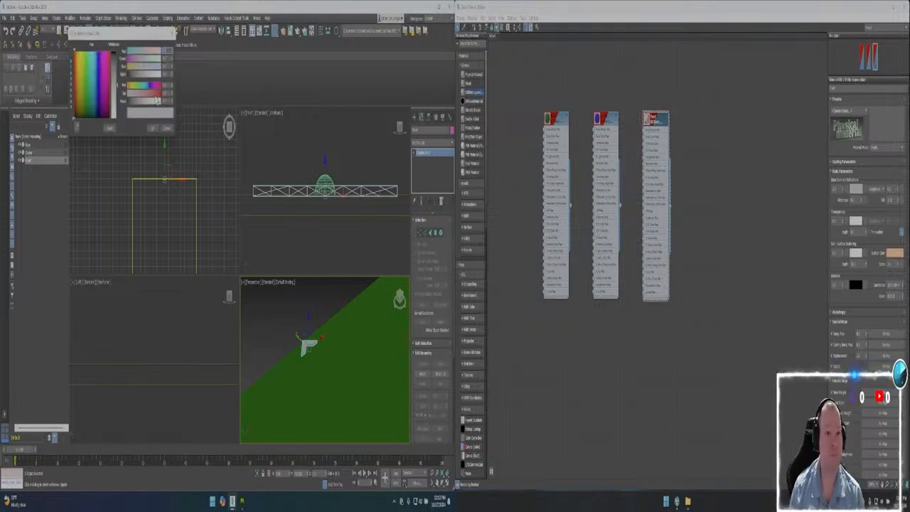
click(162, 98)
drag(162, 98, 155, 94)
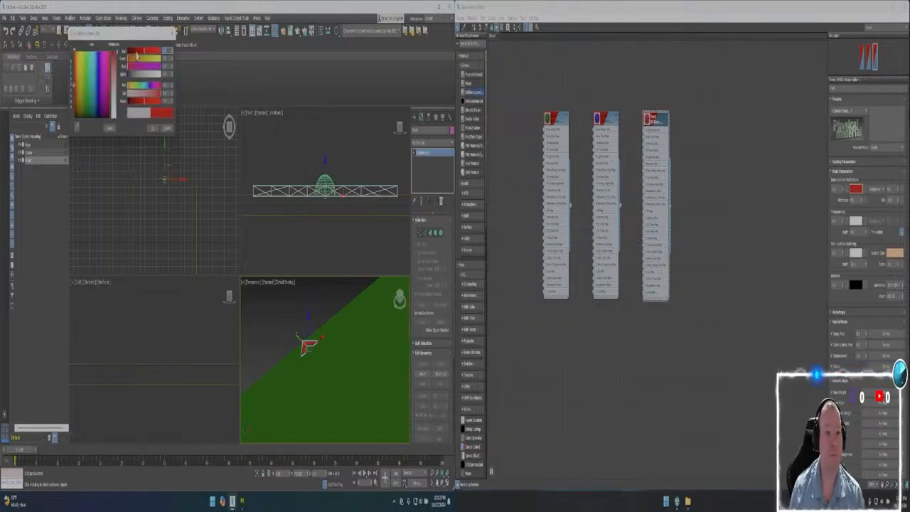
click(152, 128)
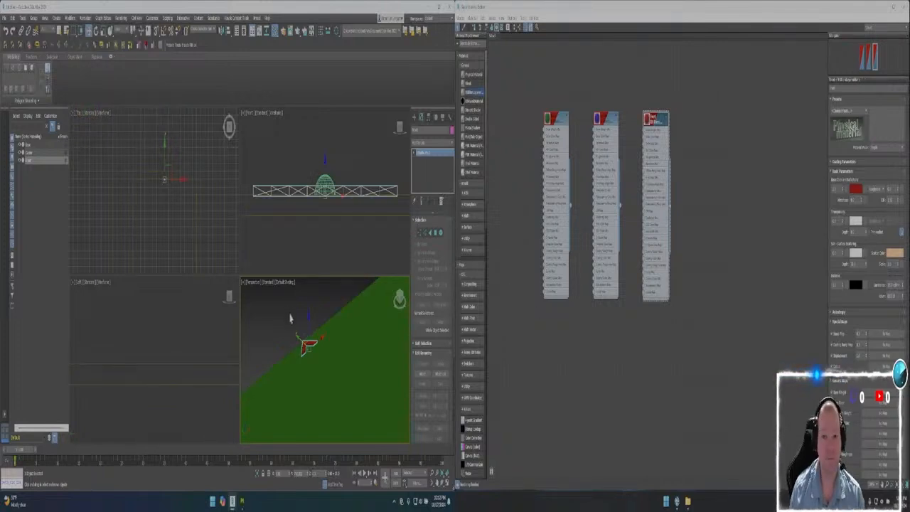
Open the custom export script's window and start a new export entry
scroll(290, 318, down, 3)
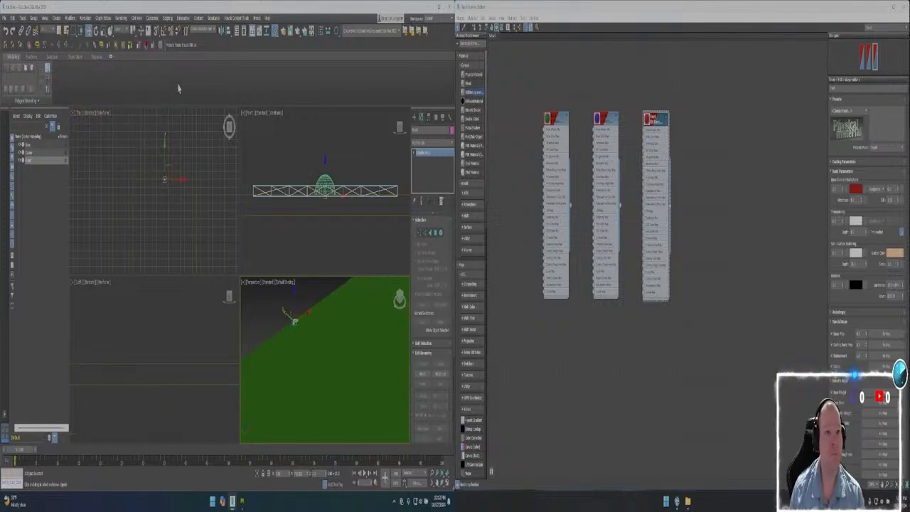
click(190, 46)
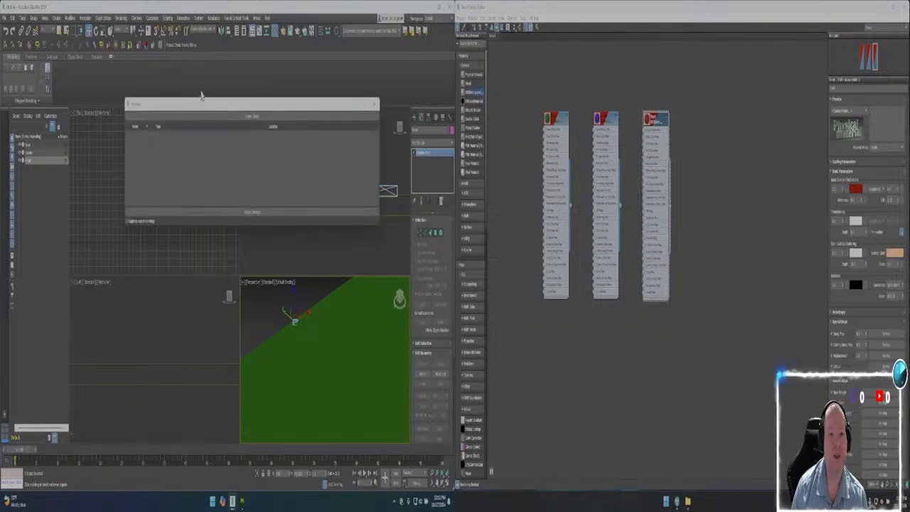
click(10, 17)
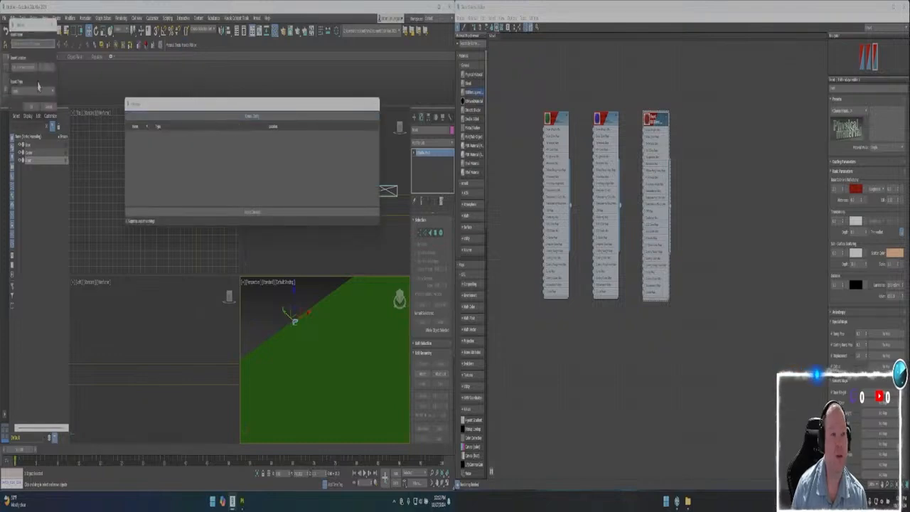
click(28, 34)
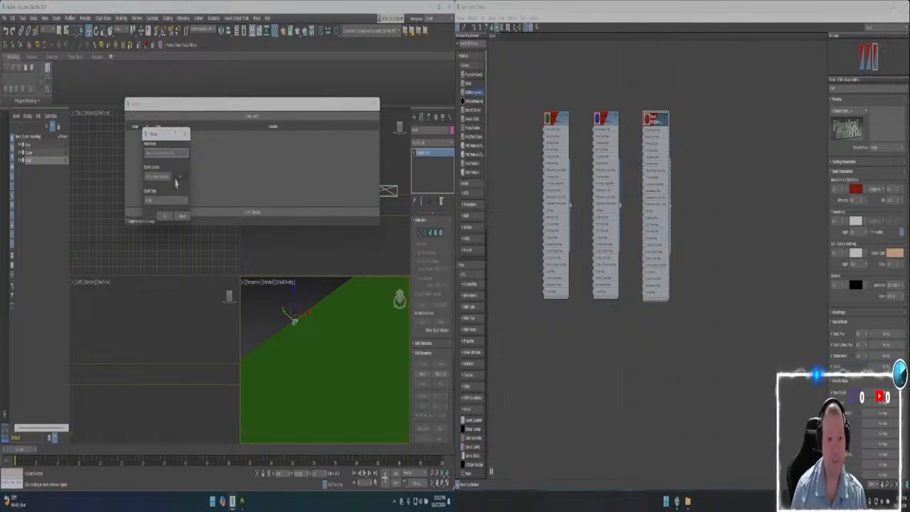
Browse for the export location on the D: drive, going through Repositories to the submodule-art-library's Assets folder
click(175, 176)
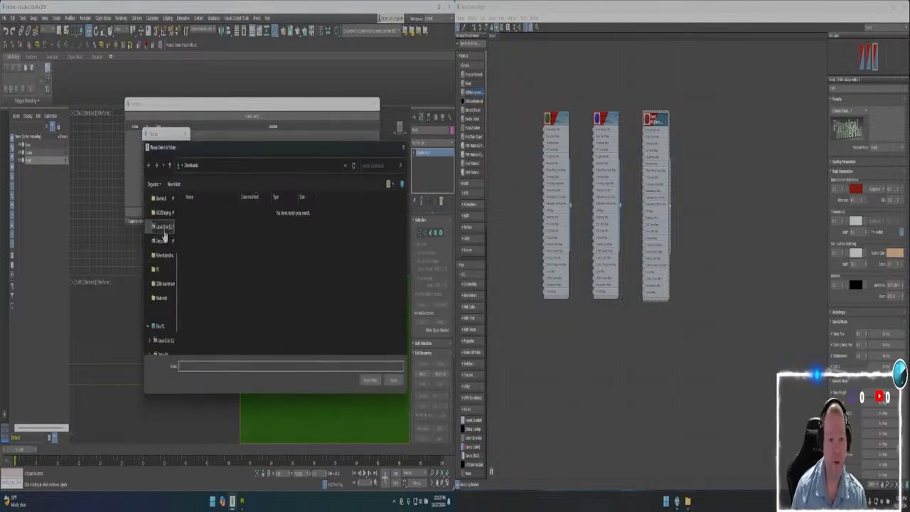
click(160, 240)
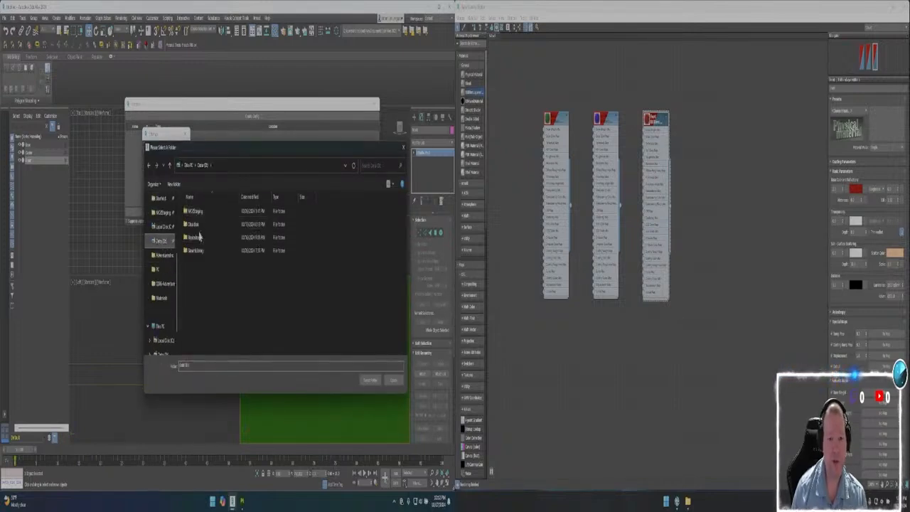
double_click(200, 241)
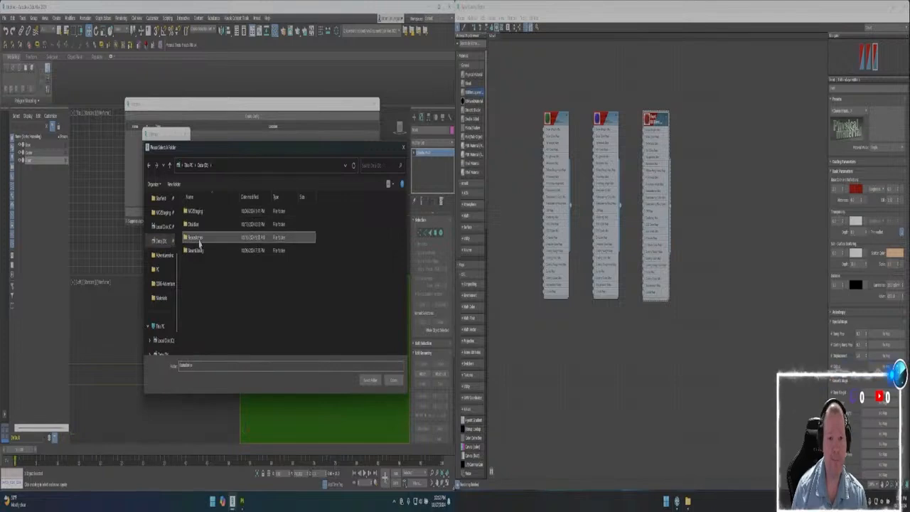
double_click(195, 214)
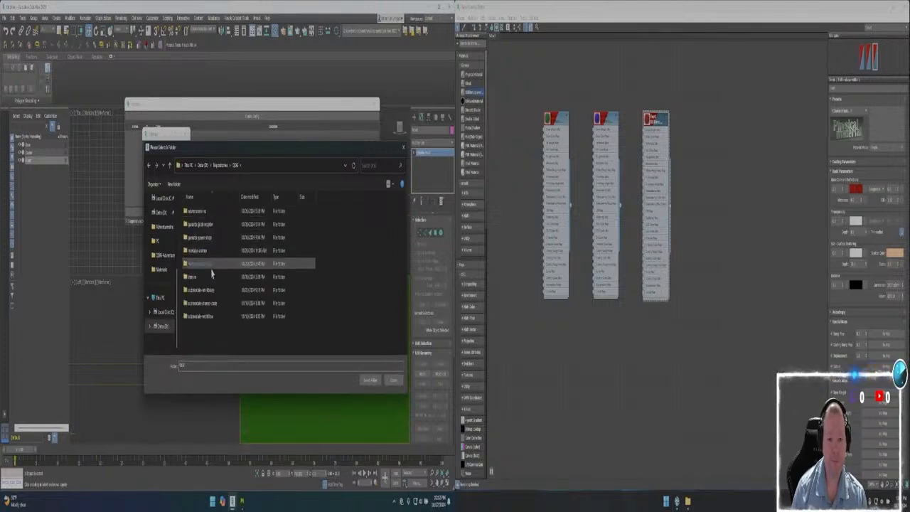
double_click(208, 291)
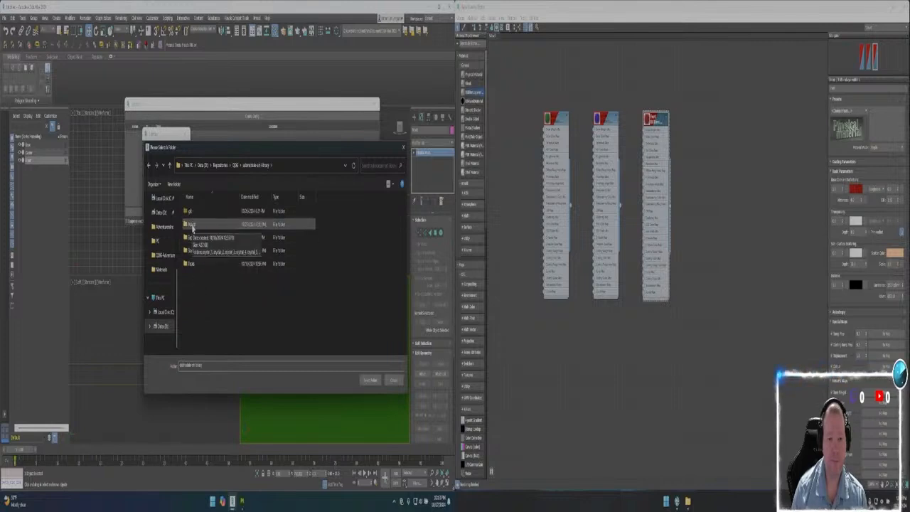
click(192, 226)
double_click(192, 229)
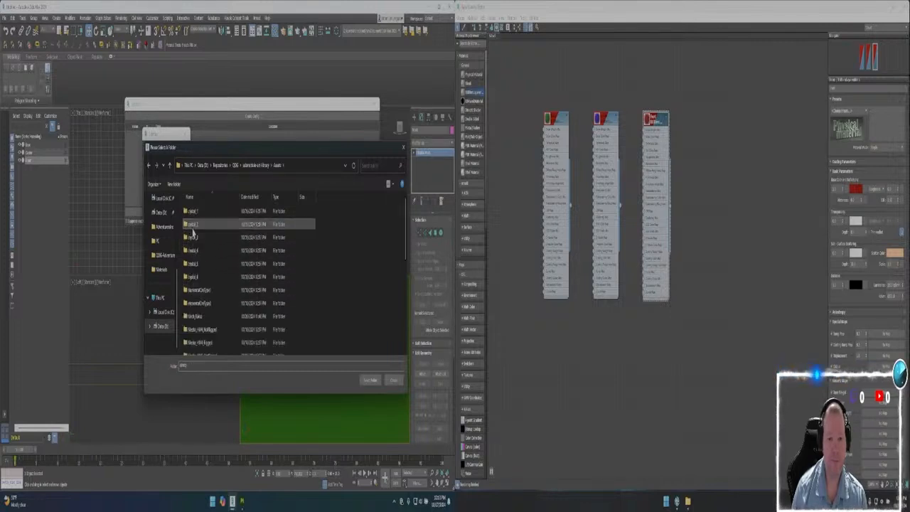
scroll(205, 311, down, 3)
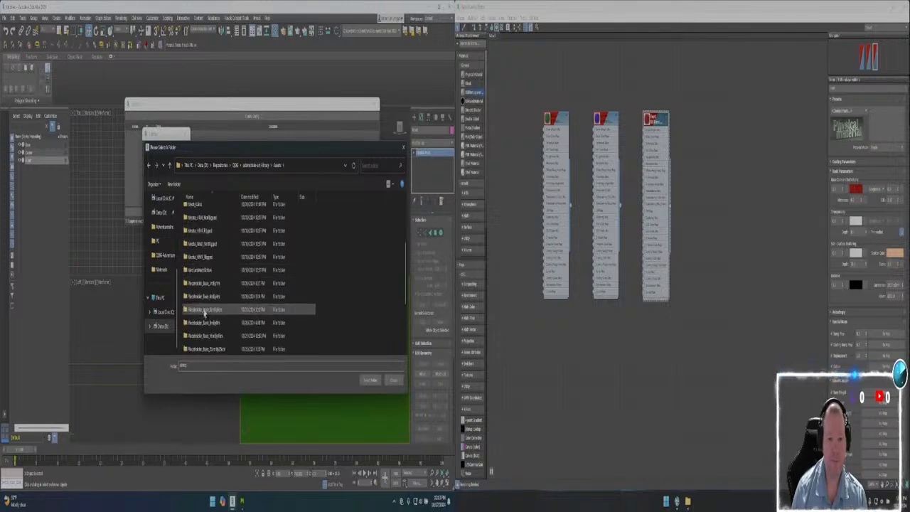
scroll(206, 308, down, 2)
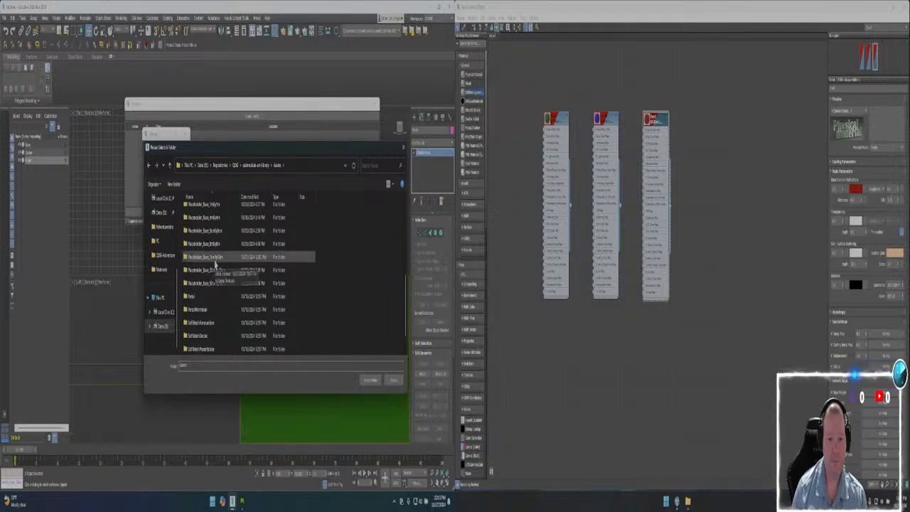
Copy the matching Placeholder_Base folder's name, select that folder as the export location, and use the copied name for the asset
click(216, 260)
click(217, 257)
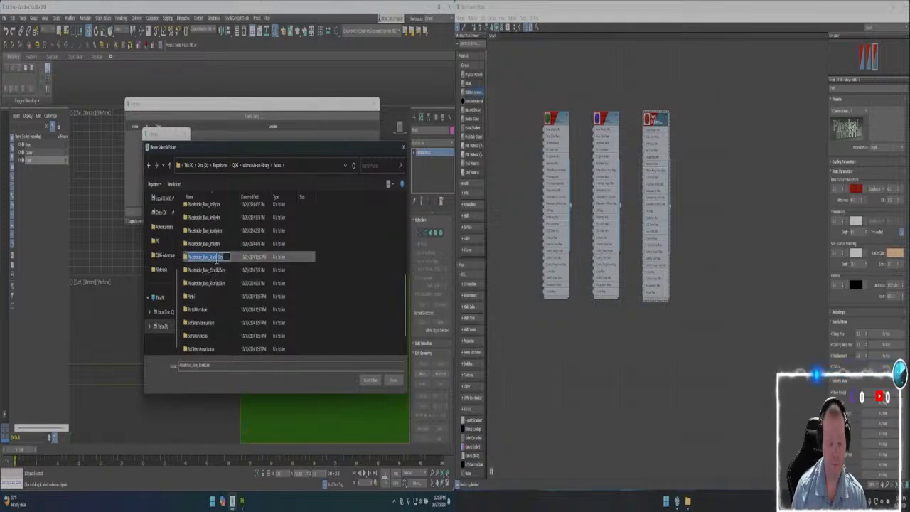
click(227, 269)
double_click(219, 261)
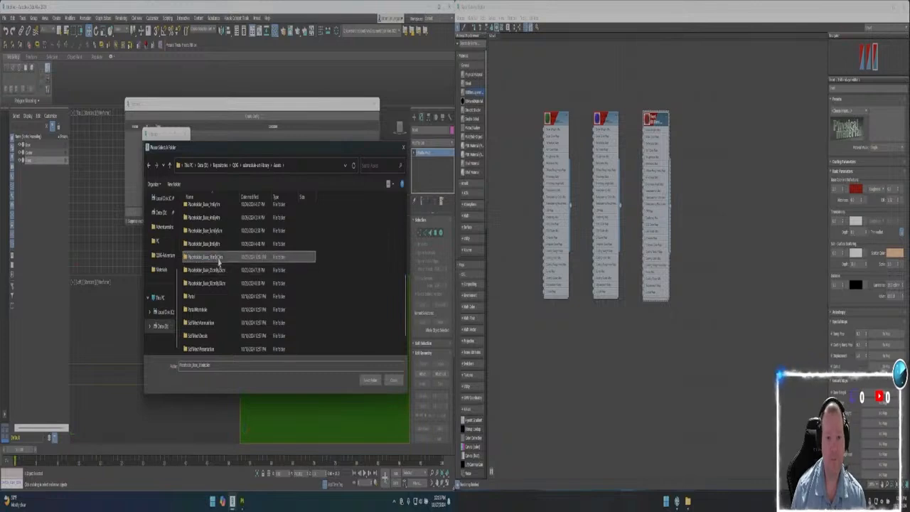
click(369, 380)
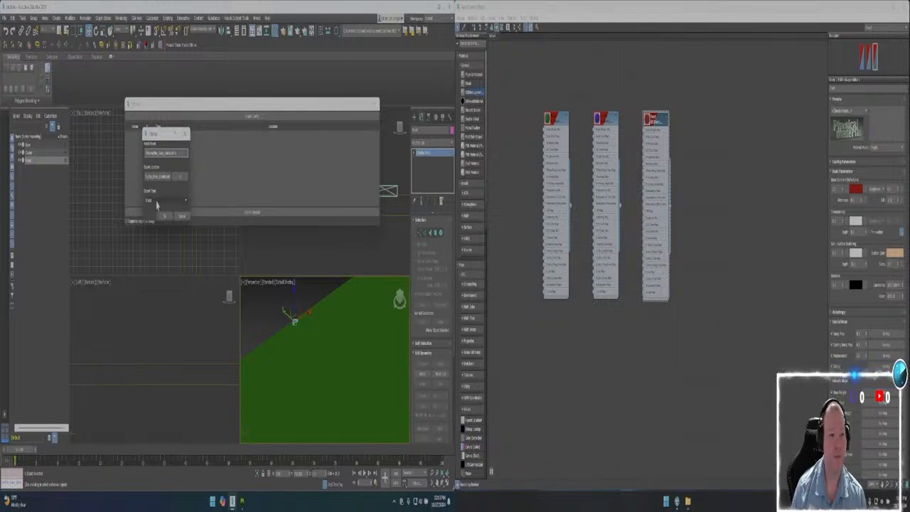
Choose the first export type, create the export entry, and try exporting the selected entry
click(157, 202)
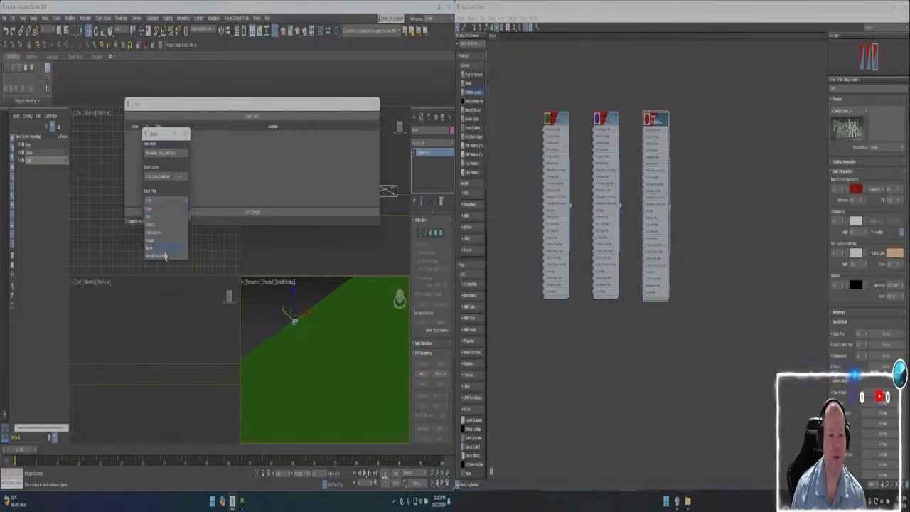
click(172, 210)
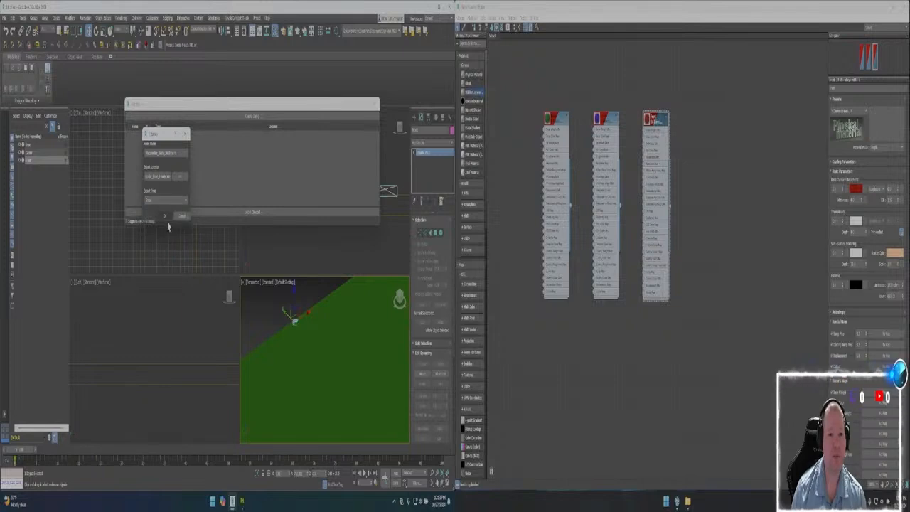
click(164, 217)
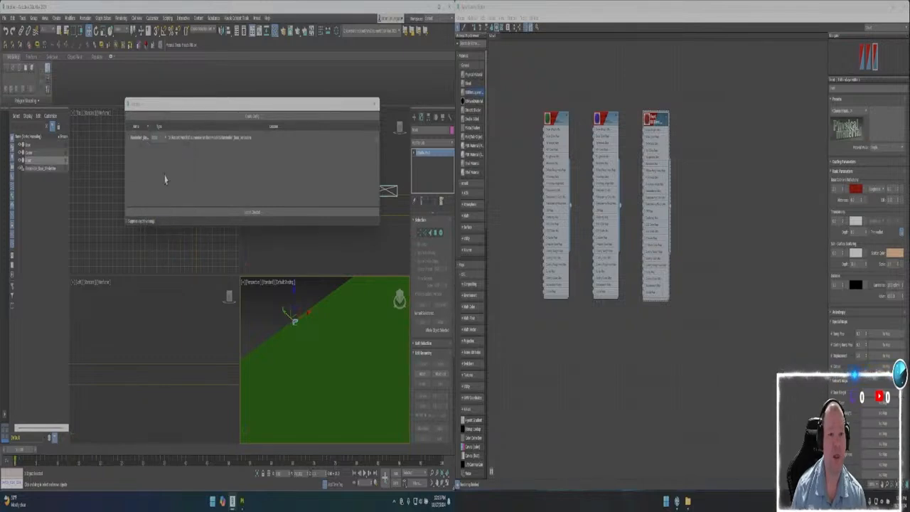
click(131, 141)
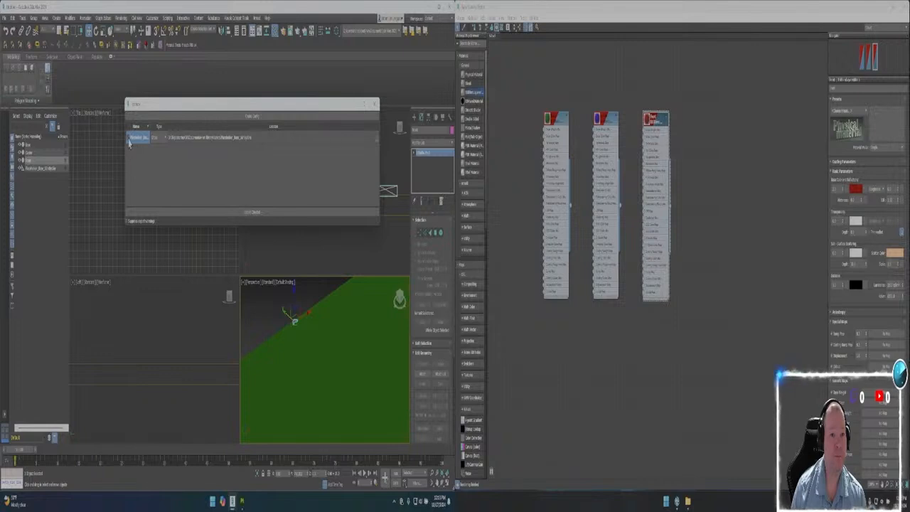
click(242, 213)
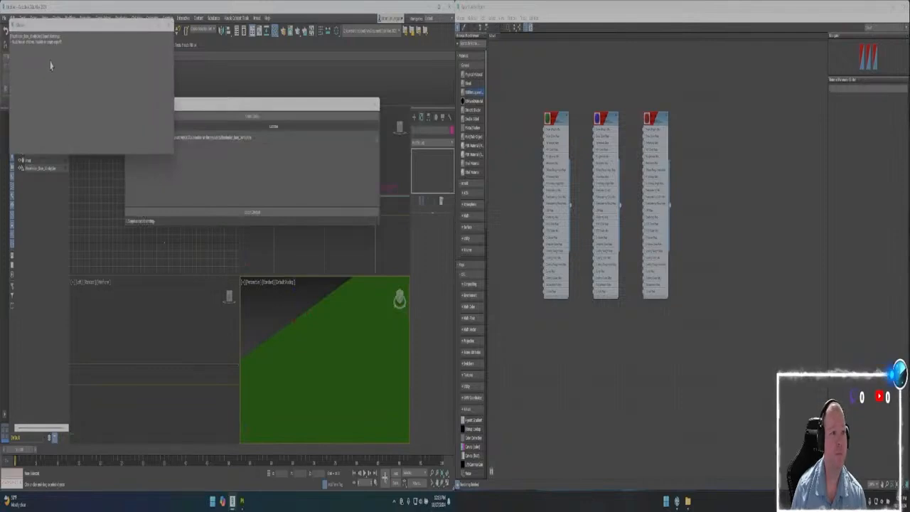
click(170, 25)
Parent the slab, dome and arrow meshes under the export entry's scene node, export the entry again and close the exporter
click(31, 146)
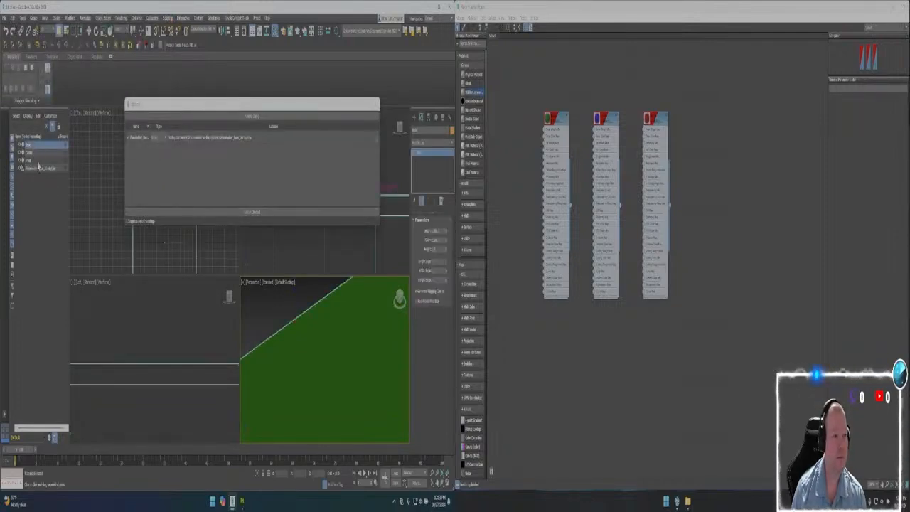
shift+click(37, 161)
drag(40, 159, 44, 170)
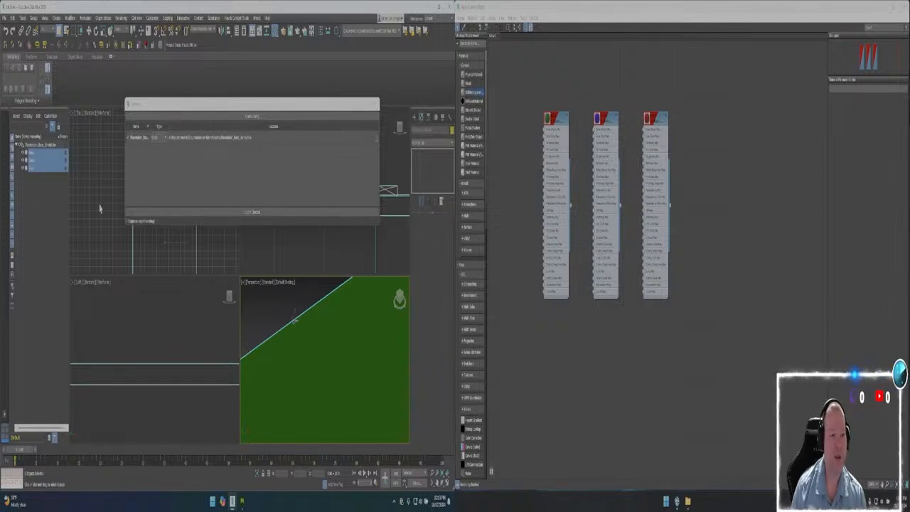
click(249, 215)
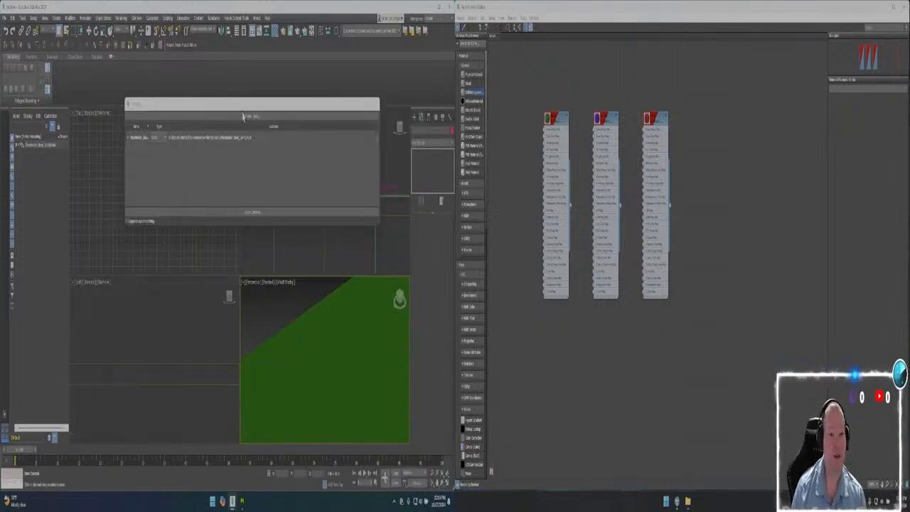
click(374, 107)
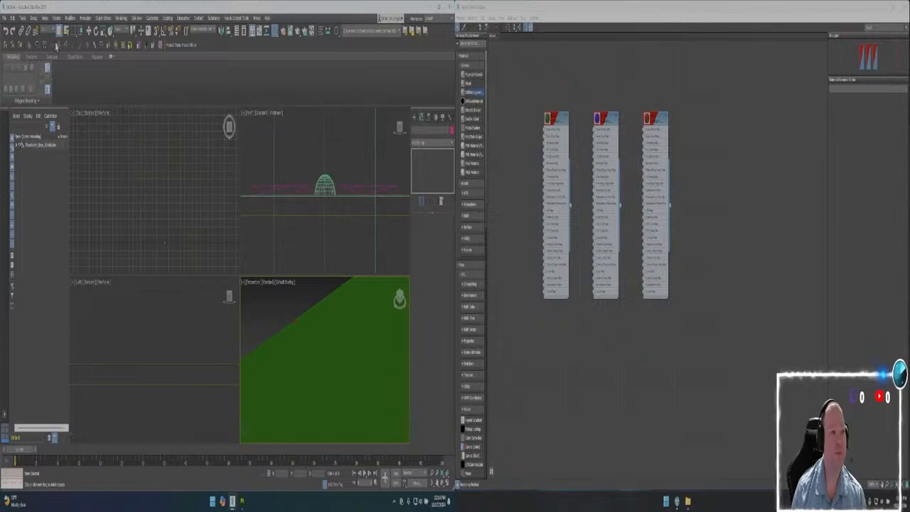
Save the scene as a 3ds Max file in the placeholder base's asset folder, using the copied folder name
click(4, 17)
click(153, 180)
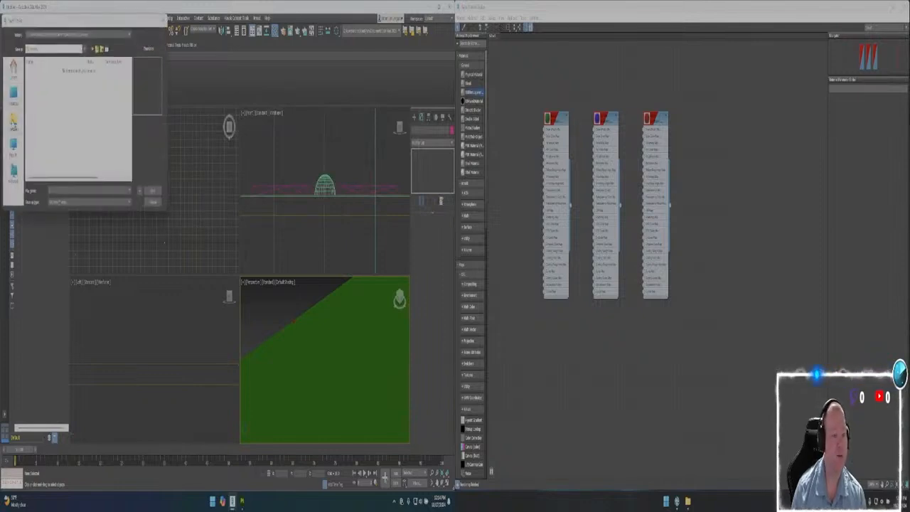
click(13, 146)
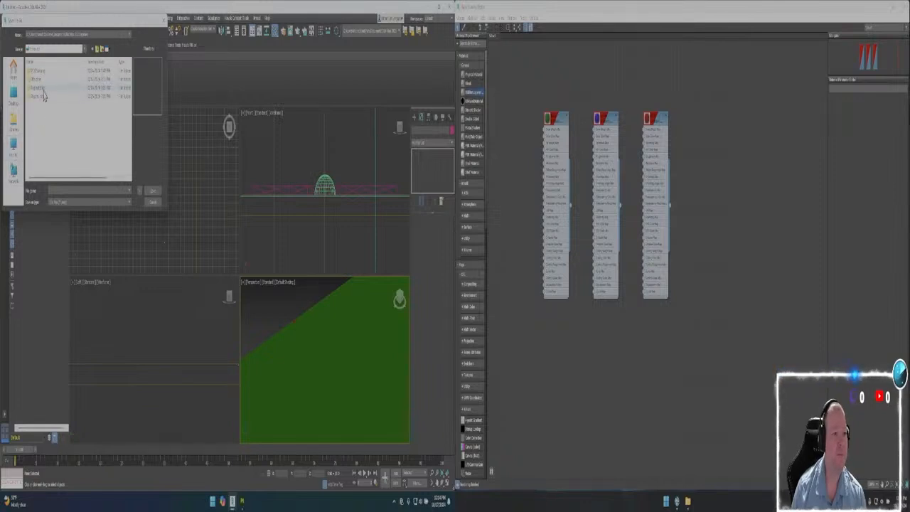
double_click(42, 90)
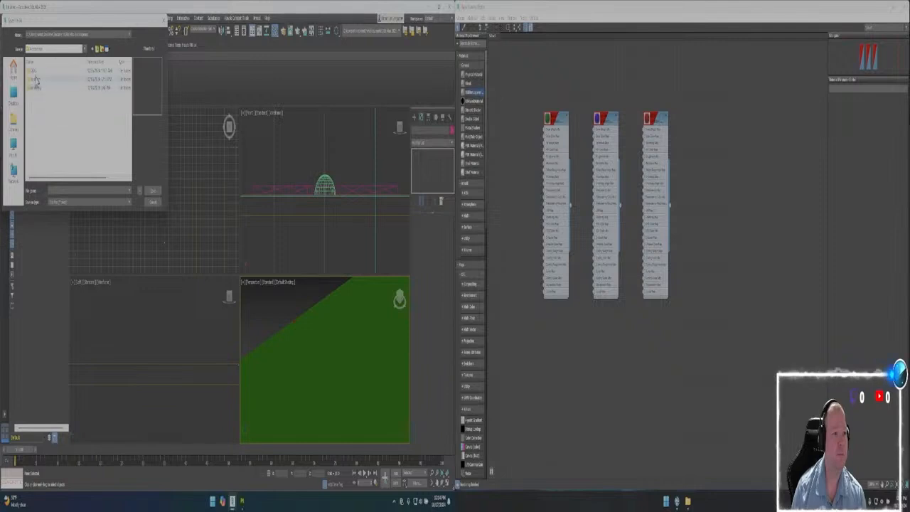
double_click(38, 80)
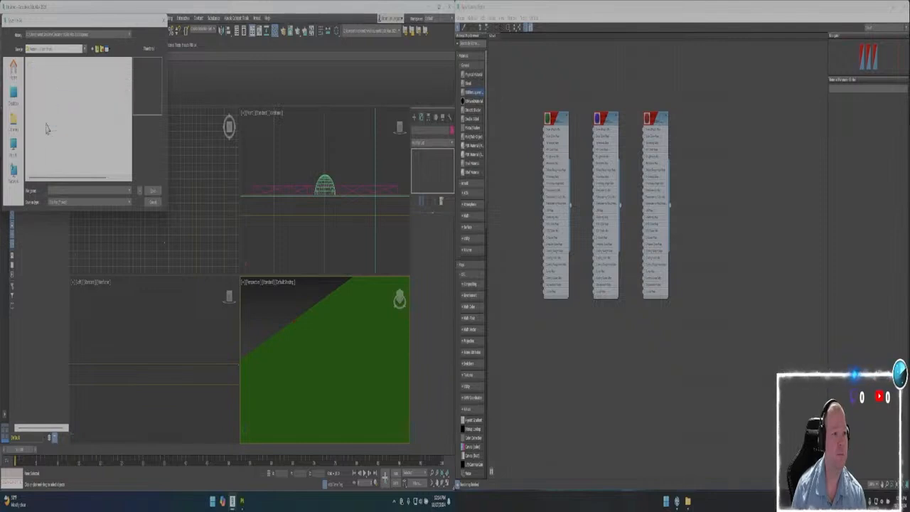
double_click(36, 87)
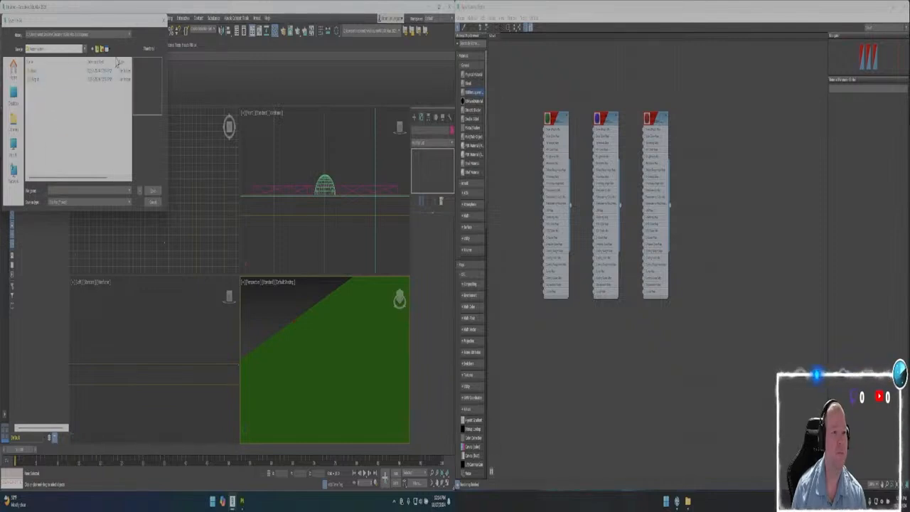
double_click(34, 80)
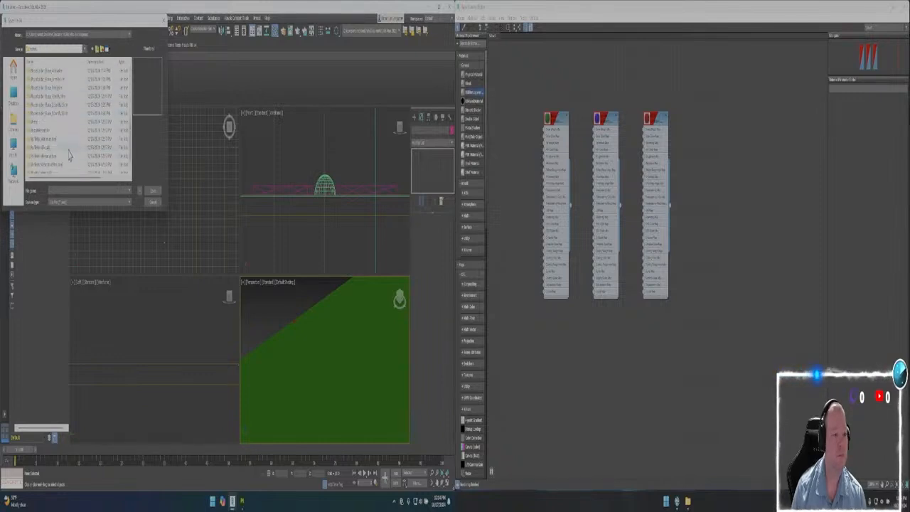
double_click(77, 168)
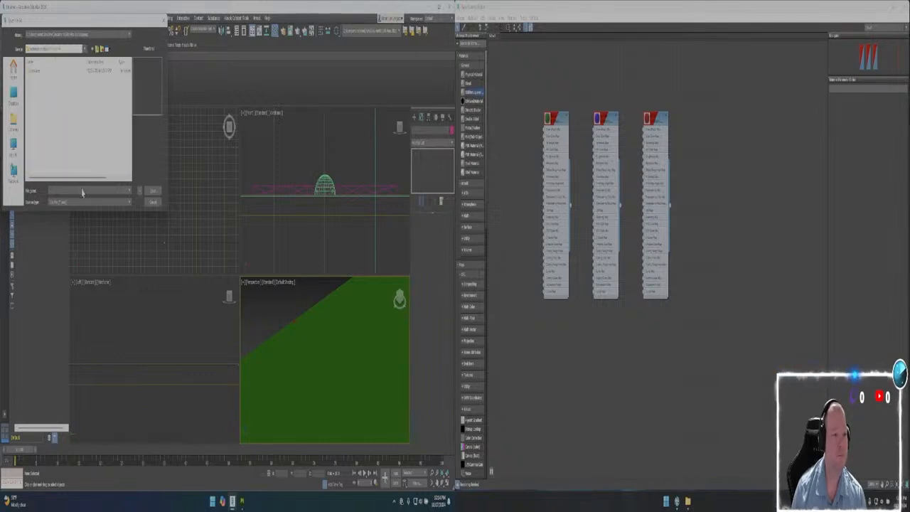
key(ctrl+v)
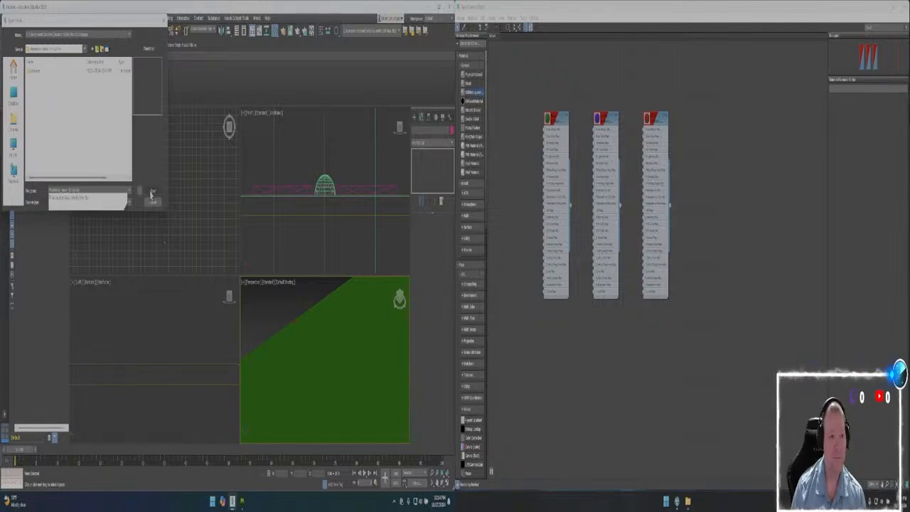
click(108, 165)
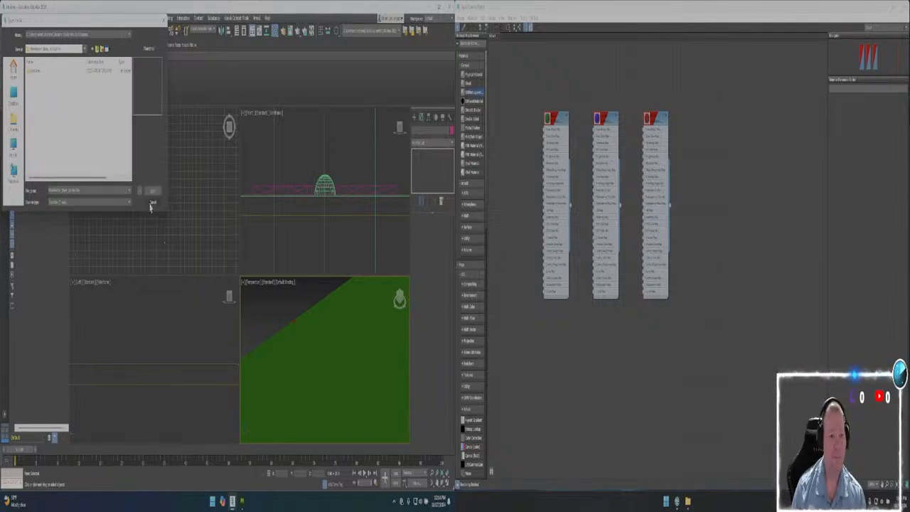
click(150, 194)
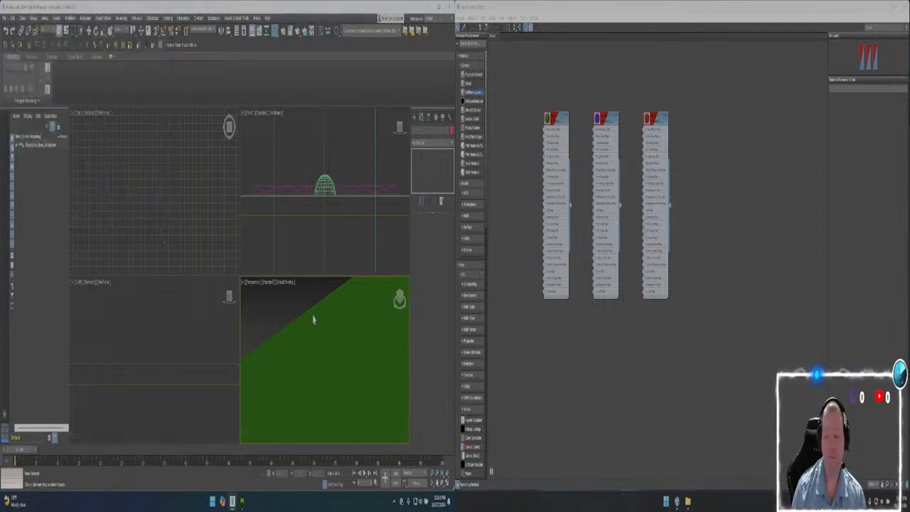
Check the asset watcher's recent export jobs and the placeholder base's PC output folder in the Starfield directory
click(677, 501)
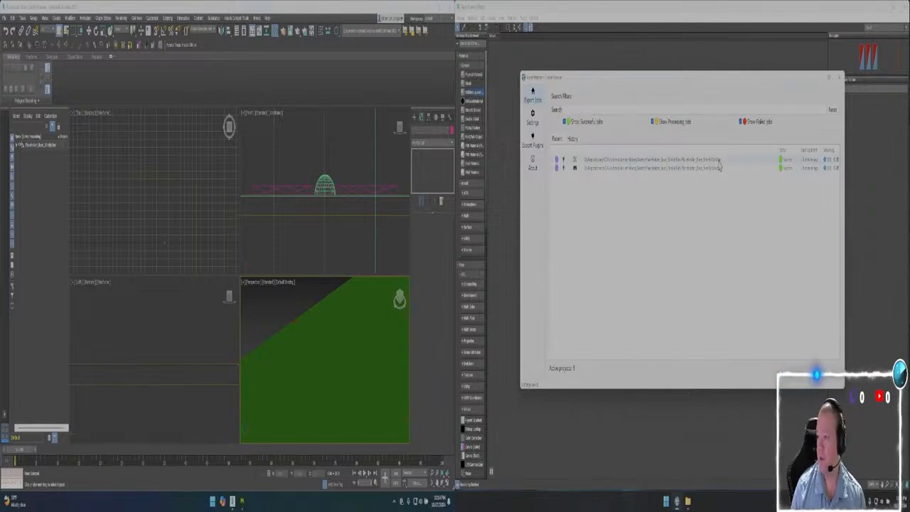
click(689, 503)
click(597, 192)
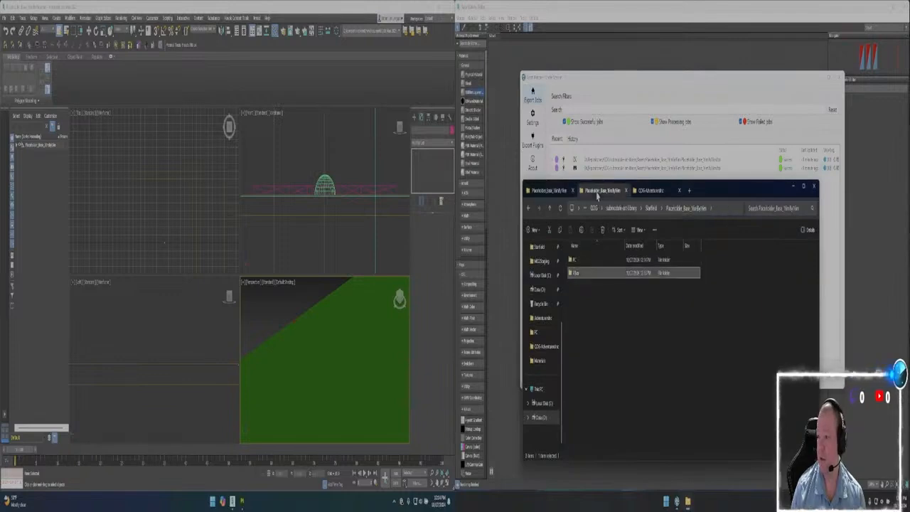
double_click(580, 260)
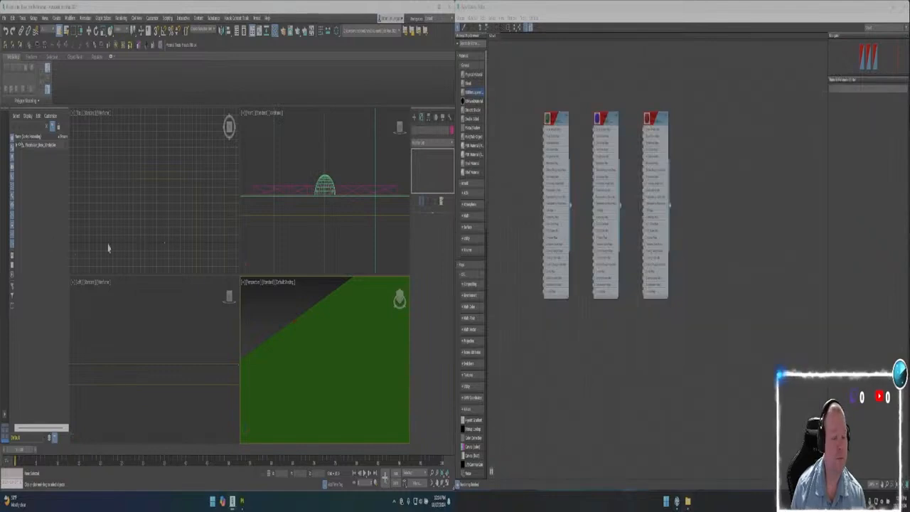
Switch to Substance 3D Painter and start a new project using the placeholder base's FBX mesh from its asset folder
click(242, 501)
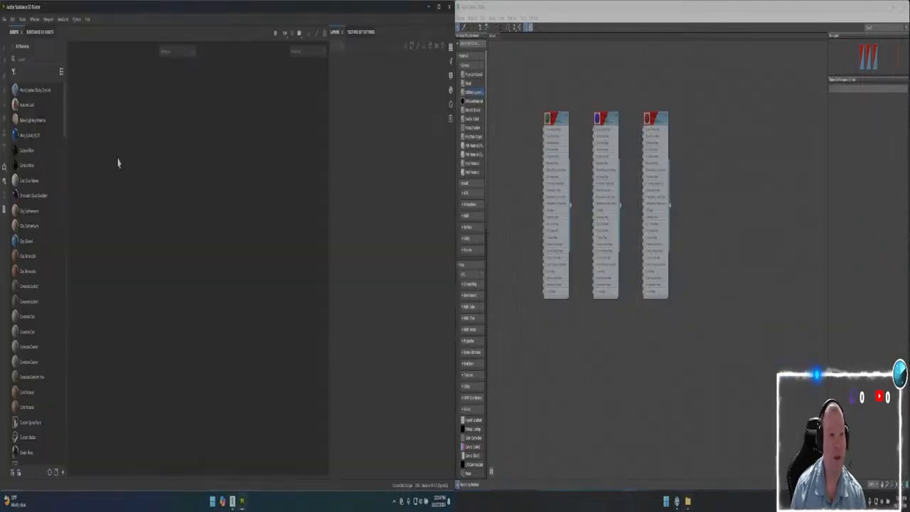
click(11, 19)
mouse_move(9, 55)
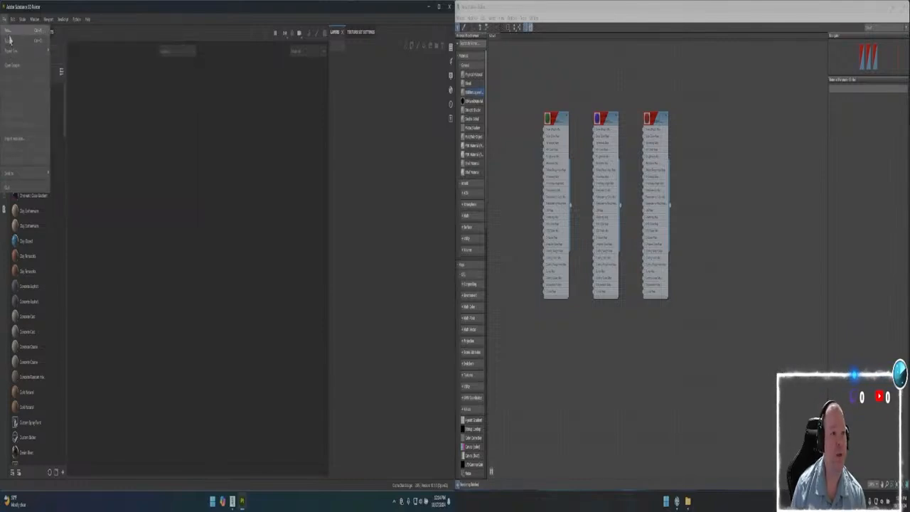
click(10, 31)
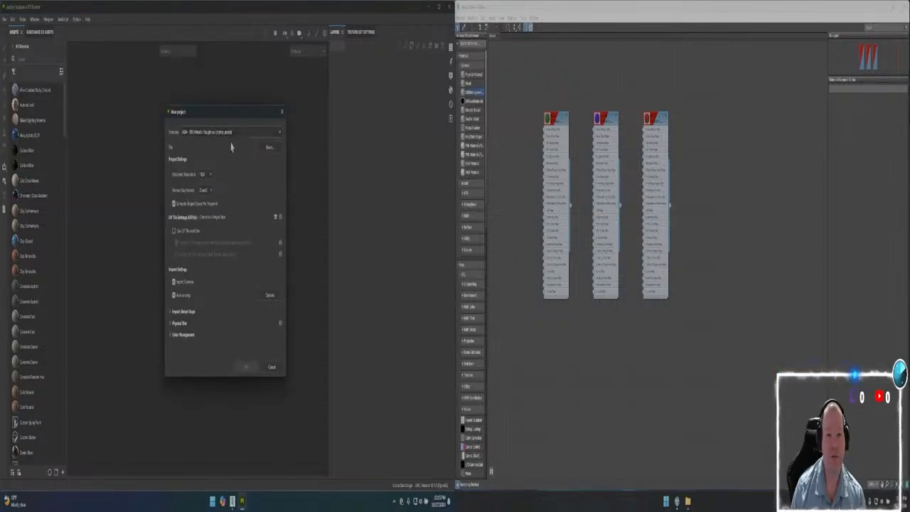
click(269, 148)
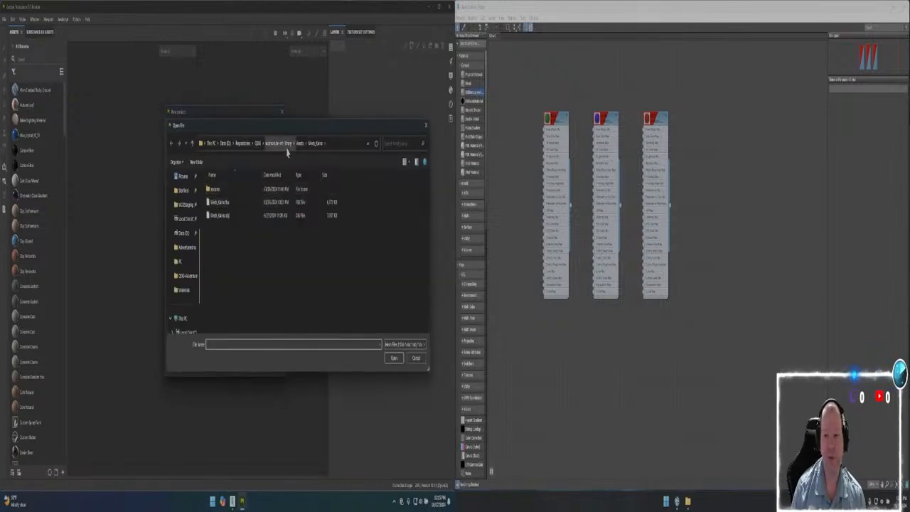
click(298, 144)
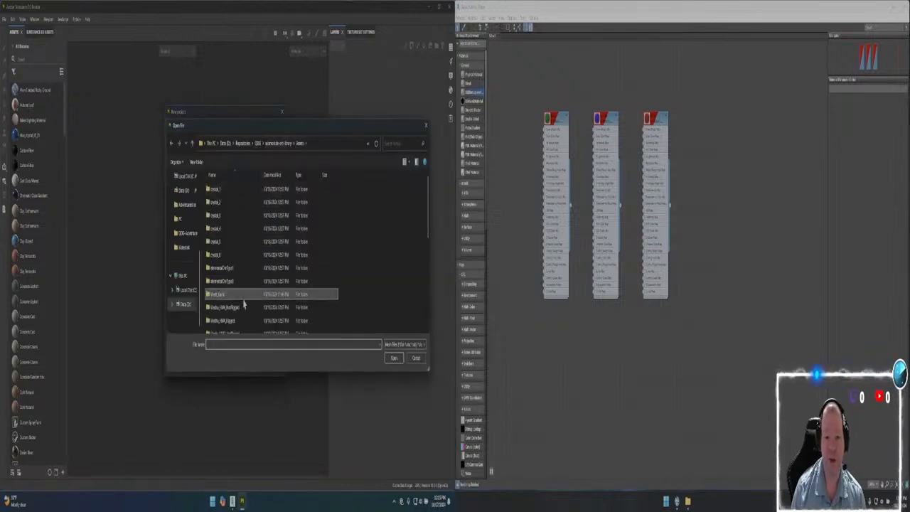
scroll(243, 301, down, 3)
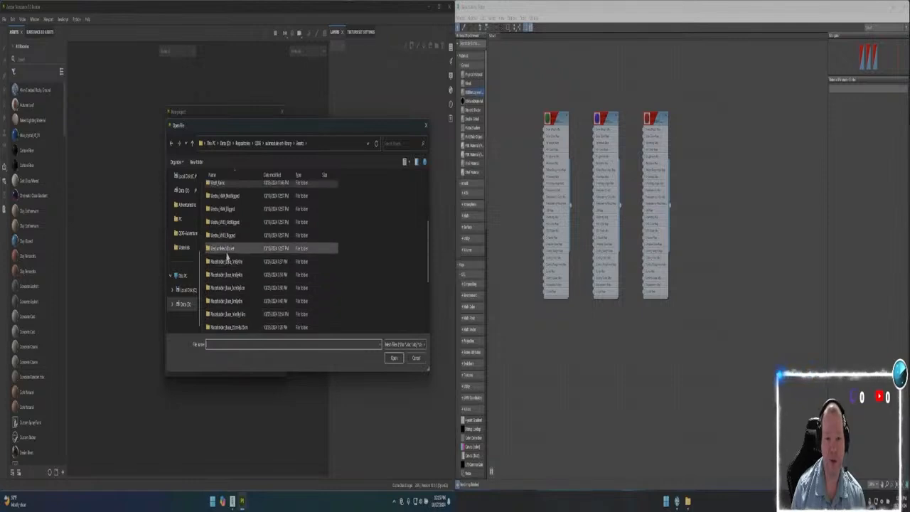
scroll(236, 258, down, 1)
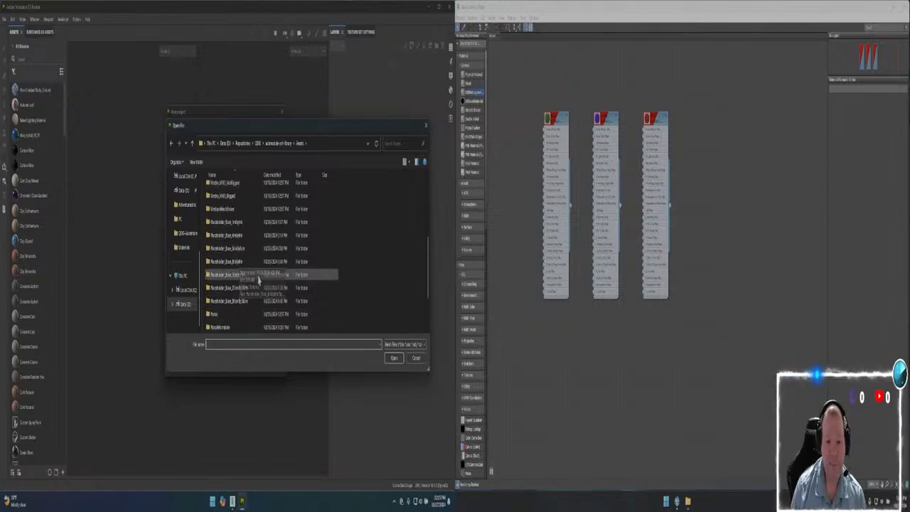
double_click(237, 281)
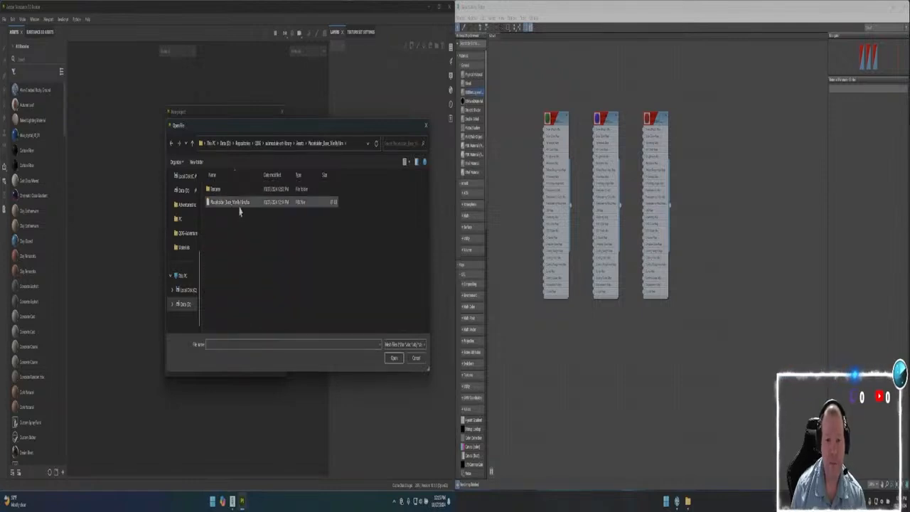
double_click(239, 204)
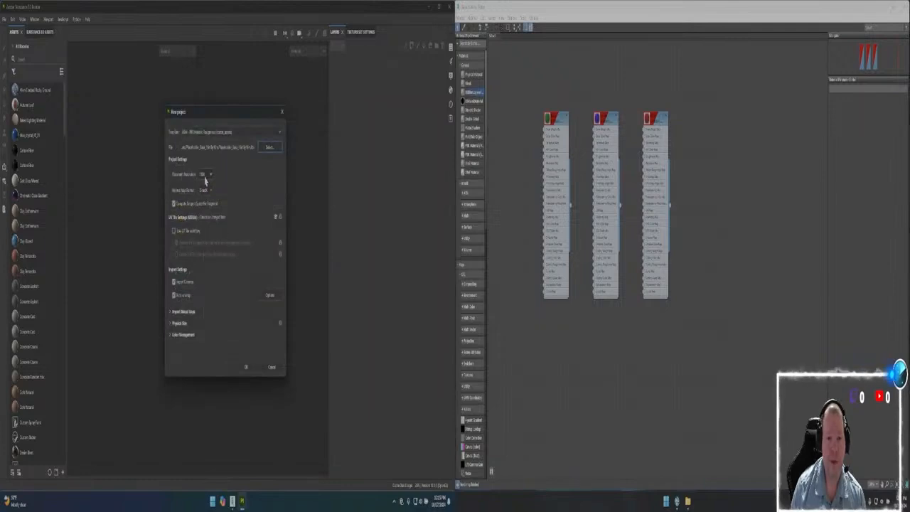
Set the new project's document resolution to 2048 and create the project
click(205, 178)
click(207, 224)
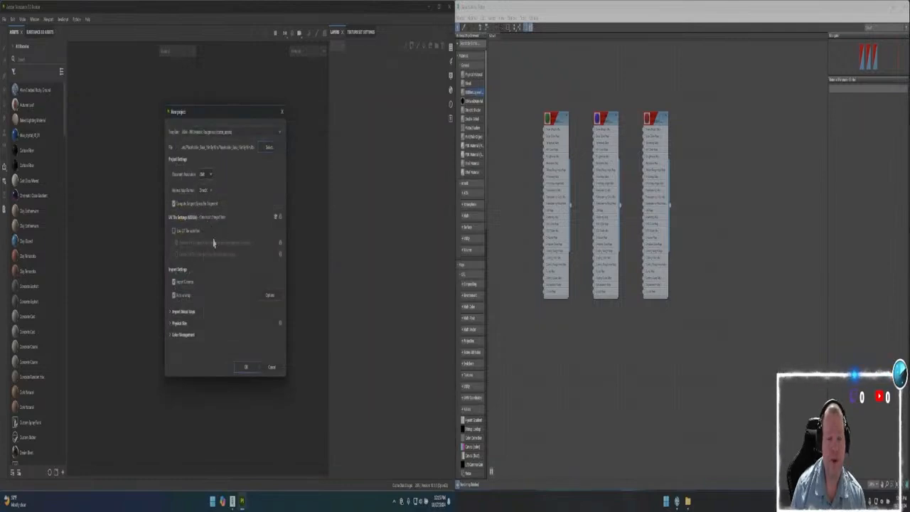
click(244, 369)
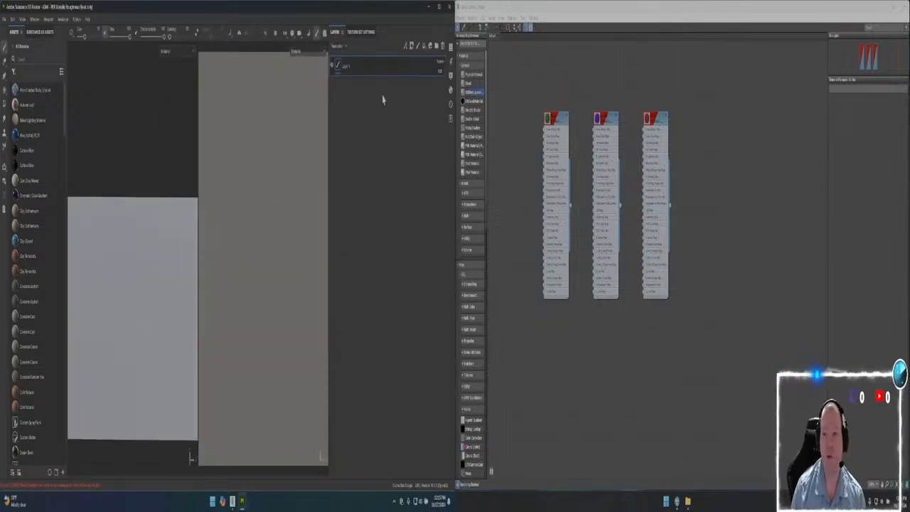
Add Ambient occlusion, Emissive and Opacity channels to the Base texture set in its settings
click(451, 49)
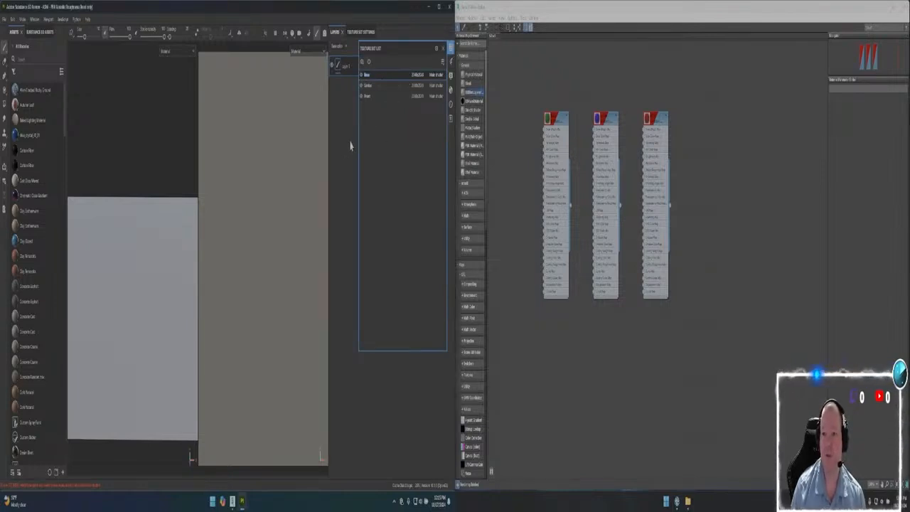
click(361, 32)
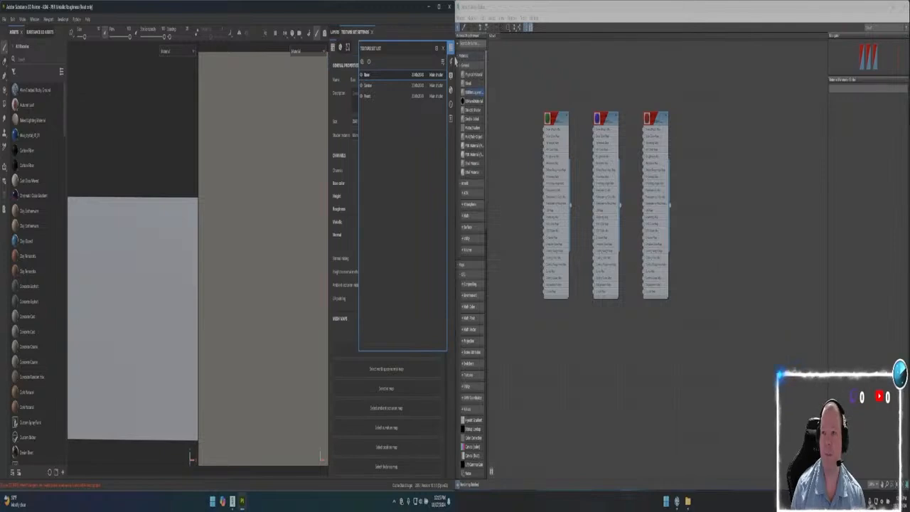
click(450, 50)
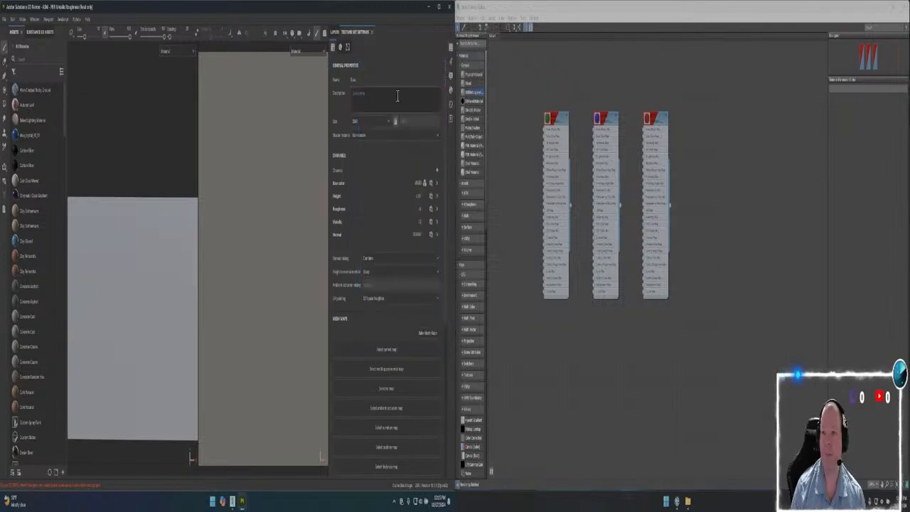
click(437, 173)
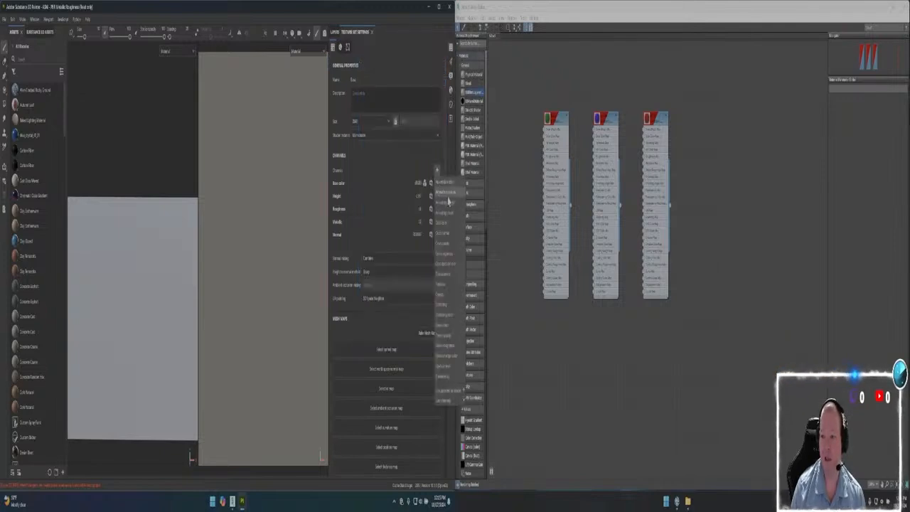
click(448, 202)
click(438, 171)
click(447, 246)
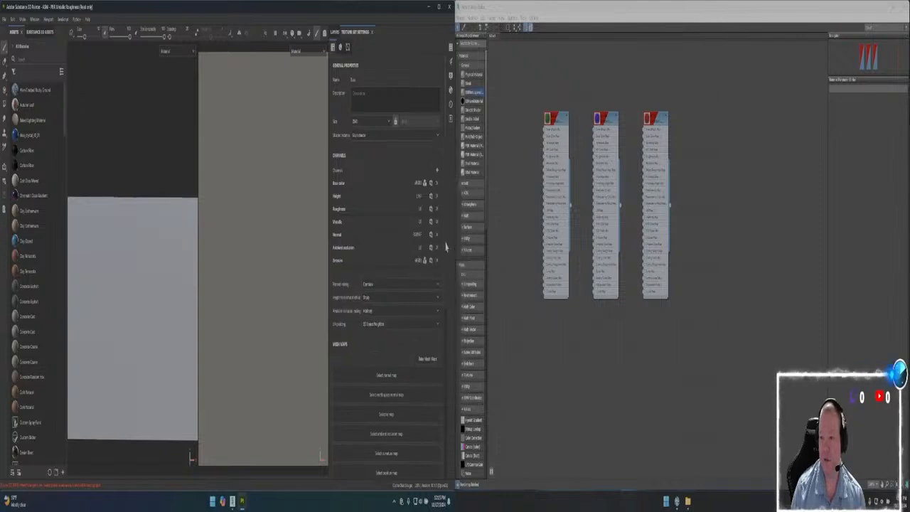
click(437, 171)
click(435, 265)
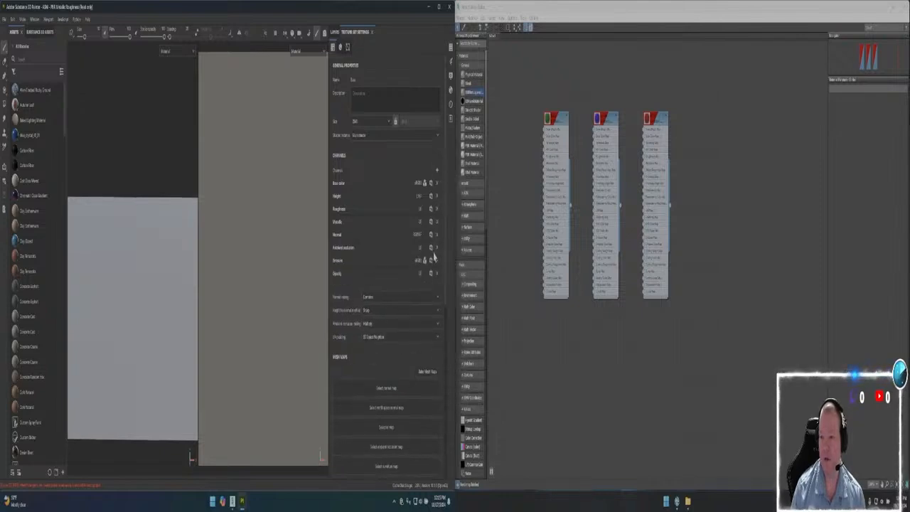
Set the Base texture set's Height, Roughness, Metallic, Ambient occlusion and Opacity channels to the L16 format
click(431, 196)
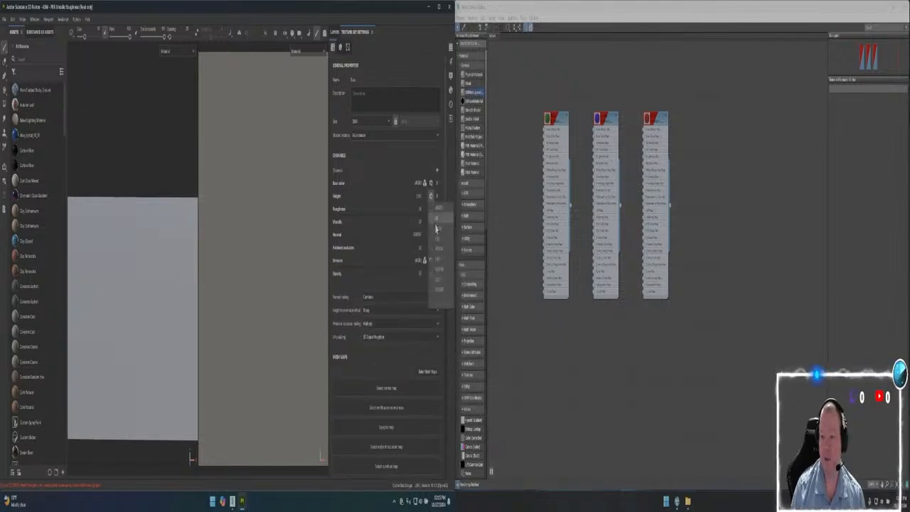
click(440, 247)
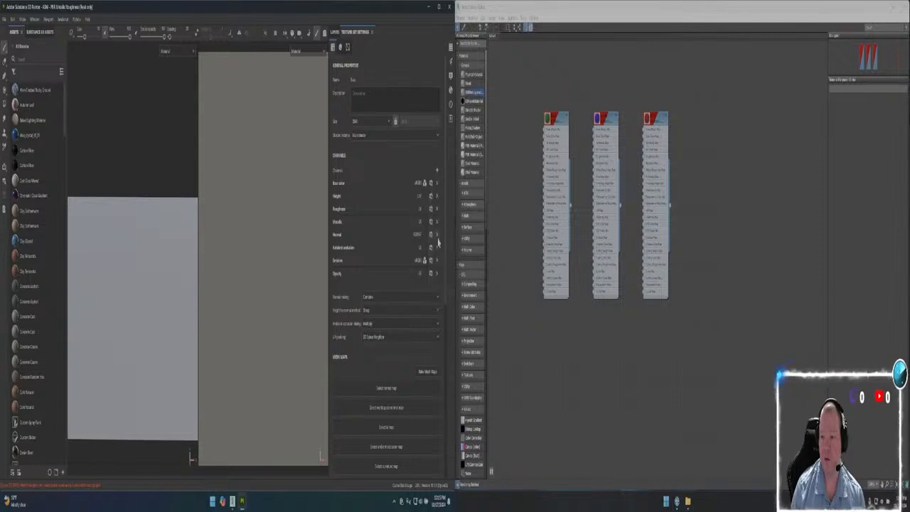
click(430, 208)
click(438, 259)
click(430, 221)
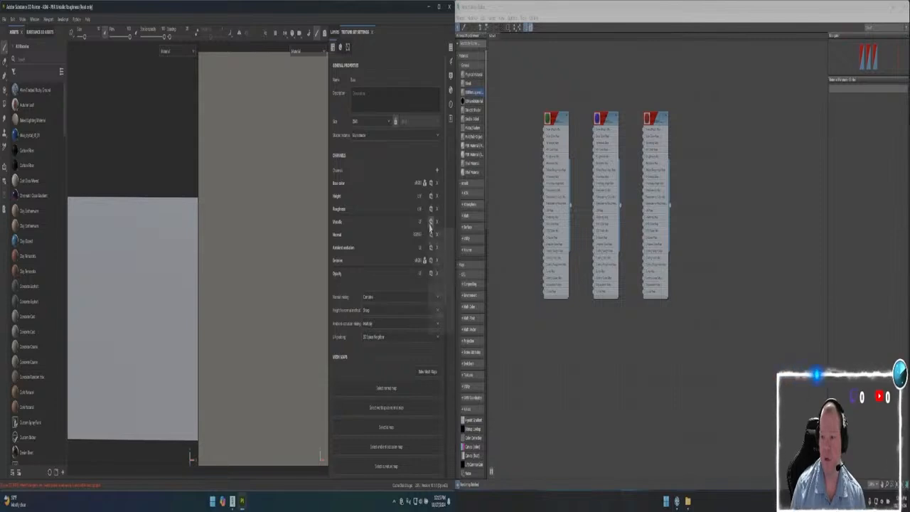
click(438, 272)
click(430, 247)
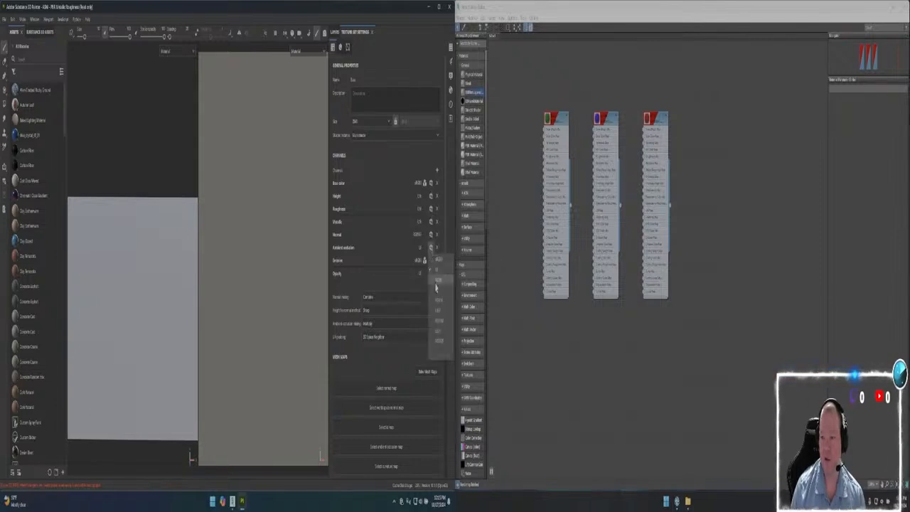
click(437, 298)
click(431, 274)
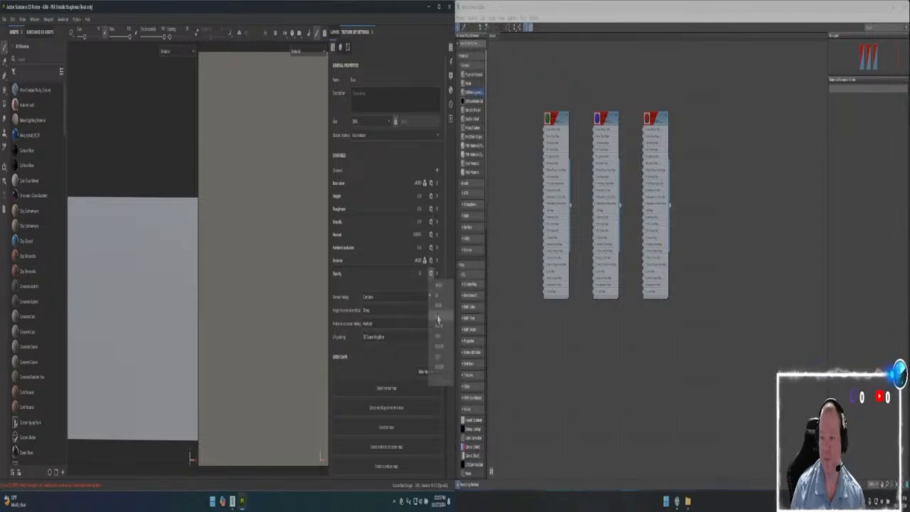
click(439, 322)
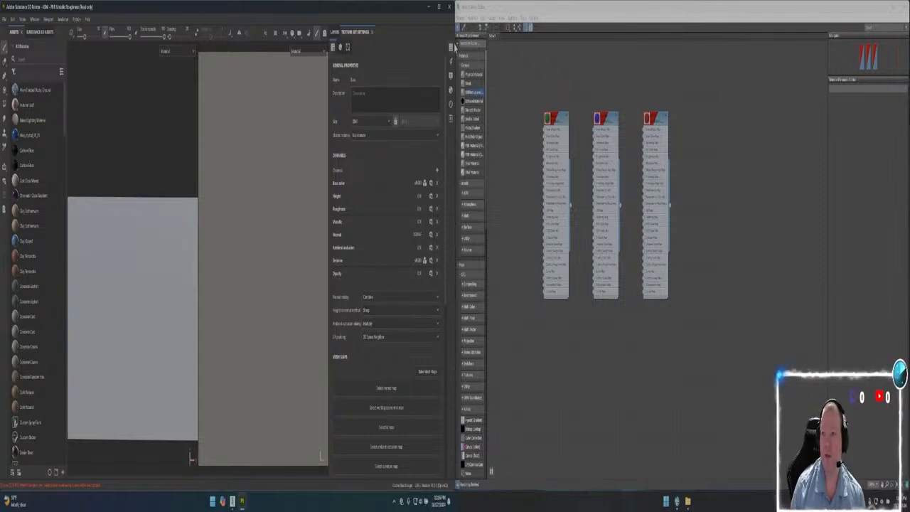
Select the second texture set in the list and add Ambient occlusion, Emissive and Opacity channels to it
click(451, 48)
click(412, 89)
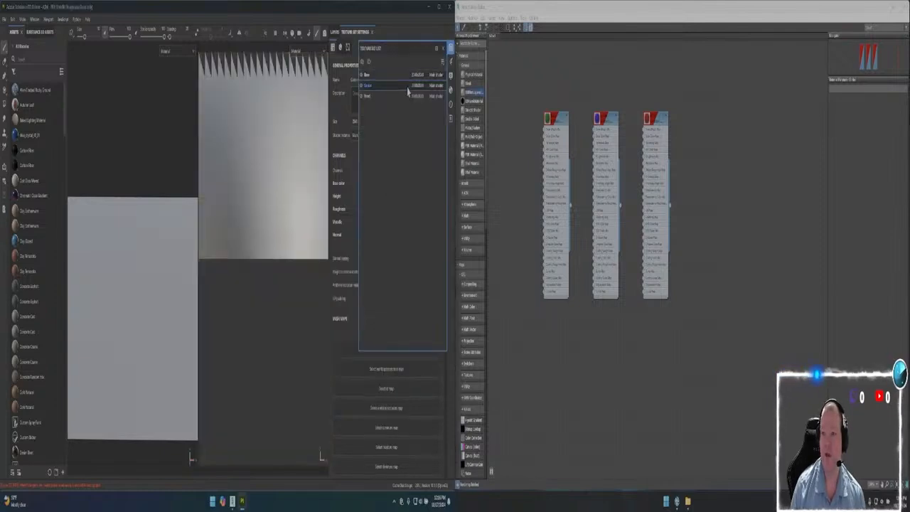
click(451, 48)
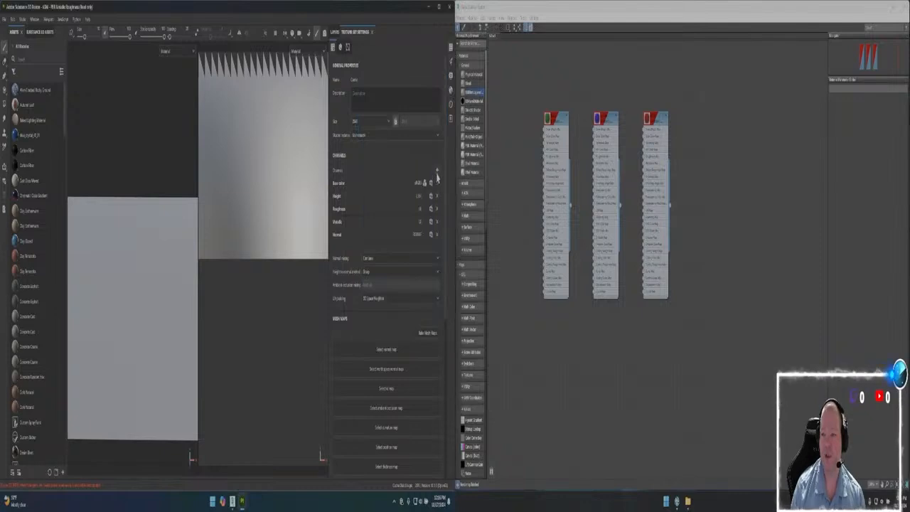
click(436, 171)
click(445, 186)
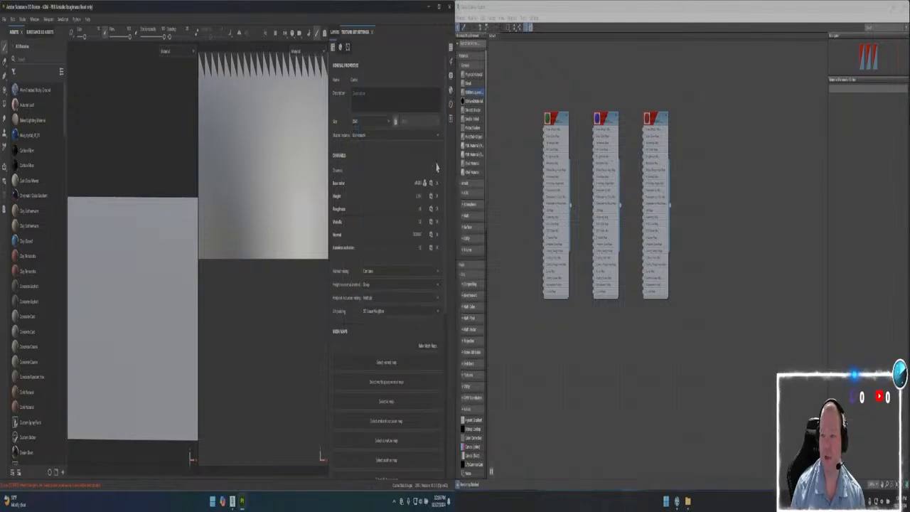
click(437, 168)
click(442, 273)
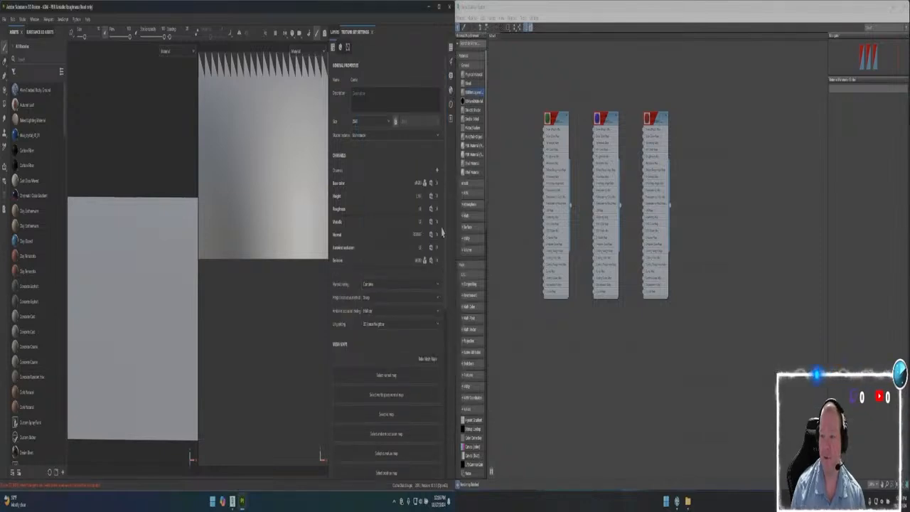
click(437, 171)
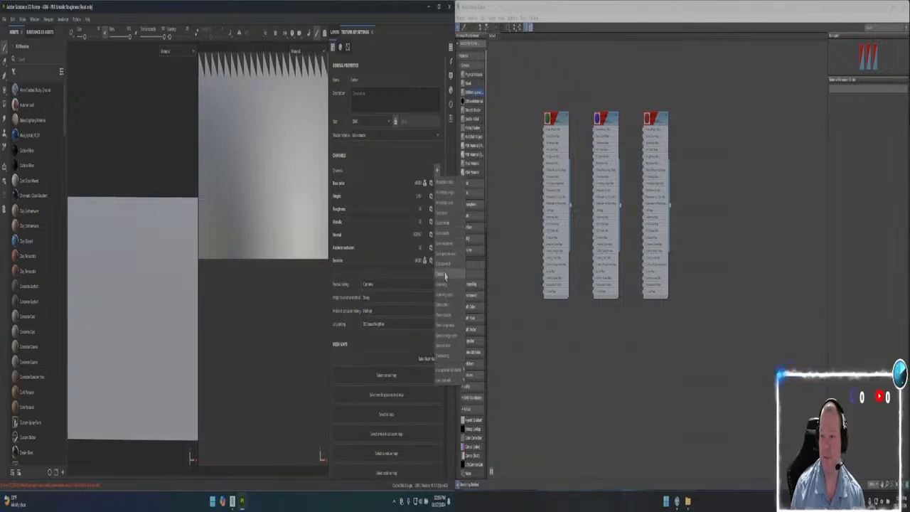
click(444, 275)
Set the second texture set's Roughness, Height, Metallic, Ambient occlusion and Opacity channels to the L16 format
click(431, 211)
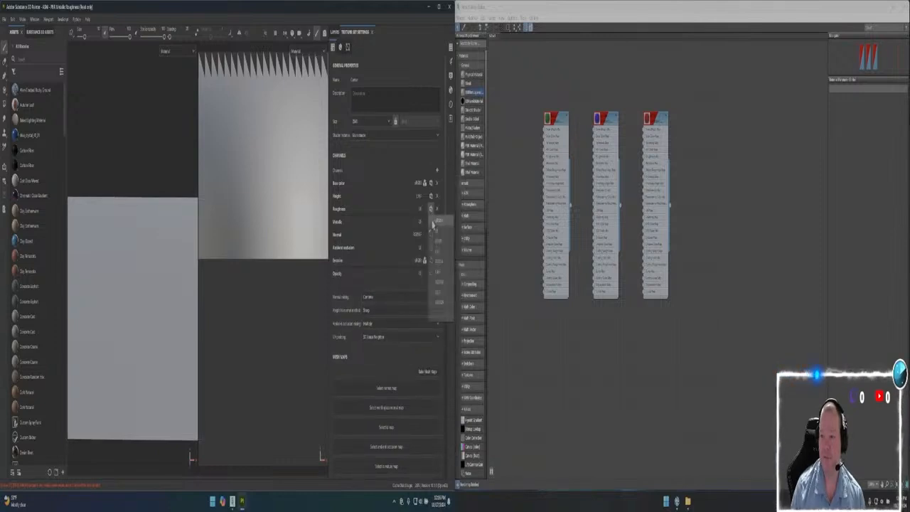
click(439, 253)
click(432, 208)
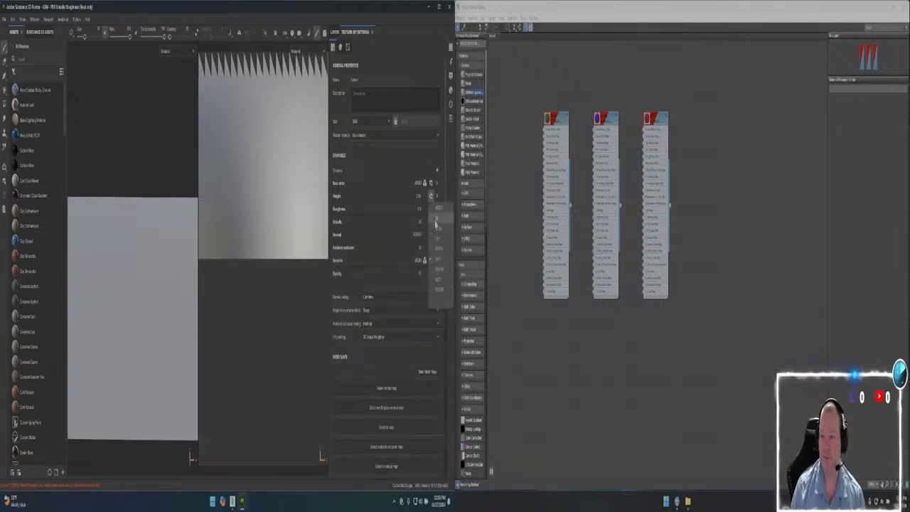
click(436, 247)
click(431, 225)
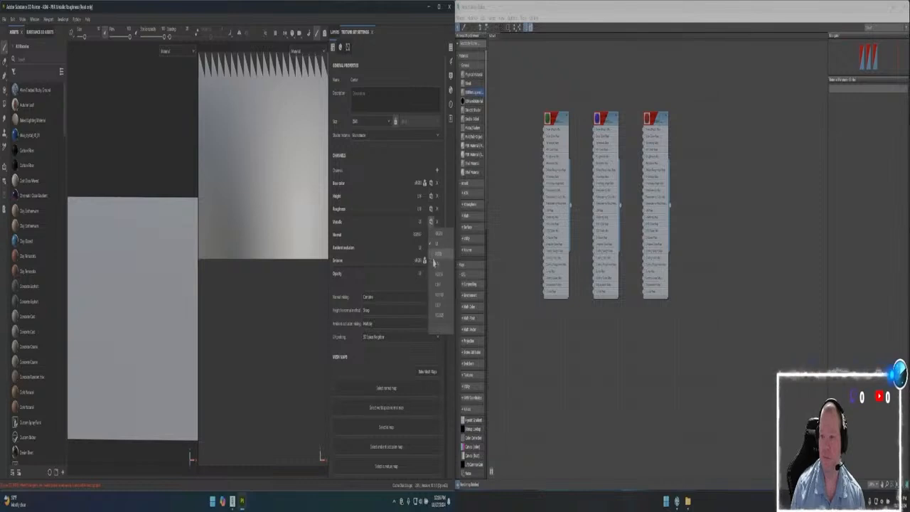
click(436, 262)
click(431, 252)
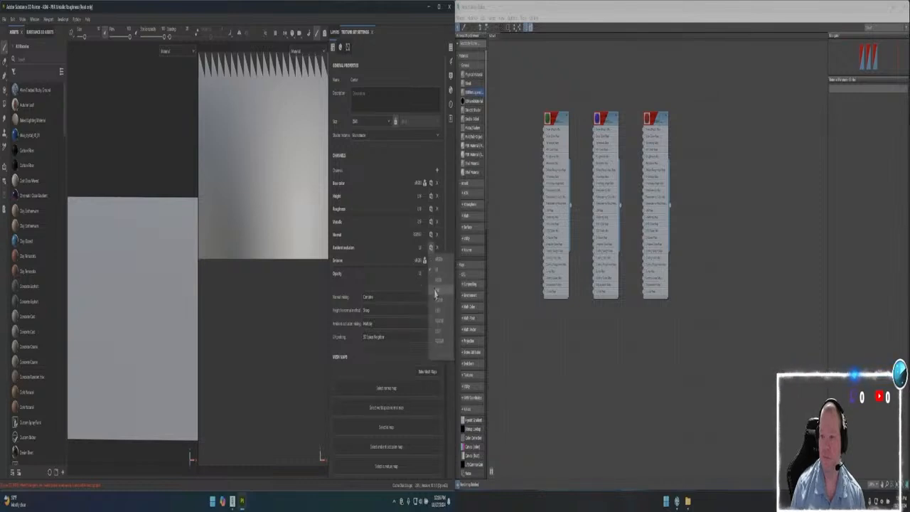
click(434, 288)
click(431, 275)
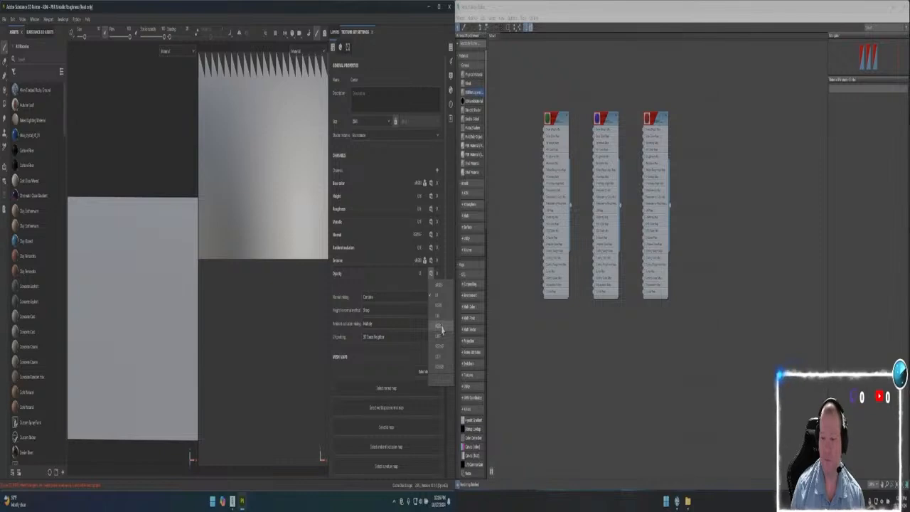
click(440, 326)
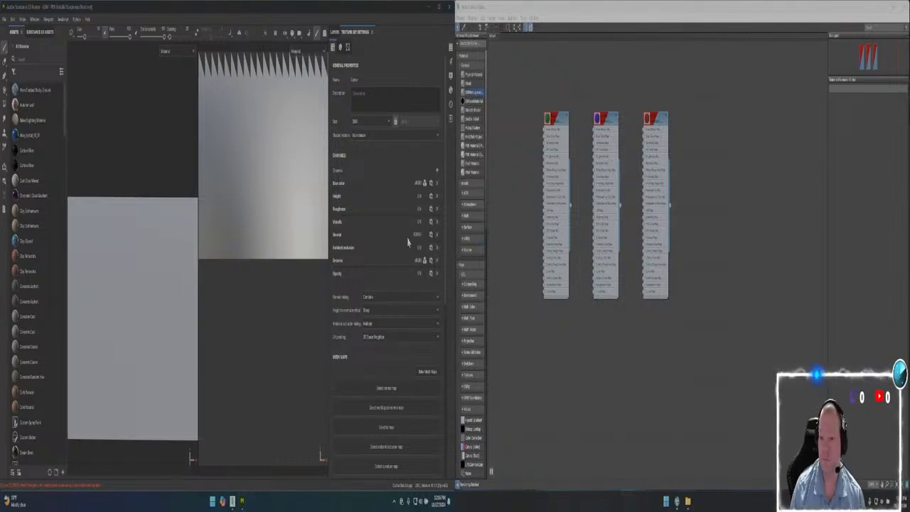
Select the third texture set in the list and add Ambient occlusion, Emissive and Opacity channels to it
click(451, 48)
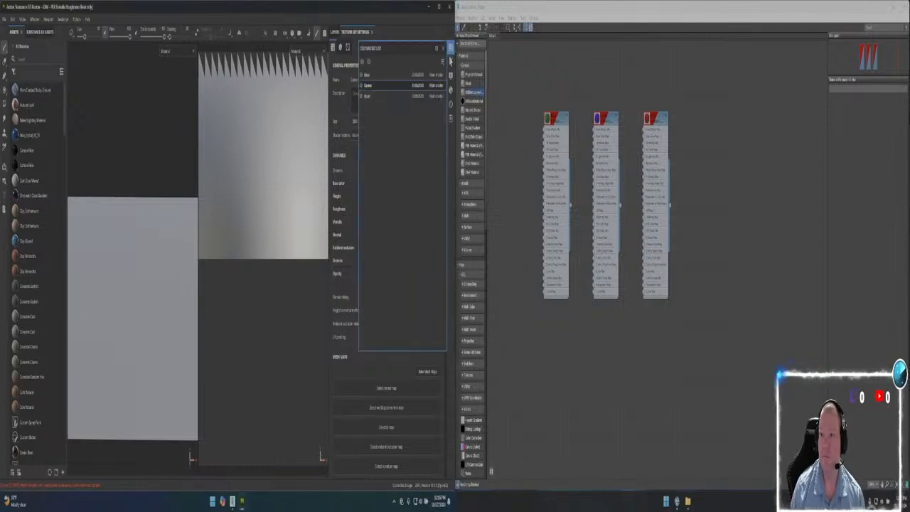
click(423, 94)
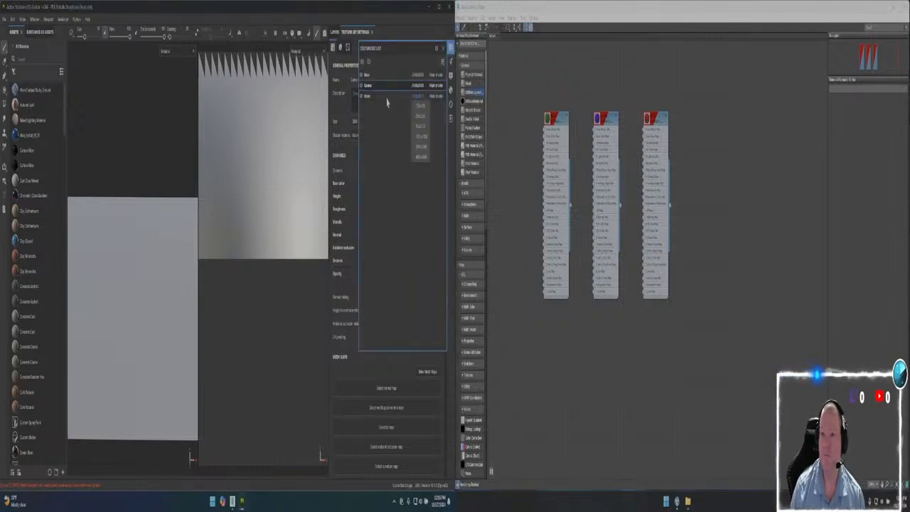
click(389, 99)
click(451, 48)
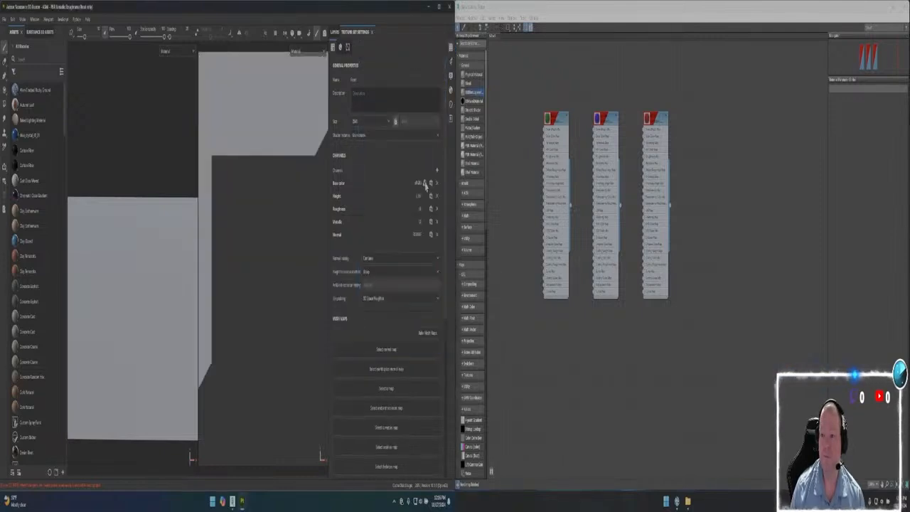
click(438, 171)
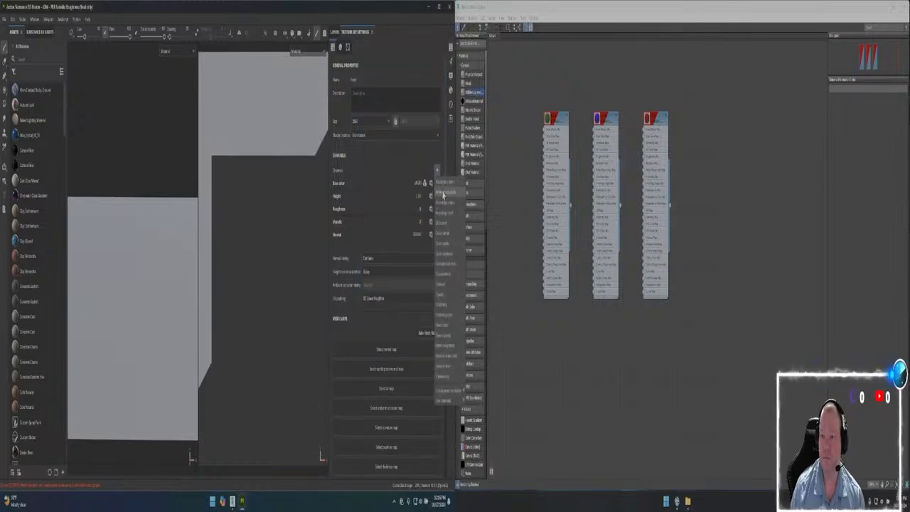
click(443, 186)
click(438, 171)
click(450, 279)
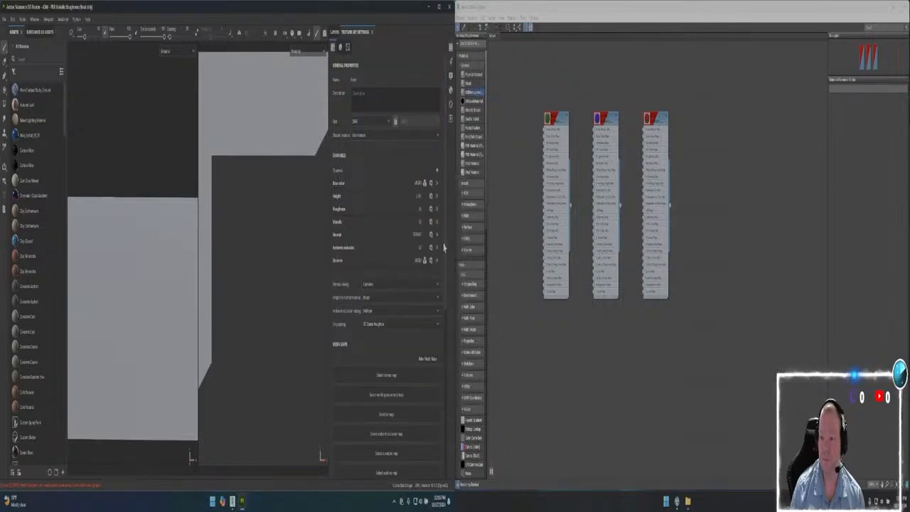
click(439, 172)
click(448, 282)
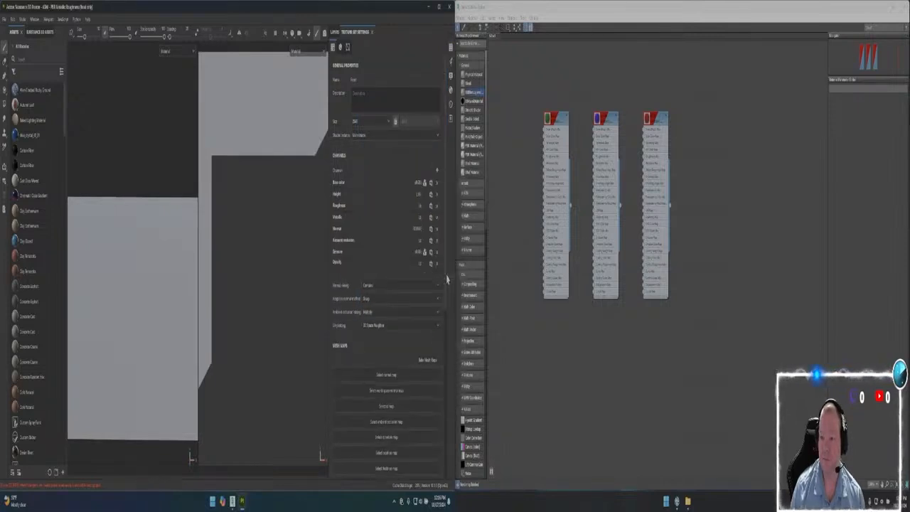
Set the third texture set's Height and Roughness channels to the L16 format and open the Metallic channel's format options
click(430, 196)
click(441, 238)
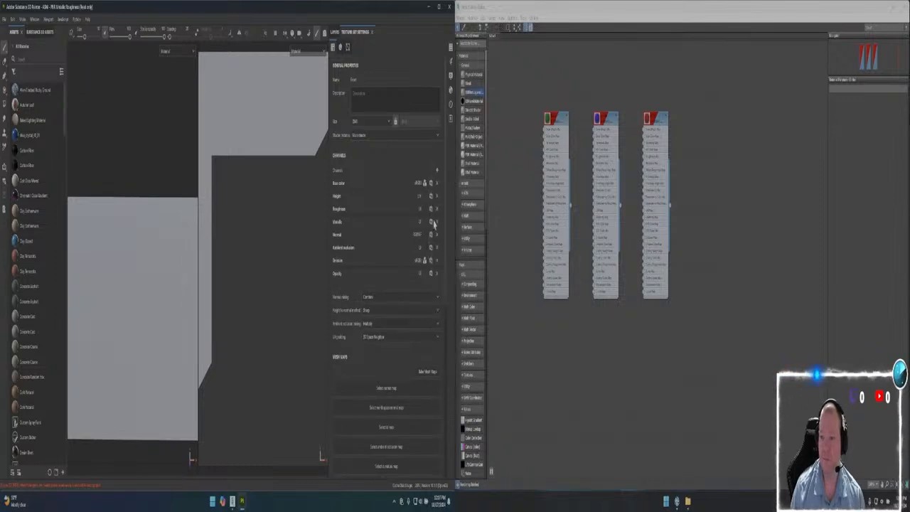
click(431, 210)
click(438, 253)
click(430, 222)
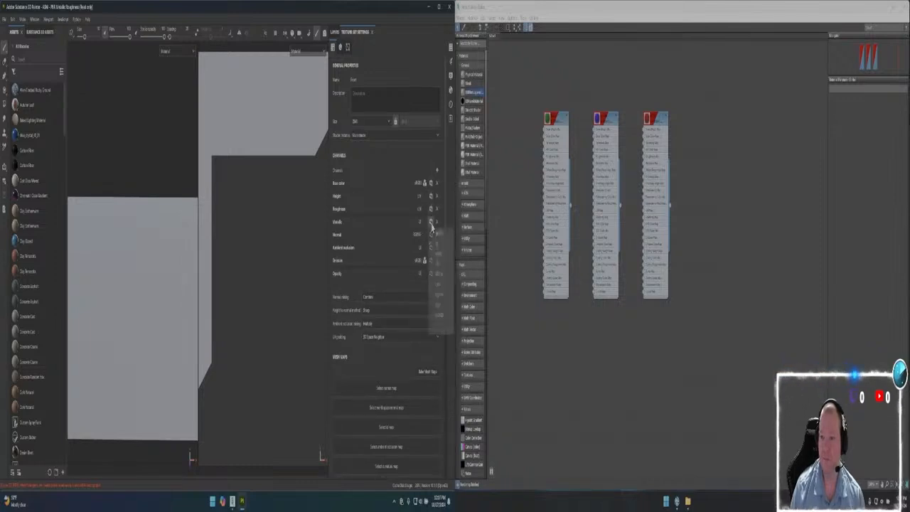
Set the Metallic, Ambient occlusion and Opacity channels of the Front texture set to the L16 format
click(437, 265)
click(431, 260)
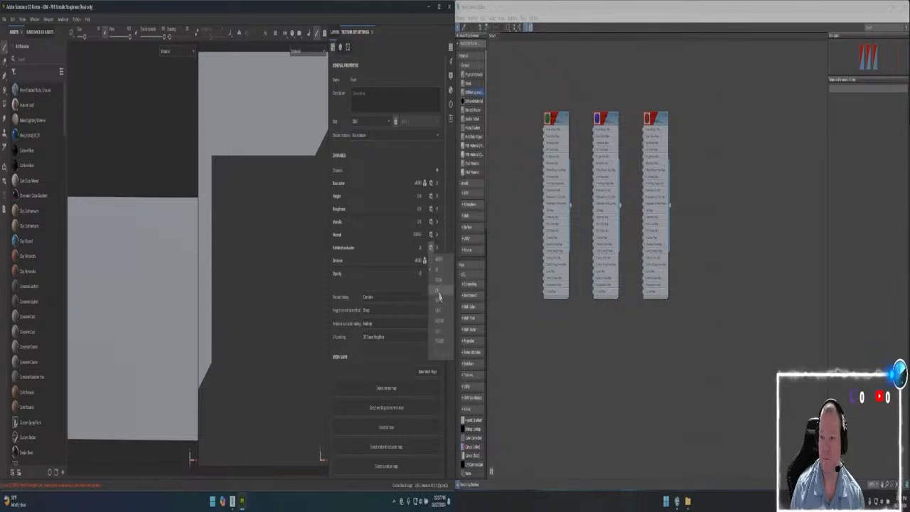
click(438, 292)
click(431, 273)
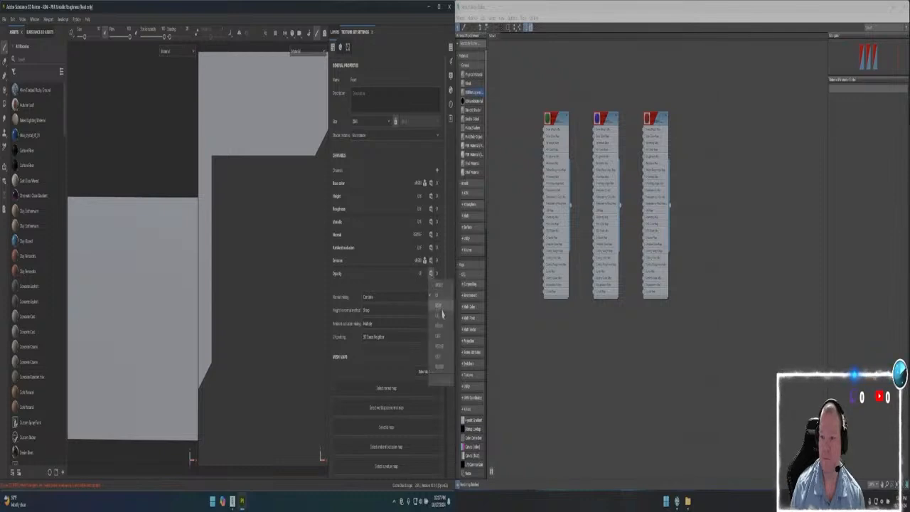
click(441, 318)
In mesh map baking for the Front texture set, enable the Height, Bent normals and Opacity bakers and change the output size
scroll(390, 264, down, 3)
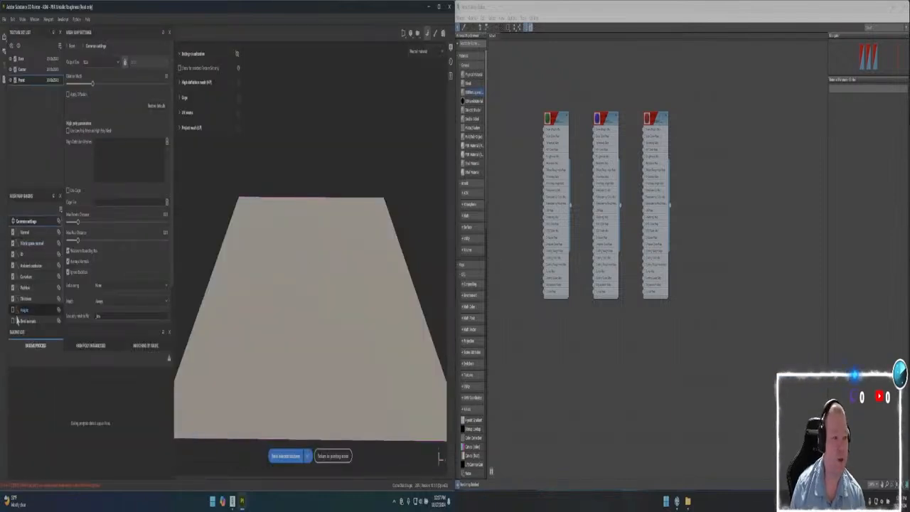
scroll(18, 316, down, 2)
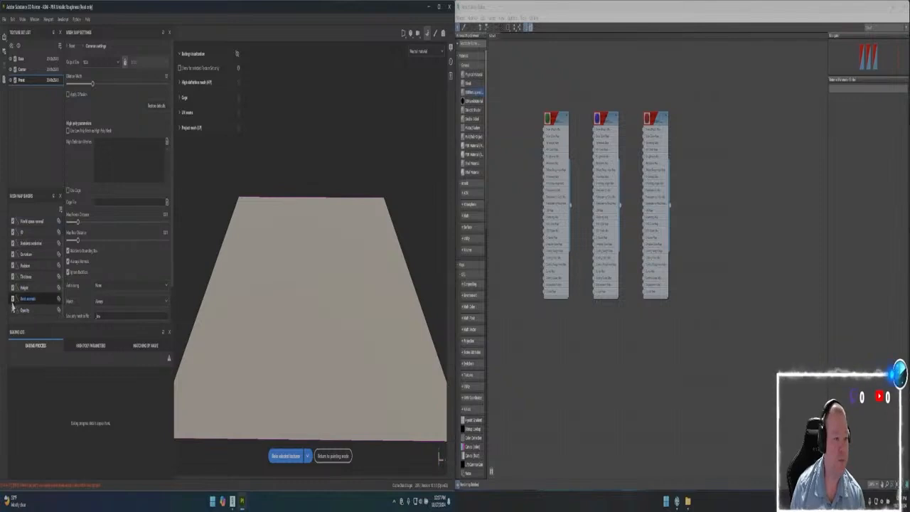
scroll(43, 283, up, 2)
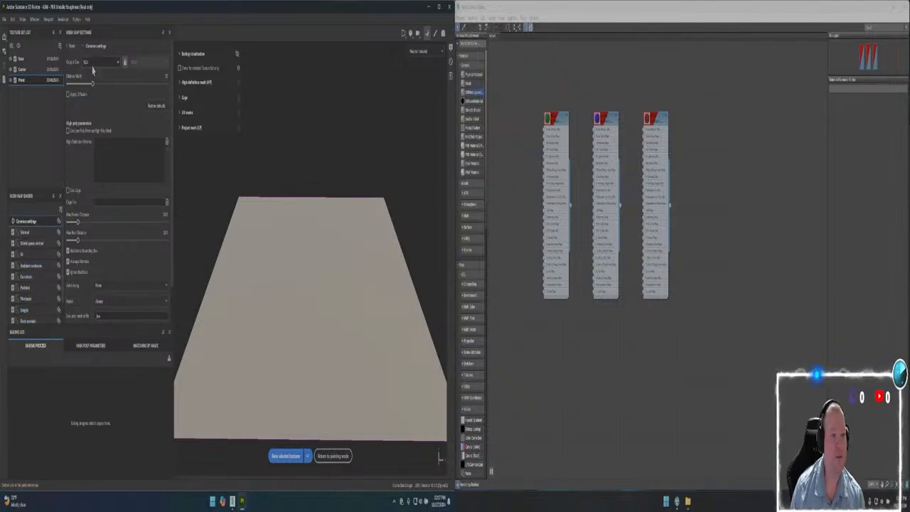
click(97, 63)
click(99, 128)
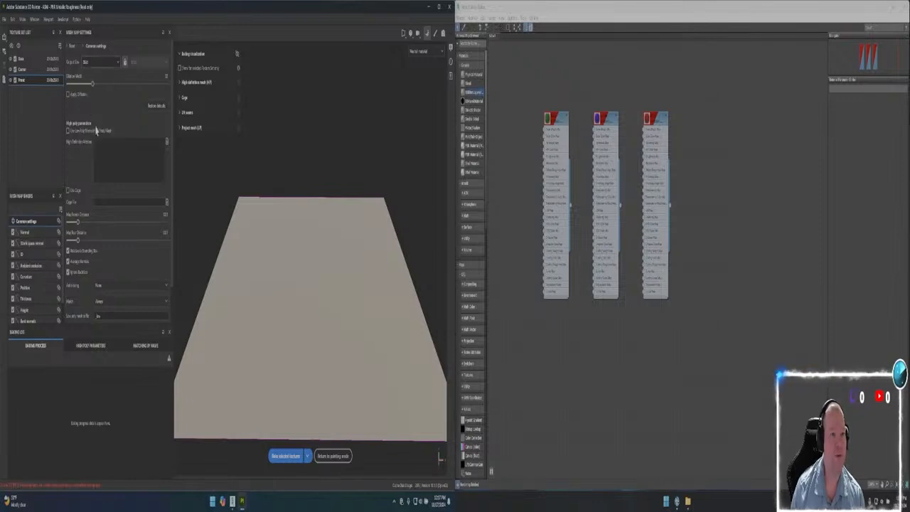
Bake the selected mesh maps for the Base, Center and Front texture sets and return to painting mode
click(29, 69)
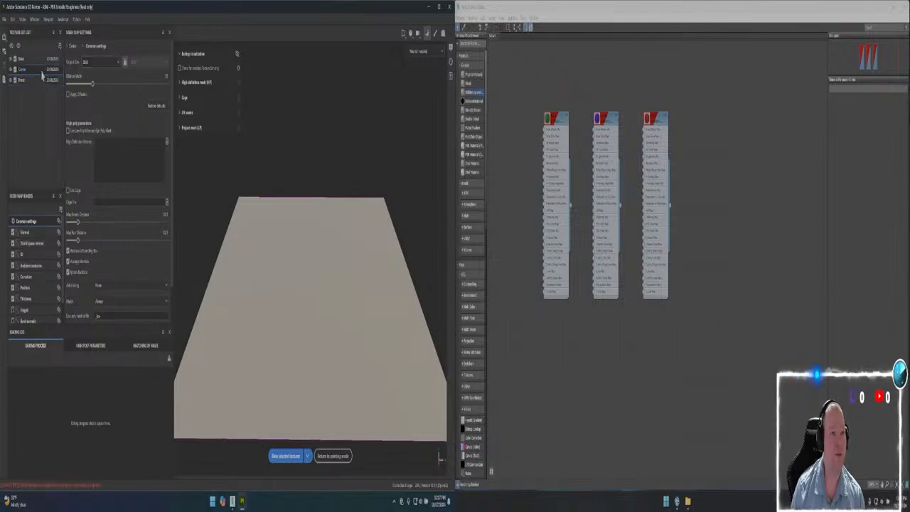
click(39, 58)
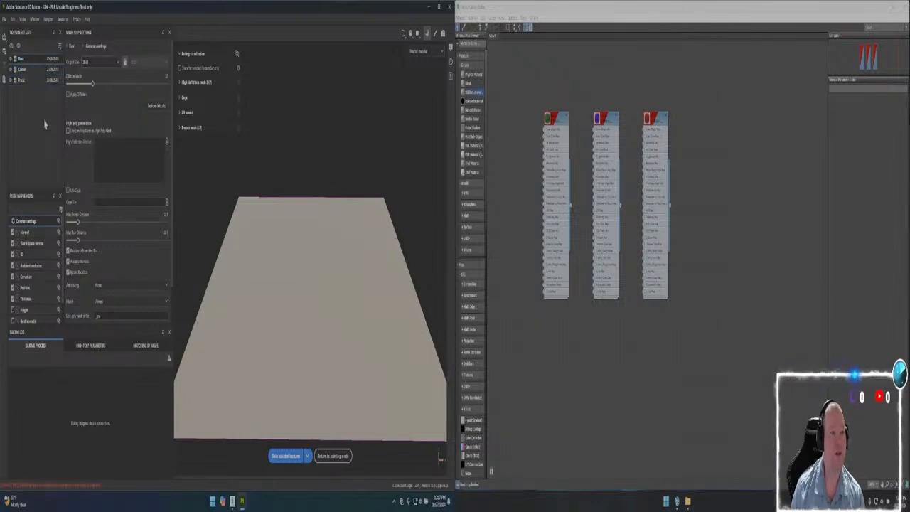
click(294, 455)
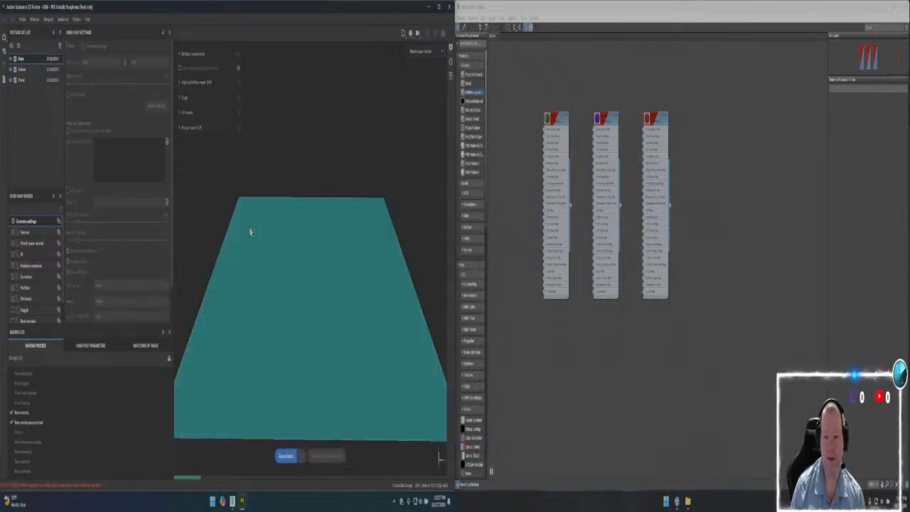
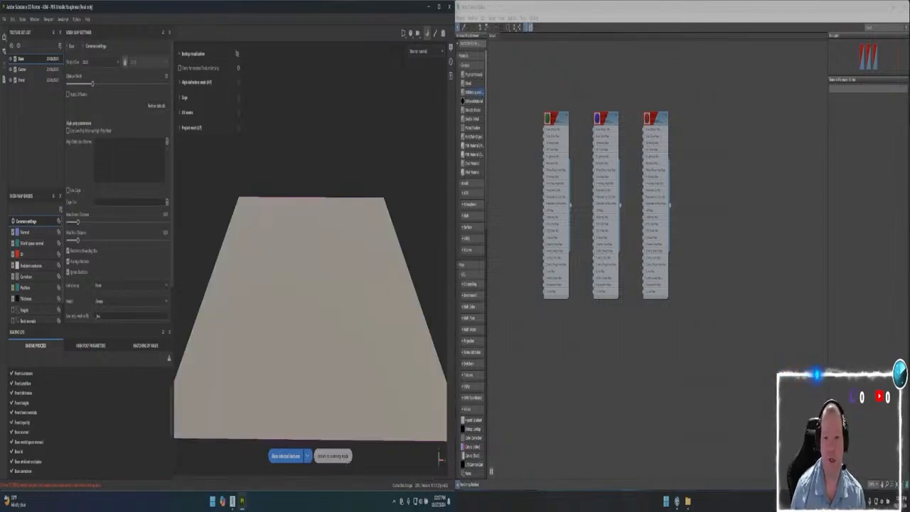
click(333, 456)
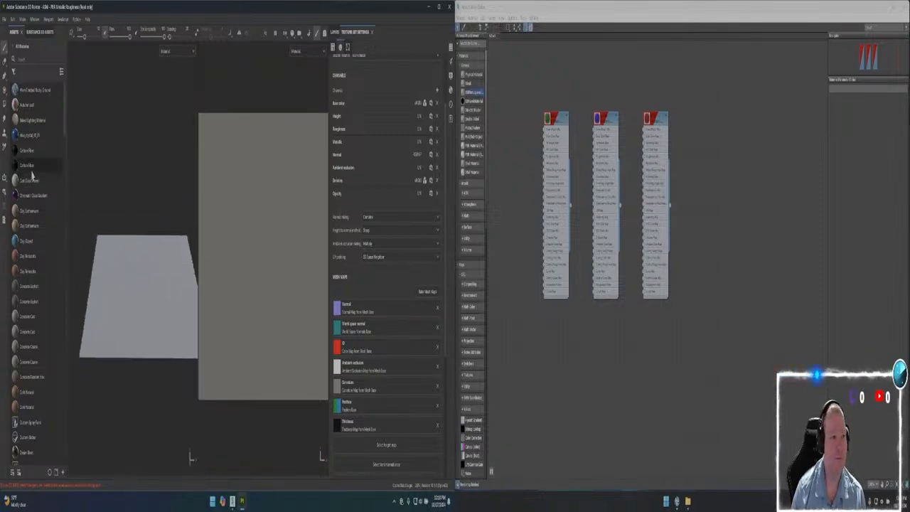
Limit the asset library to Your assets and apply the Clay Terracotta material to the Base texture set
scroll(31, 174, down, 1)
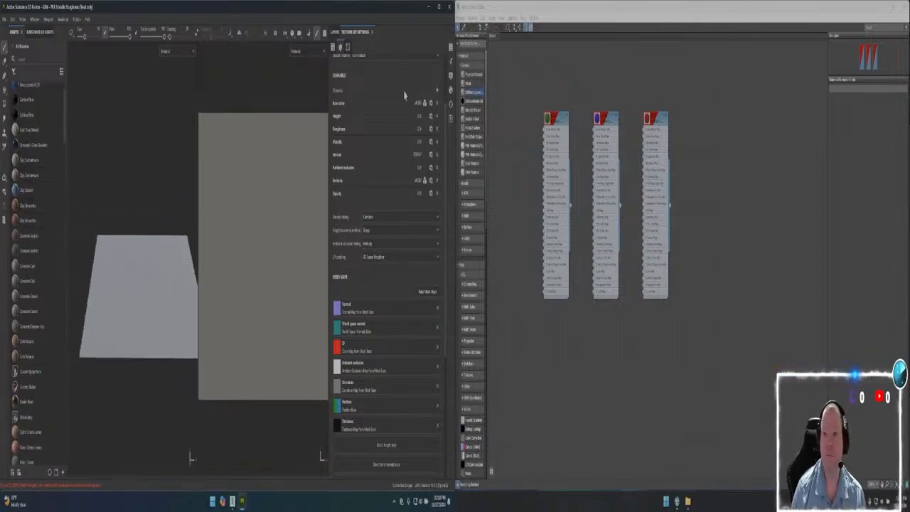
scroll(431, 79, up, 3)
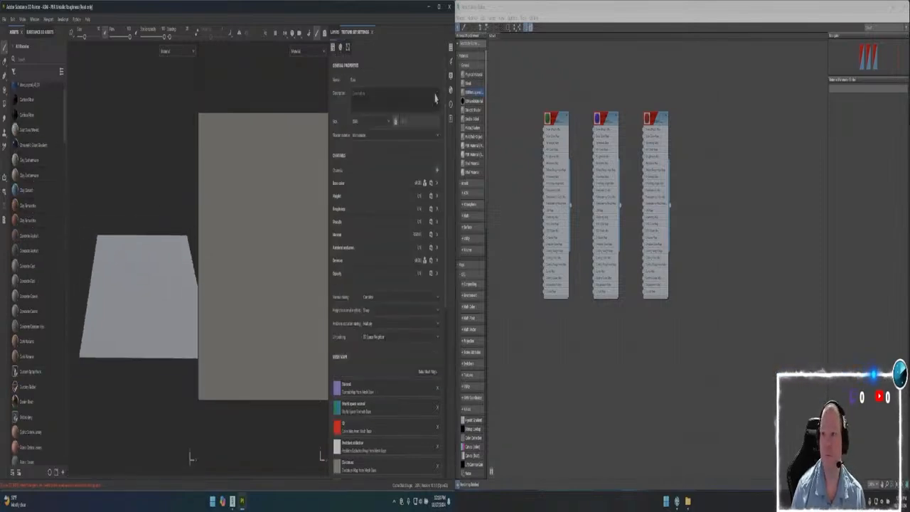
click(450, 49)
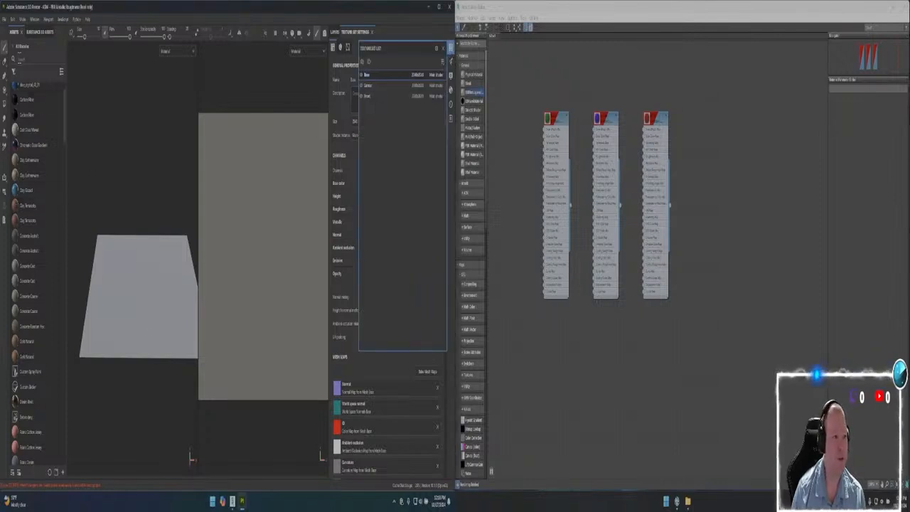
click(15, 47)
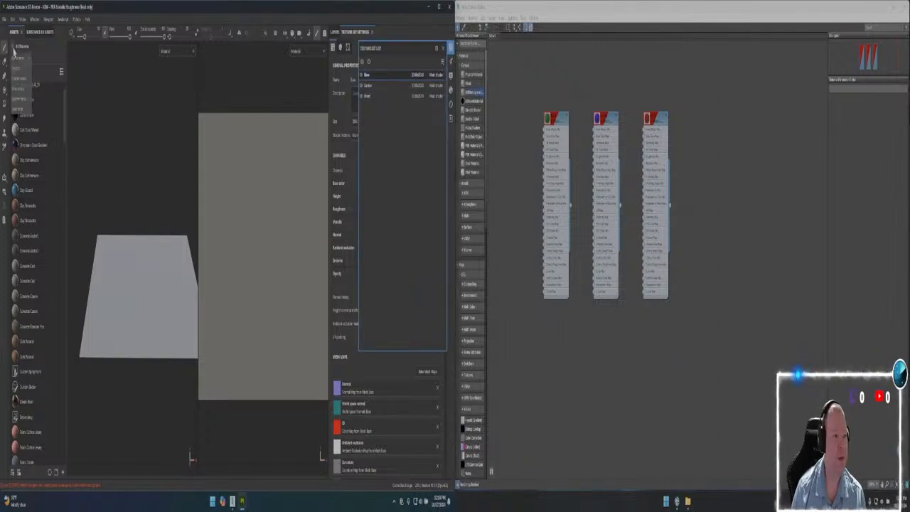
click(18, 91)
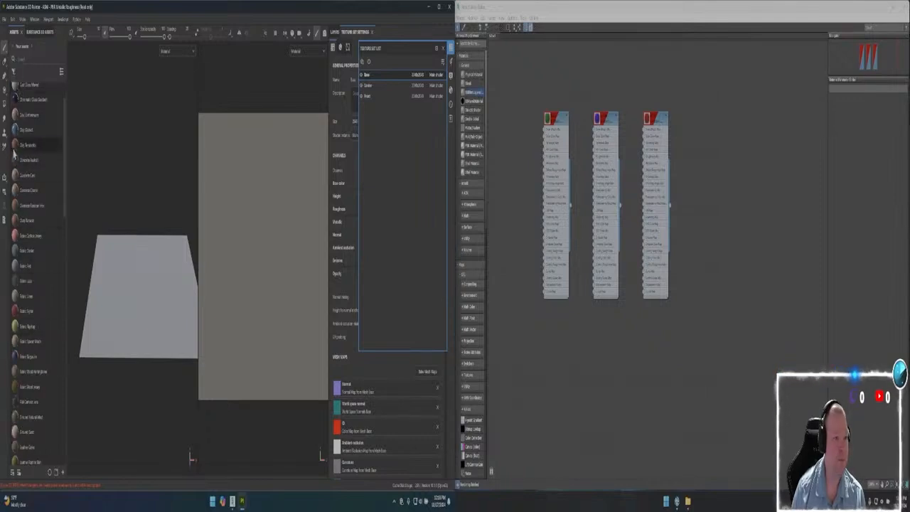
drag(14, 149, 252, 230)
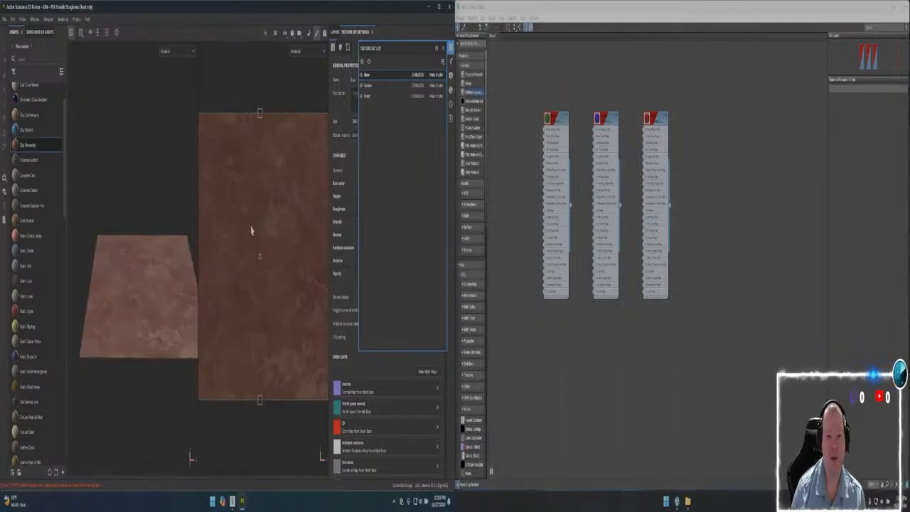
Apply the blue stylized material with light veins from the library to the Center texture set
click(392, 86)
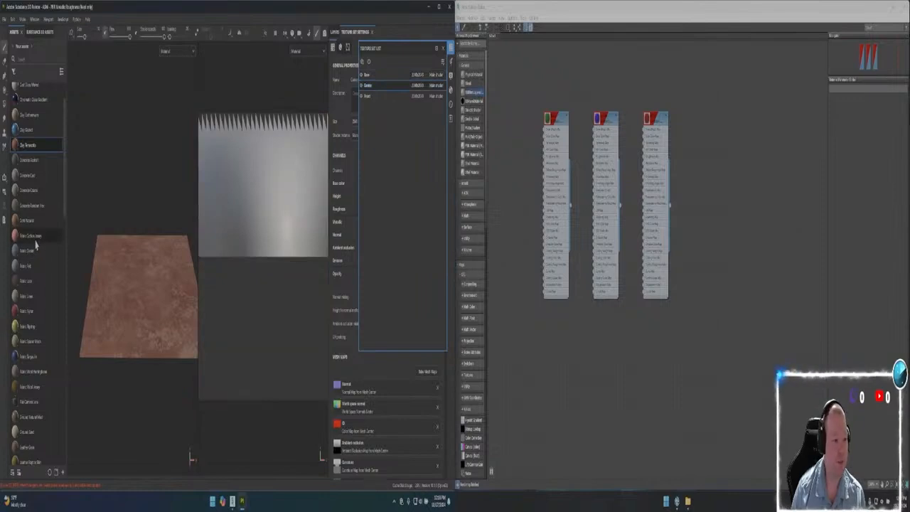
scroll(39, 248, down, 3)
scroll(36, 258, down, 5)
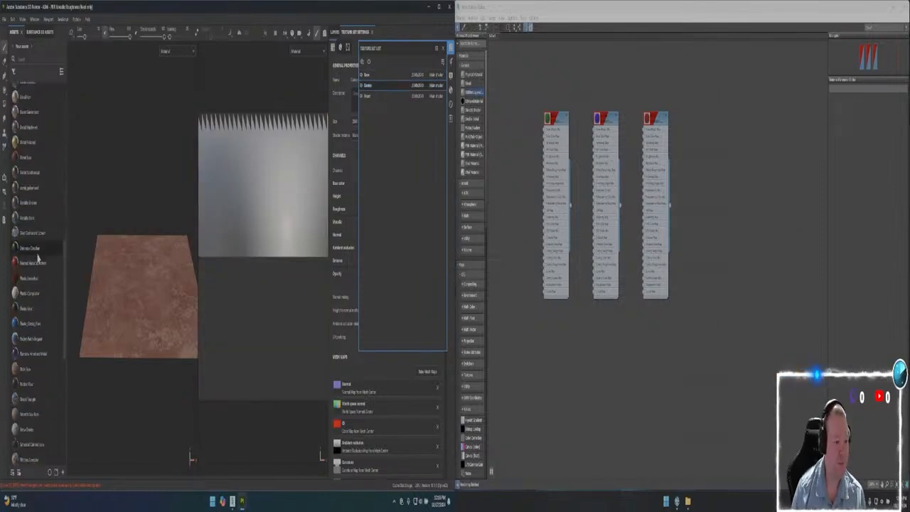
scroll(29, 342, down, 3)
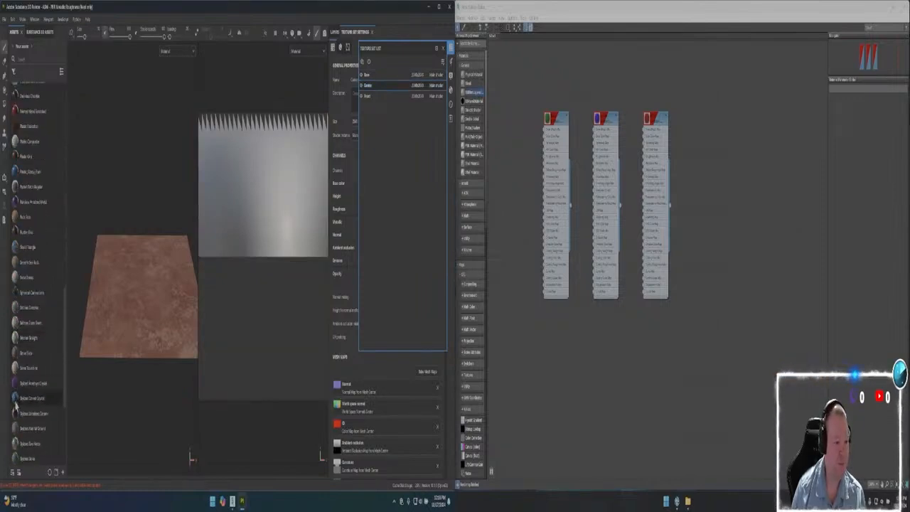
scroll(16, 404, down, 4)
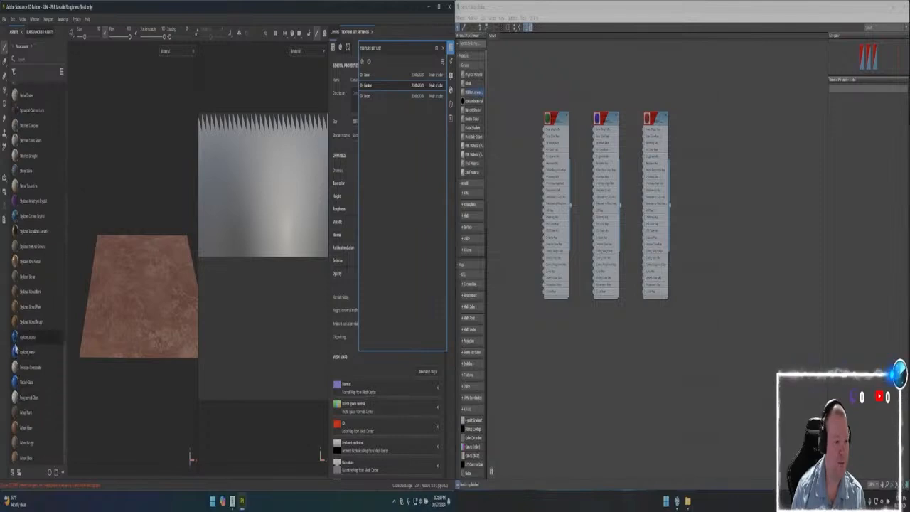
drag(15, 340, 249, 220)
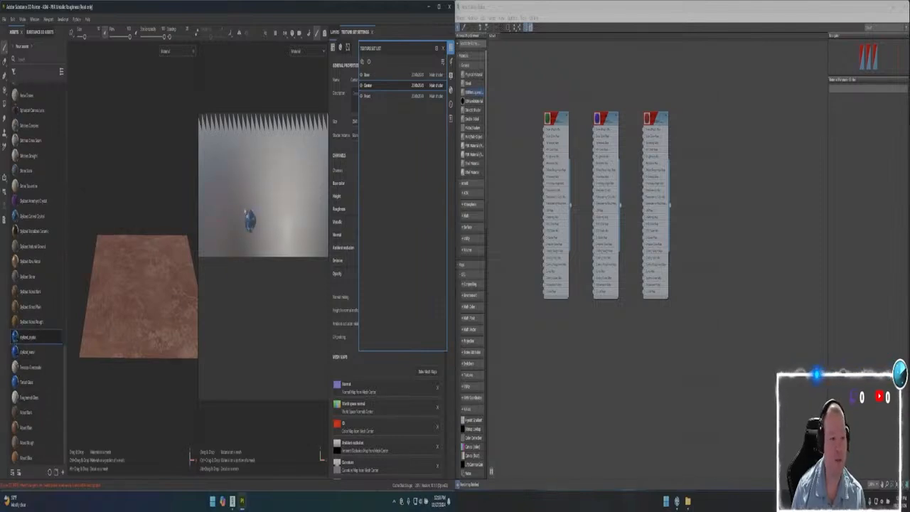
drag(249, 221, 260, 220)
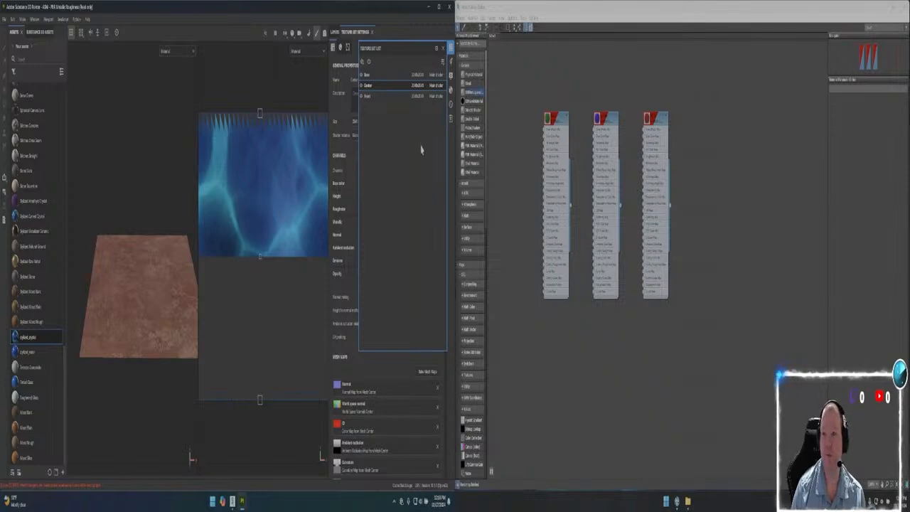
Apply the Metal Rust material from the library to the Front texture set
click(382, 96)
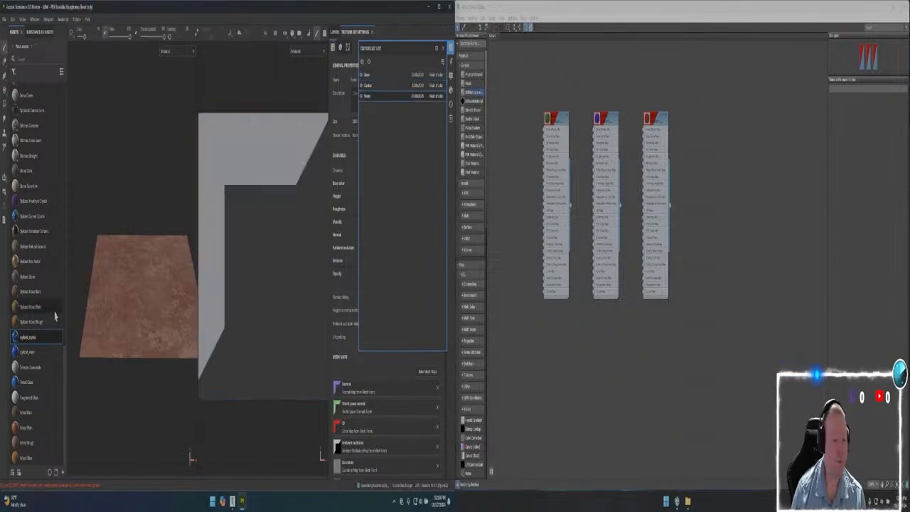
scroll(43, 303, down, 5)
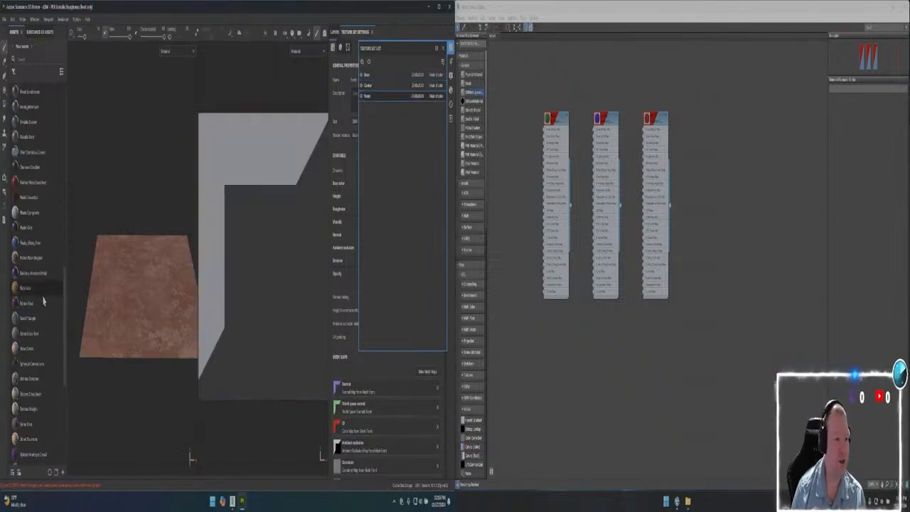
scroll(27, 206, up, 5)
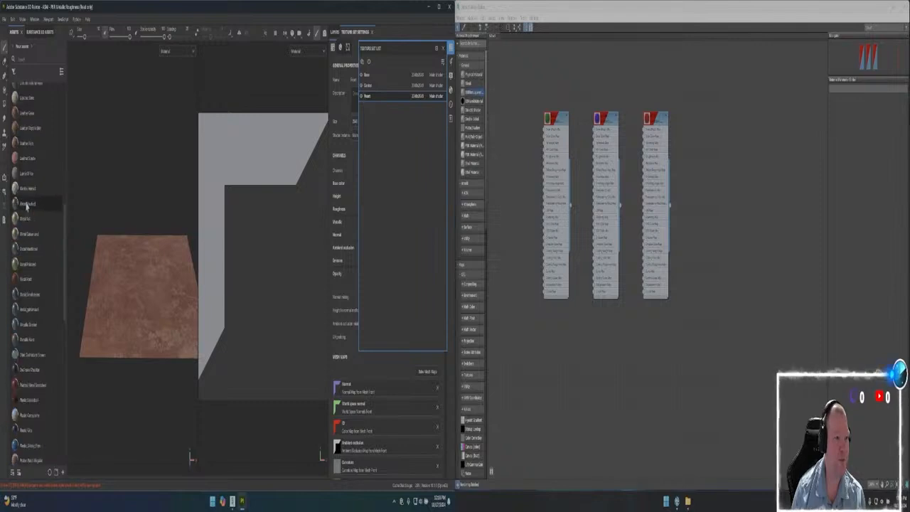
scroll(35, 214, up, 3)
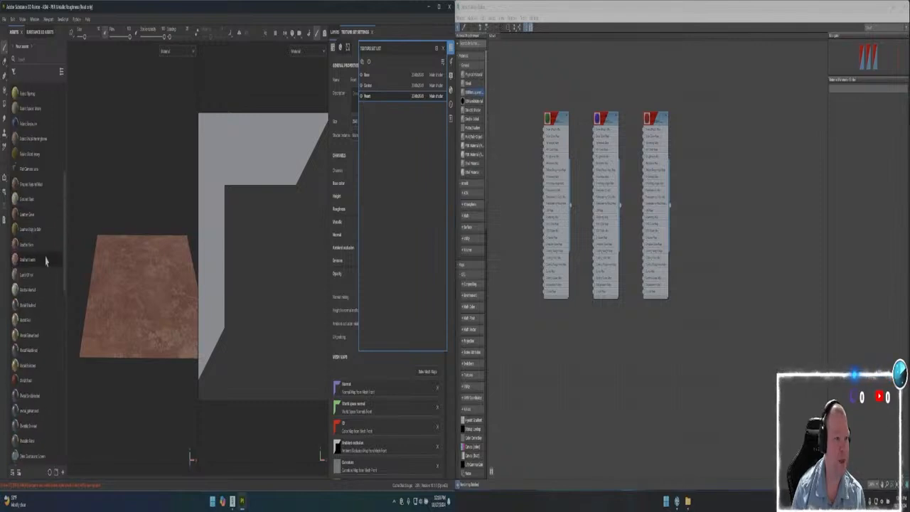
drag(22, 382, 211, 265)
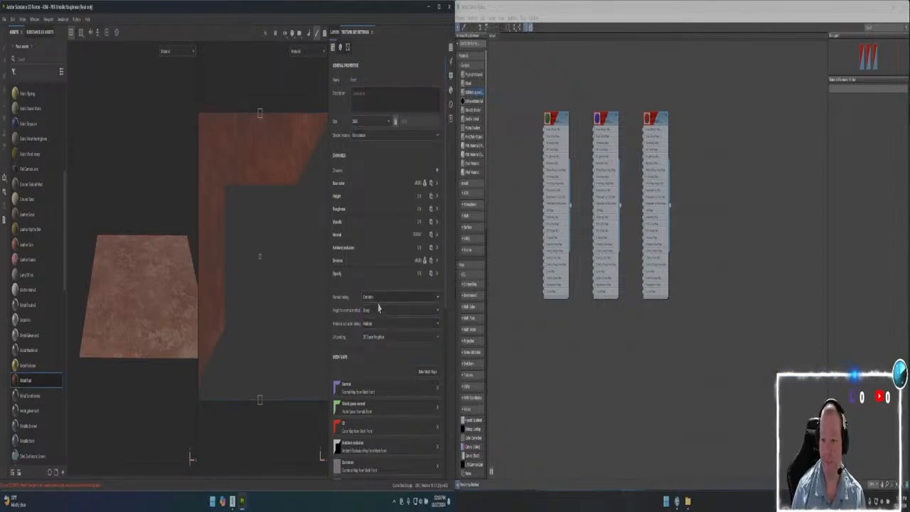
Change the Rust Color of the Front texture set's Metal Rust fill to a dark red
scroll(400, 242, down, 2)
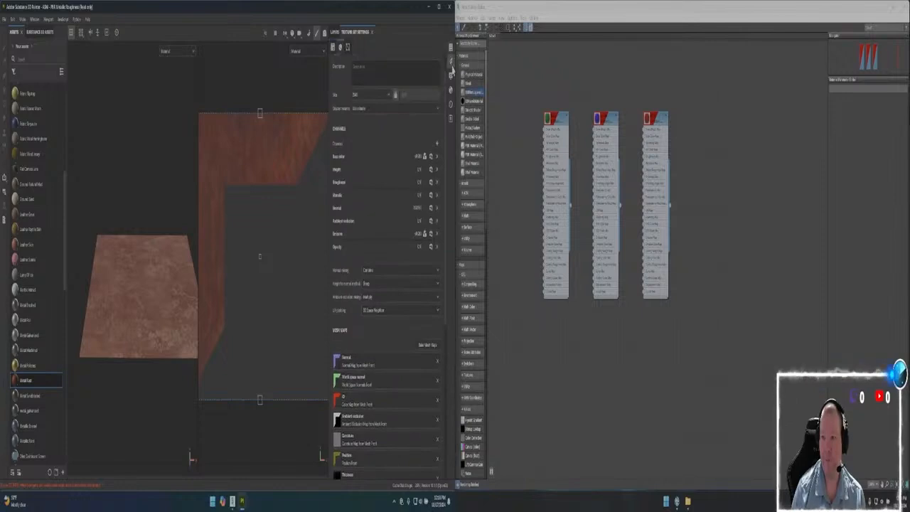
click(450, 63)
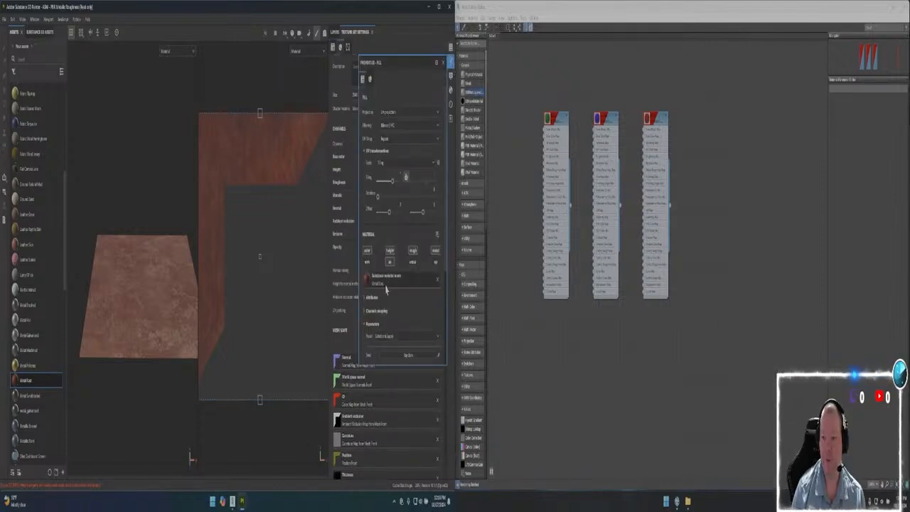
scroll(407, 300, down, 3)
click(397, 314)
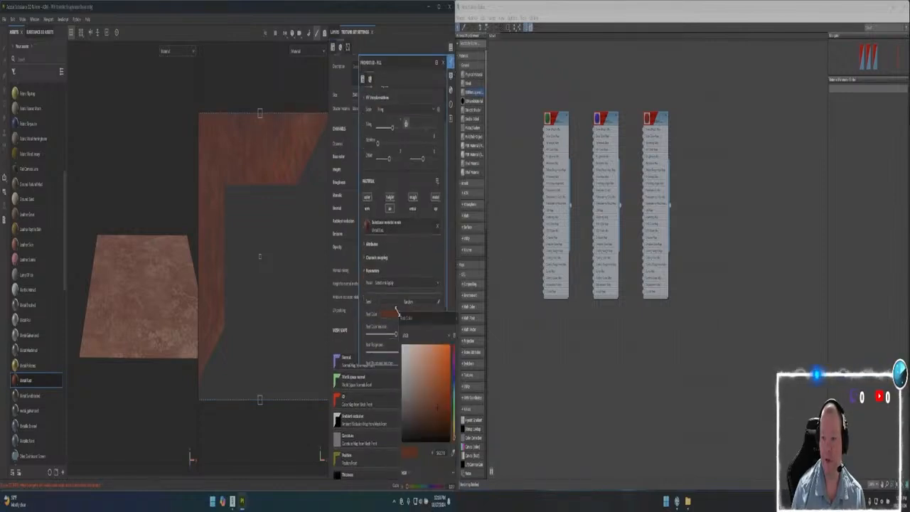
drag(454, 363, 455, 348)
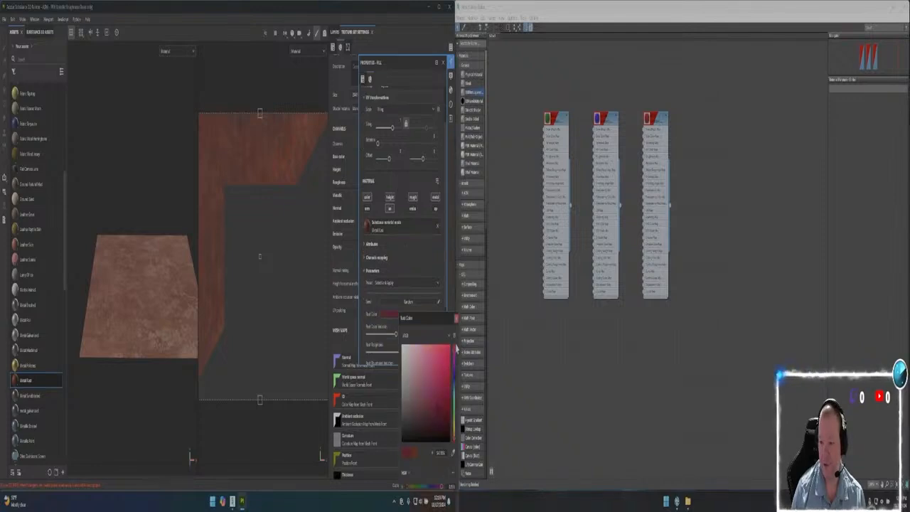
click(446, 420)
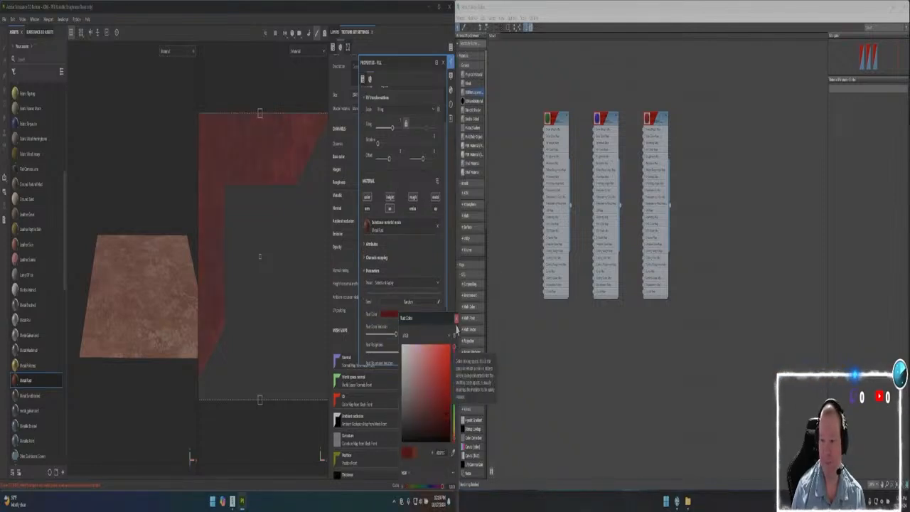
click(455, 324)
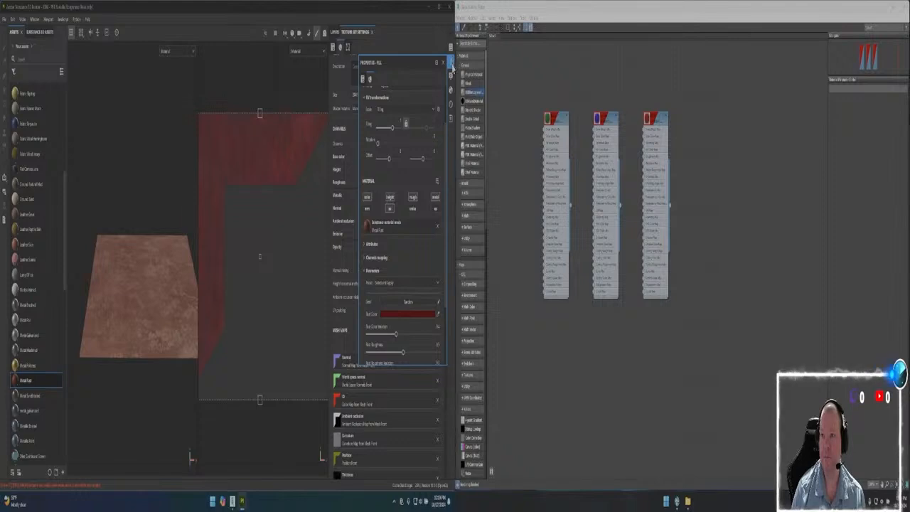
click(450, 62)
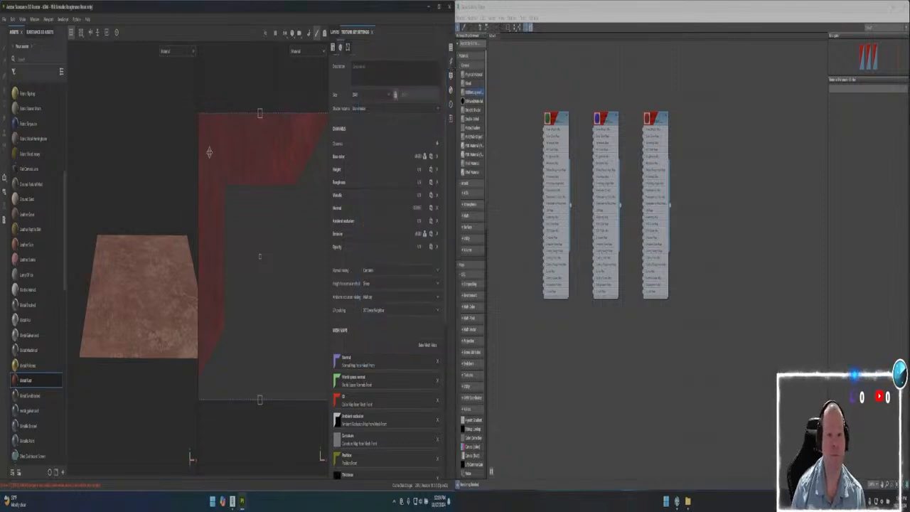
Examine the terracotta Base surface in the 3D view up close from end to end, looking for the small Center and Front parts
scroll(131, 256, up, 2)
scroll(131, 256, up, 2)
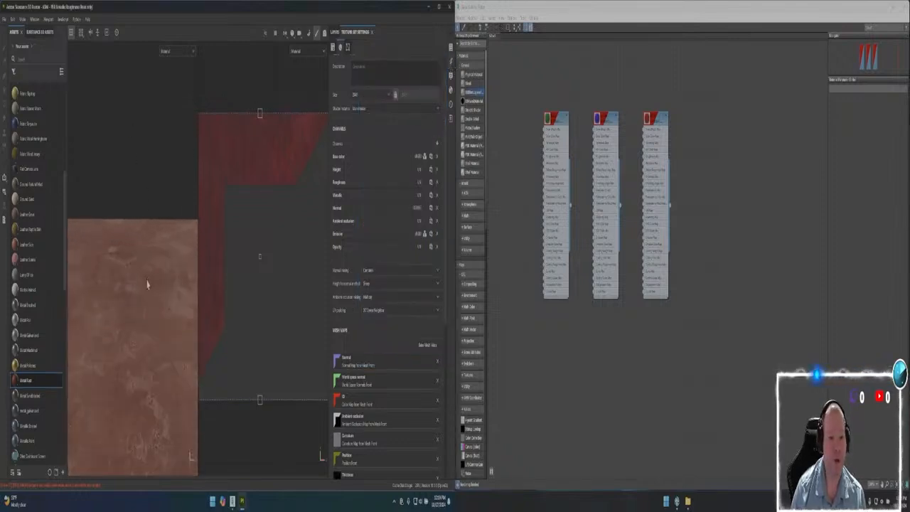
scroll(151, 281, up, 1)
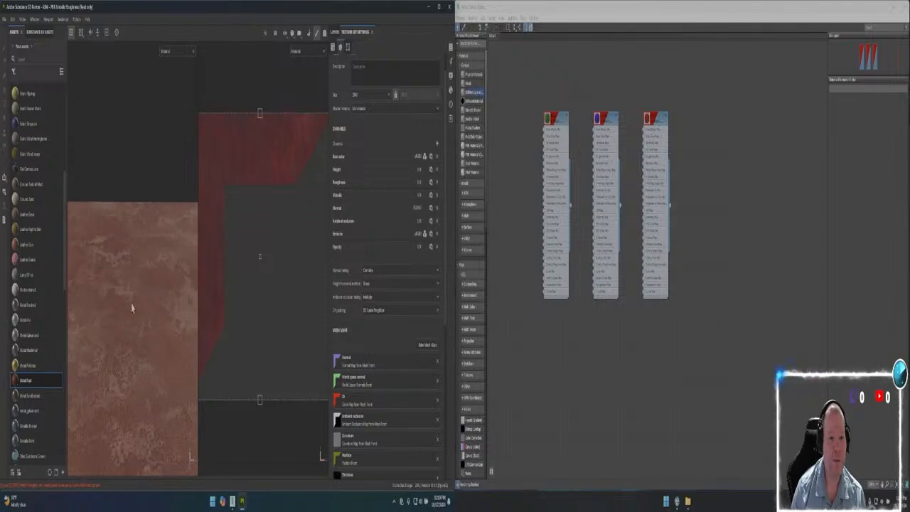
scroll(163, 186, up, 1)
scroll(159, 244, up, 2)
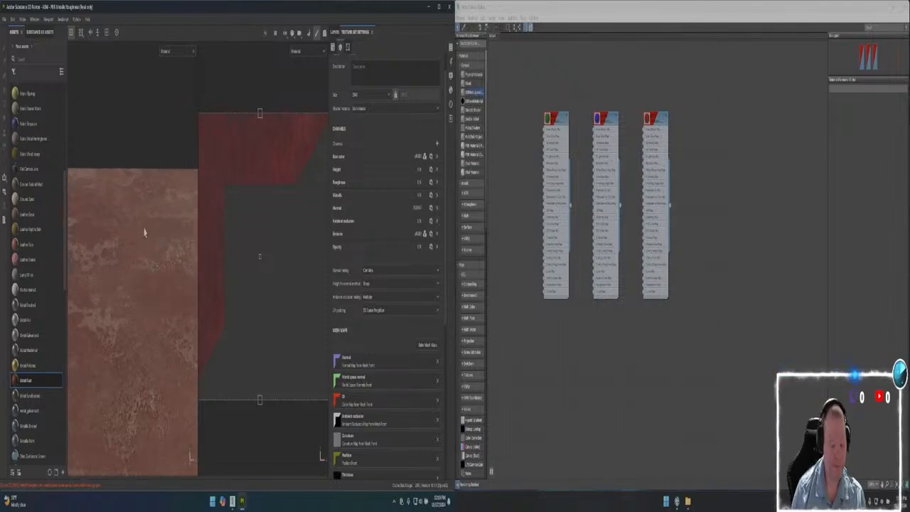
scroll(145, 224, up, 2)
scroll(145, 242, down, 1)
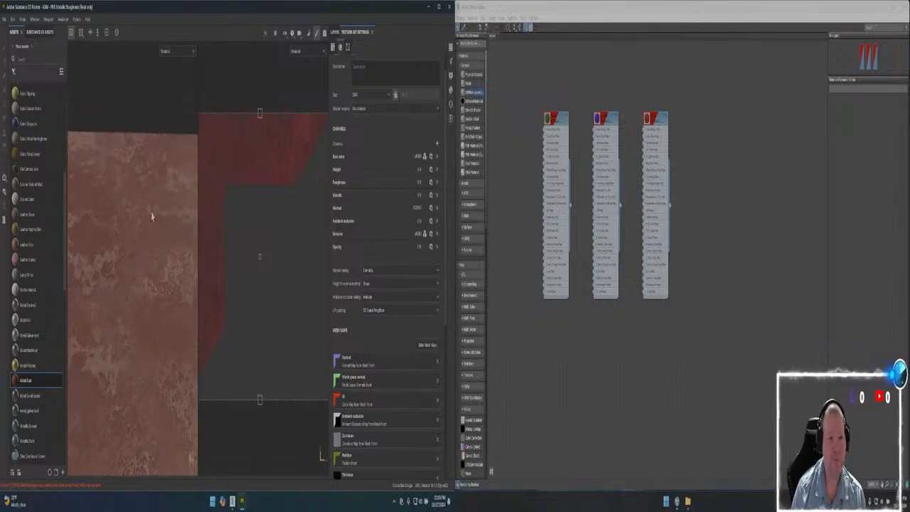
middle_drag(152, 218, 134, 294)
scroll(132, 284, up, 3)
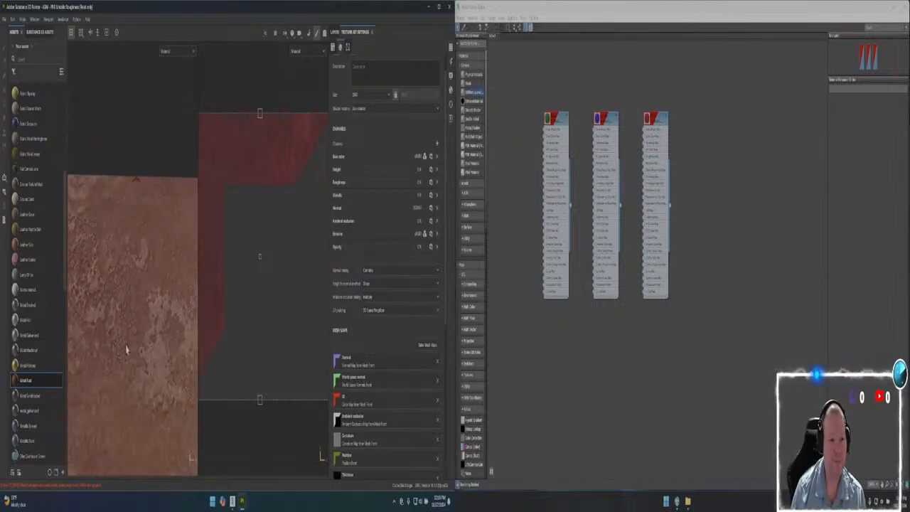
scroll(126, 355, up, 3)
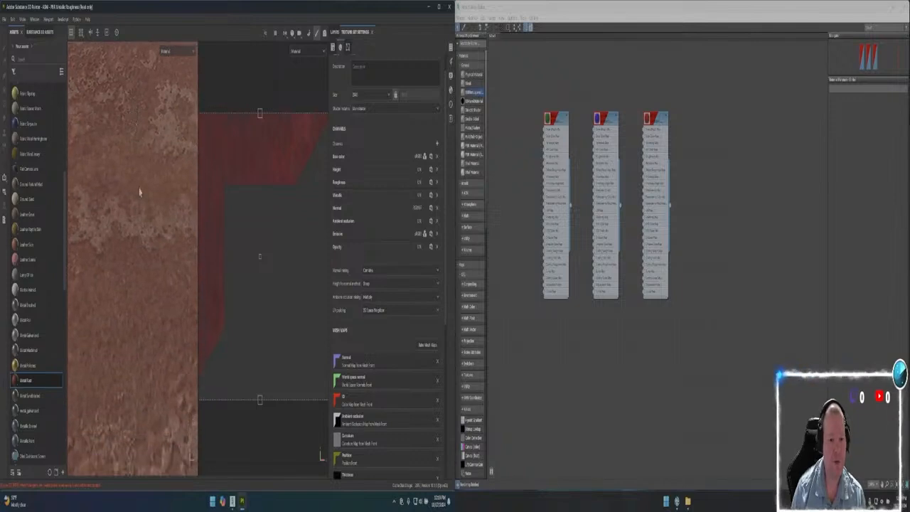
scroll(142, 309, up, 2)
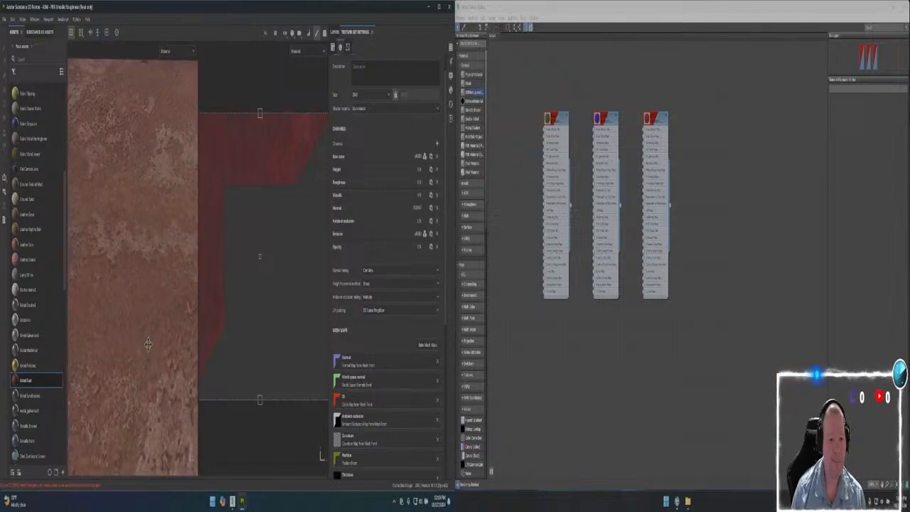
middle_drag(146, 361, 145, 153)
scroll(146, 147, down, 3)
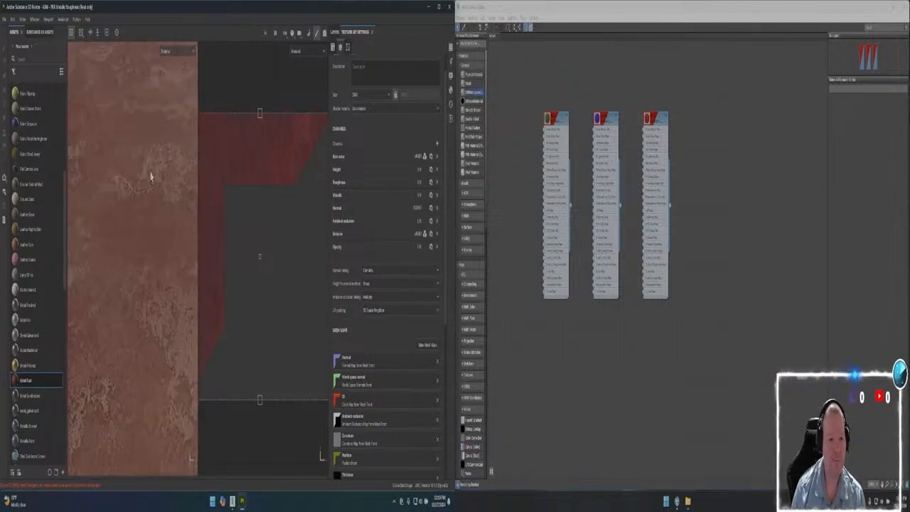
scroll(140, 188, down, 2)
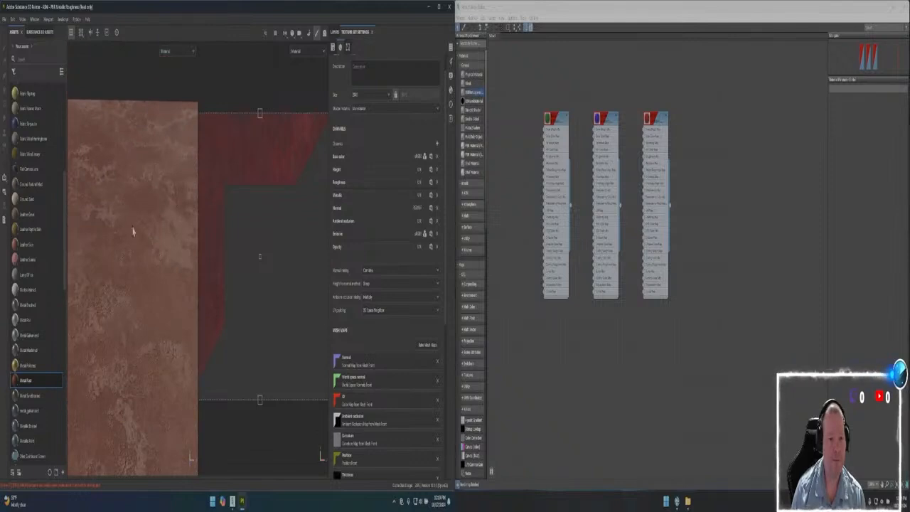
scroll(126, 230, up, 2)
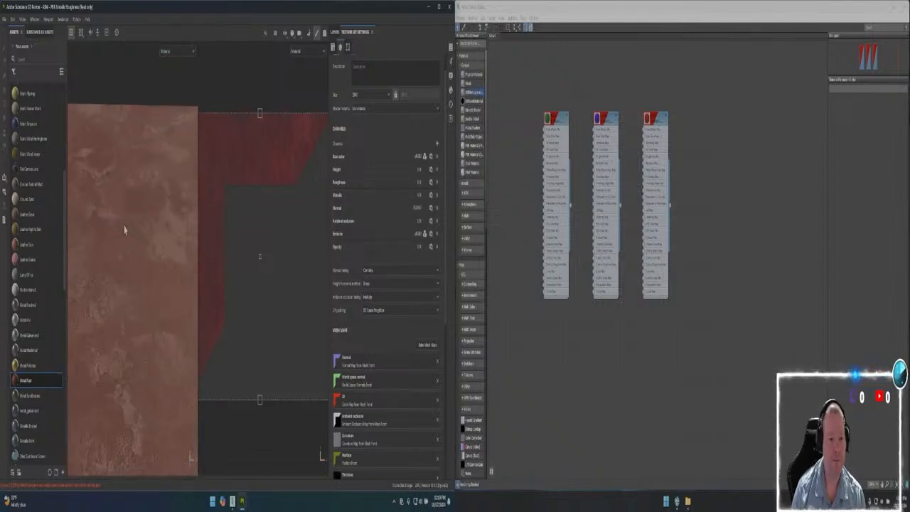
scroll(129, 284, up, 2)
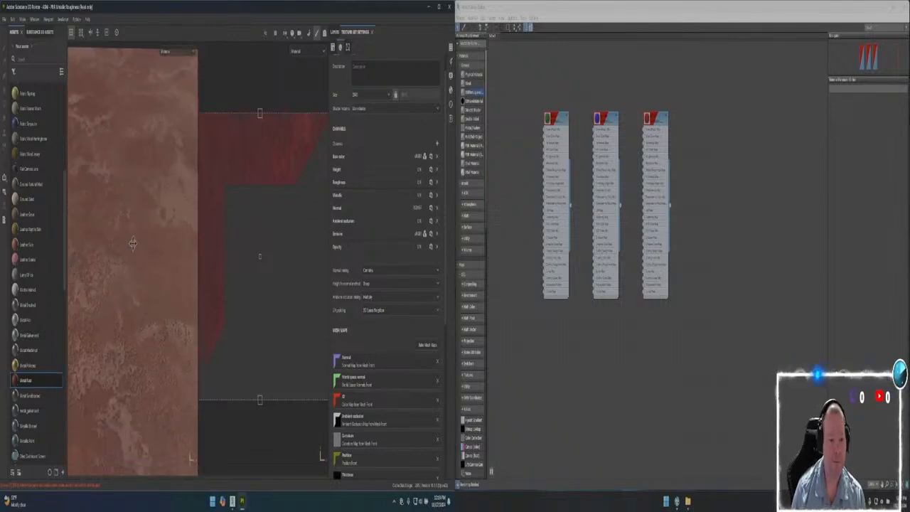
scroll(132, 324, down, 2)
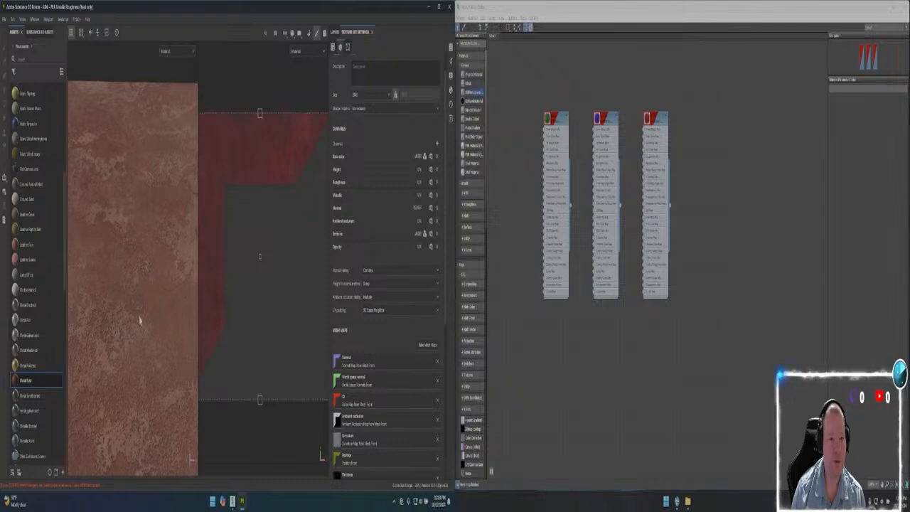
mouse_move(131, 302)
alt+mouse_down()
mouse_move(123, 310)
mouse_move(117, 269)
alt+mouse_up()
scroll(150, 285, up, 5)
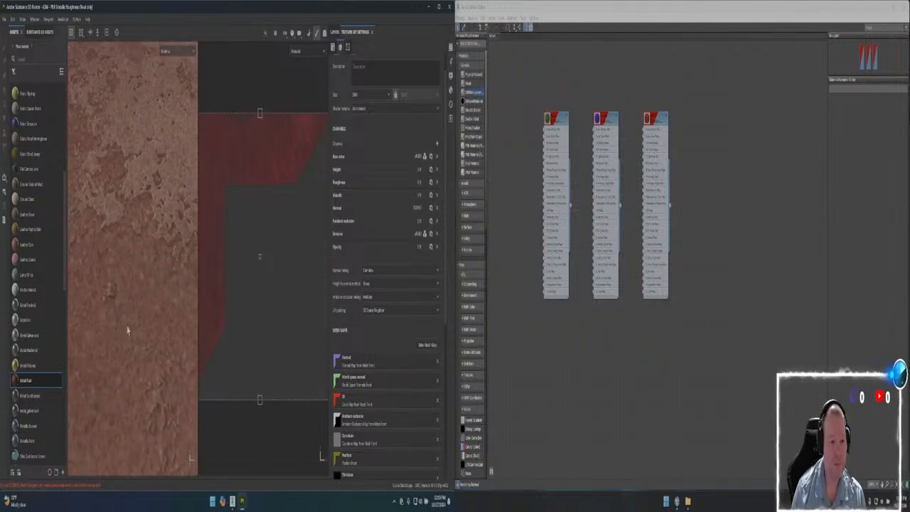
scroll(122, 317, down, 4)
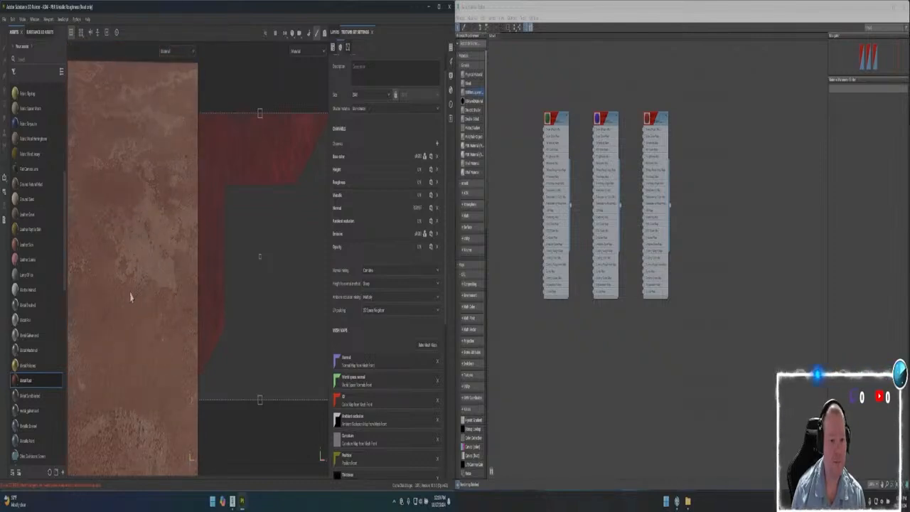
scroll(129, 302, down, 2)
alt+middle_drag(120, 311, 161, 213)
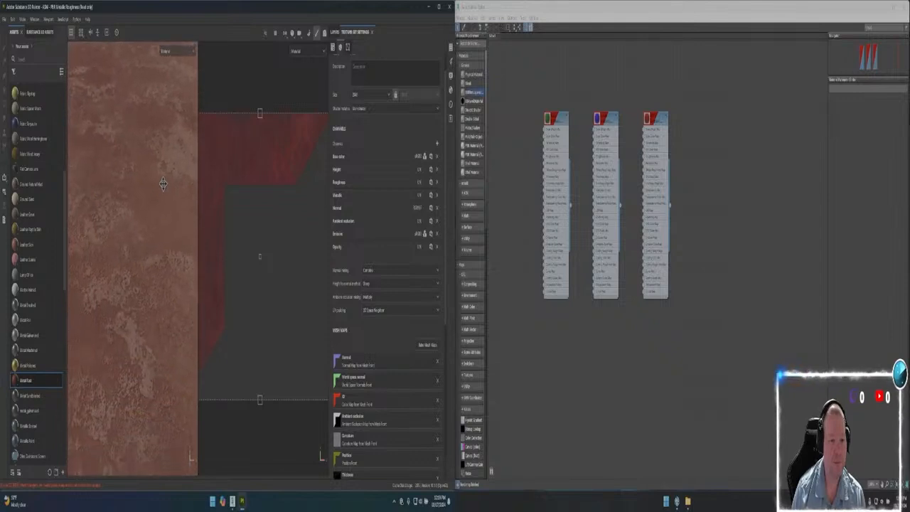
alt+middle_drag(153, 315, 117, 178)
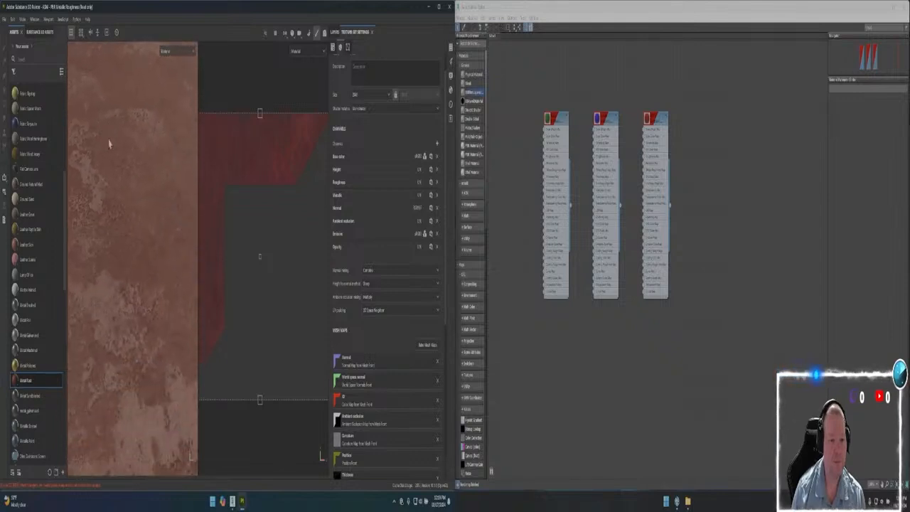
scroll(150, 178, down, 2)
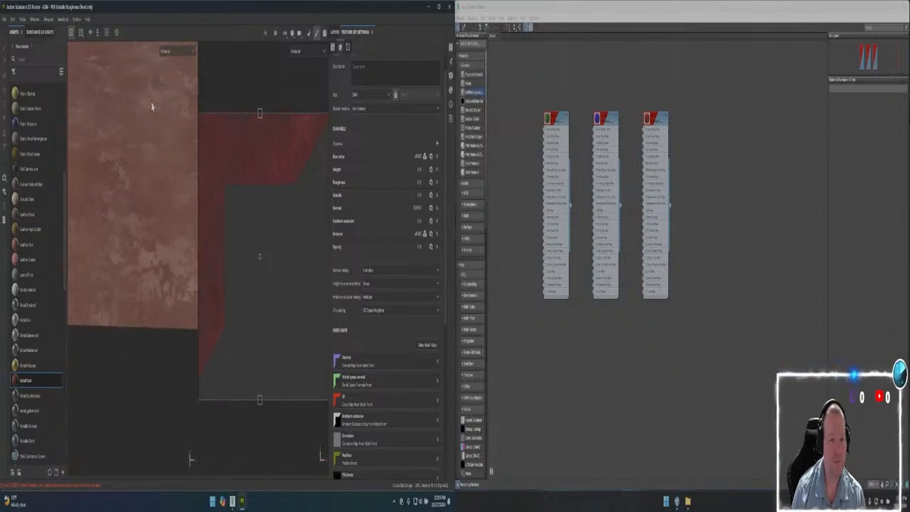
alt+middle_drag(151, 107, 149, 280)
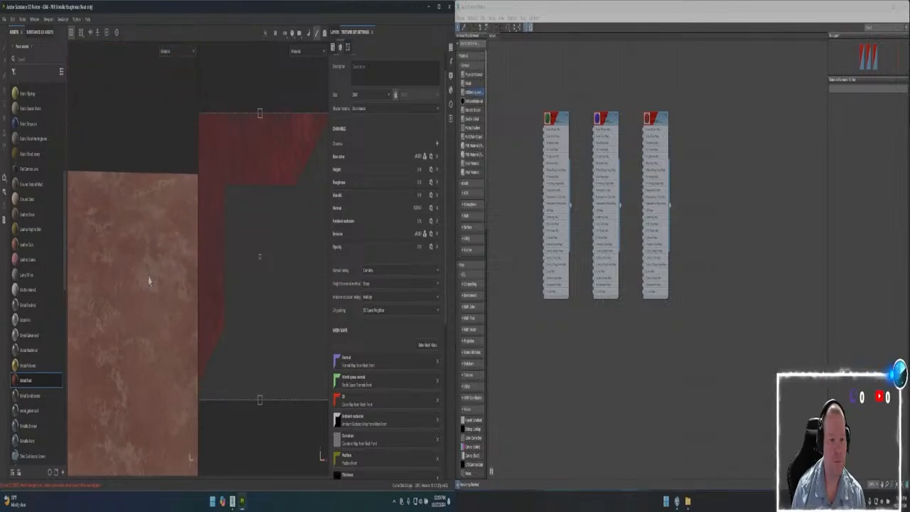
scroll(149, 280, up, 2)
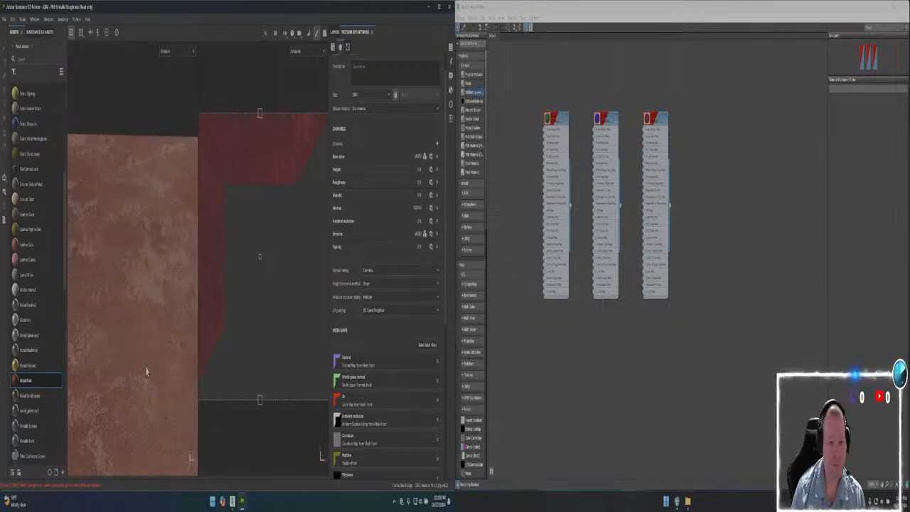
scroll(146, 362, up, 2)
scroll(141, 337, up, 2)
scroll(126, 311, up, 3)
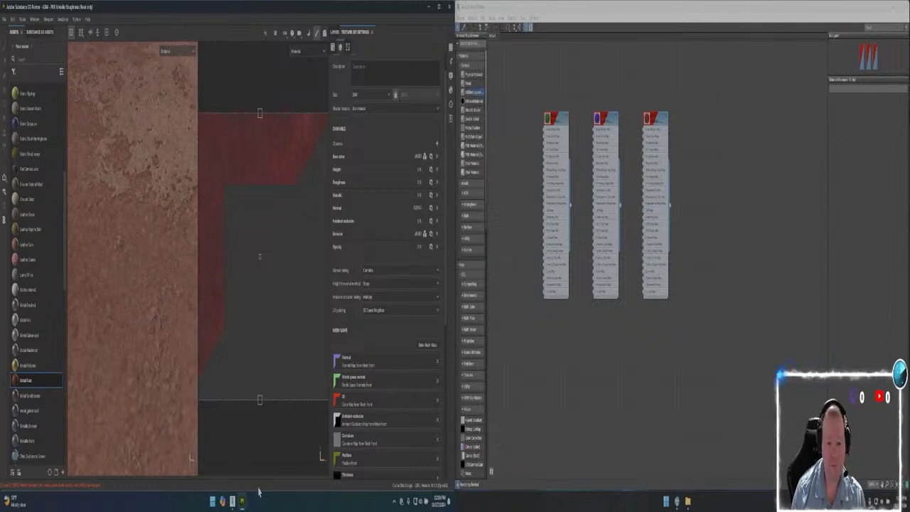
Switch to 3ds Max and select the Base box in the Front view to check its size and position against the other parts
click(233, 502)
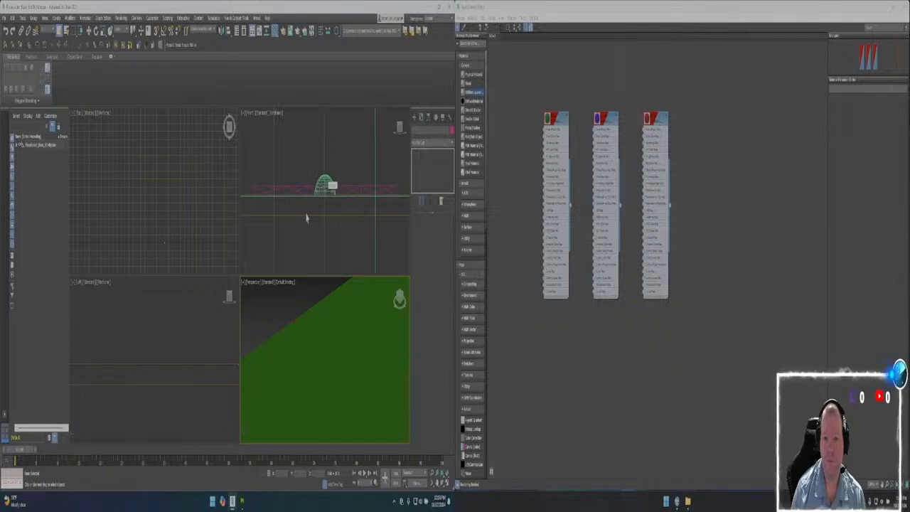
scroll(305, 234, down, 4)
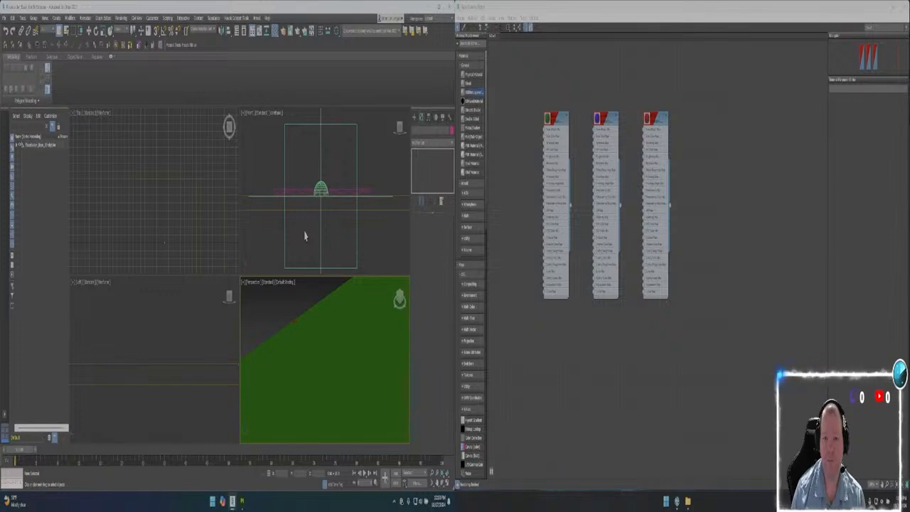
click(269, 210)
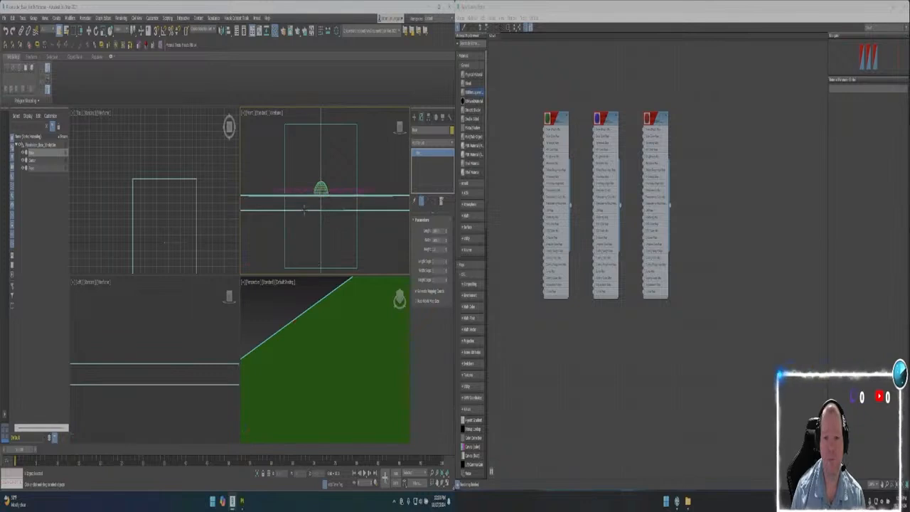
scroll(177, 249, up, 12)
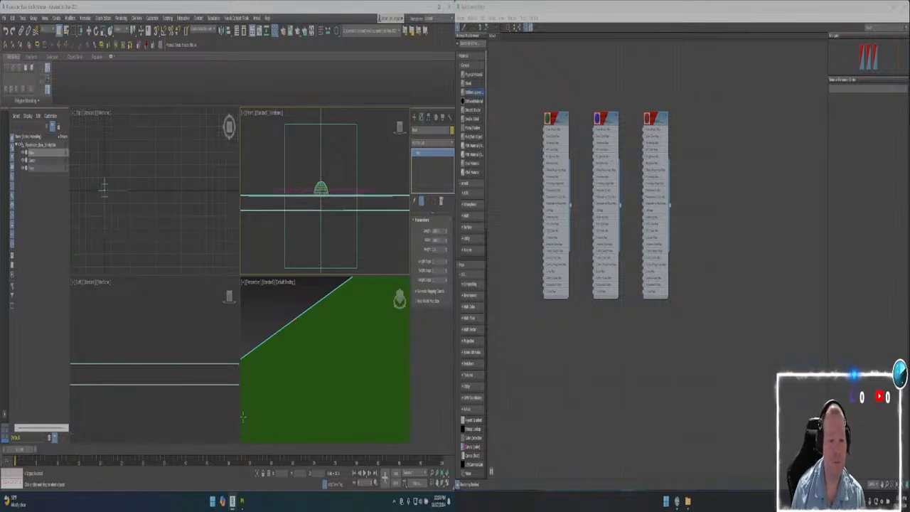
Switch back to Substance 3D Painter and make Center the active texture set
click(242, 501)
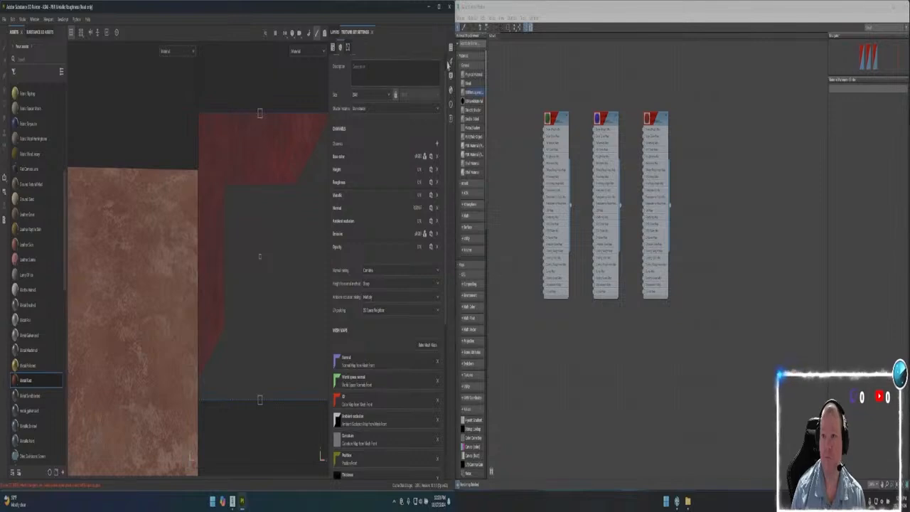
click(451, 47)
click(384, 85)
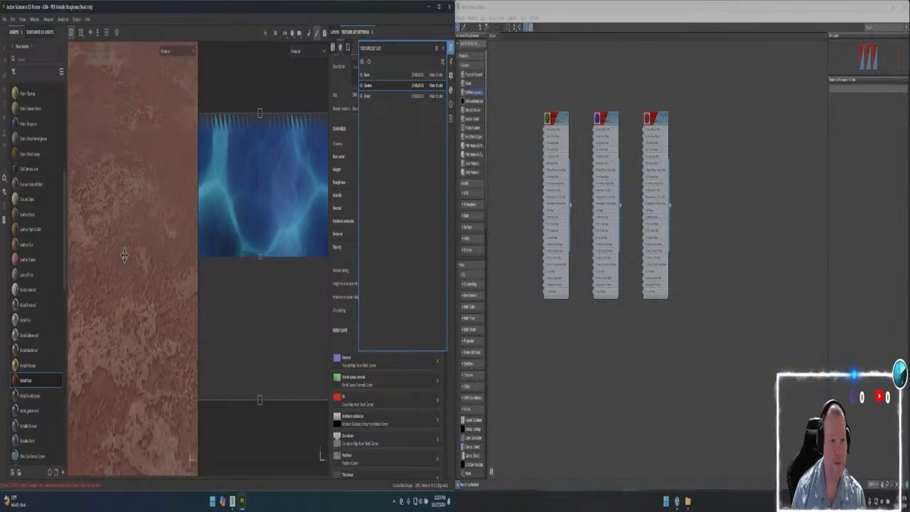
Examine the Base surface in the 3D view to locate the small blue Center part and inspect it up close
mouse_move(128, 332)
alt+mouse_down()
mouse_move(123, 286)
mouse_move(130, 340)
alt+mouse_up()
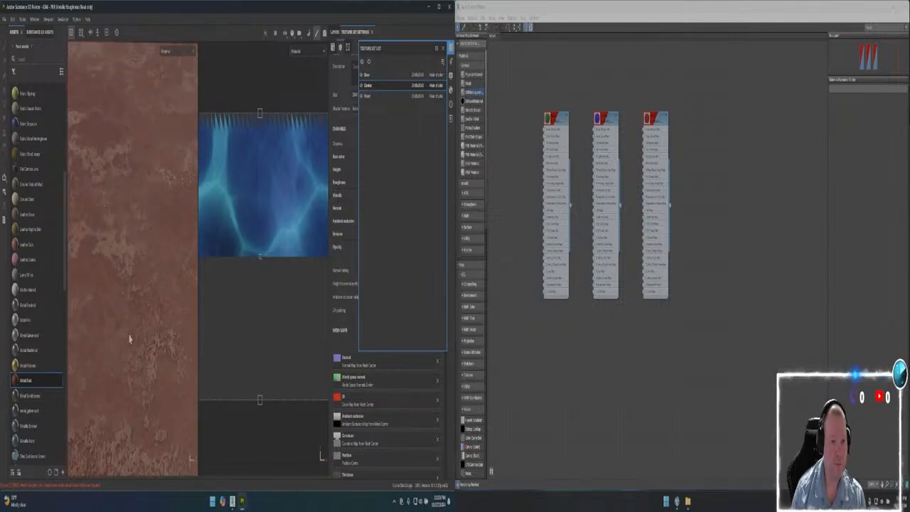
alt+drag(134, 226, 65, 334)
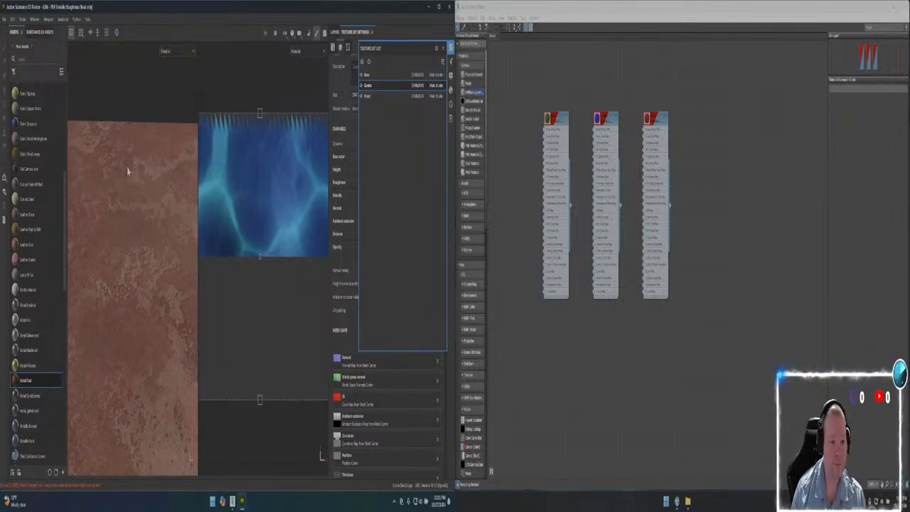
alt+drag(130, 397, 145, 74)
alt+drag(142, 146, 145, 189)
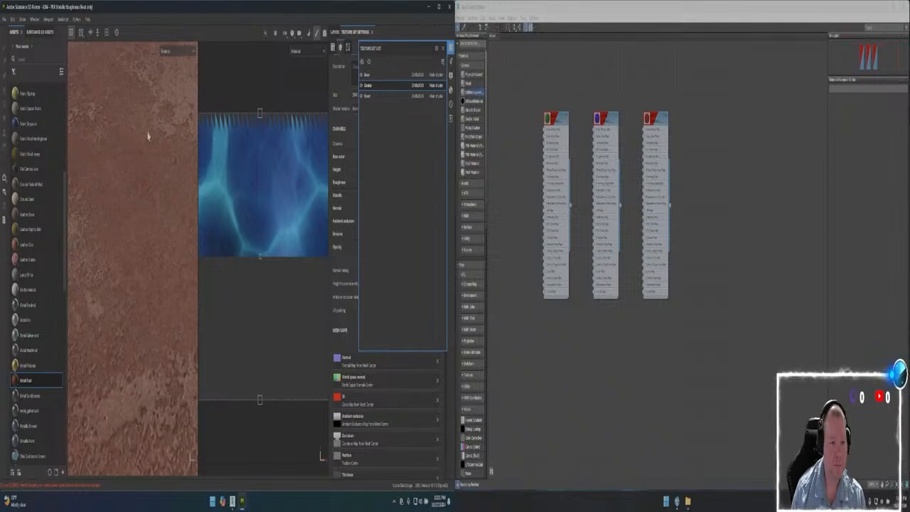
alt+drag(148, 135, 147, 163)
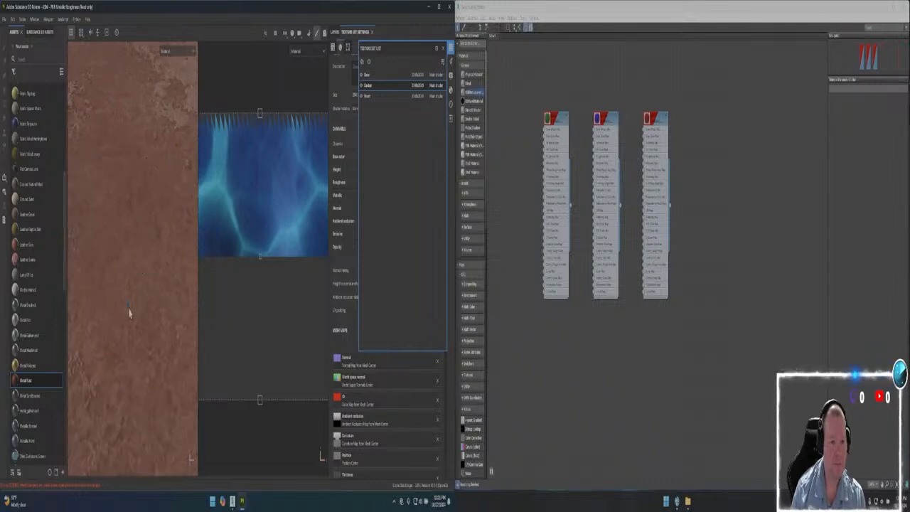
scroll(128, 324, up, 5)
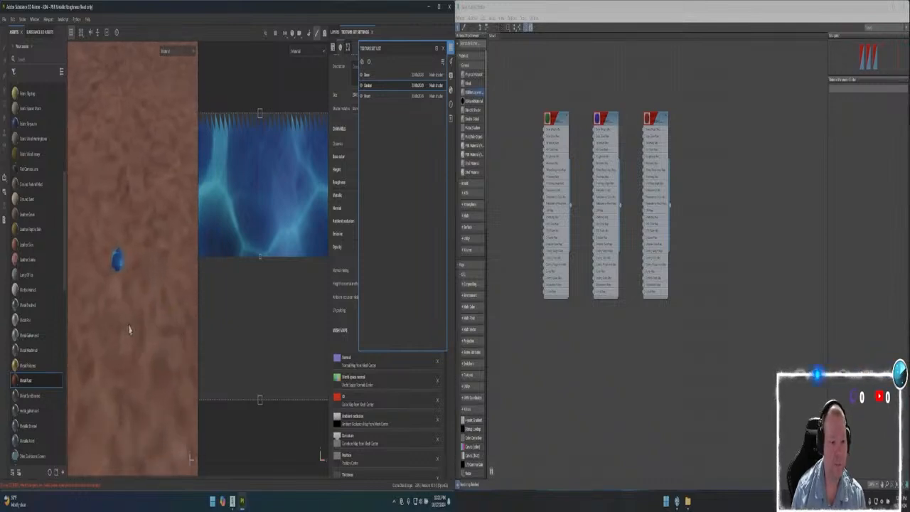
scroll(133, 279, down, 5)
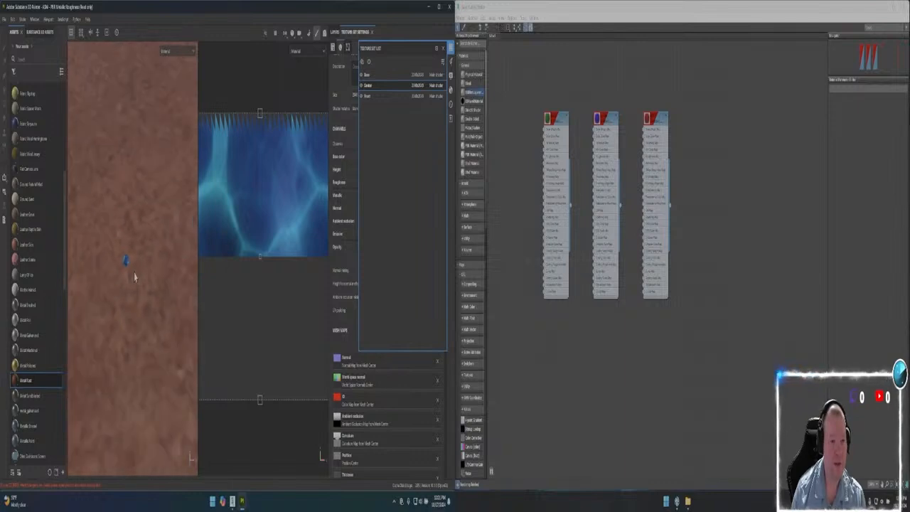
scroll(135, 289, down, 6)
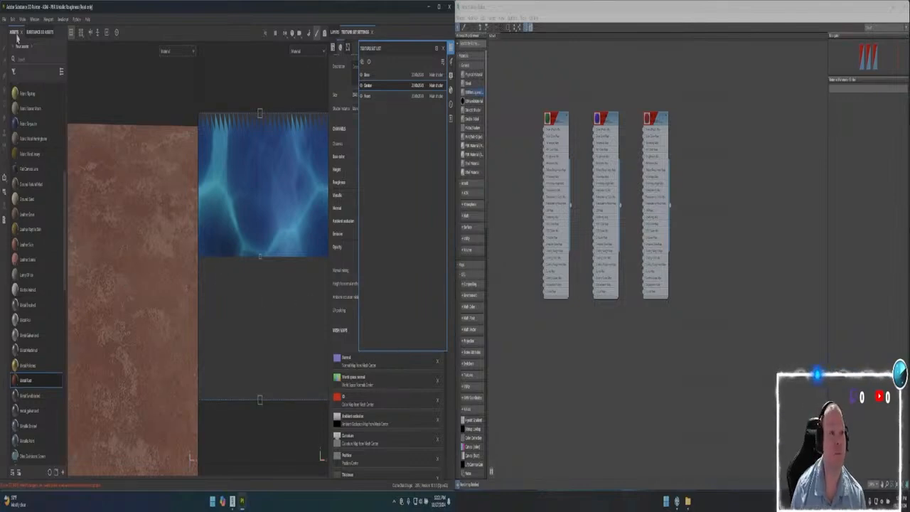
click(6, 20)
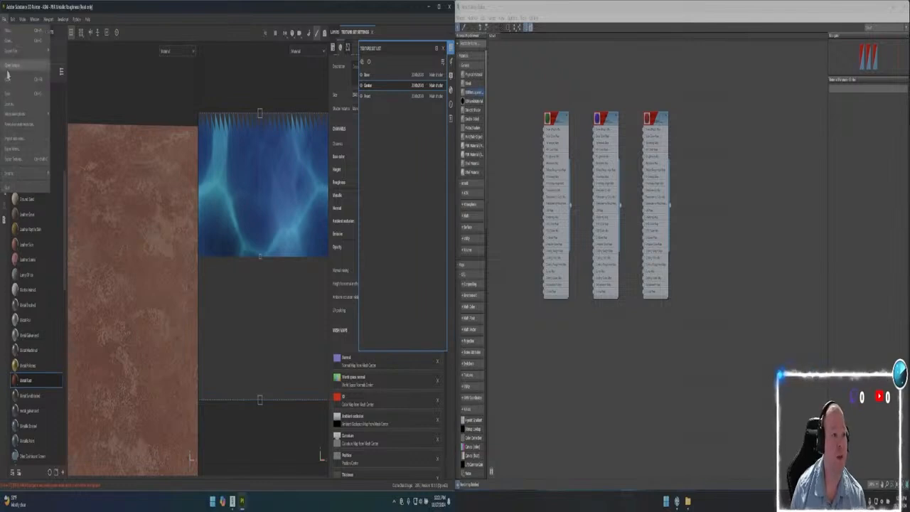
click(16, 162)
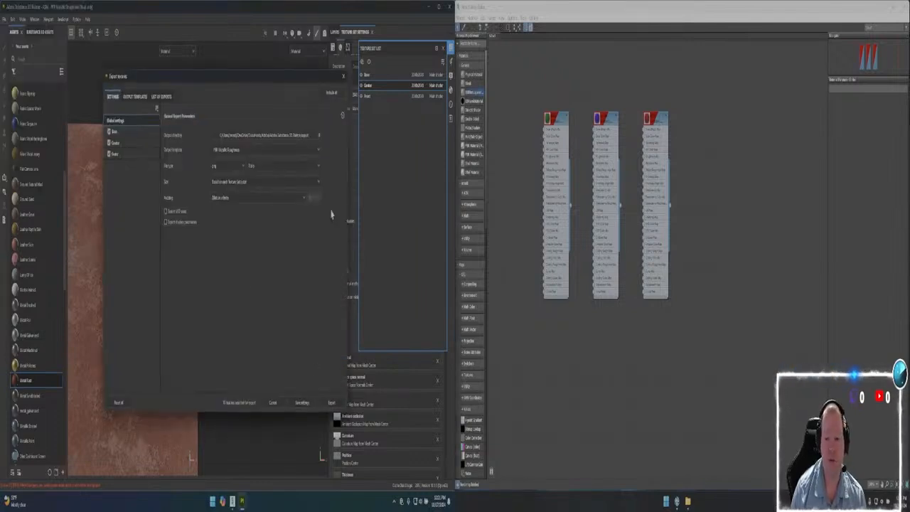
click(274, 404)
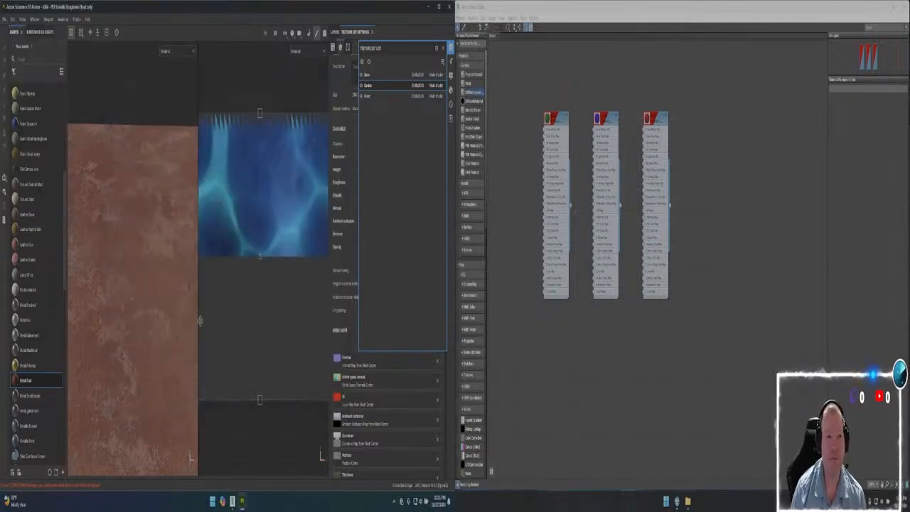
Save the project in the model's own Placeholder_Base folder under Assets, giving the file the same name as that folder
click(6, 20)
click(18, 102)
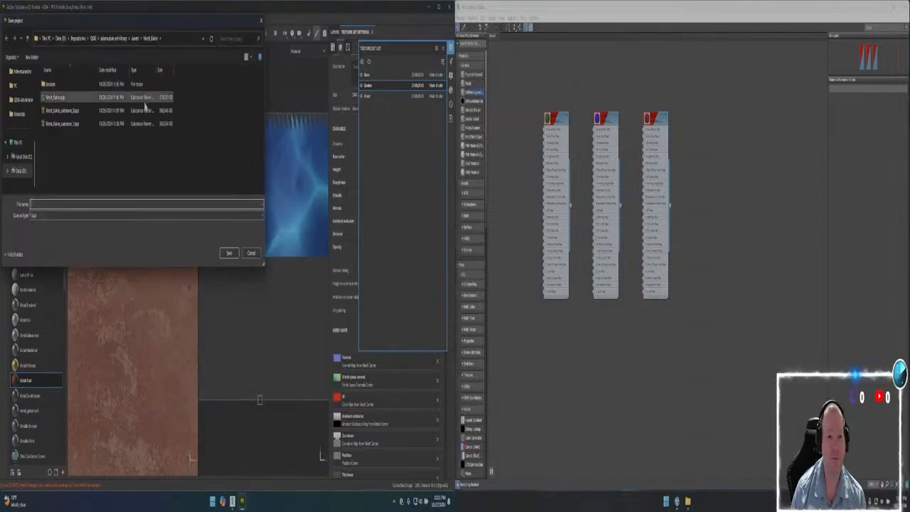
click(133, 38)
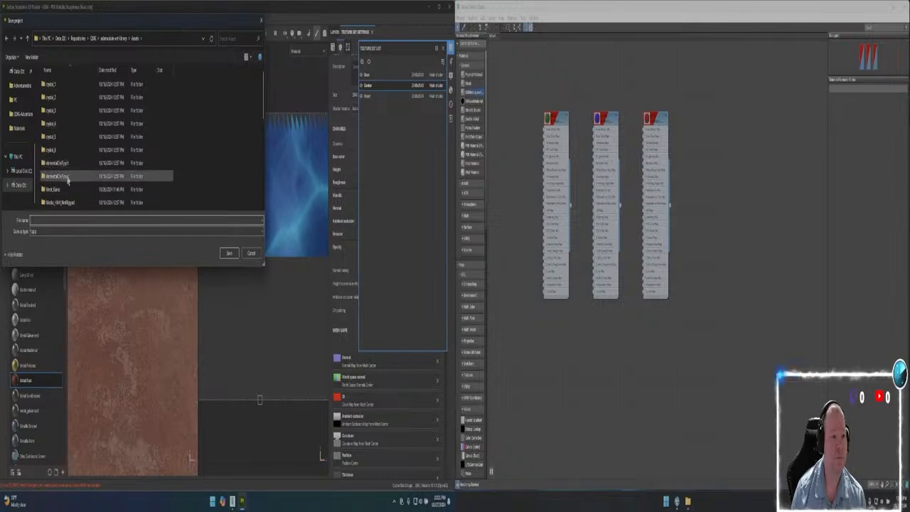
scroll(67, 177, down, 5)
click(74, 128)
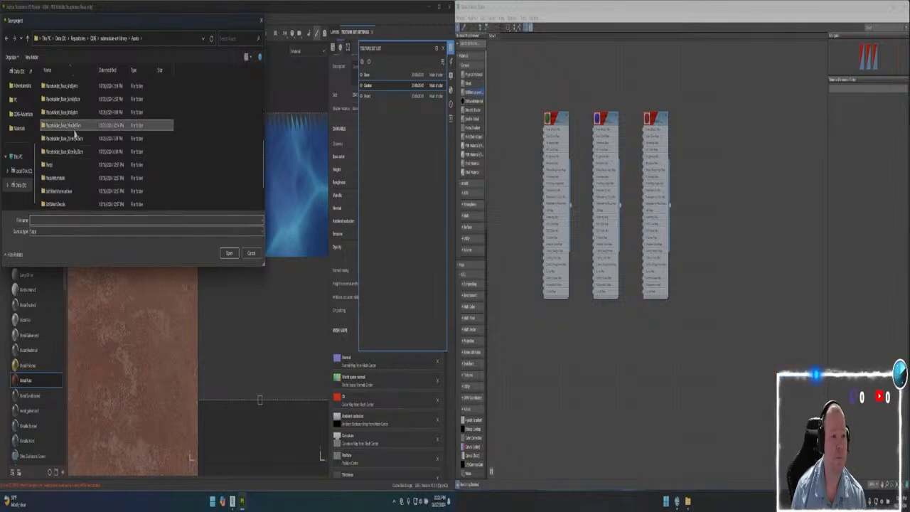
click(74, 127)
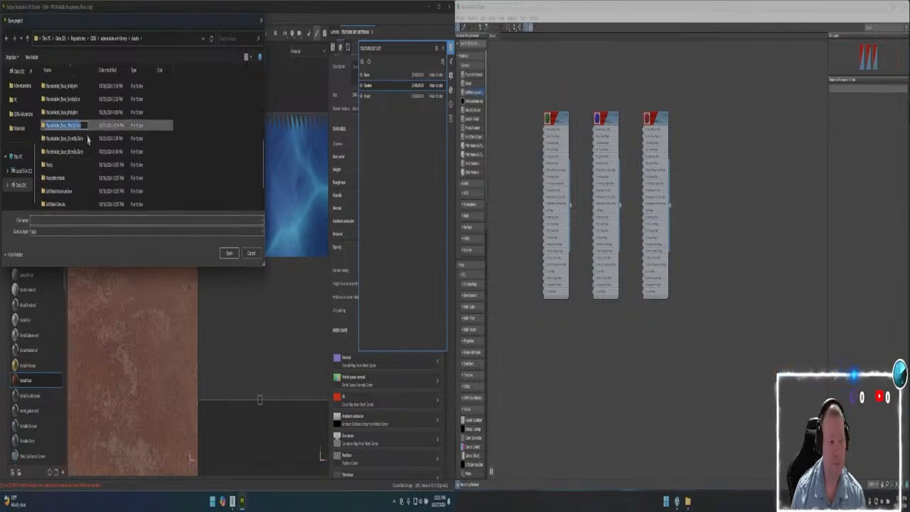
double_click(82, 129)
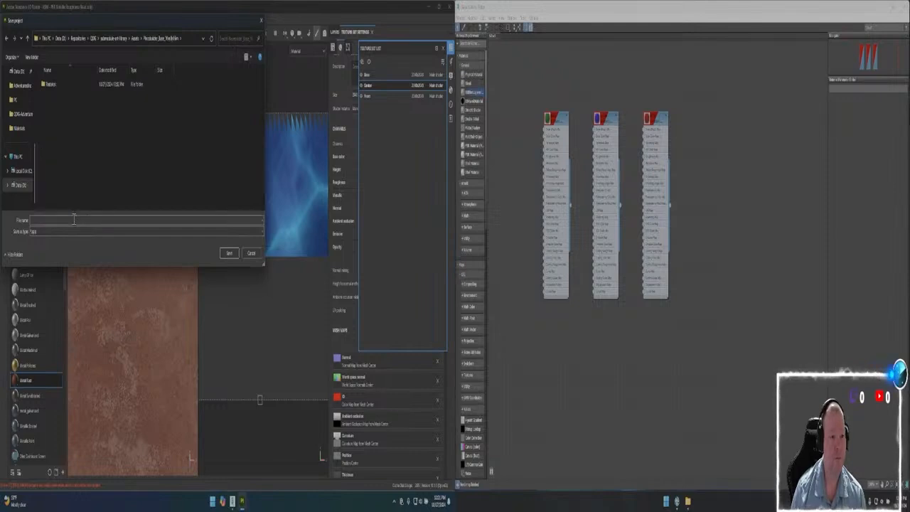
click(73, 219)
text(Placeholder_Base_RockBeTiles)
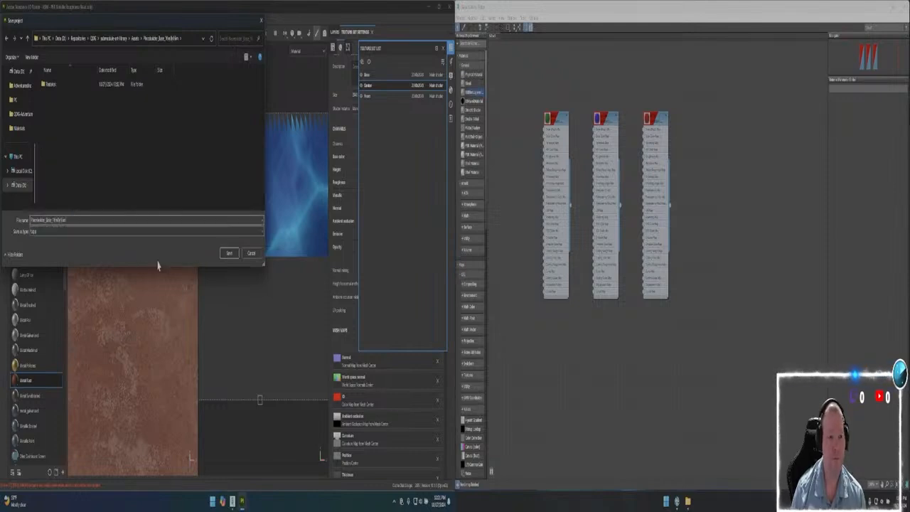
click(229, 253)
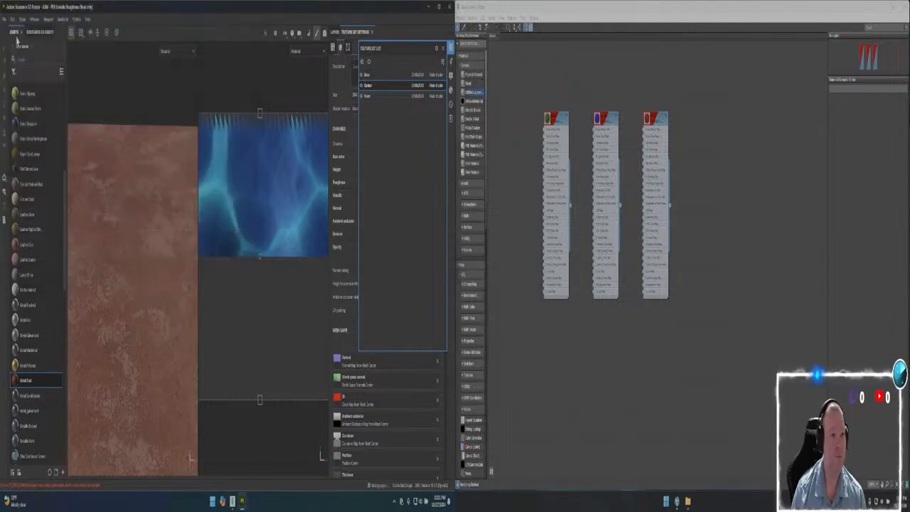
Set the texture export's output directory to the Textures folder inside the model's Placeholder_Base folder in the art library's Assets
click(4, 18)
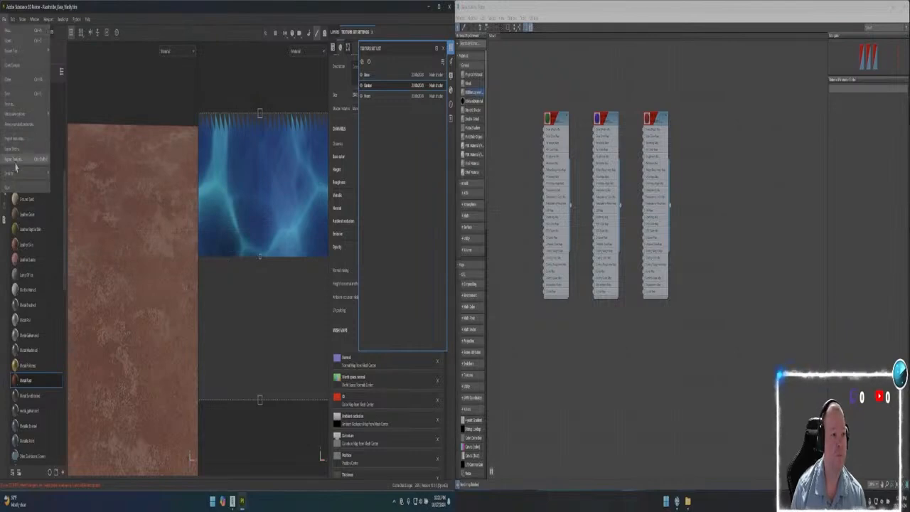
click(15, 163)
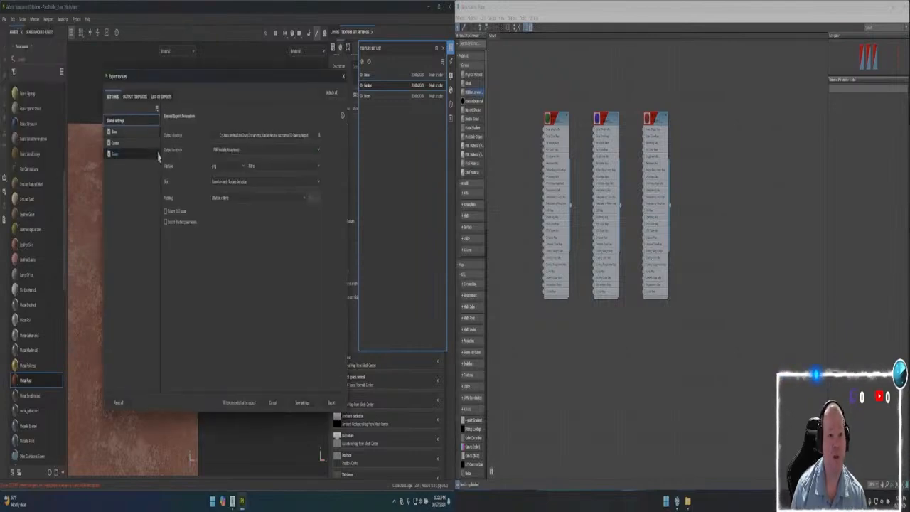
click(318, 135)
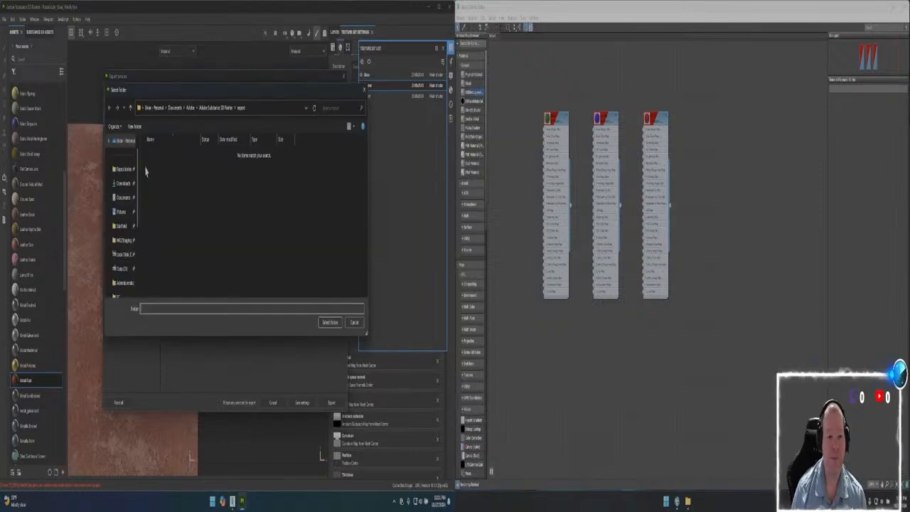
click(123, 172)
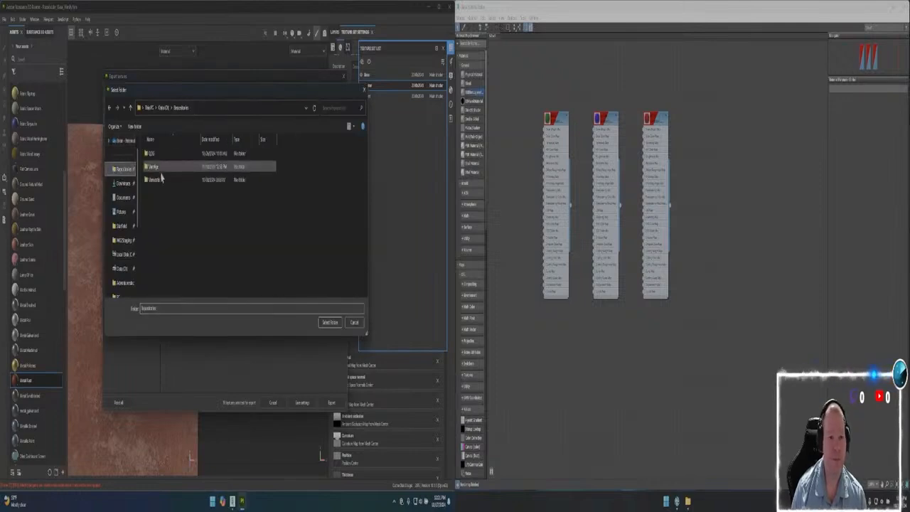
click(149, 154)
double_click(150, 156)
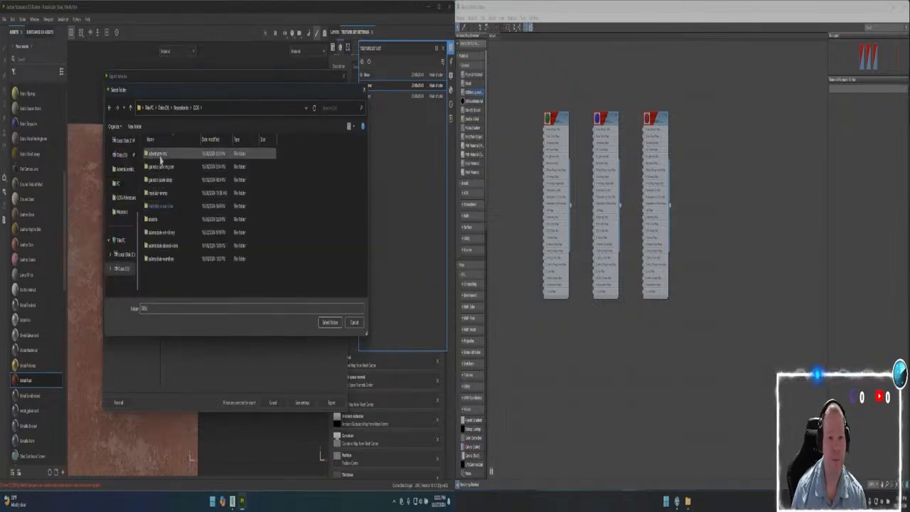
double_click(161, 232)
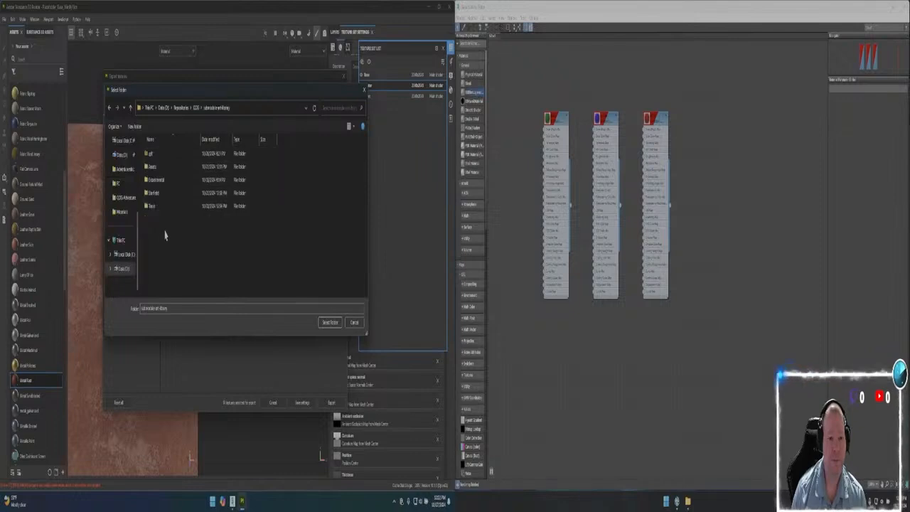
double_click(154, 166)
scroll(161, 222, down, 3)
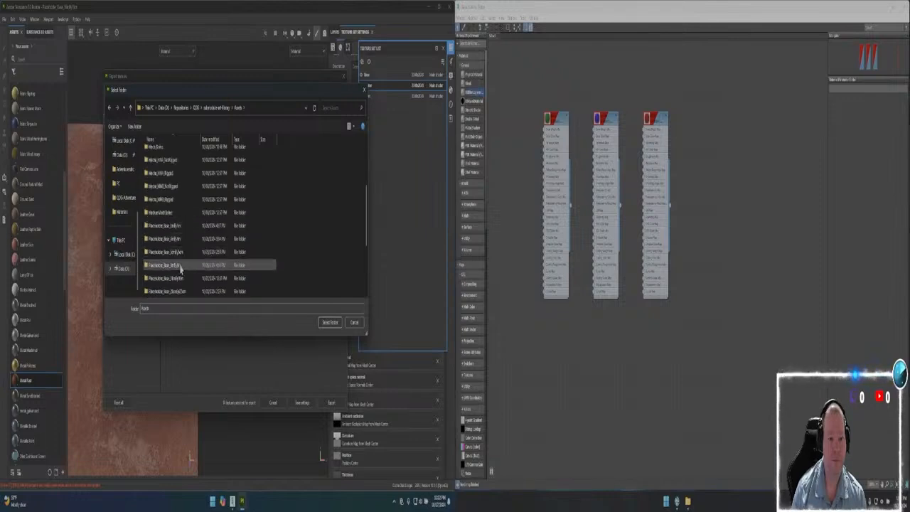
double_click(172, 238)
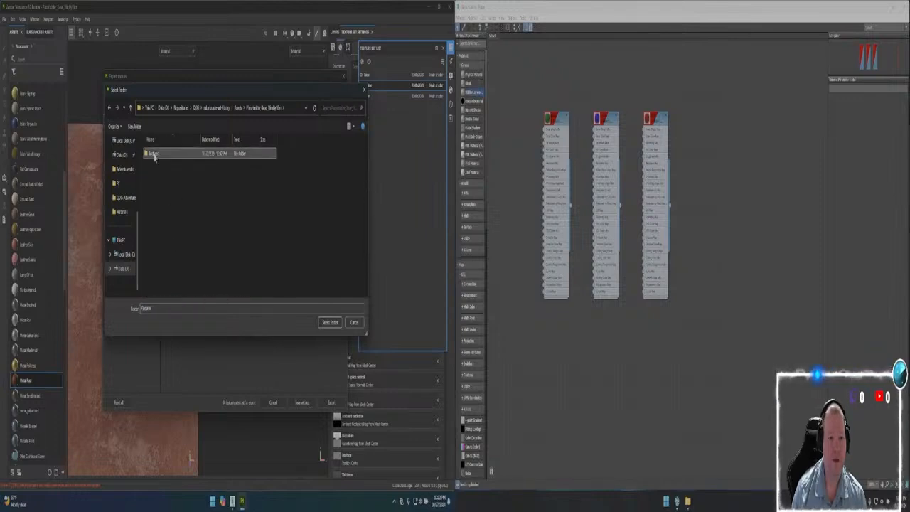
double_click(153, 155)
click(329, 322)
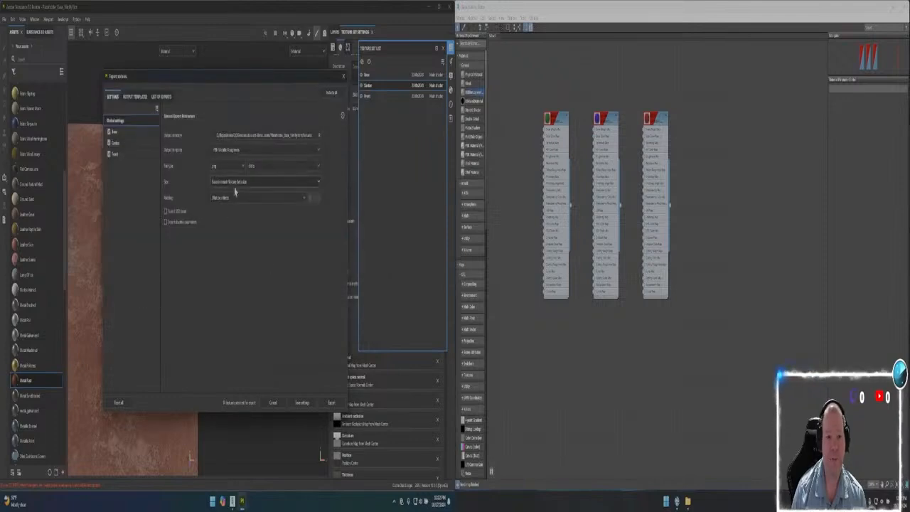
Set the export's output template to Starfield and its file type to the one based on the output template
click(232, 151)
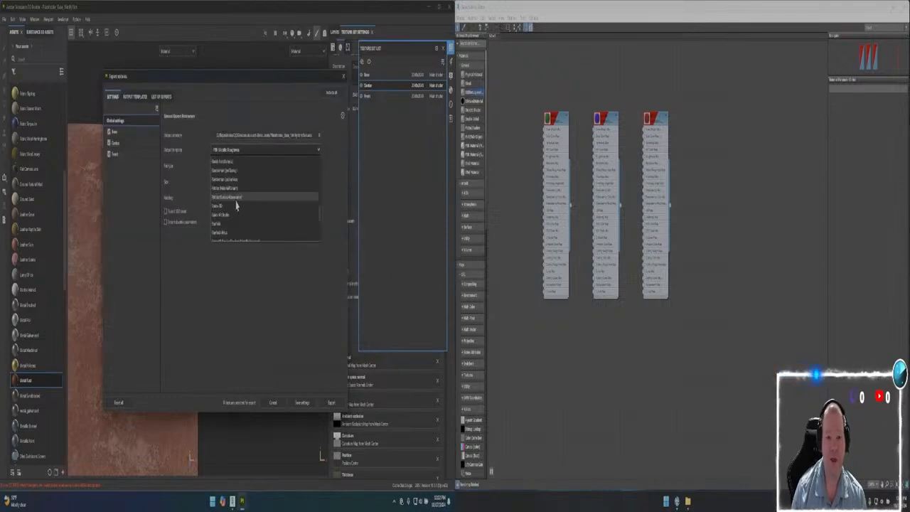
click(234, 226)
click(230, 169)
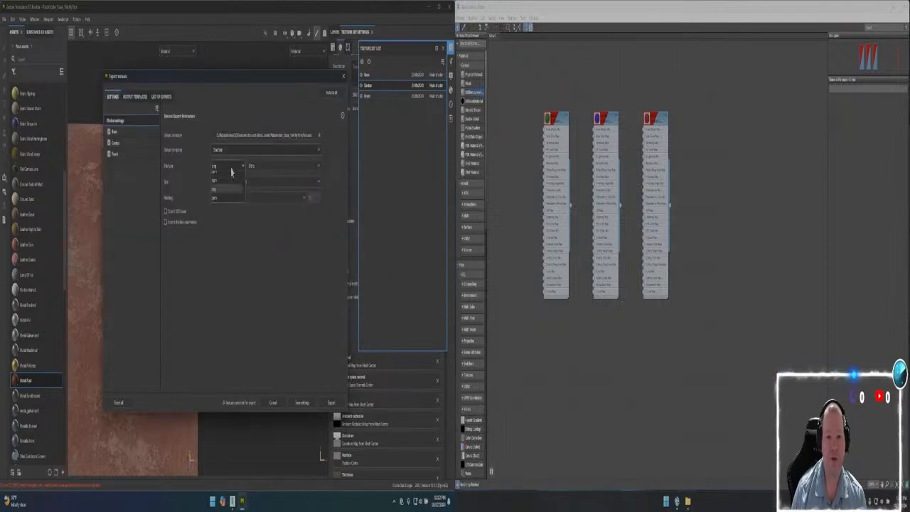
click(229, 185)
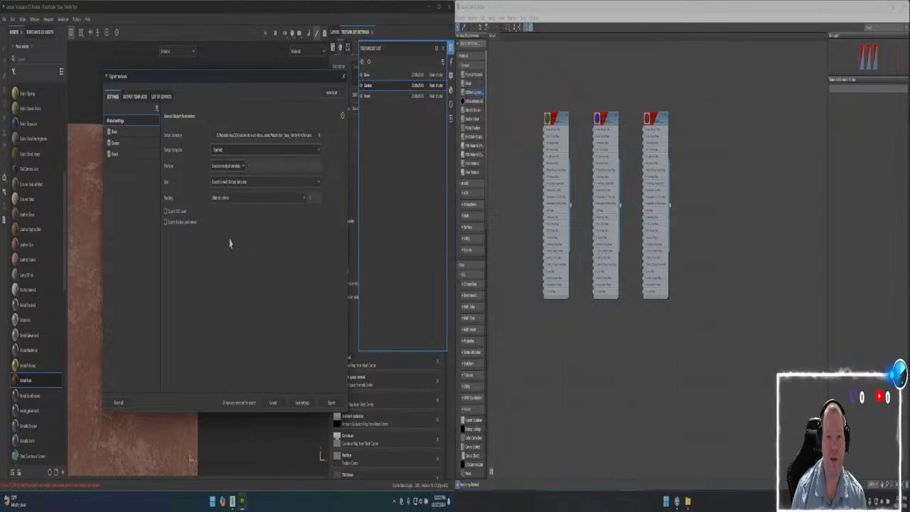
Review the list of exports for Base, Center and Front, export all the textures, and close the export window
click(162, 97)
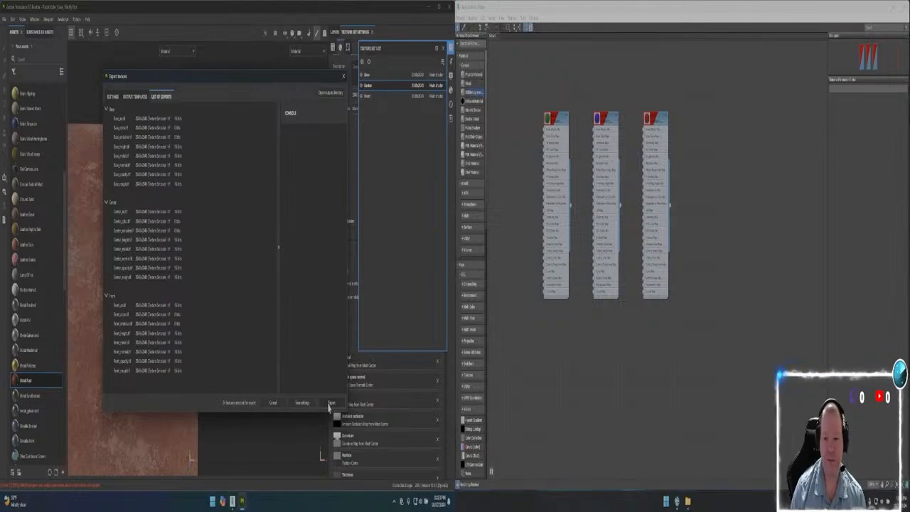
click(331, 404)
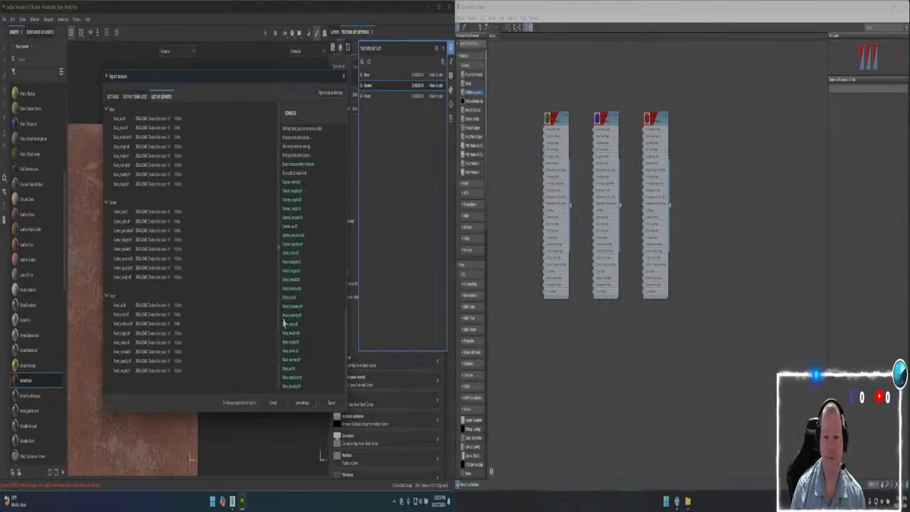
click(274, 404)
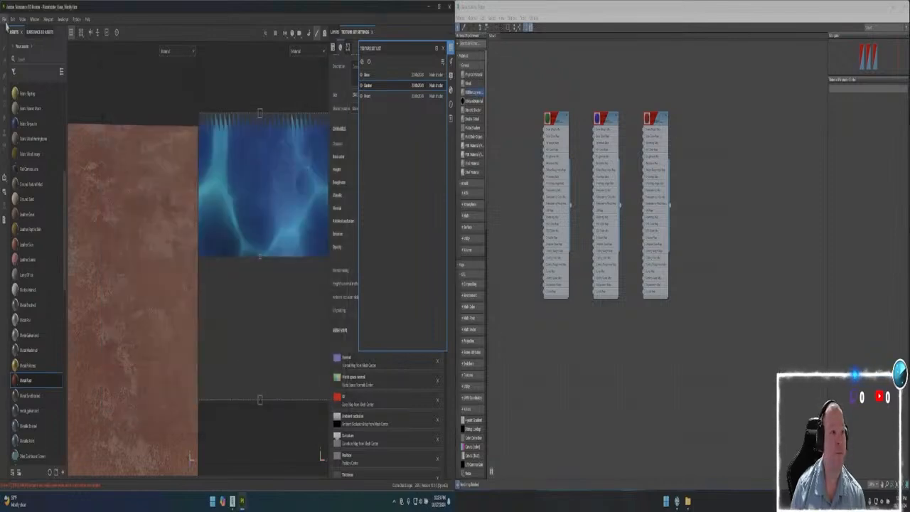
Check the recent export jobs and the Textures folder inside the model's PC folder for the converted Base, Center and Front textures
click(5, 19)
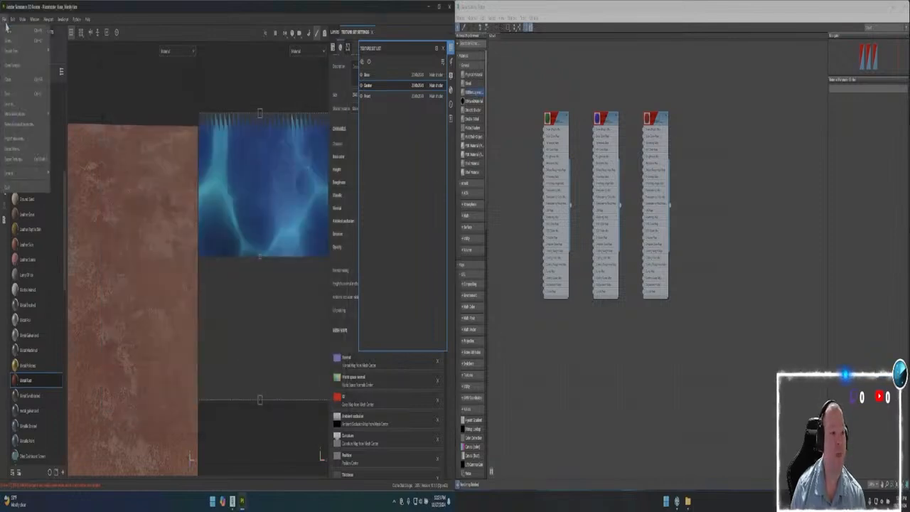
click(677, 501)
scroll(698, 329, down, 5)
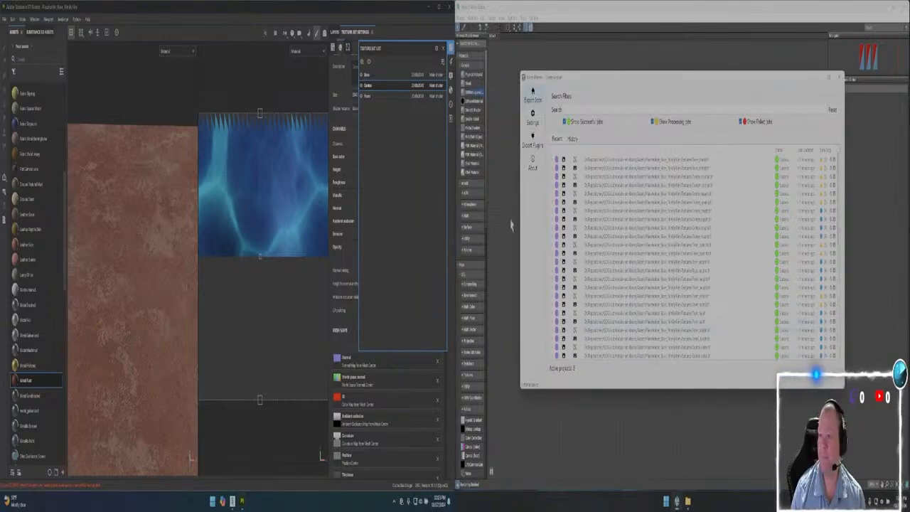
click(688, 501)
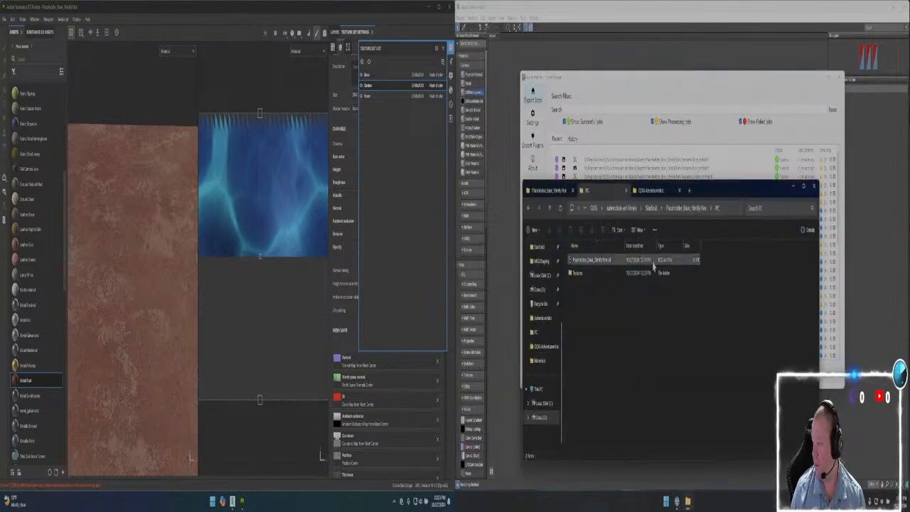
double_click(580, 277)
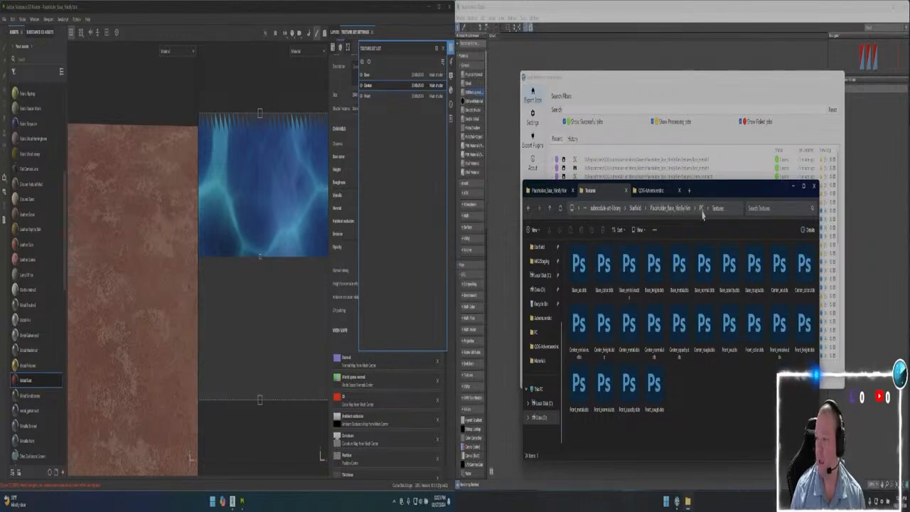
Copy the Placeholder_Base model file from the PC folder into the innermost folder under the Starfield mod's Meshes folder
click(702, 211)
click(604, 278)
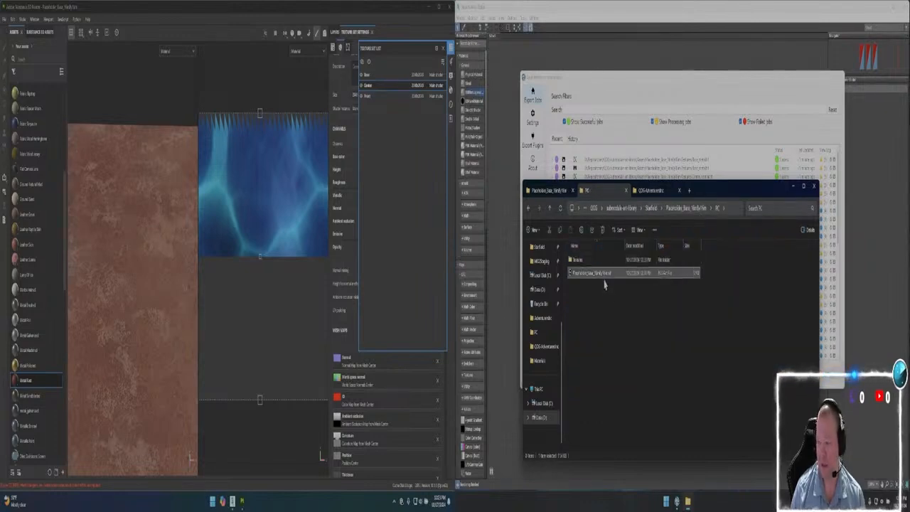
click(649, 190)
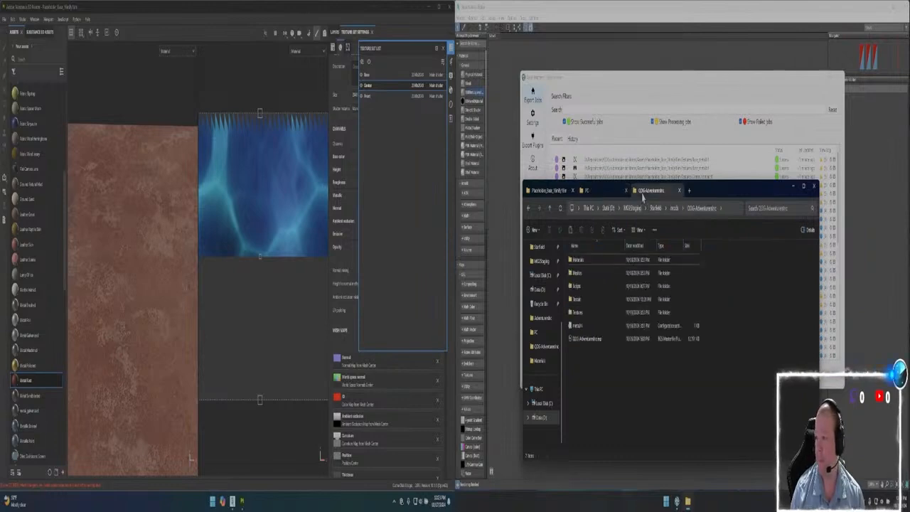
double_click(579, 275)
double_click(578, 262)
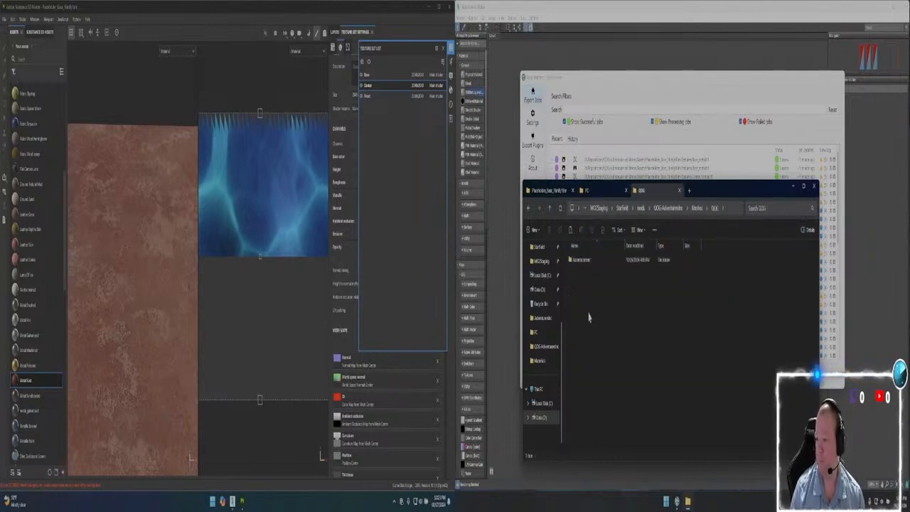
double_click(585, 262)
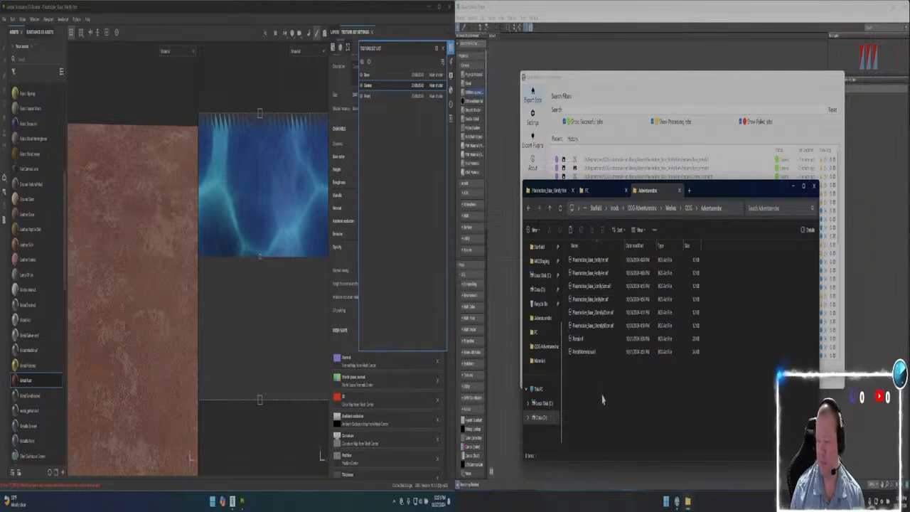
key(ctrl+v)
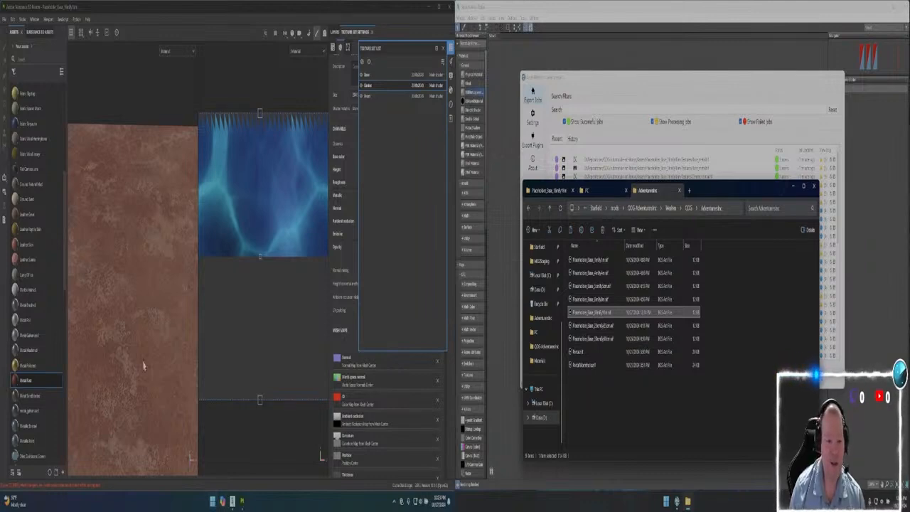
mouse_move(242, 502)
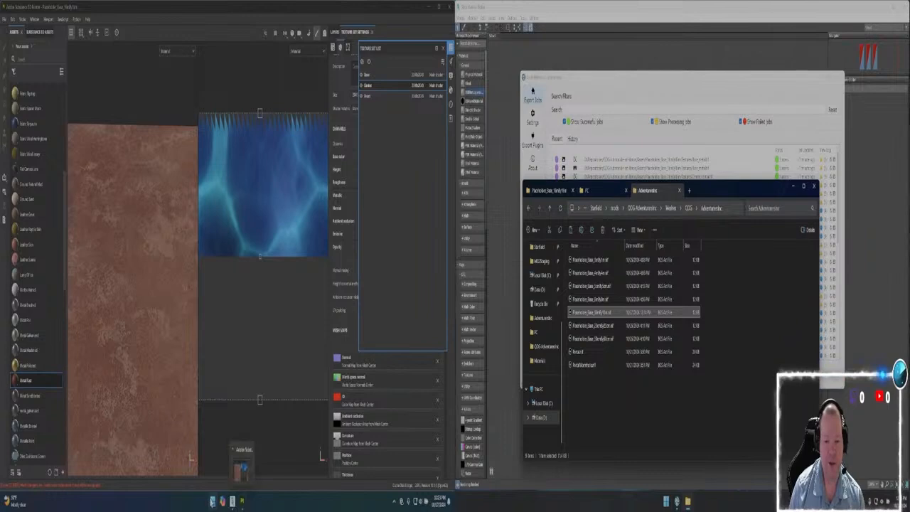
Launch Steam and Mod Organizer from the Gaming group, and close the Steam window
click(212, 501)
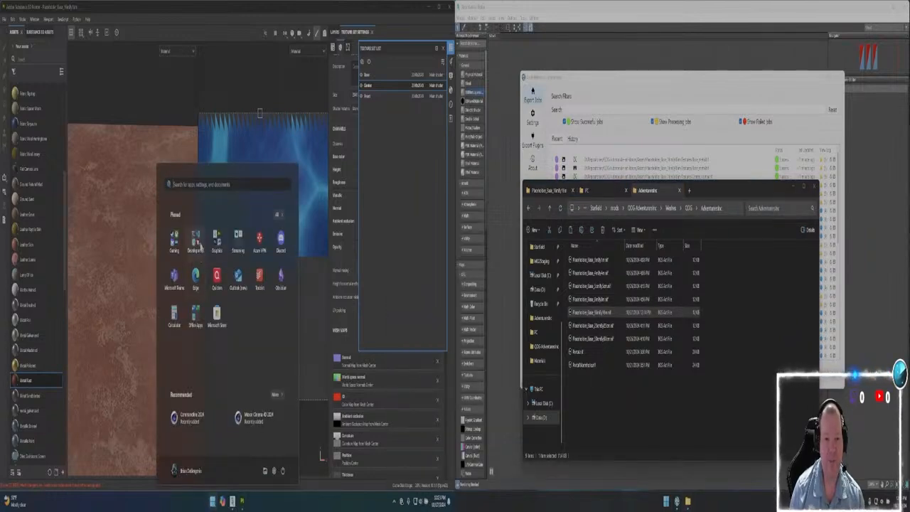
click(174, 242)
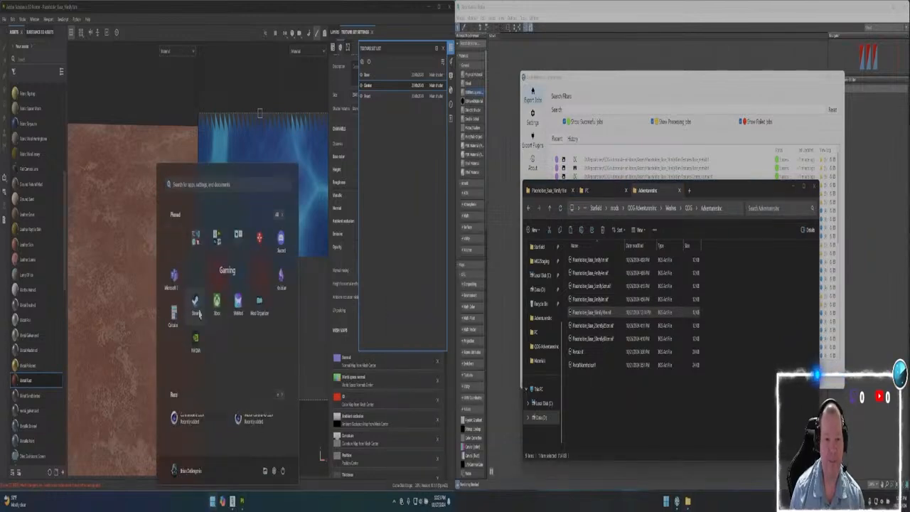
click(198, 314)
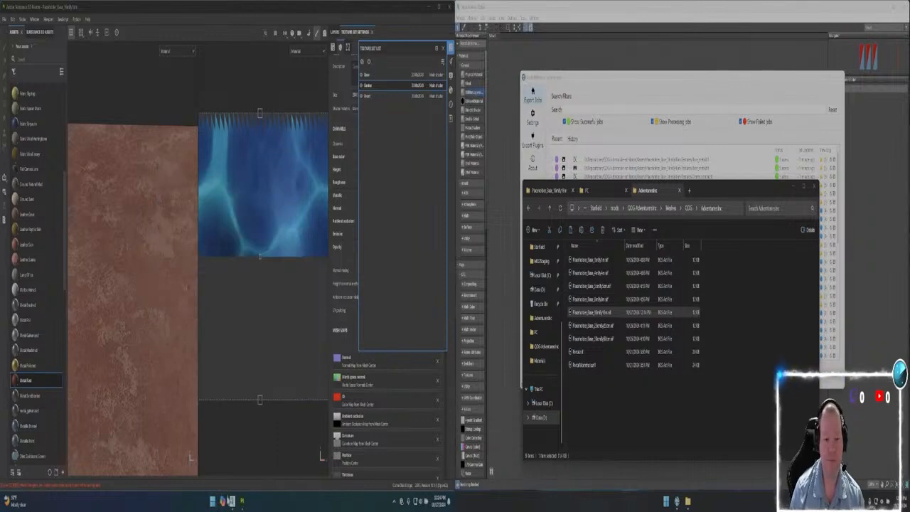
click(212, 502)
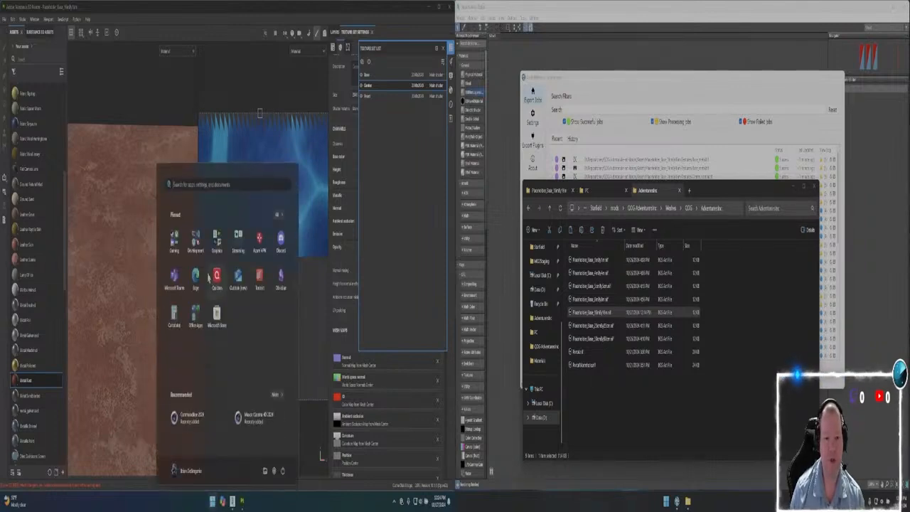
click(174, 242)
click(257, 302)
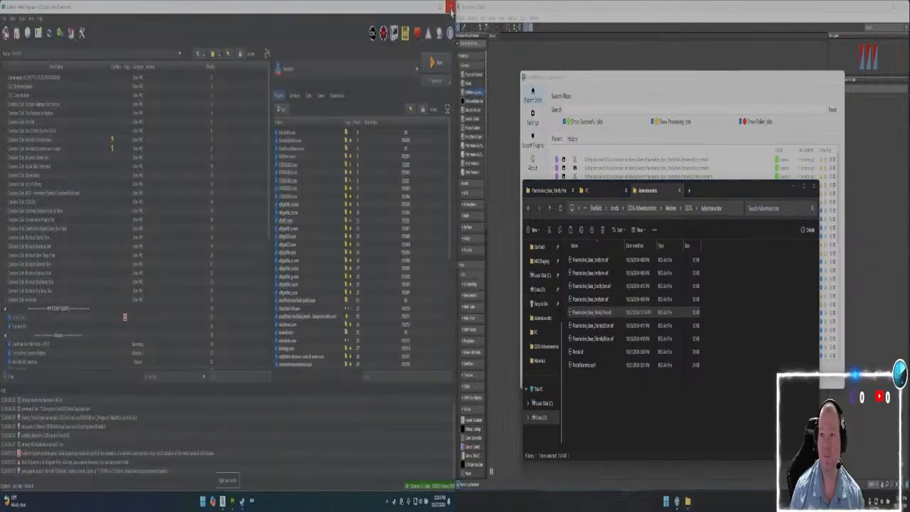
click(242, 501)
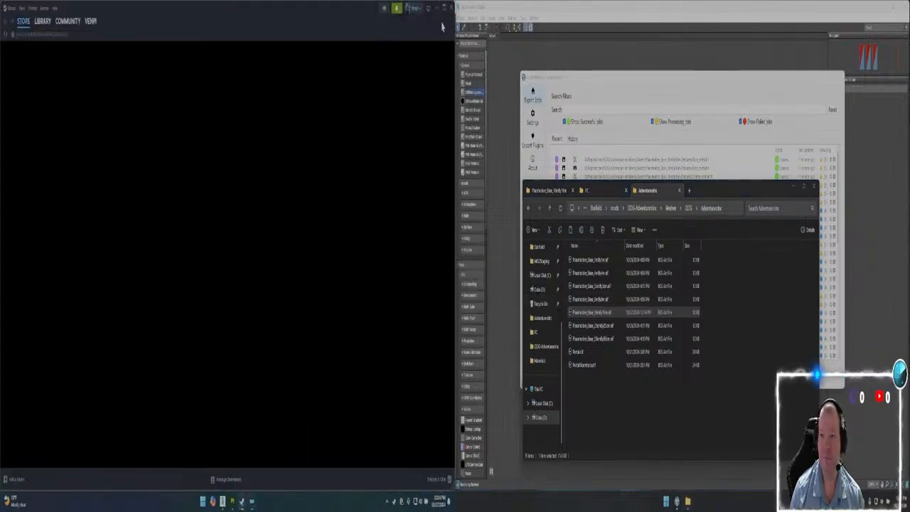
click(451, 8)
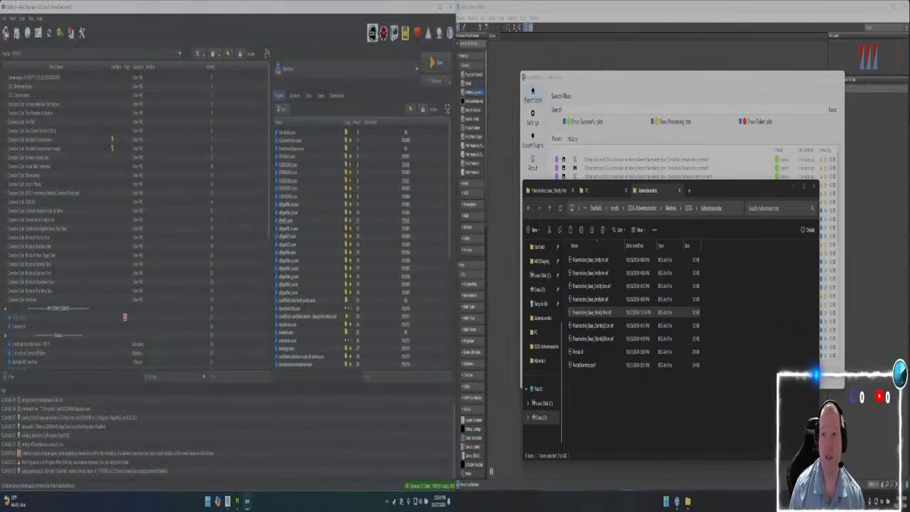
Launch the Creation Kit from Mod Organizer and open its Material Editor
click(372, 34)
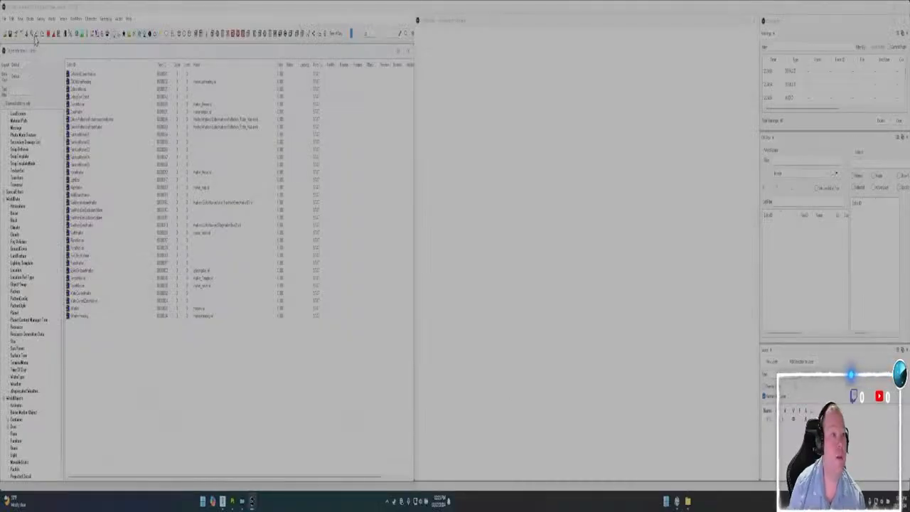
click(20, 19)
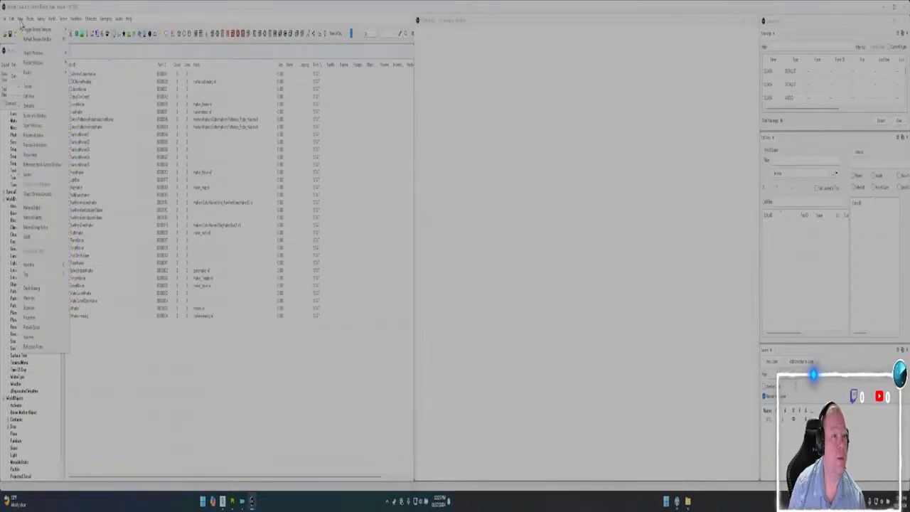
click(37, 213)
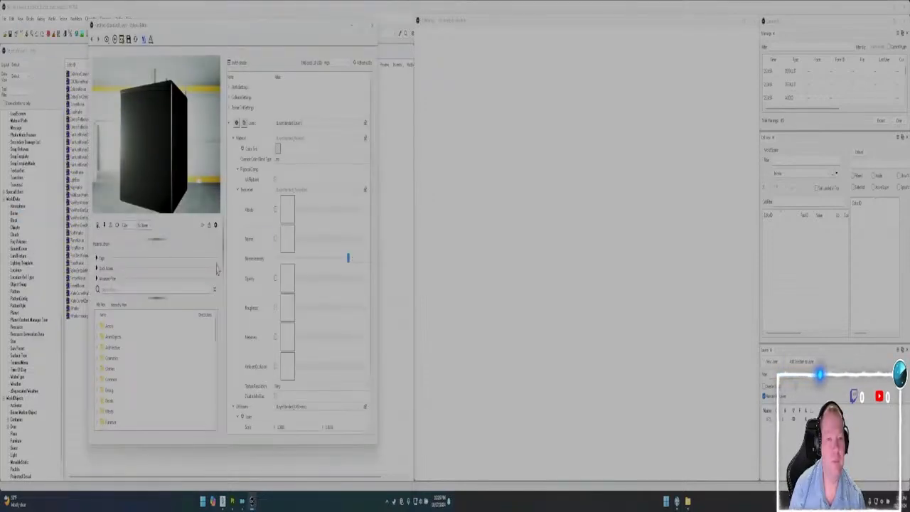
Load the Placeholder_Base material from the mod's folder, examine its texture slots, and locate the Placeholder_Center and Placeholder_Front materials
scroll(106, 356, down, 5)
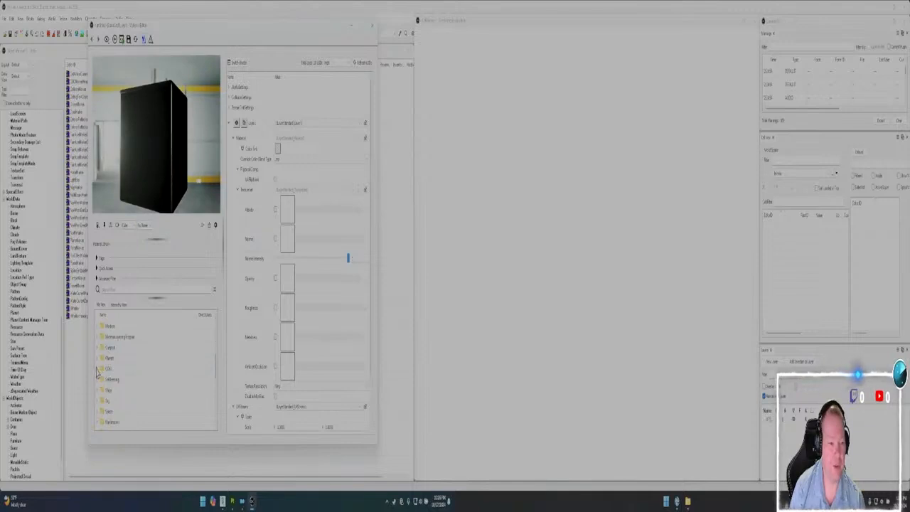
click(107, 369)
scroll(123, 378, down, 2)
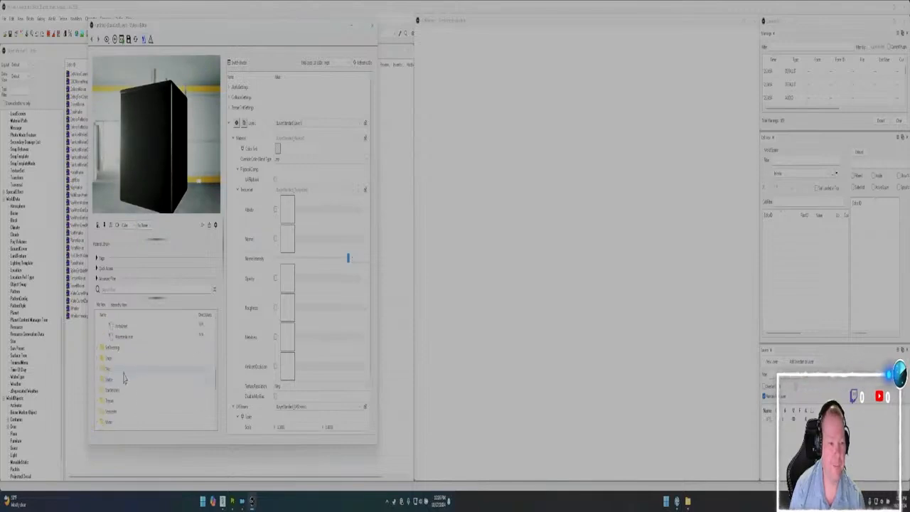
click(123, 378)
click(130, 358)
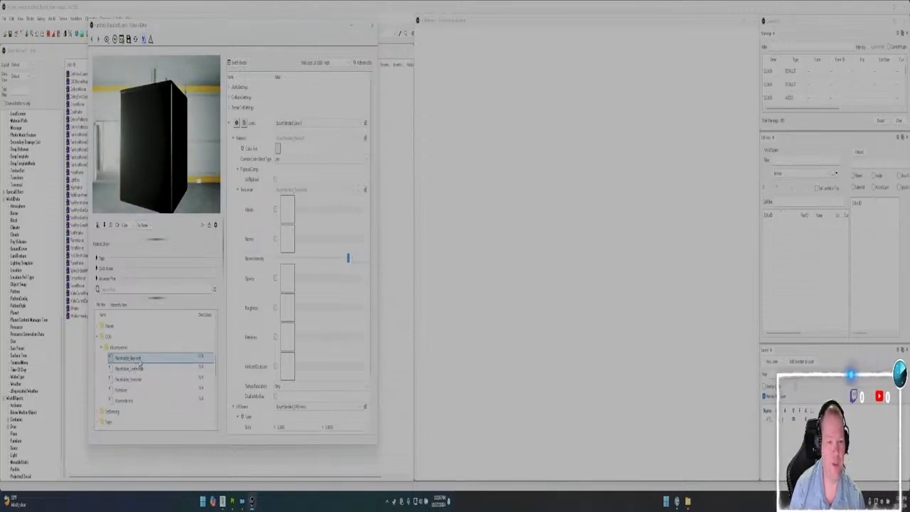
mouse_move(282, 253)
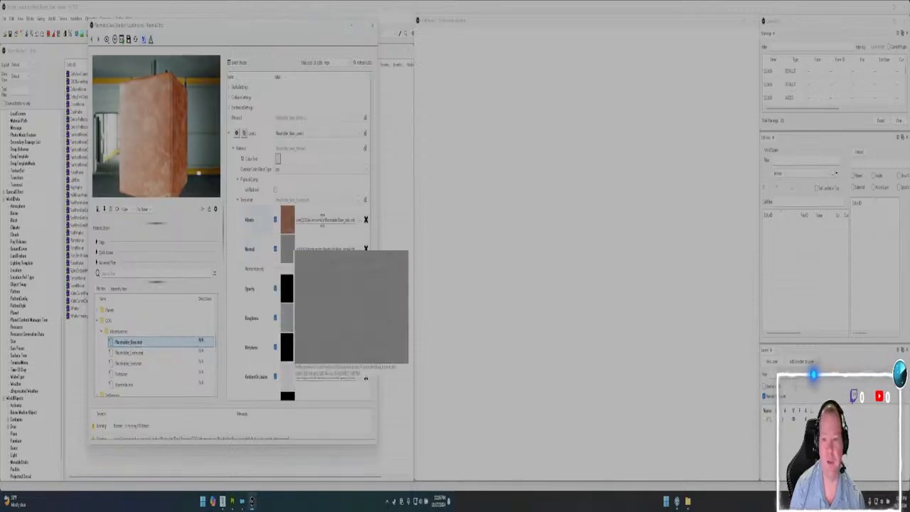
scroll(326, 339, down, 3)
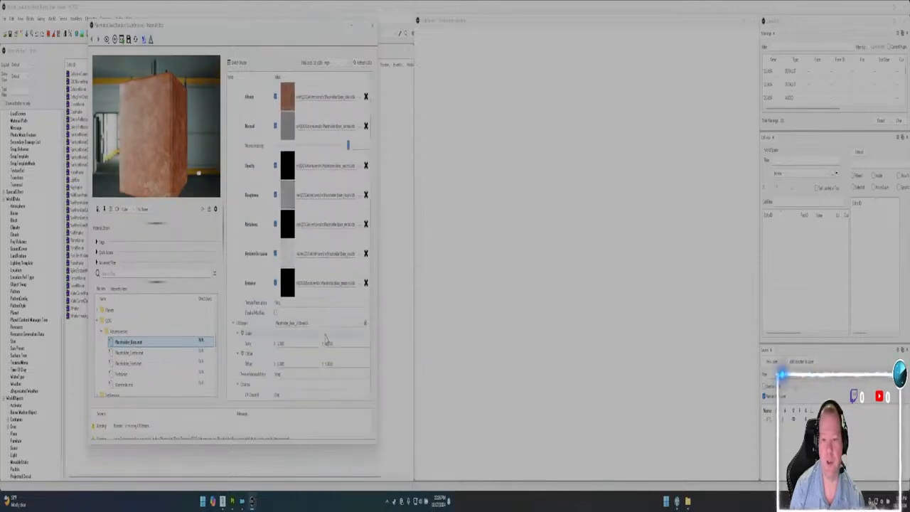
scroll(325, 339, up, 5)
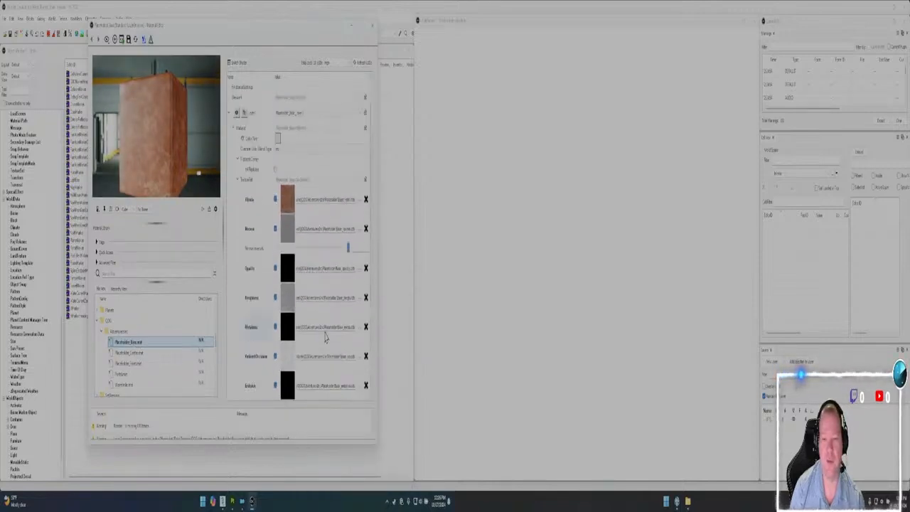
click(143, 355)
click(141, 364)
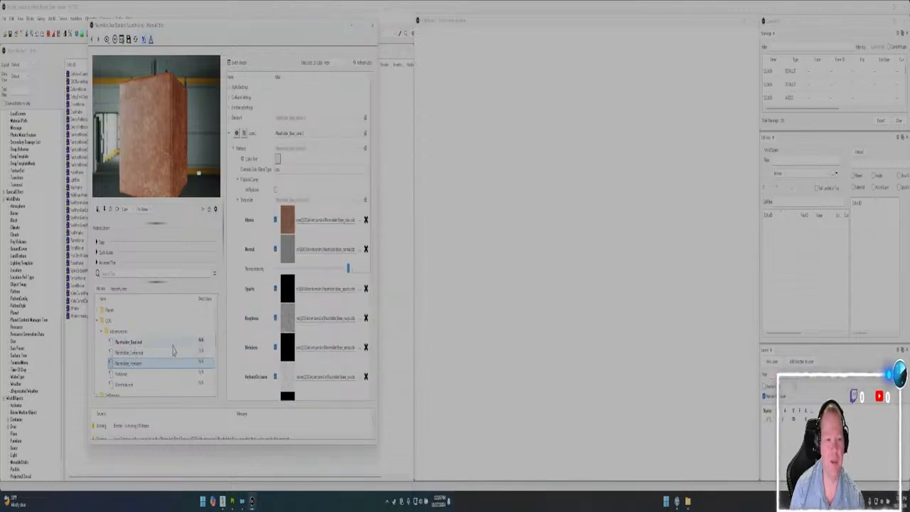
Close the Material Editor and the Creation Kit, and return to Mod Organizer
click(373, 27)
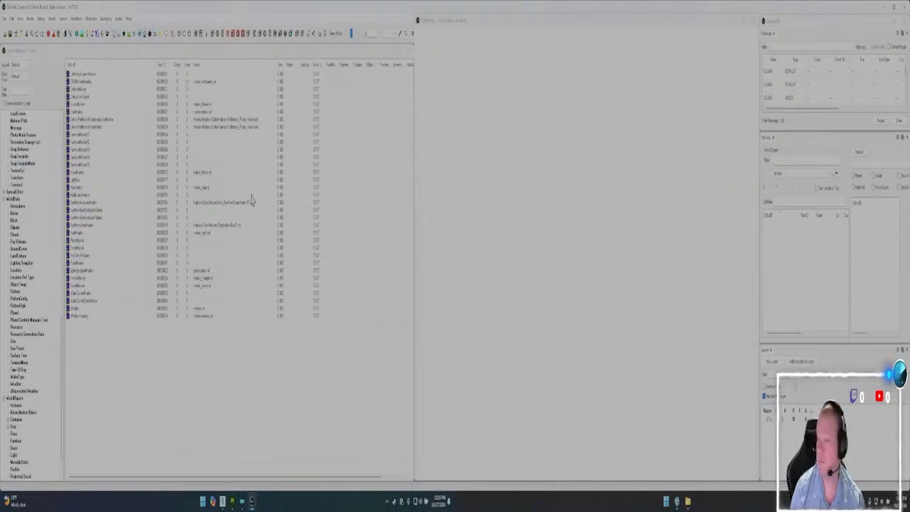
click(241, 502)
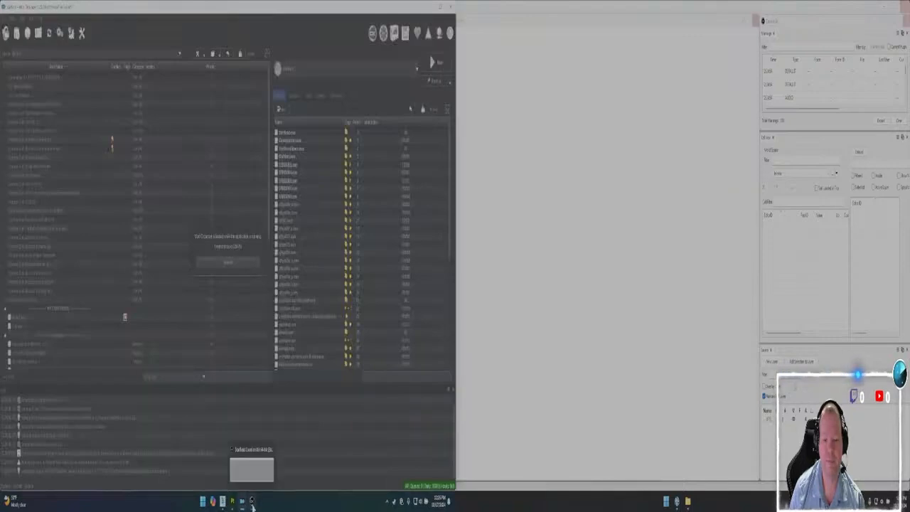
click(252, 502)
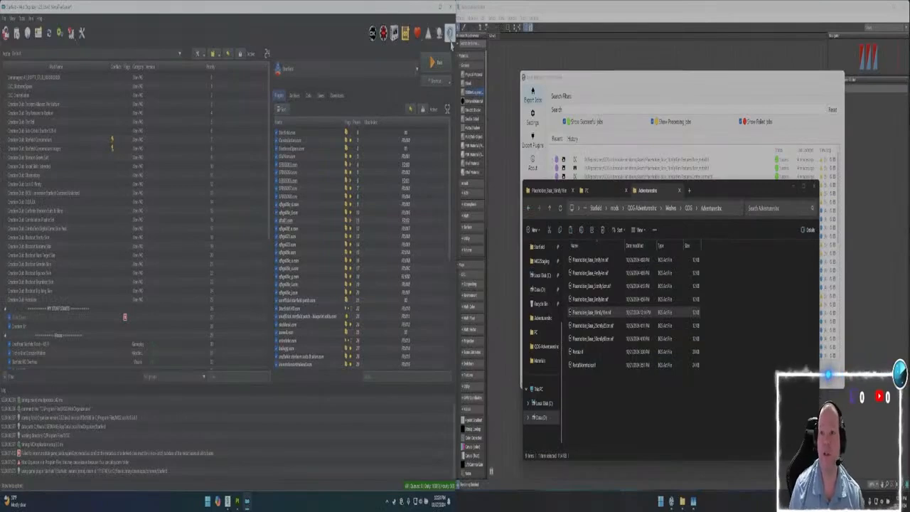
Launch NifSkope from Mod Organizer and open the newly copied Placeholder_Base model from the mod's meshes folder
click(395, 34)
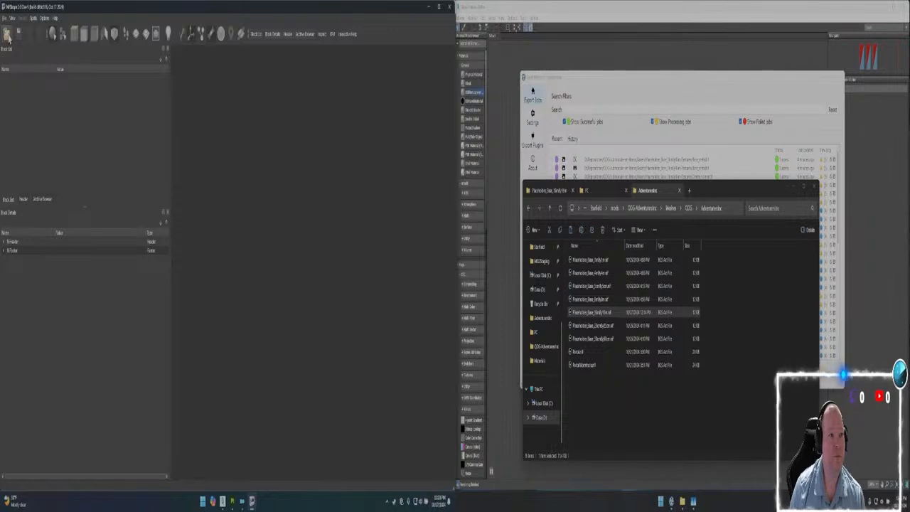
click(8, 36)
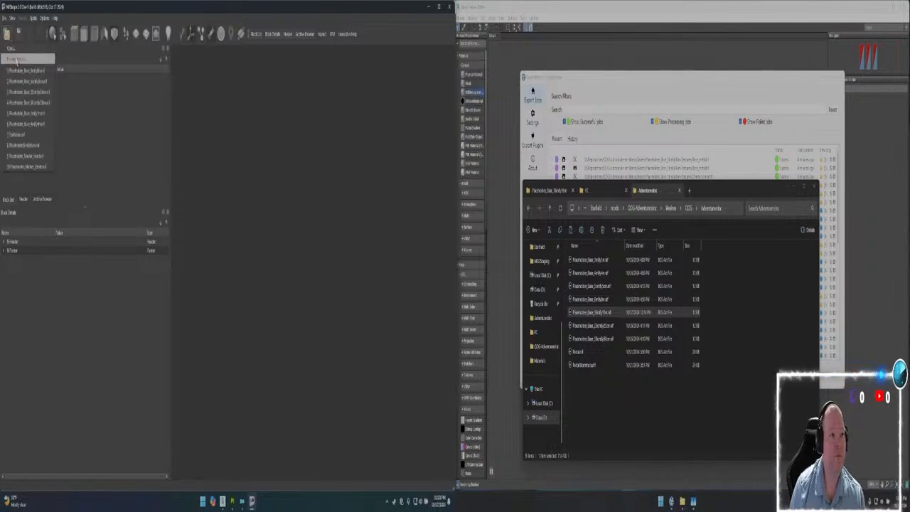
click(17, 58)
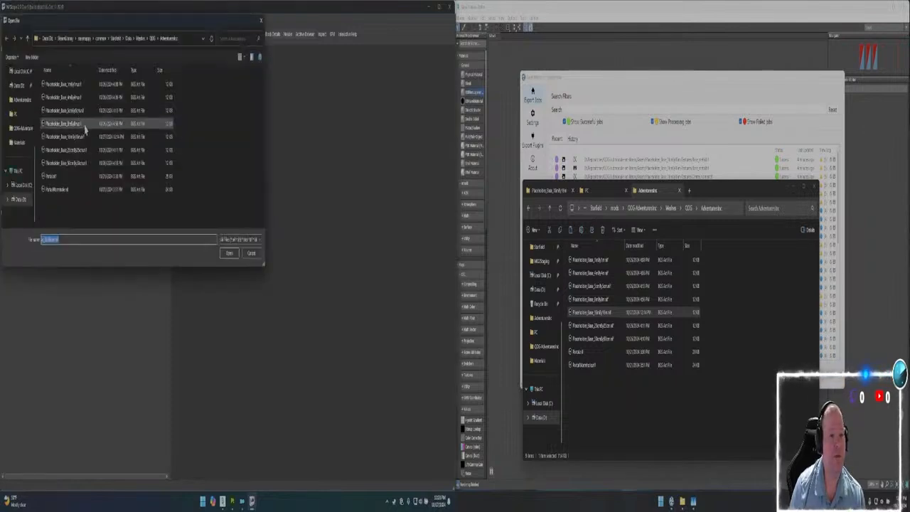
double_click(76, 143)
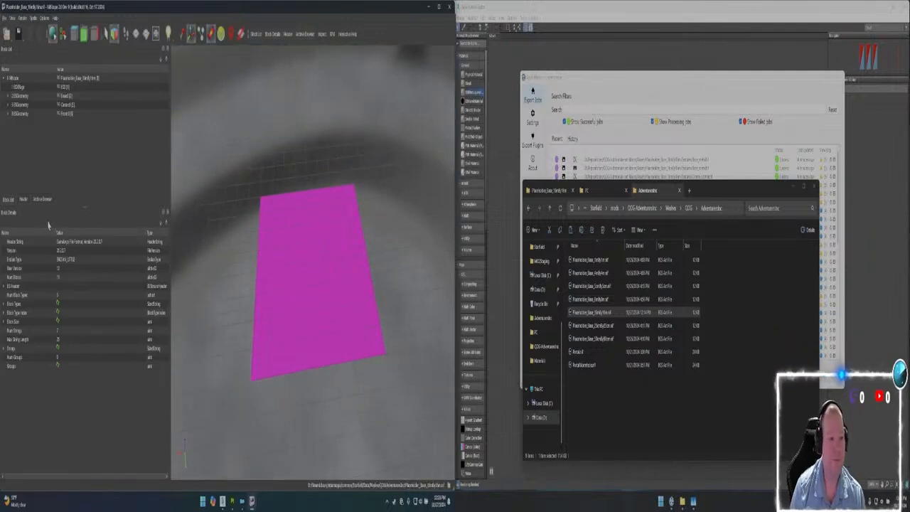
Expand the Strings list in the model's header and set Num Strings to 11
click(24, 200)
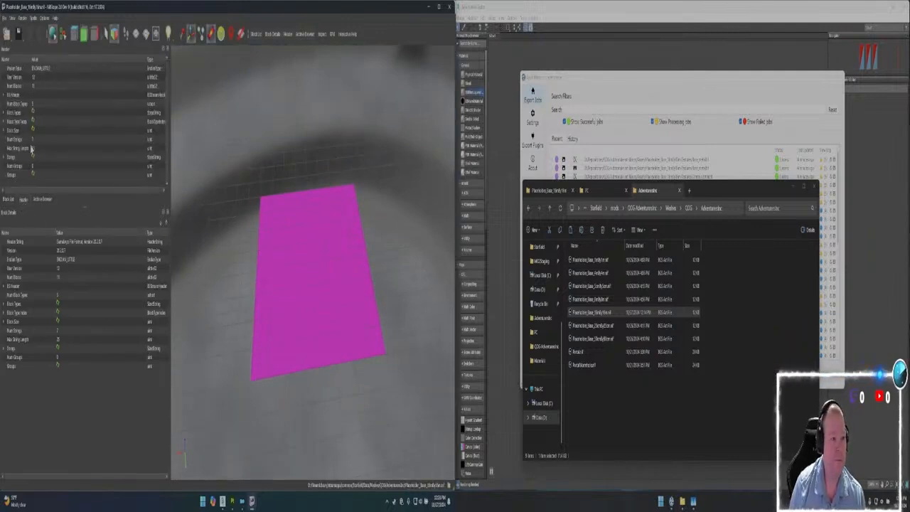
double_click(13, 157)
scroll(21, 153, down, 1)
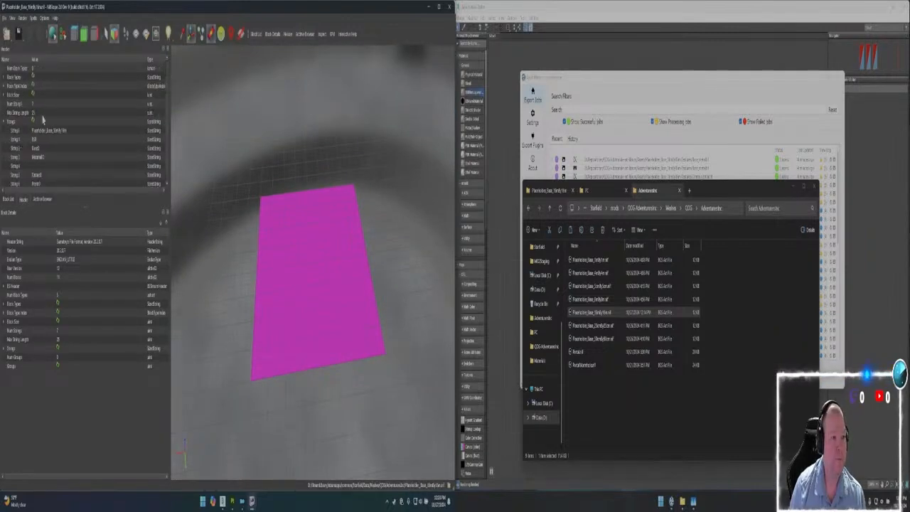
click(32, 103)
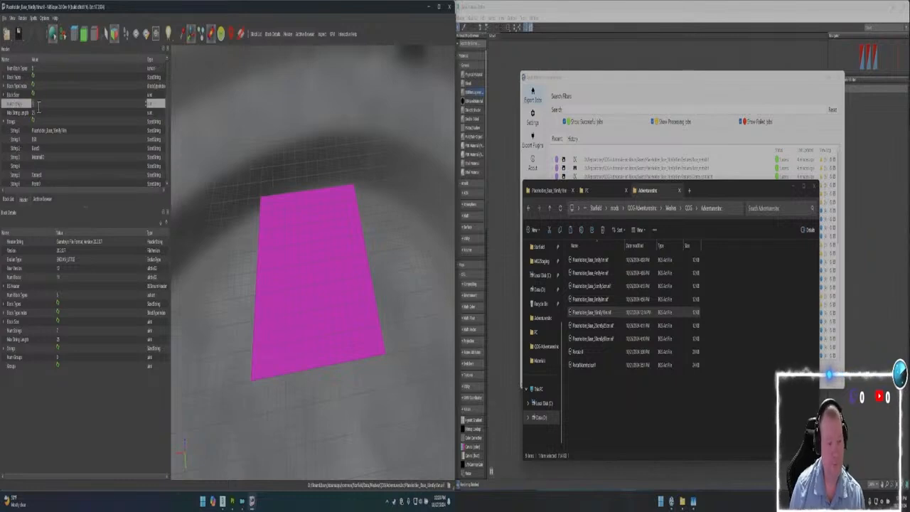
key(Return)
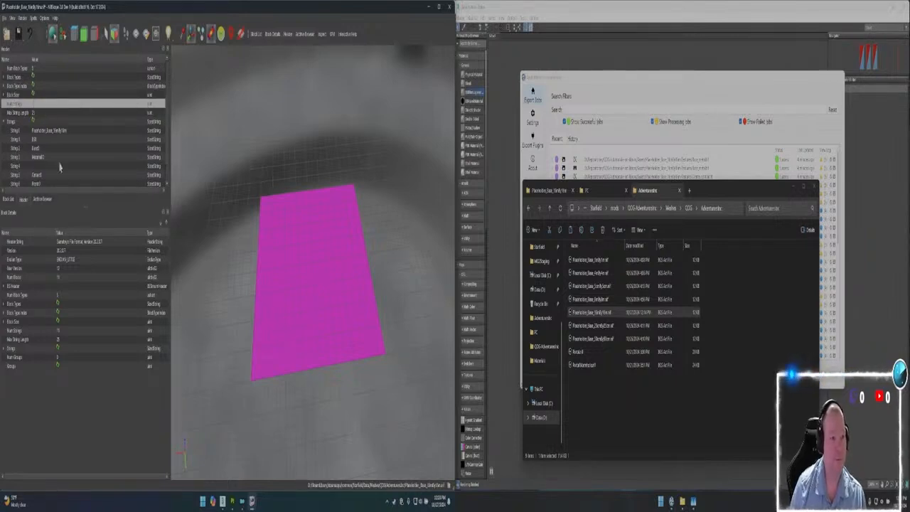
Move the Front entry in the header's Strings list from String 6 to String 8, leaving Strings 6 and 7 blank
scroll(54, 166, down, 1)
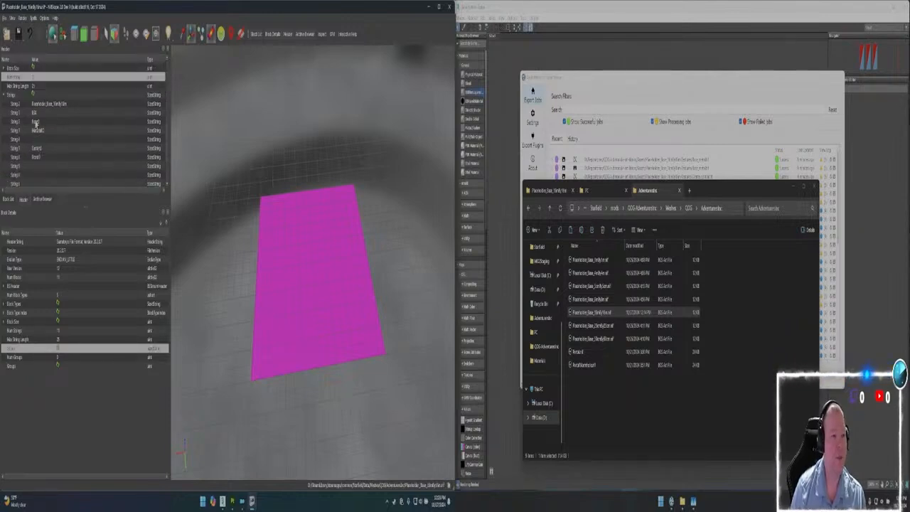
click(40, 158)
click(42, 158)
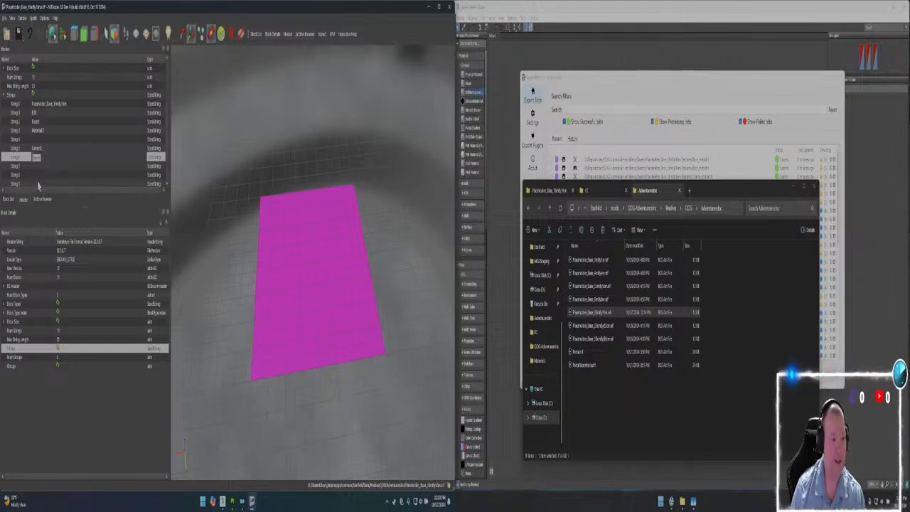
click(42, 166)
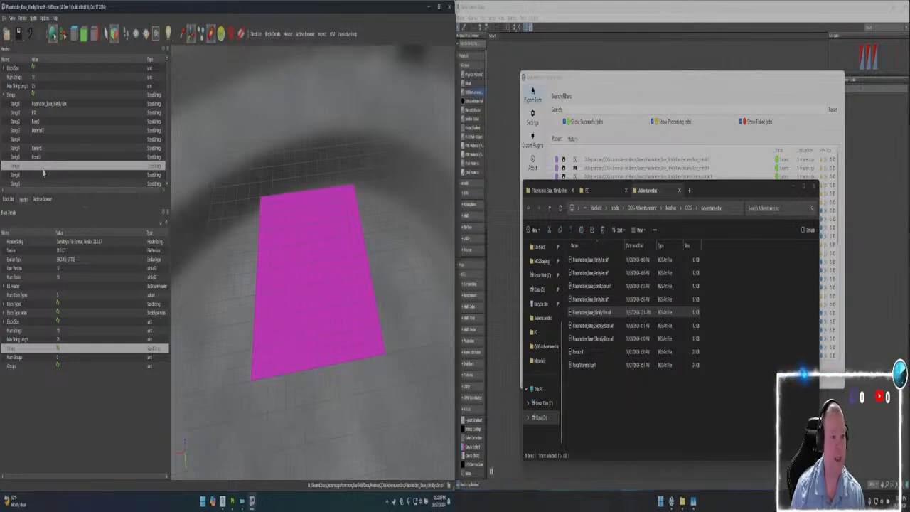
click(41, 169)
text(Frame1)
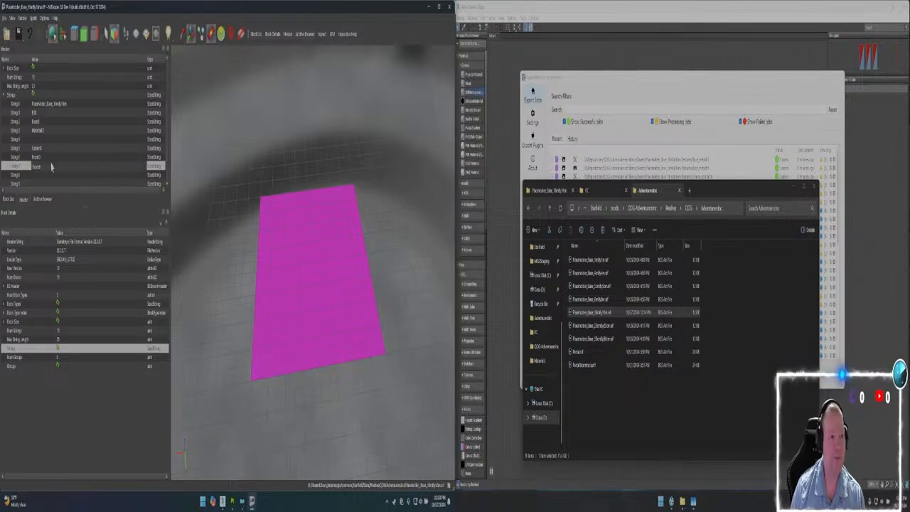
click(49, 158)
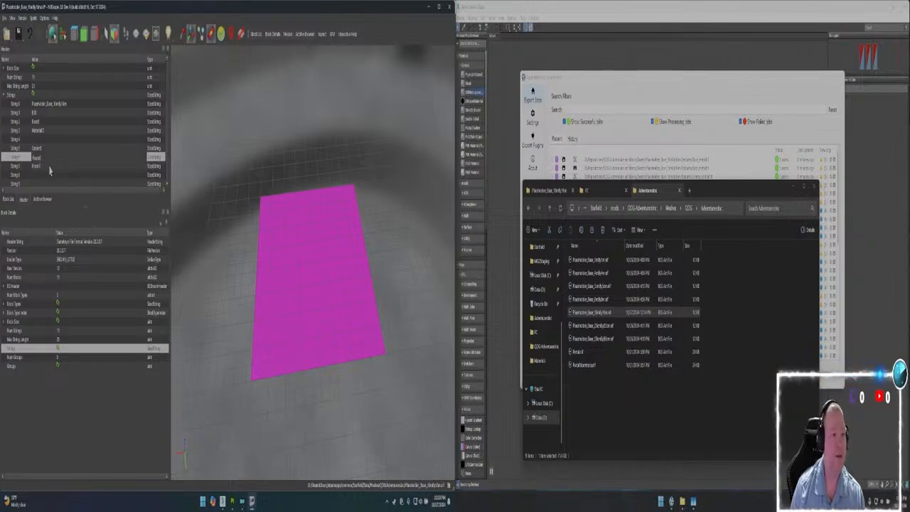
scroll(49, 171, down, 1)
double_click(42, 133)
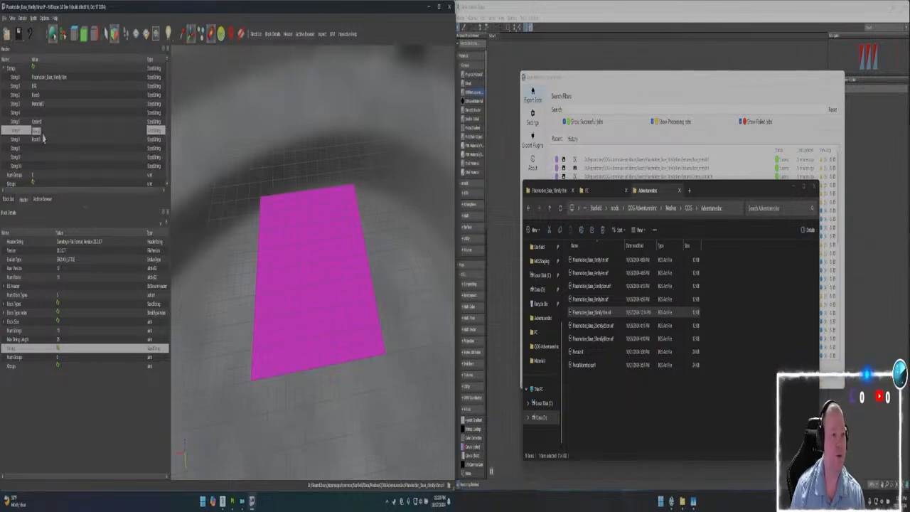
key(BackSpace)
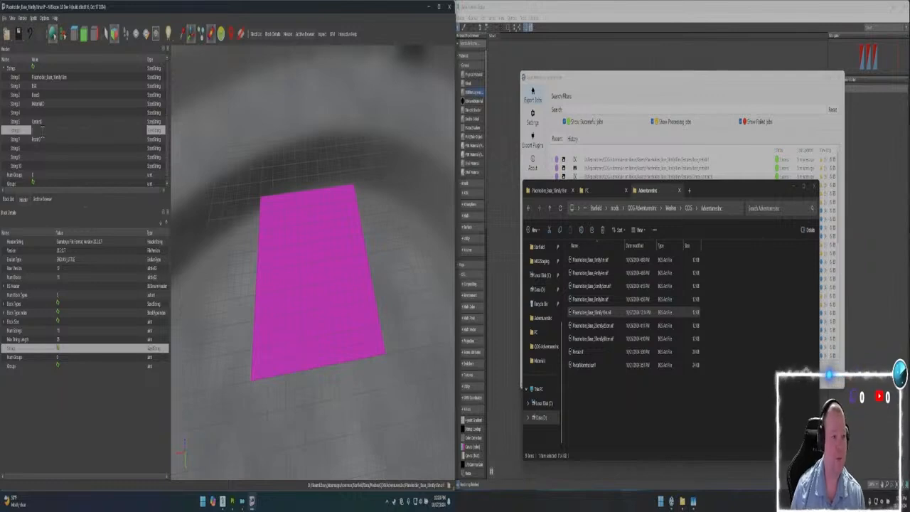
double_click(51, 147)
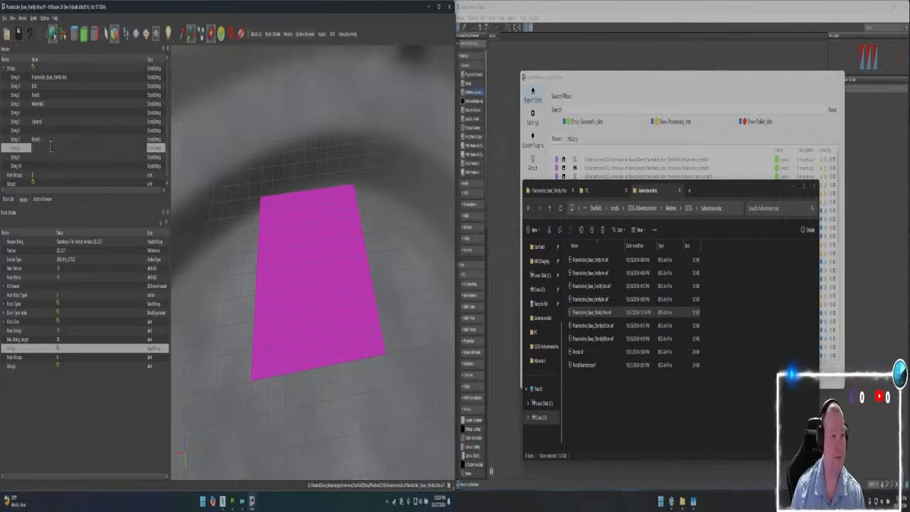
double_click(46, 140)
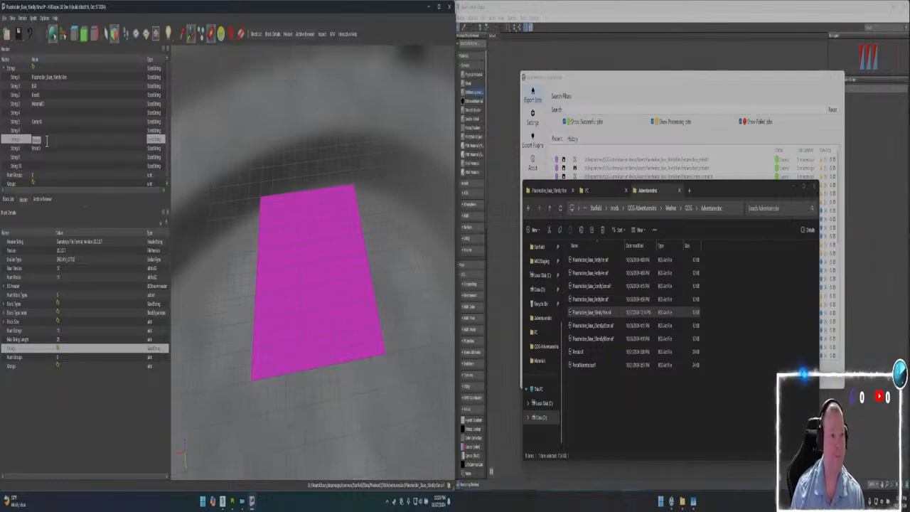
key(BackSpace)
Copy the MaterialID entry from String 3 into String 6 and String 9 of the header's Strings list
double_click(47, 104)
key(ctrl+c)
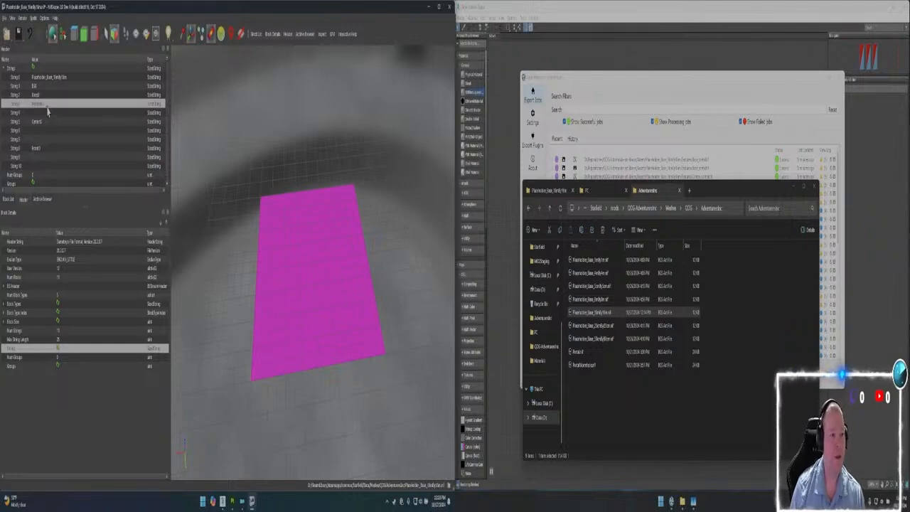
double_click(47, 132)
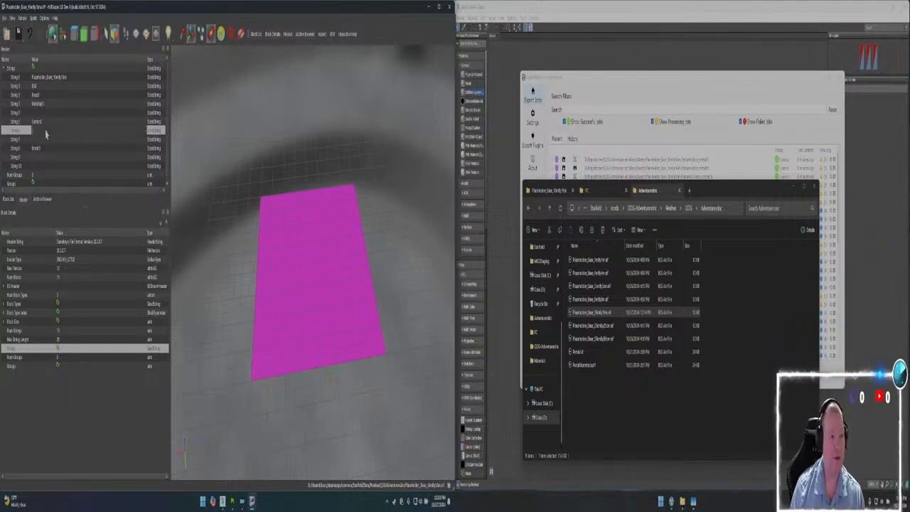
key(ctrl+v)
double_click(46, 157)
key(ctrl+v)
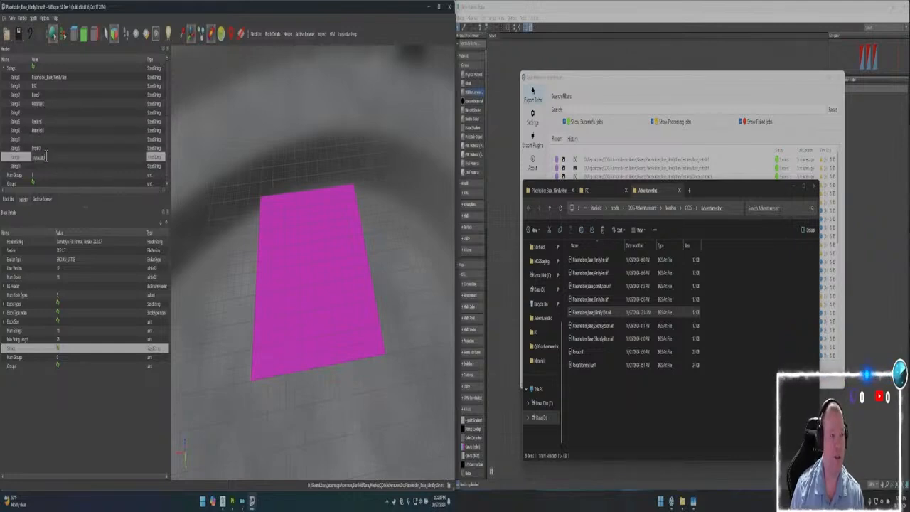
click(55, 140)
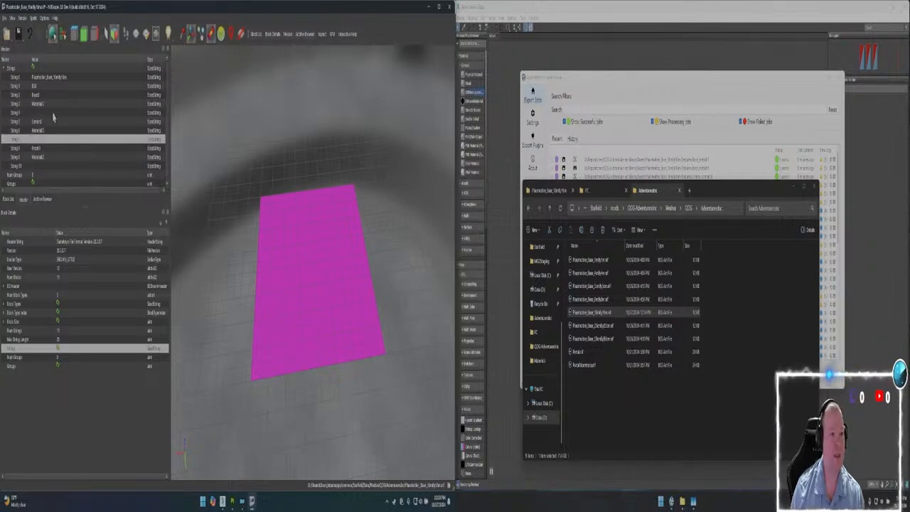
double_click(55, 113)
Launch the Starfield Material Exporter and move its window onto the second monitor
click(203, 500)
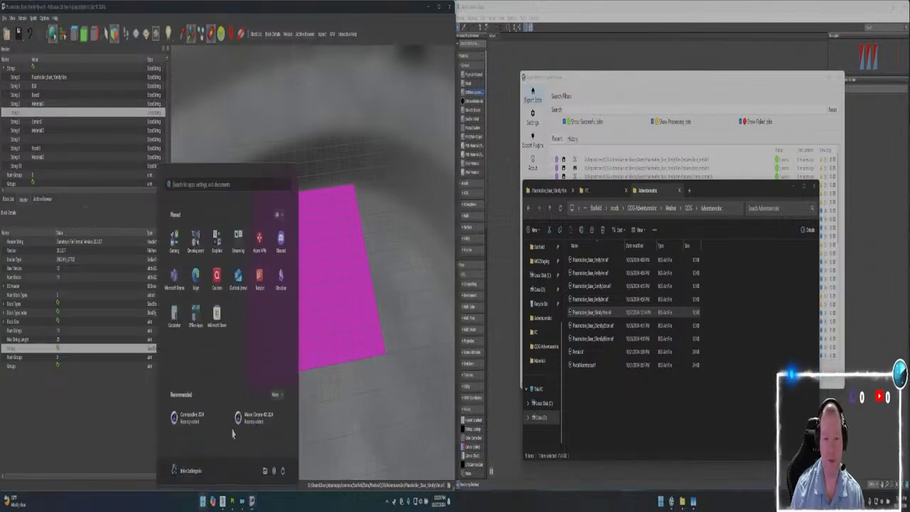
click(213, 249)
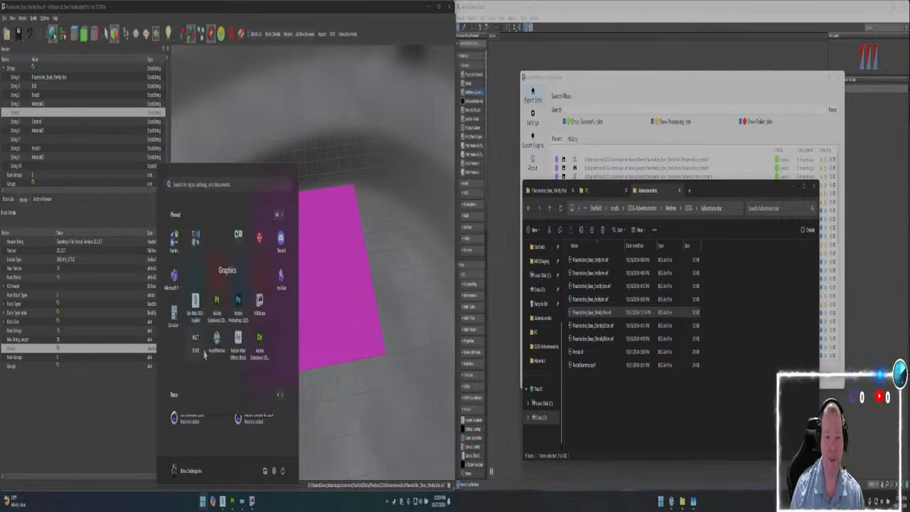
click(197, 342)
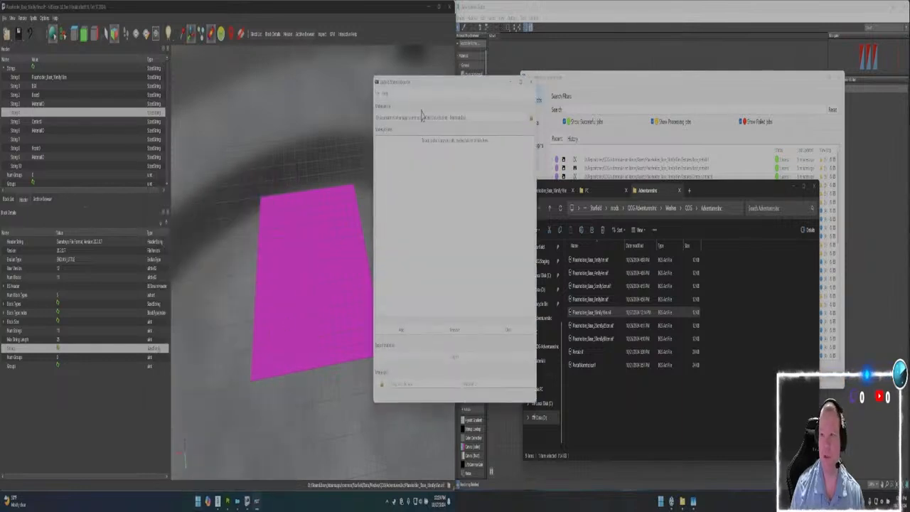
drag(483, 82, 662, 70)
Load the Placeholder_Base material from the mod's Materials subfolders into the exporter's Material ID lookup
click(563, 372)
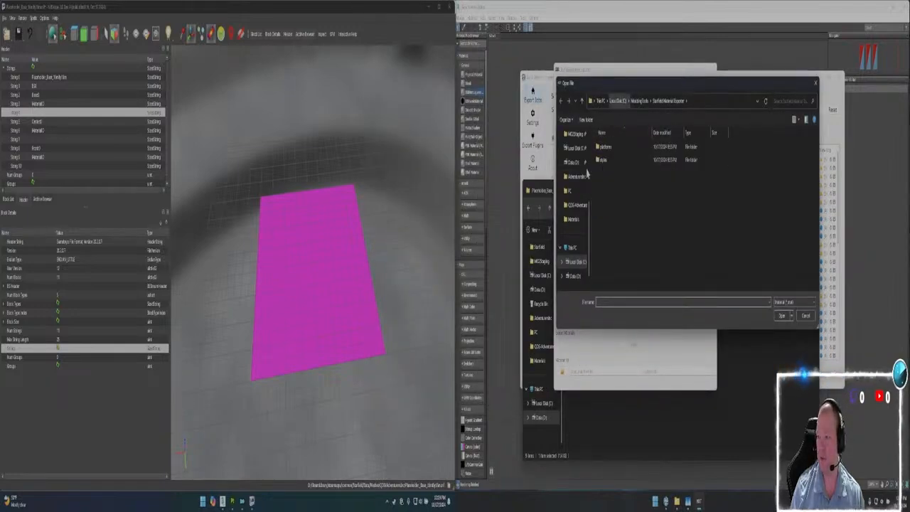
click(573, 205)
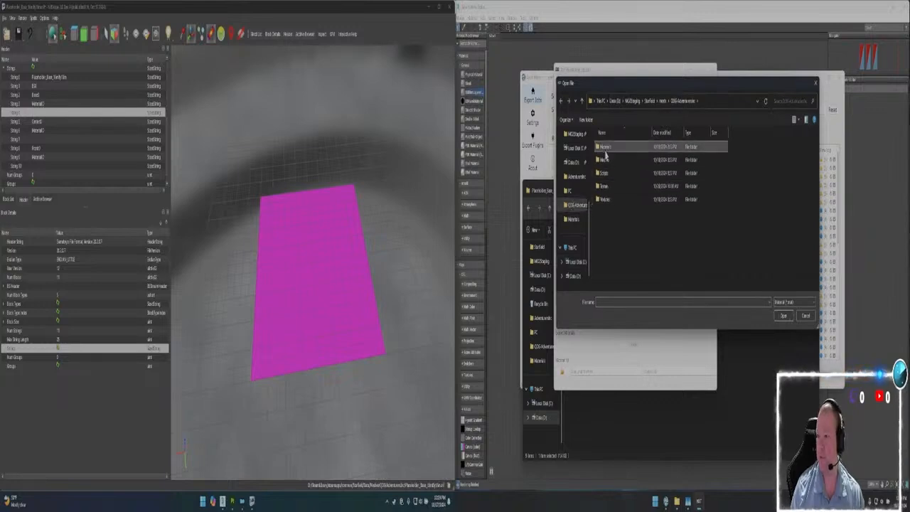
double_click(605, 147)
double_click(606, 149)
double_click(606, 148)
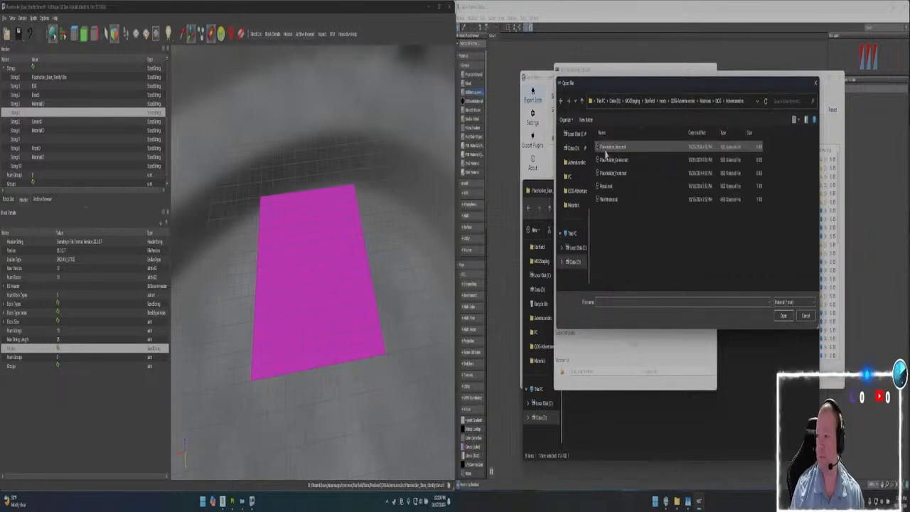
double_click(611, 148)
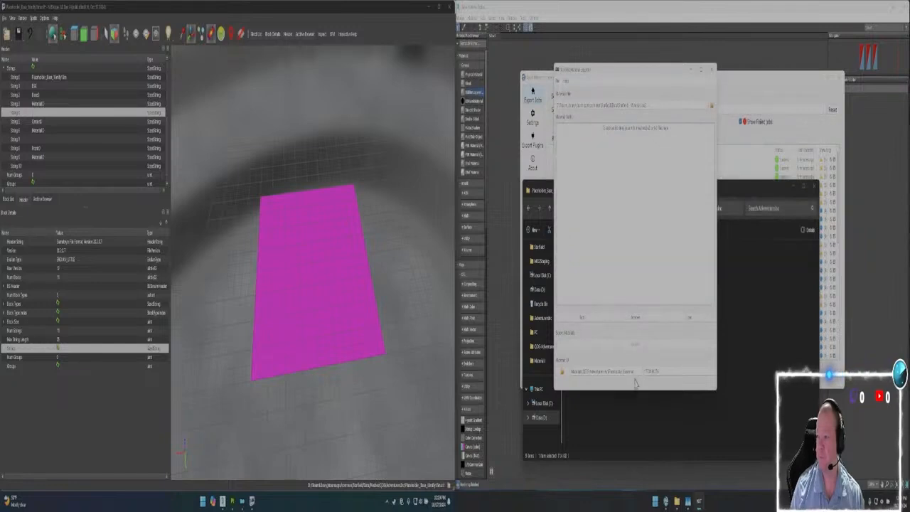
Copy the Placeholder_Base material's relative path from the exporter into String 4 of the model's header in NifSkope
triple_click(636, 371)
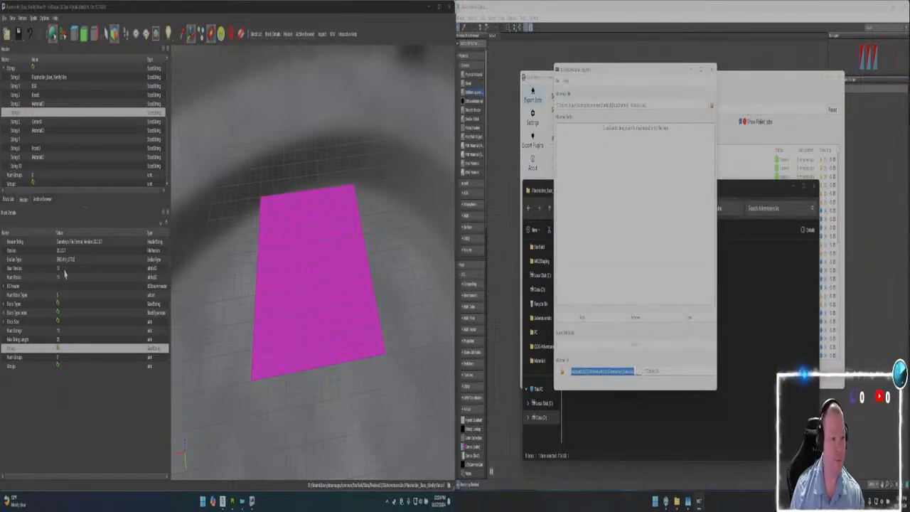
double_click(50, 113)
text(Materials\CCOS_Adventurers\Placeholder_Base.mat)
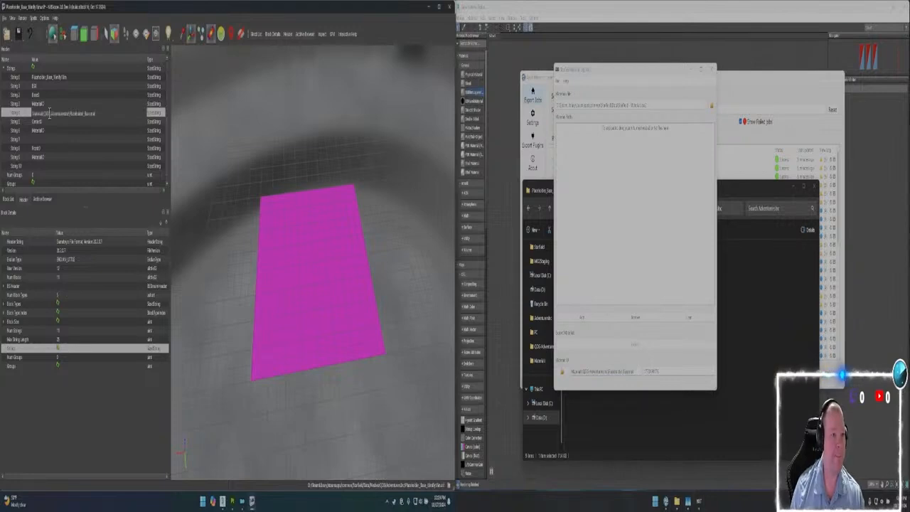
key(Return)
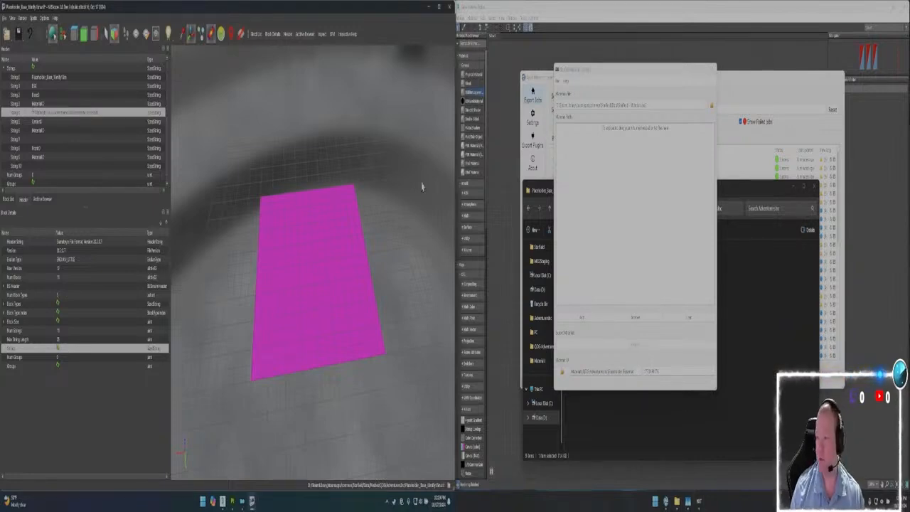
Load the Placeholder_Center material in the exporter's Material ID lookup and copy its relative path into String 7 in NifSkope
click(565, 378)
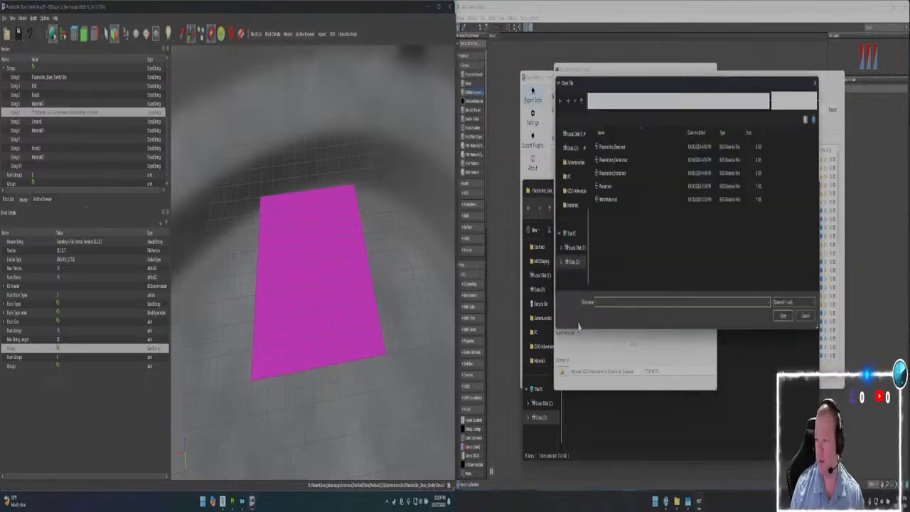
double_click(616, 162)
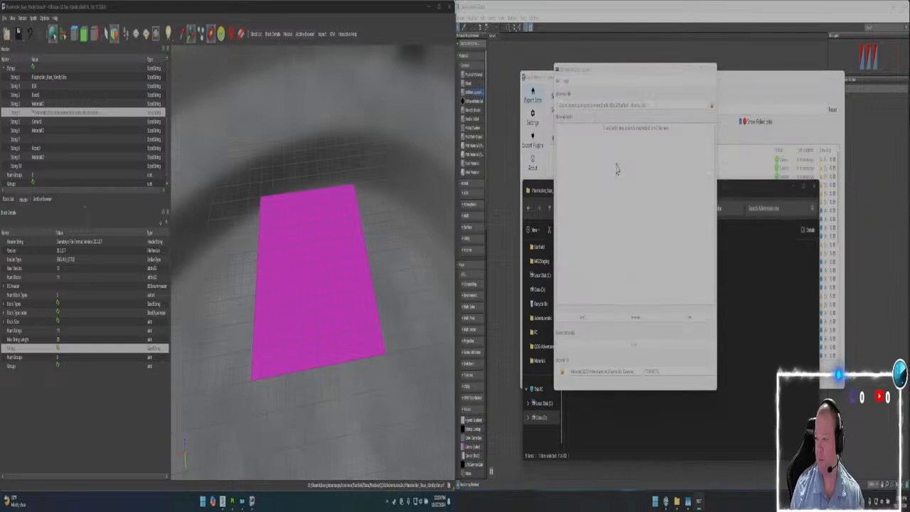
triple_click(631, 372)
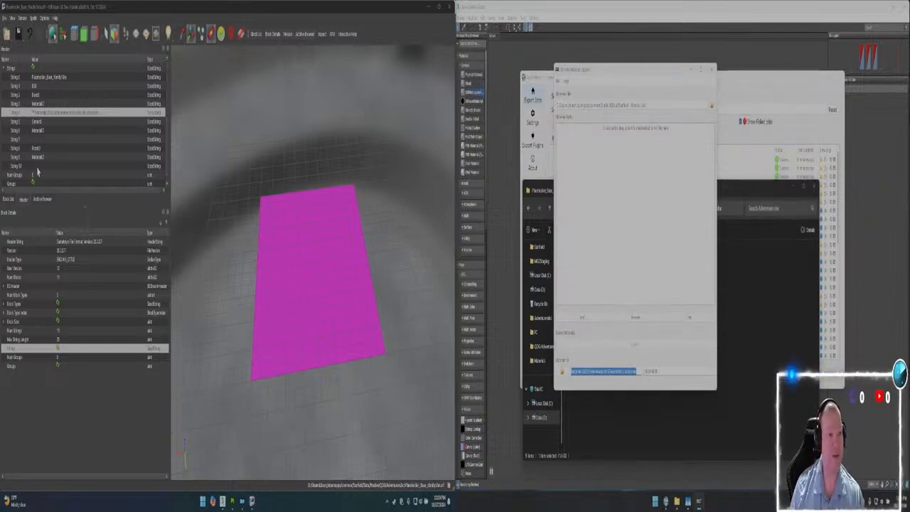
double_click(50, 140)
key(ctrl+v)
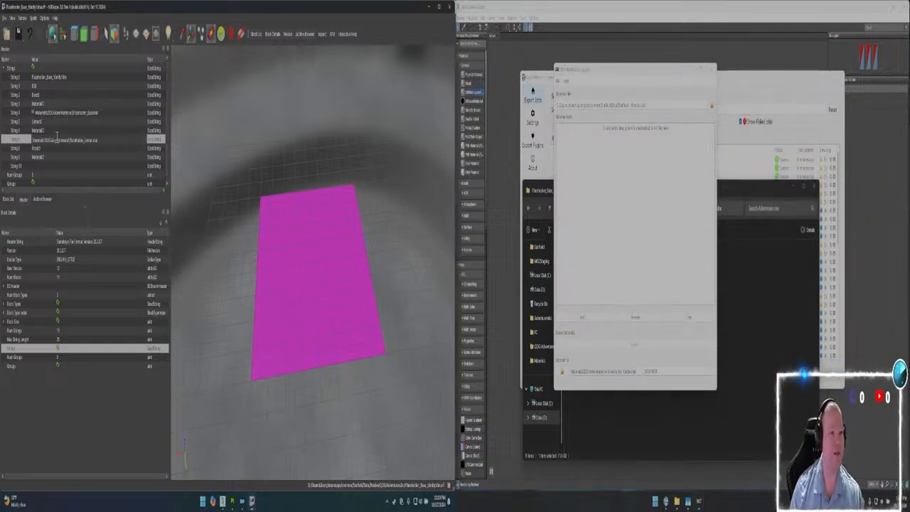
key(Return)
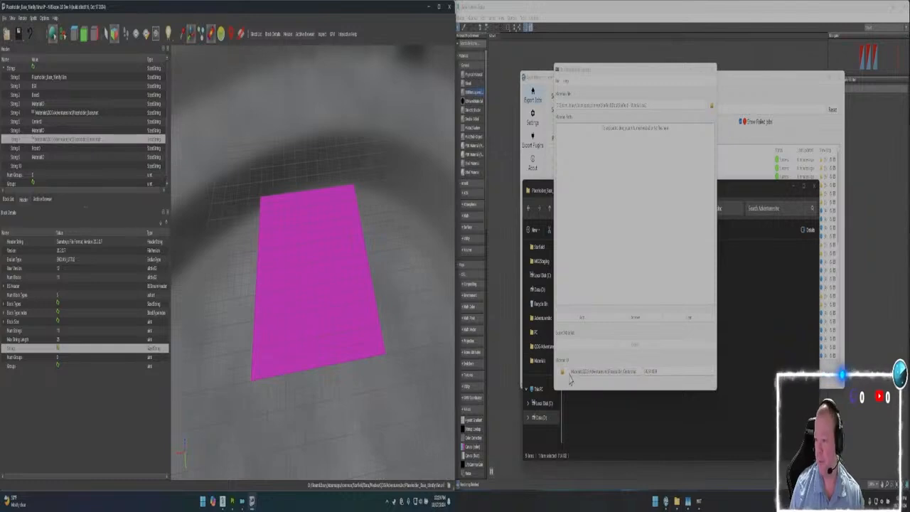
Load the Placeholder_Front material in the exporter's Material ID lookup and copy its relative path into String 10 in NifSkope
click(563, 371)
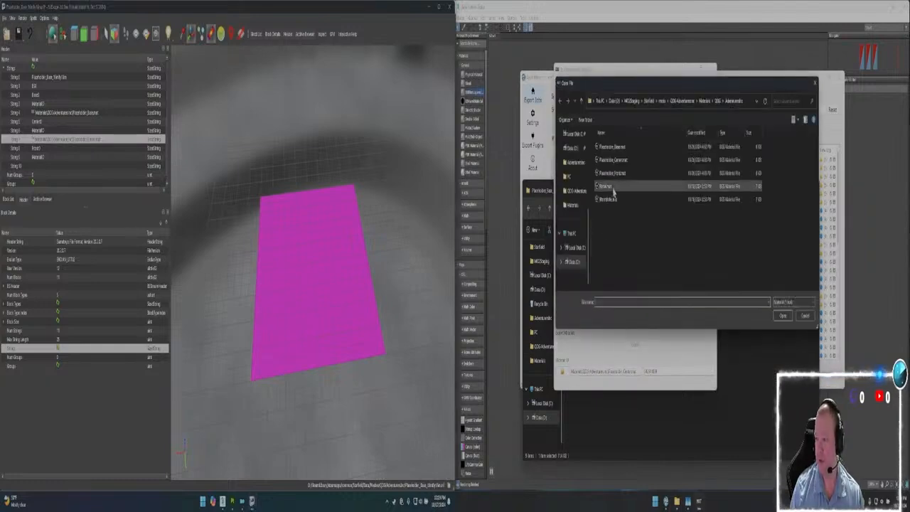
double_click(619, 173)
triple_click(618, 372)
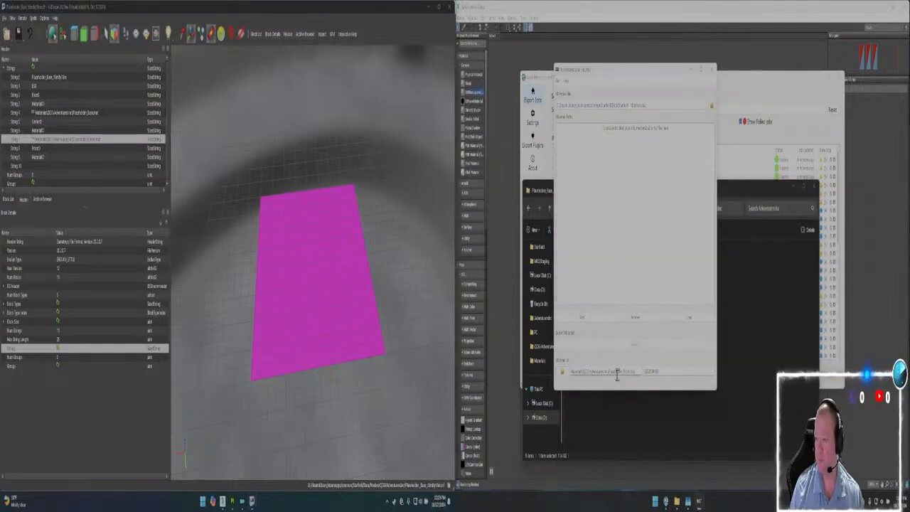
click(57, 168)
double_click(56, 167)
text(Materials\DOS\Adventure\Plasmodier_Footmat.mat)
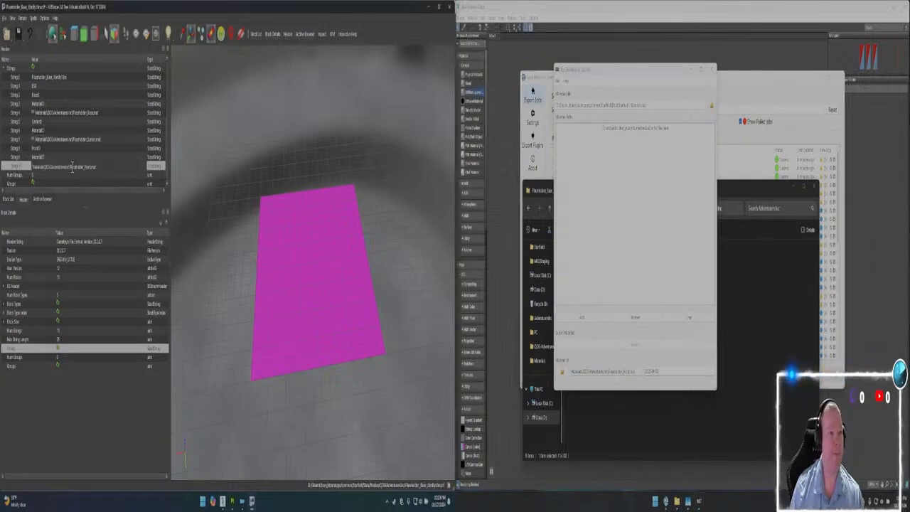
key(Return)
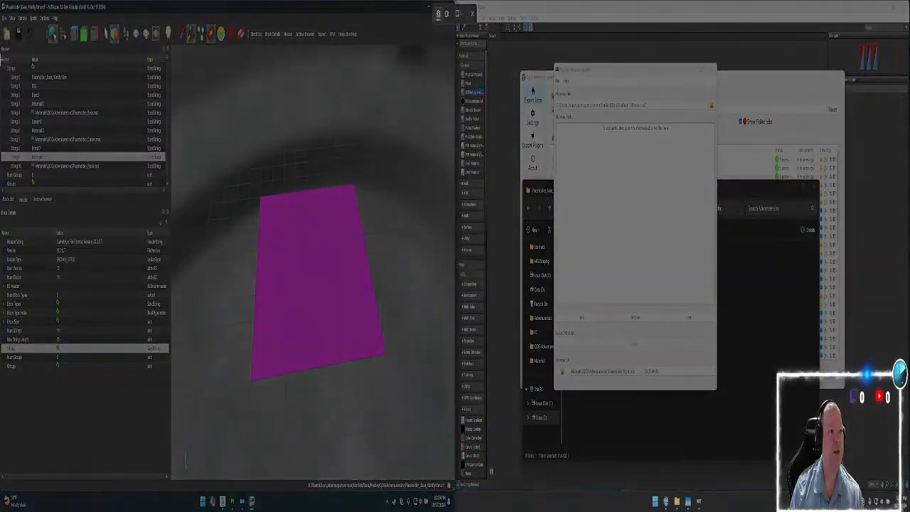
Capture a screenshot of the completed Strings list, open it in Snipping Tool, and place its window on the second monitor for reference
drag(2, 56, 144, 182)
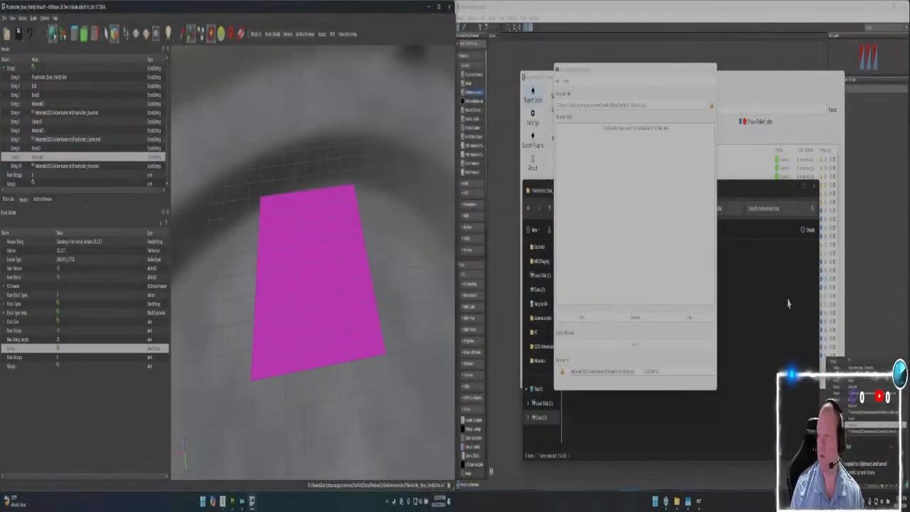
click(859, 384)
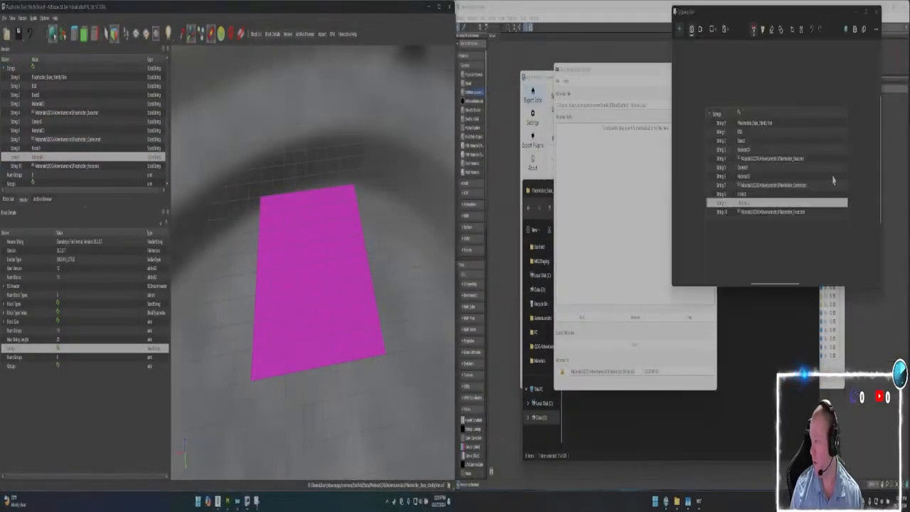
drag(783, 13, 744, 118)
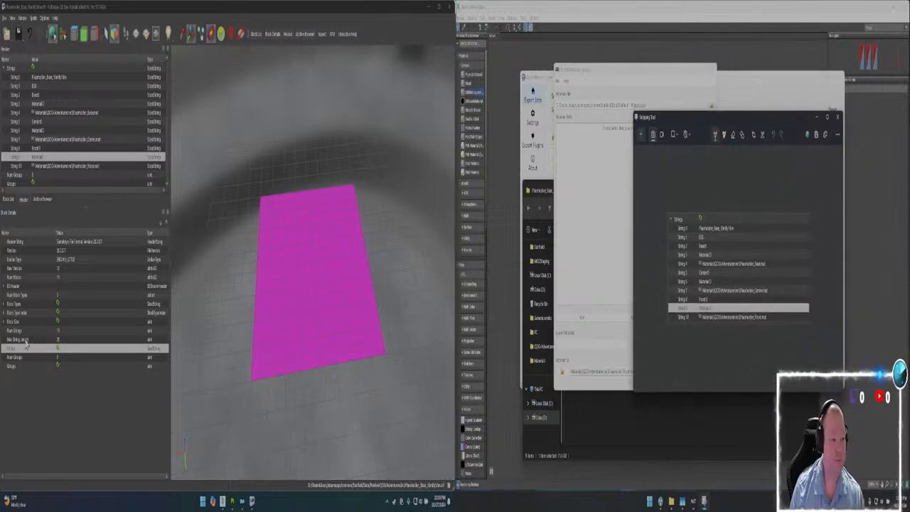
Expand the three BSGeometry blocks in the block list and set the third one's name to string index 8, Front:0
click(8, 199)
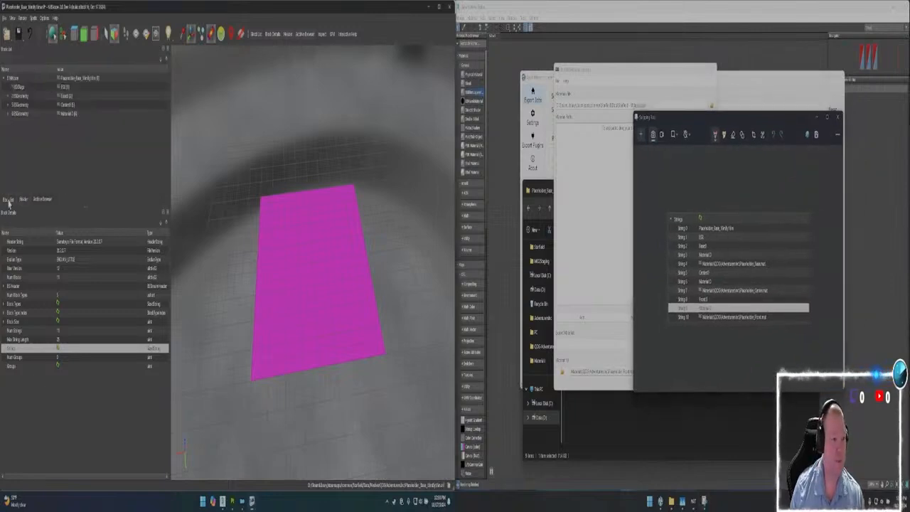
click(8, 96)
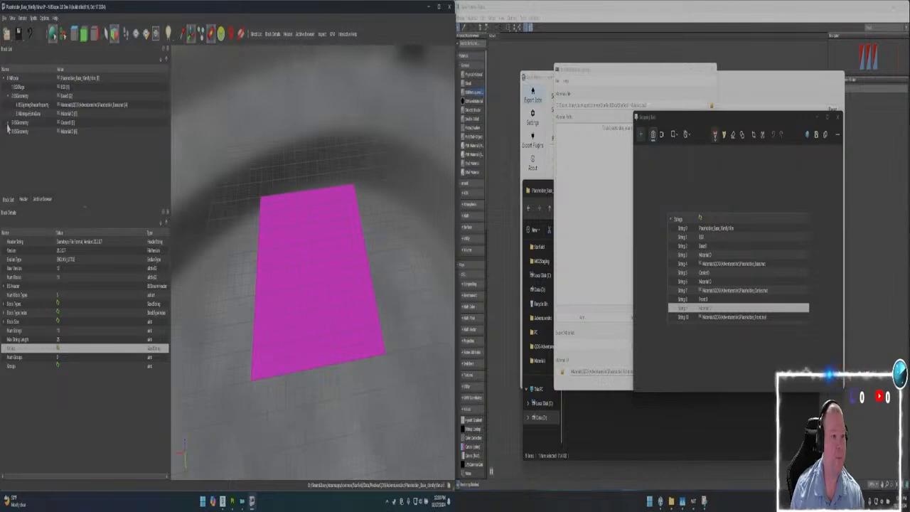
click(8, 123)
click(7, 150)
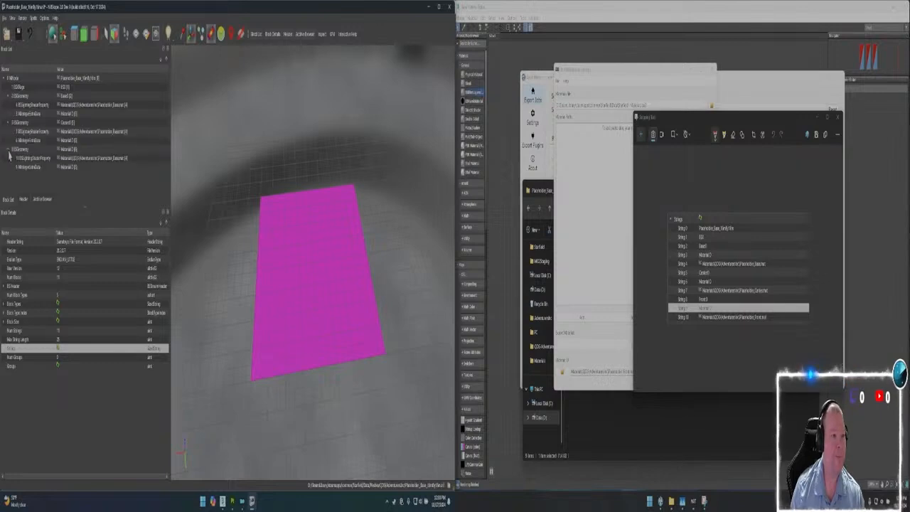
click(80, 151)
click(78, 149)
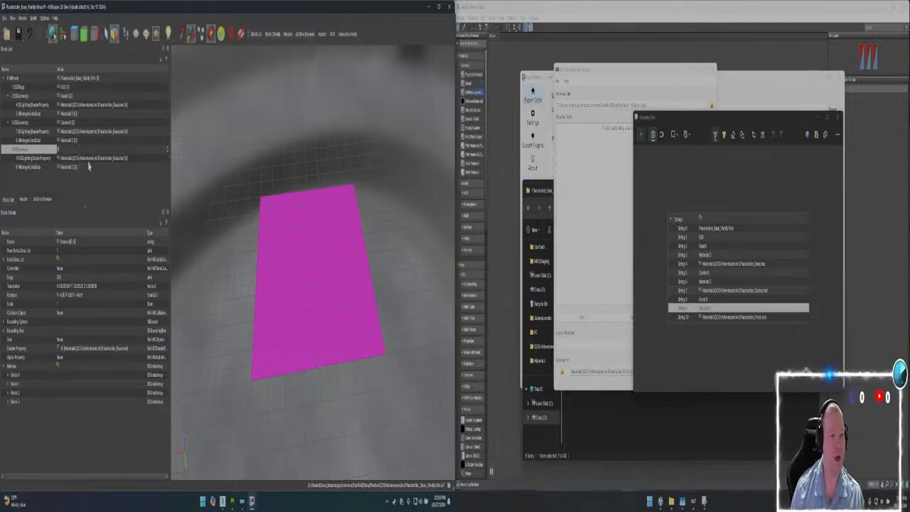
For the Front geometry, point the NiIntegerExtraData name to string 9, MaterialID, and the BSLightingShaderProperty name to string 10, the Placeholder_Front material path
click(85, 166)
click(85, 166)
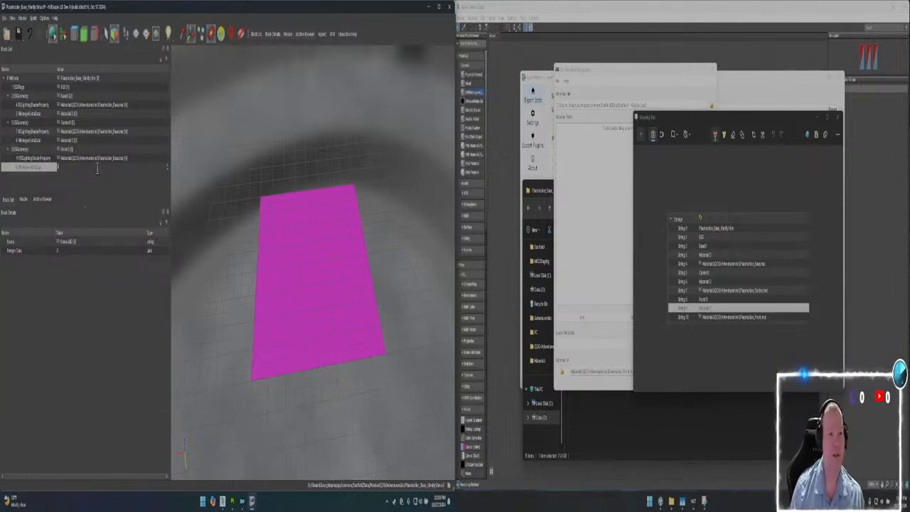
click(101, 158)
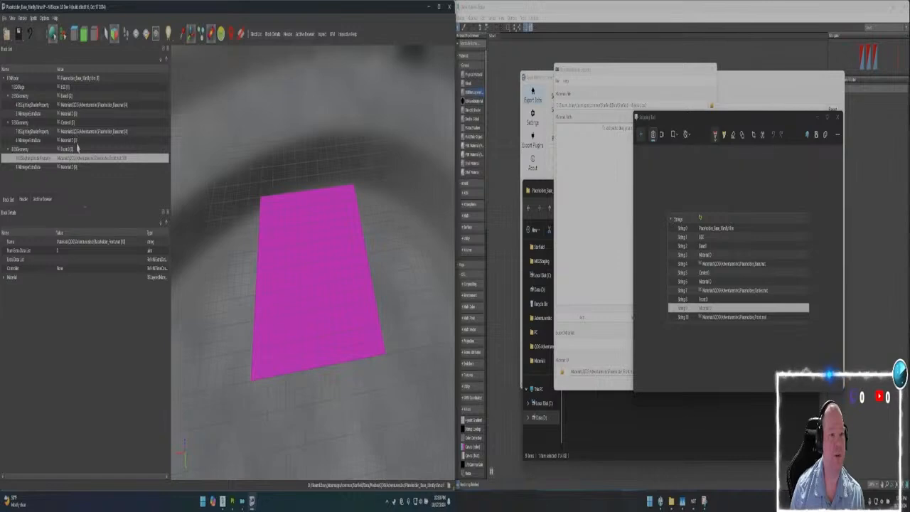
For the Center geometry, point the NiIntegerExtraData name to string 6, MaterialID, and the BSLightingShaderProperty name to string 7, the Placeholder_Center material path
double_click(77, 141)
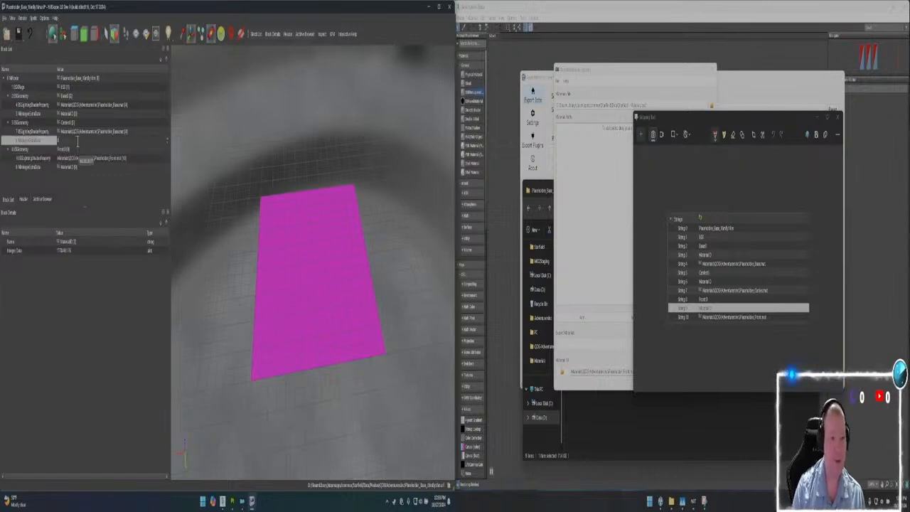
double_click(87, 131)
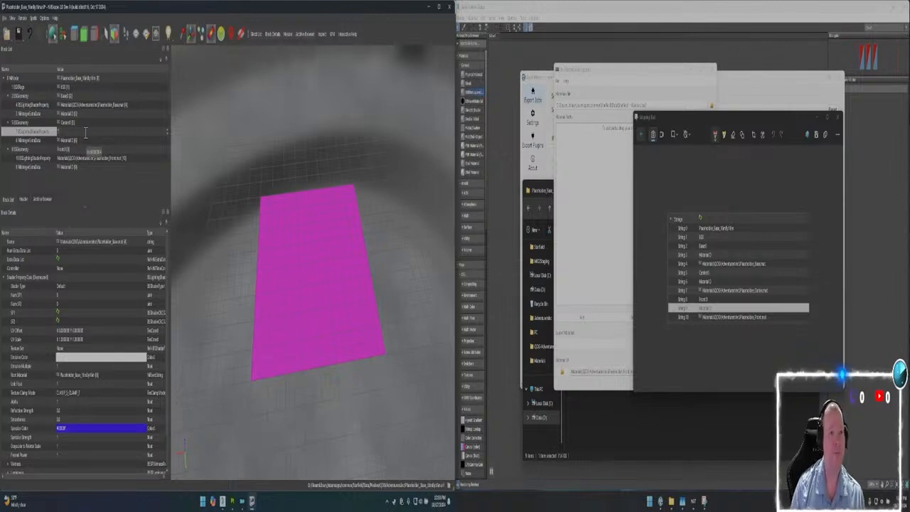
key(ctrl+v)
key(Return)
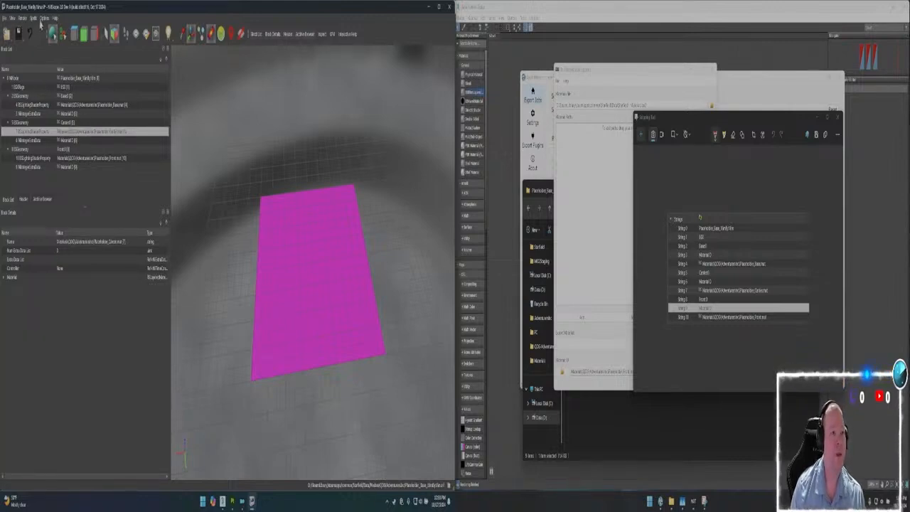
Sanitize the model by running Reorder Link Arrays and Reorder Blocks
click(34, 17)
mouse_move(41, 82)
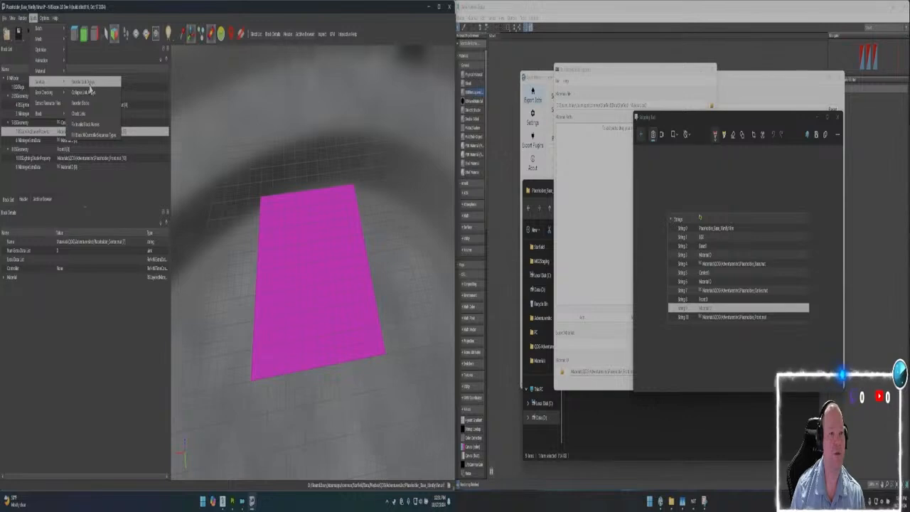
click(89, 88)
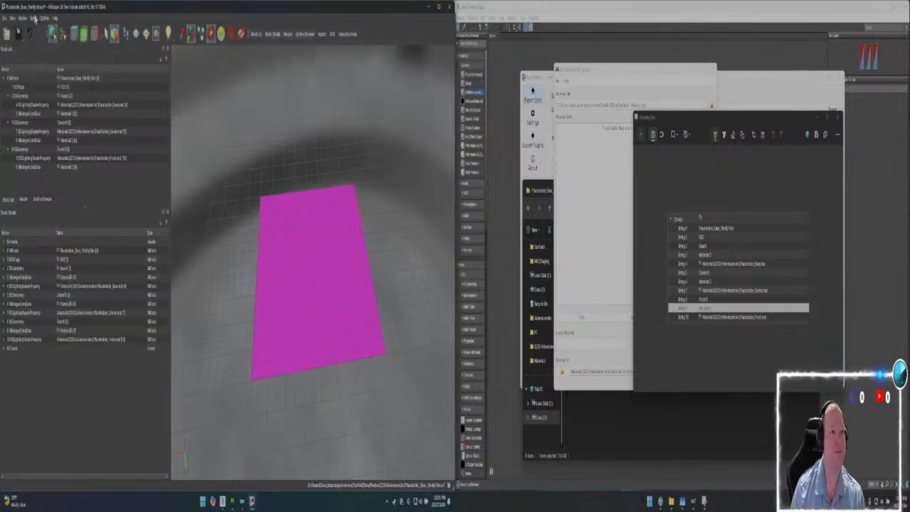
click(34, 20)
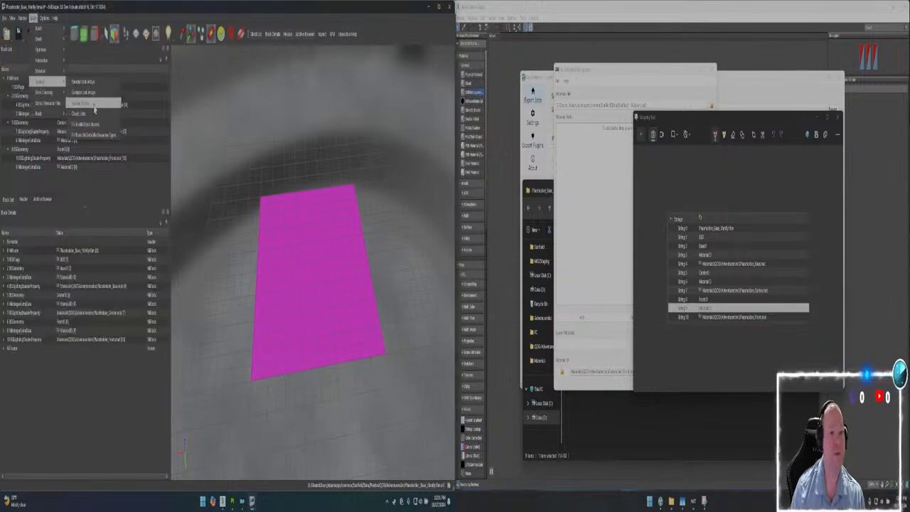
click(93, 105)
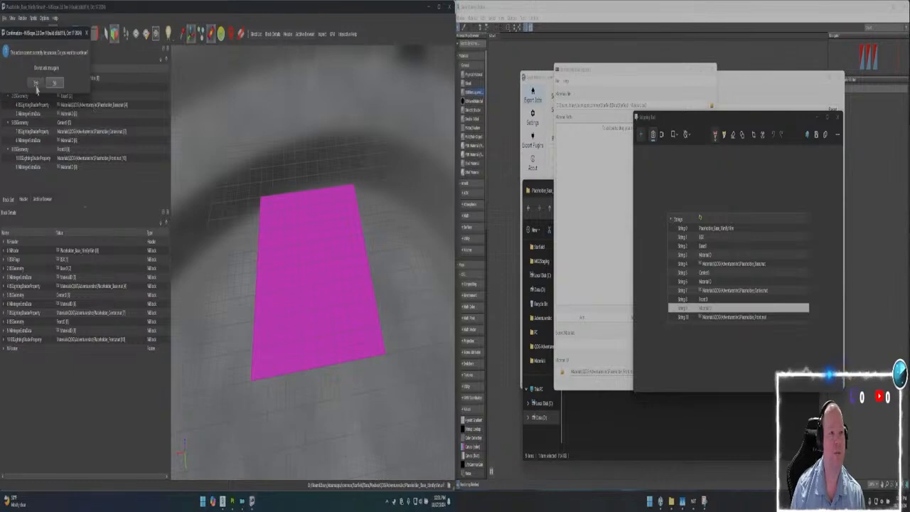
Run the Fix Invalid Block Names sanitize spell on the model and save the NIF file
click(34, 20)
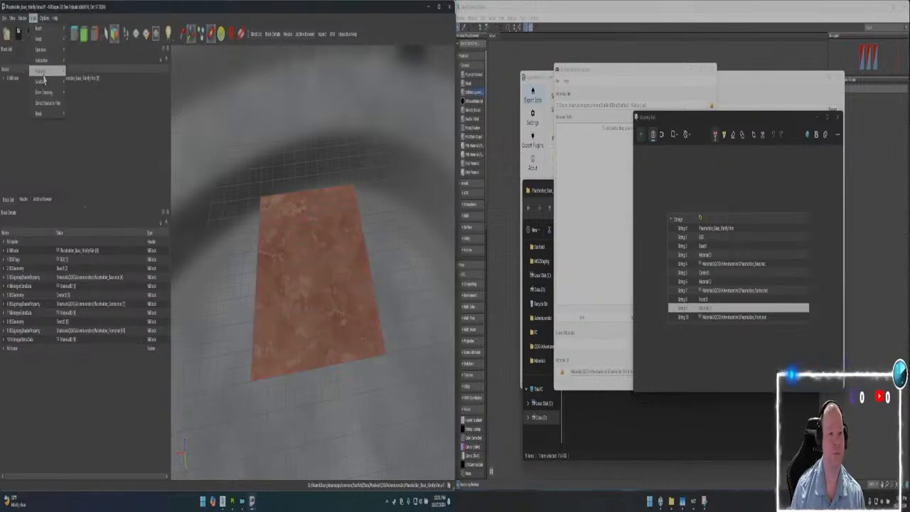
mouse_move(48, 83)
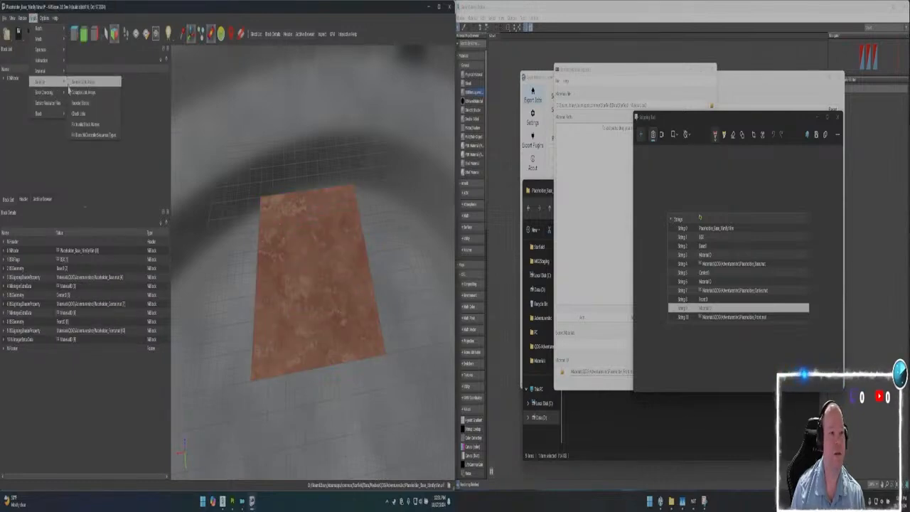
click(92, 125)
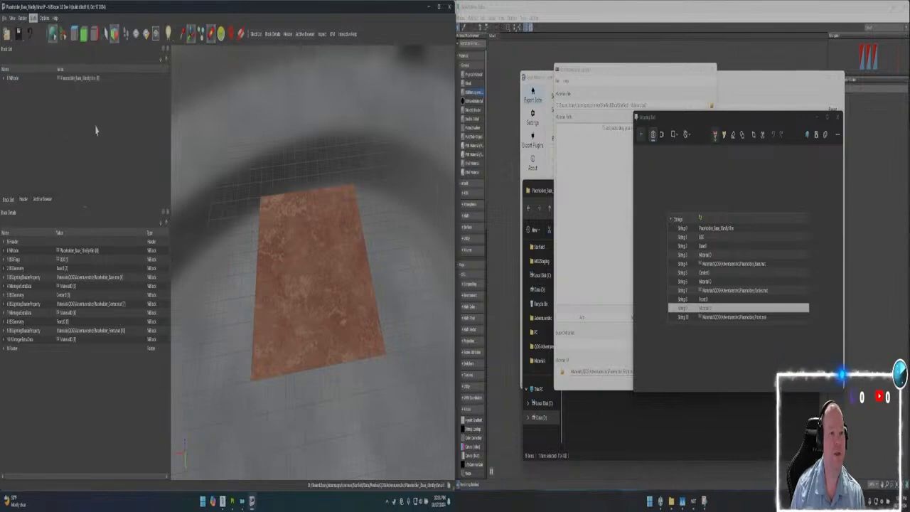
click(36, 83)
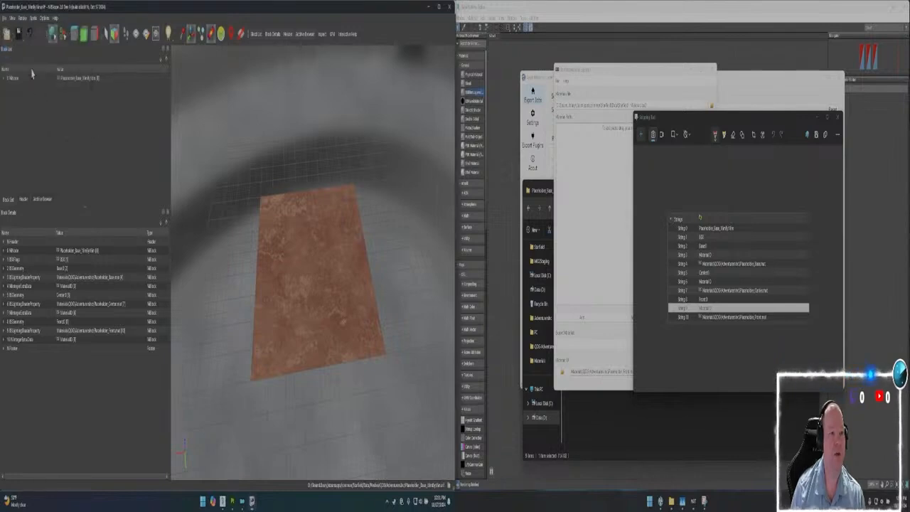
click(18, 34)
click(23, 50)
Inspect the material texture on the placeholder plane up close, including its far edge
scroll(320, 266, up, 5)
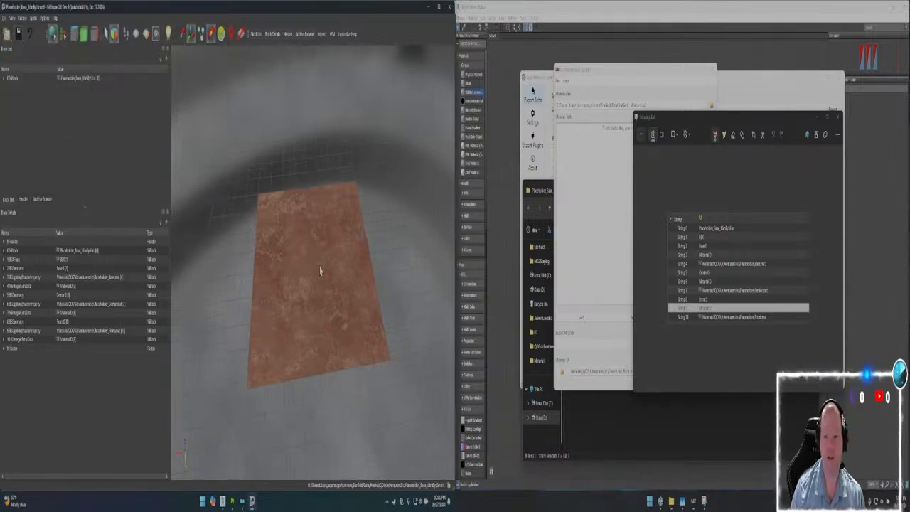
scroll(317, 266, up, 3)
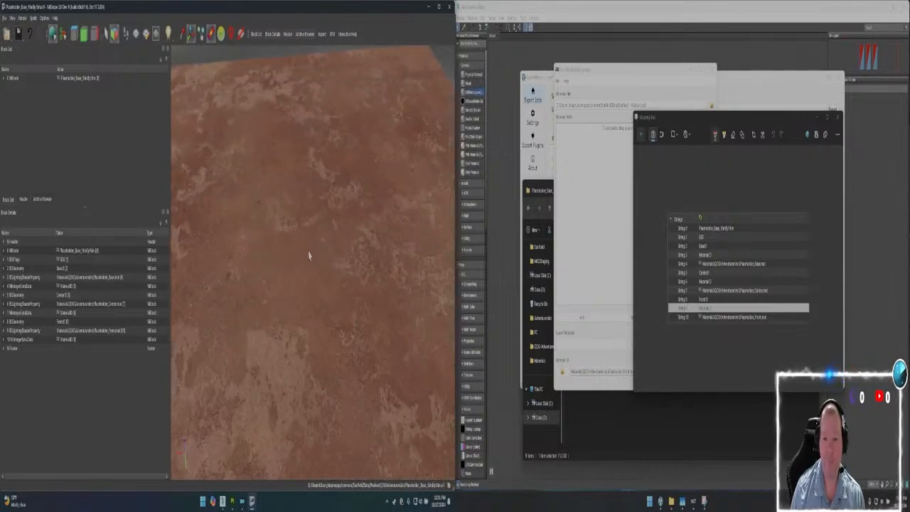
scroll(294, 179, up, 1)
drag(292, 190, 371, 278)
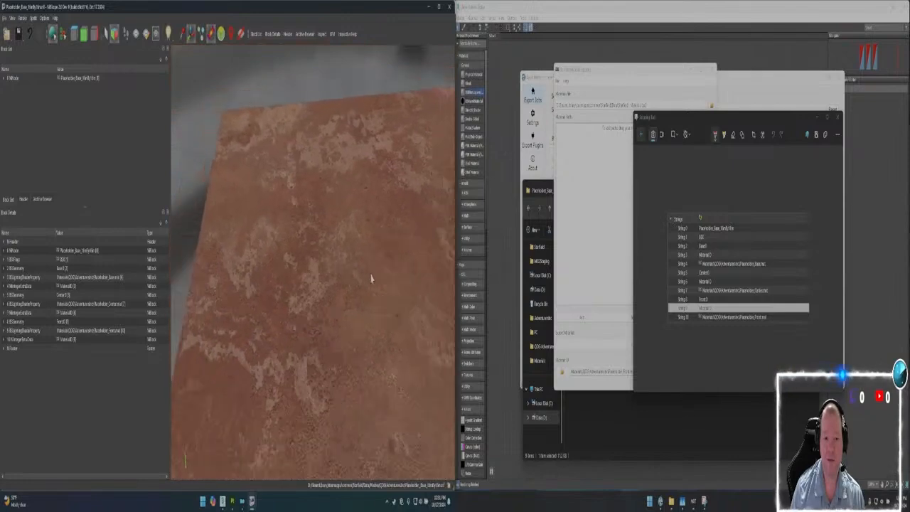
drag(390, 178, 295, 252)
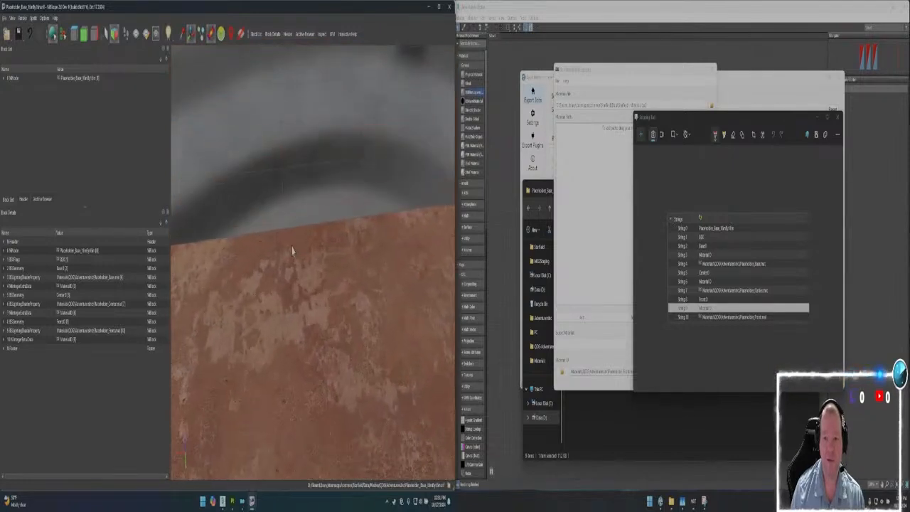
Select the Base and Front BSGeometry blocks one after the other and examine where each lies on the textured plane
click(4, 78)
click(29, 98)
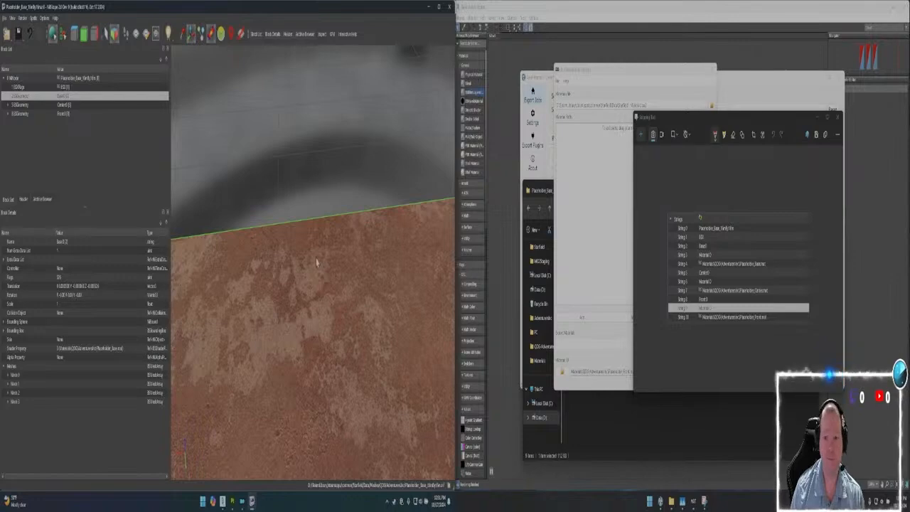
click(33, 114)
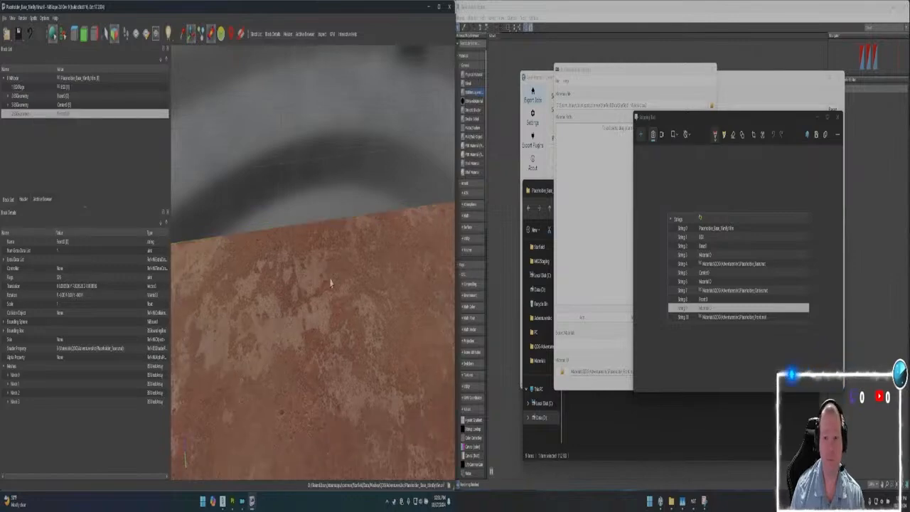
drag(322, 313, 290, 346)
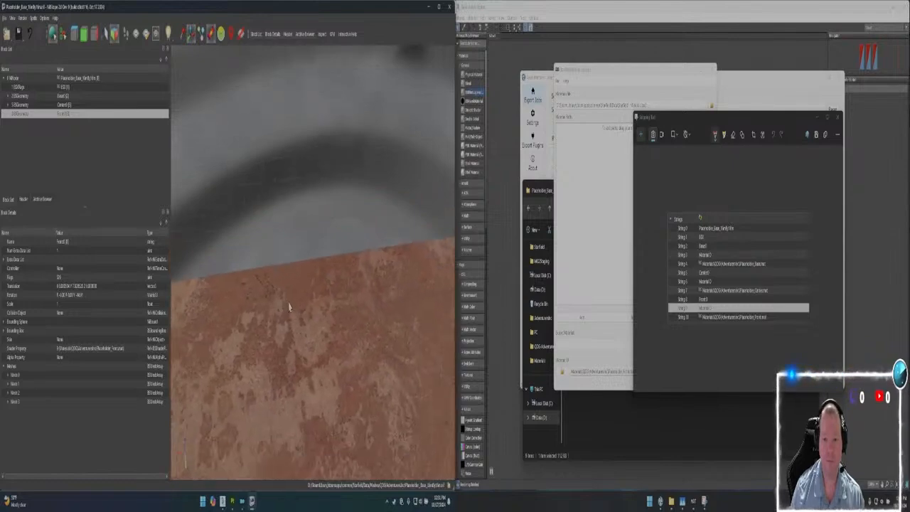
drag(294, 401, 301, 190)
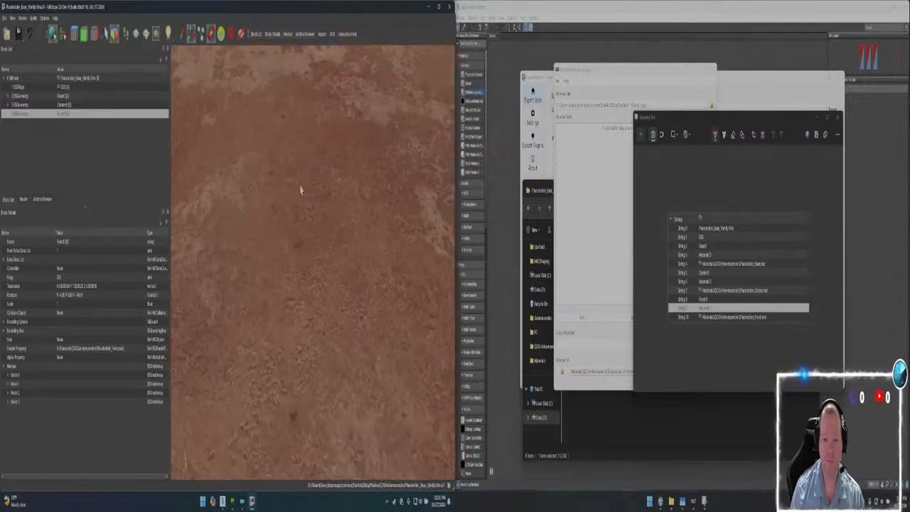
mouse_move(311, 266)
mouse_down()
mouse_move(305, 233)
mouse_move(299, 262)
mouse_up()
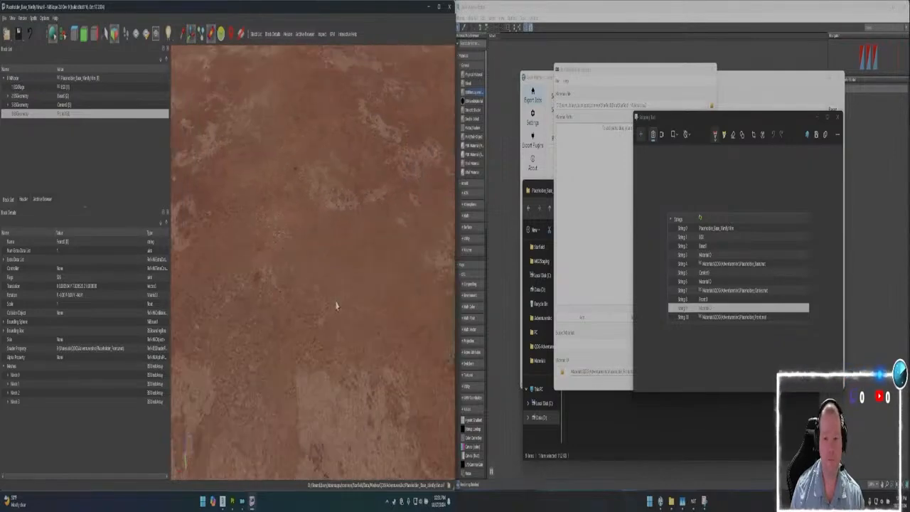
scroll(335, 305, down, 5)
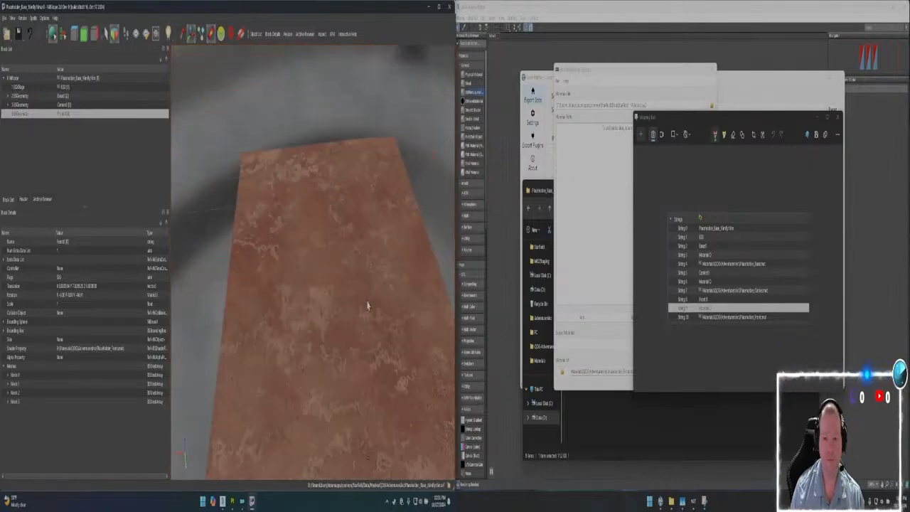
Examine the highlighted Front geometry along the near edge of the textured plane
drag(368, 306, 299, 229)
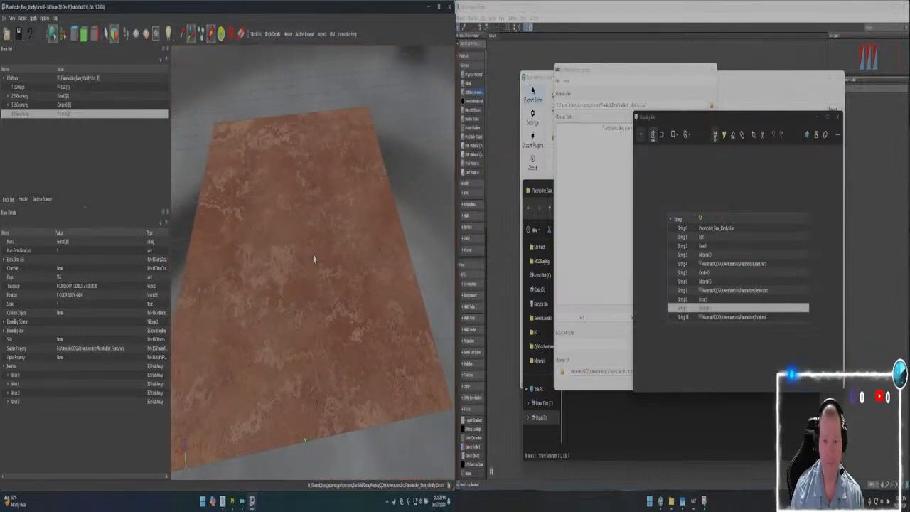
drag(318, 434, 319, 238)
scroll(319, 239, up, 5)
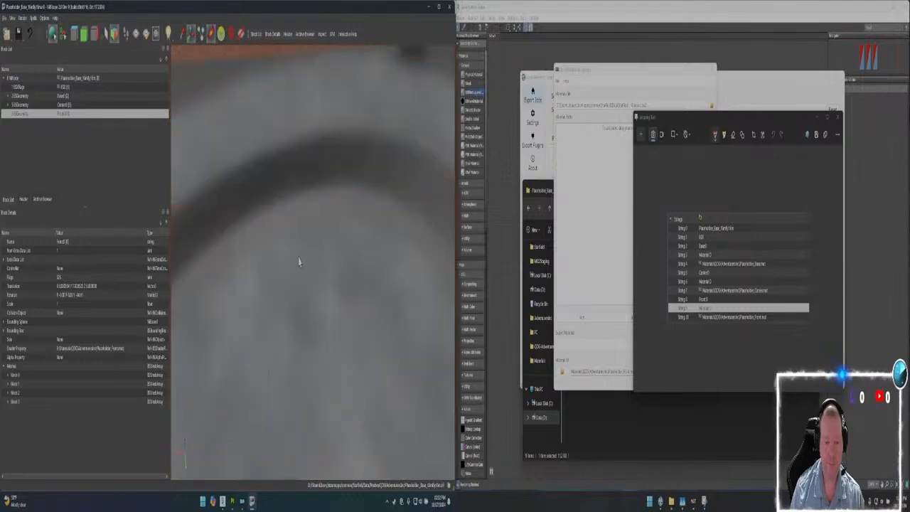
scroll(313, 235, down, 2)
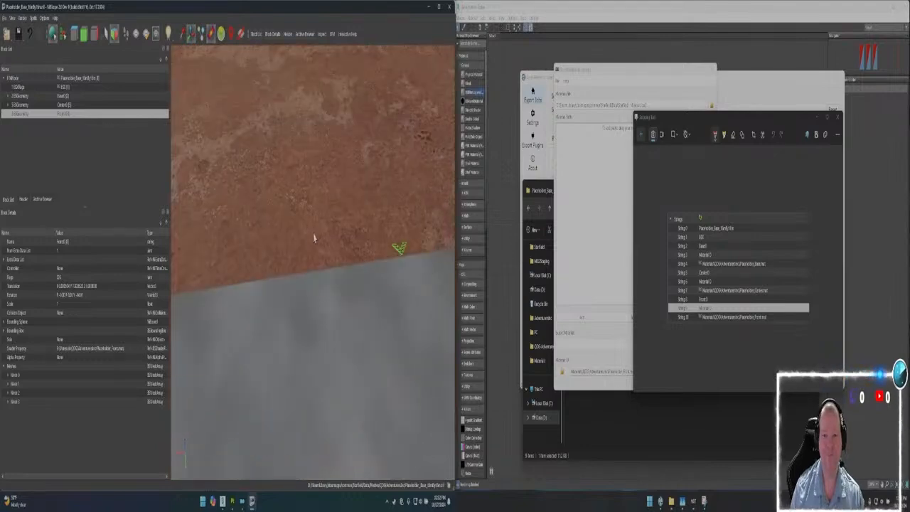
drag(377, 218, 325, 213)
Select the Base geometry on the model and examine its textured surface and outline
click(329, 246)
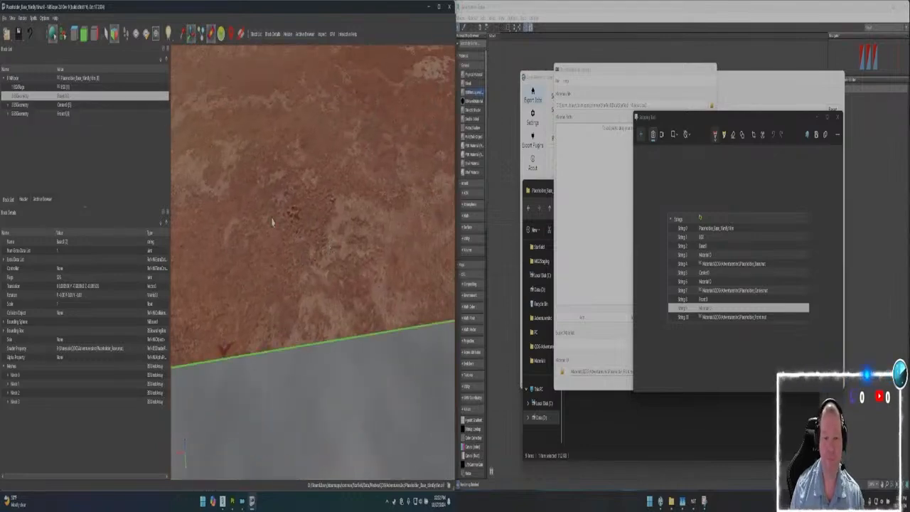
scroll(289, 207, down, 4)
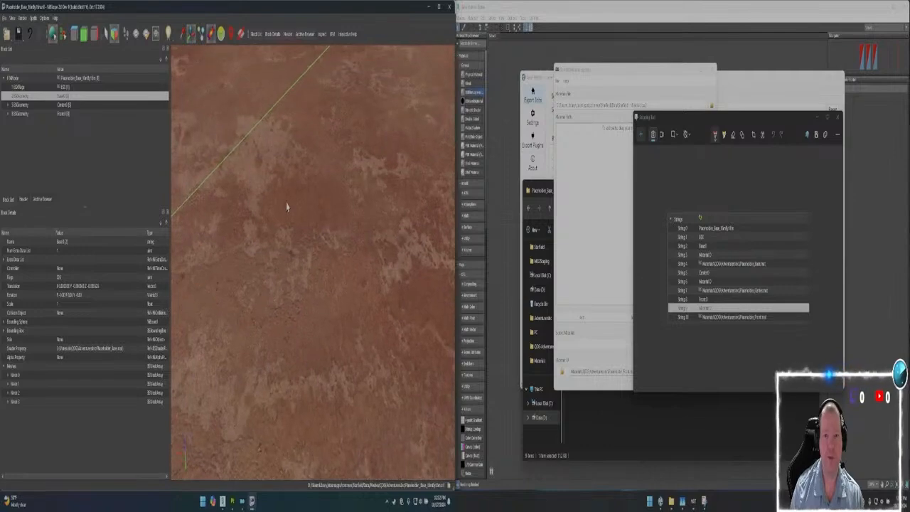
scroll(297, 214, up, 3)
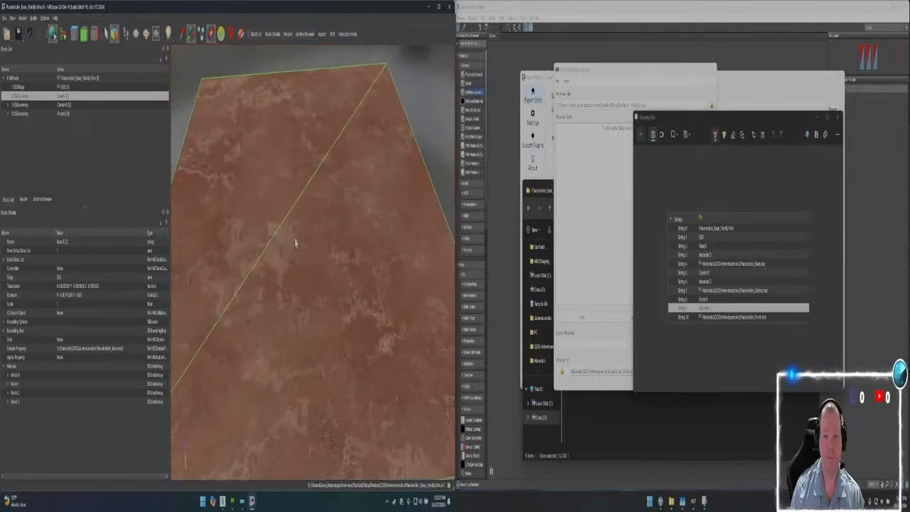
scroll(290, 219, up, 5)
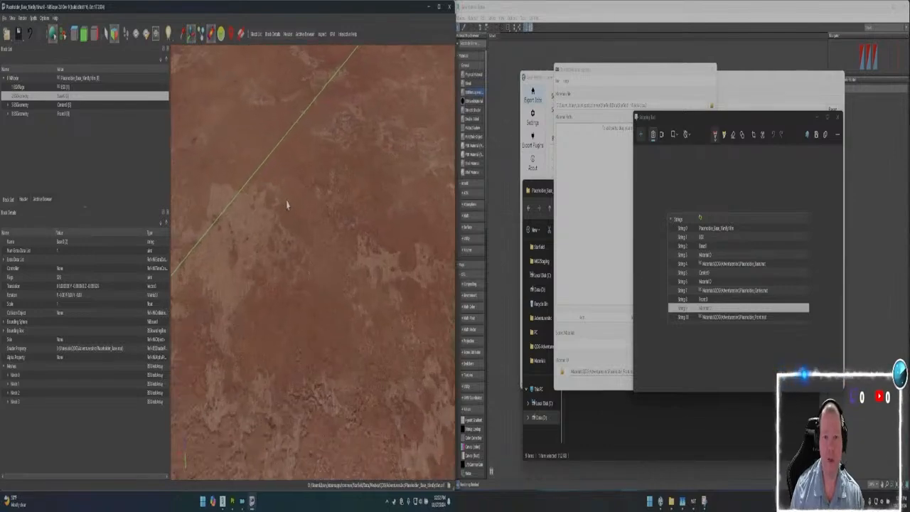
drag(263, 201, 285, 305)
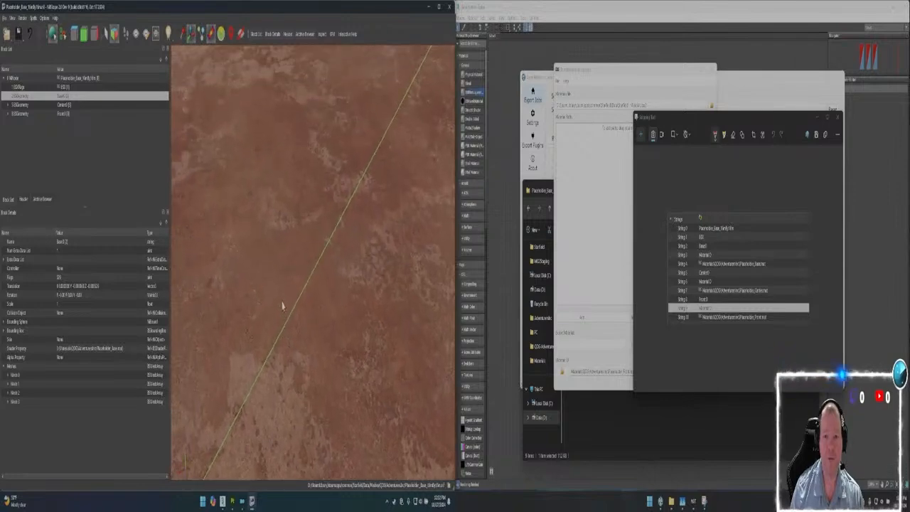
Select the Center and Base geometry one after the other and examine where each lies on the textured plane
click(41, 105)
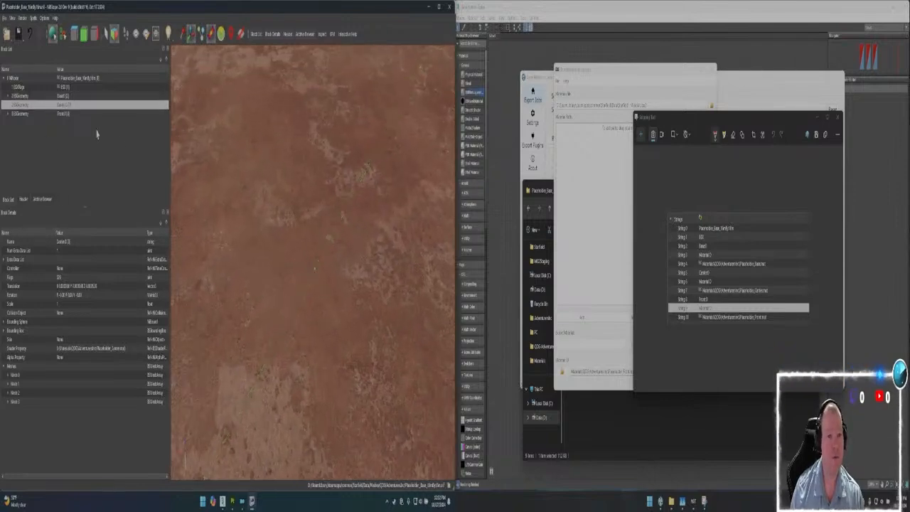
scroll(294, 256, up, 5)
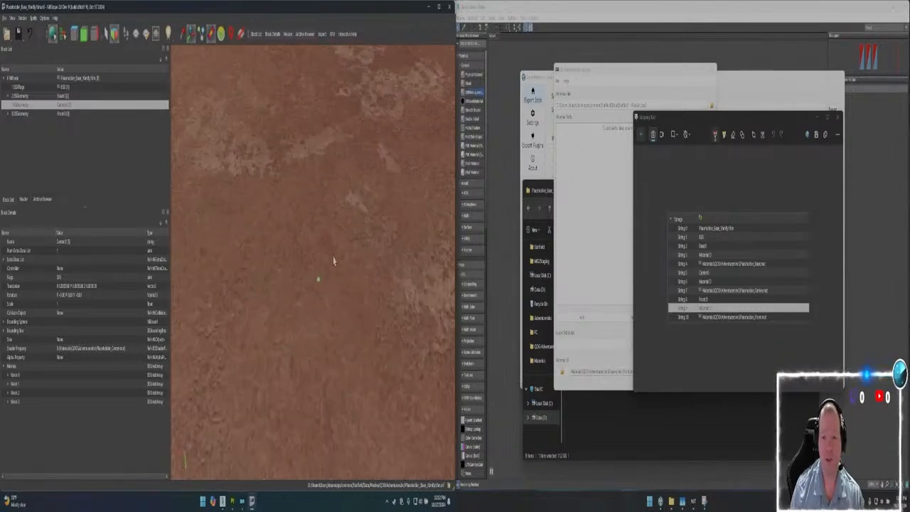
click(356, 250)
scroll(356, 250, up, 3)
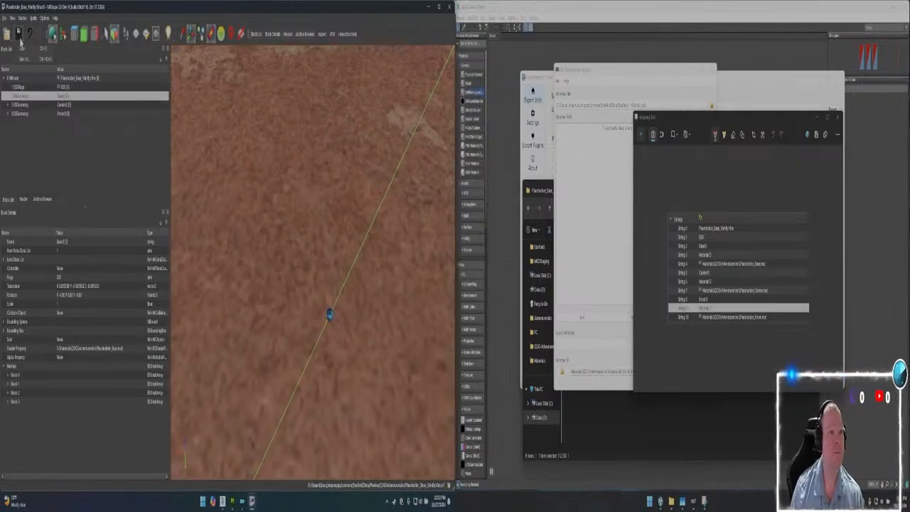
Reload the placeholder model file and view the whole textured plane from above
click(5, 19)
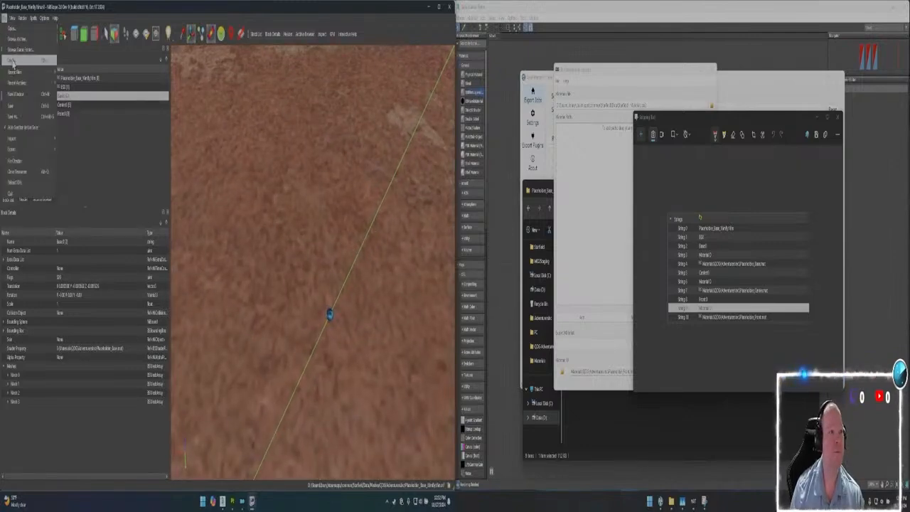
click(23, 62)
drag(275, 140, 331, 185)
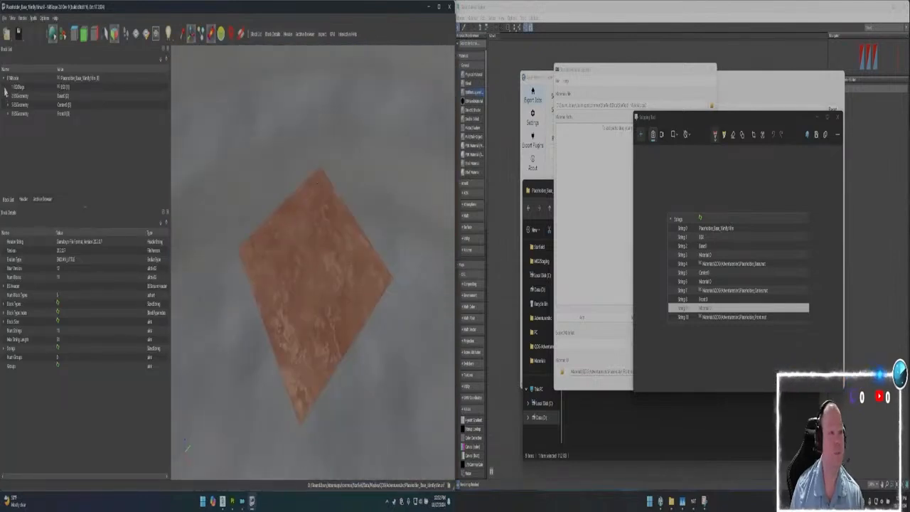
Exit NifSkope and close the Snipping Tool window with the screenshot of the strings list
click(5, 18)
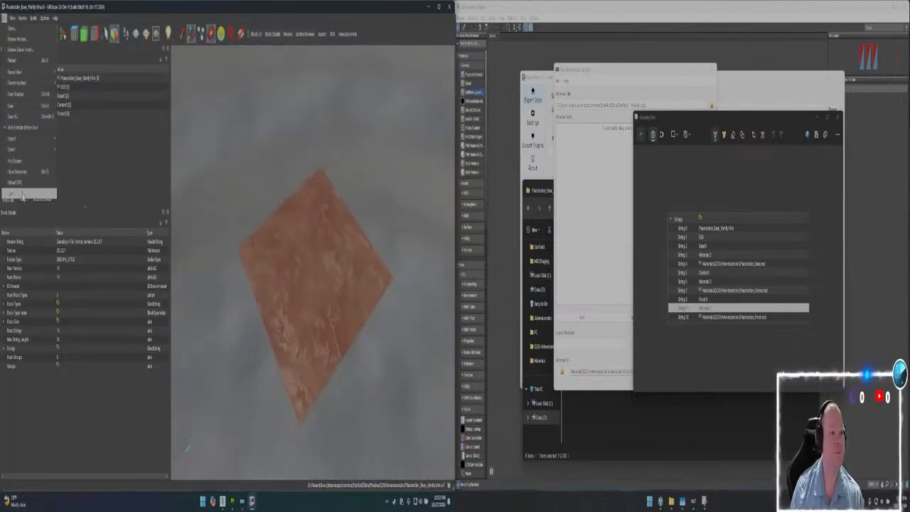
click(22, 196)
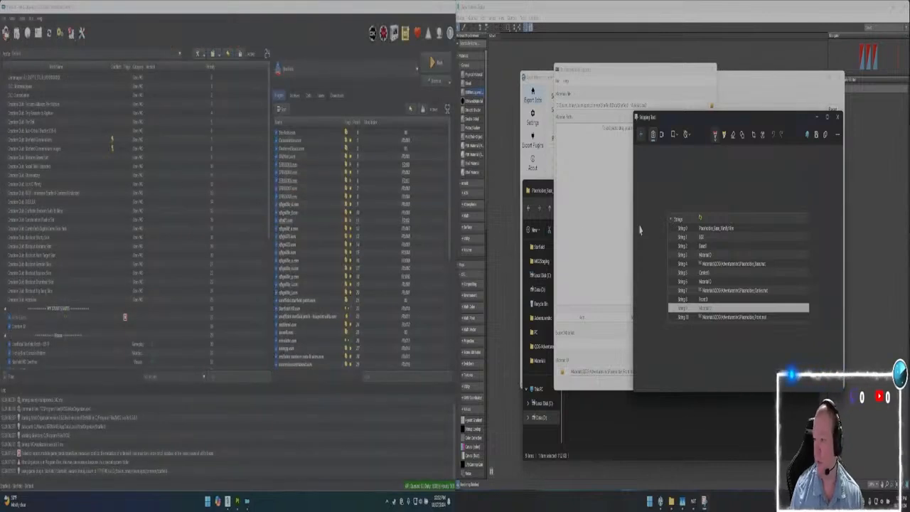
click(839, 119)
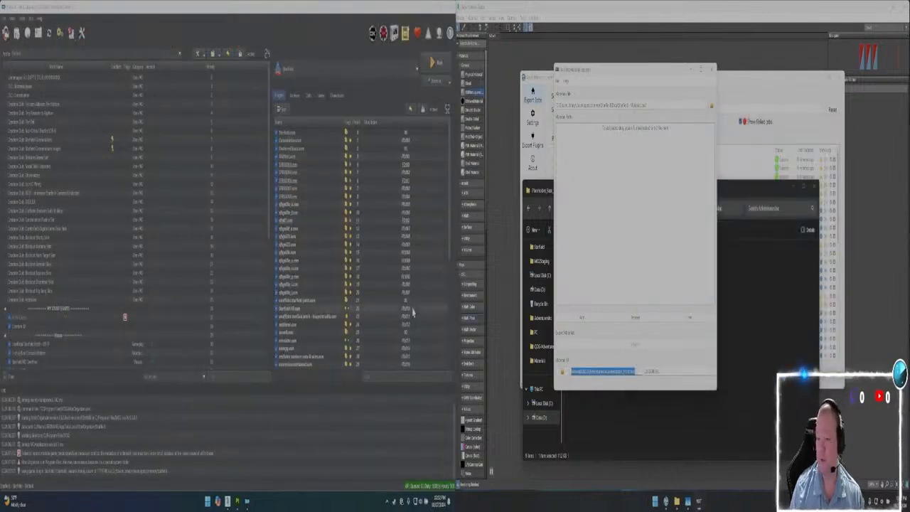
Launch the Creation Kit from Mod Organizer and find the placeholder base entries in the Static object list
mouse_move(247, 502)
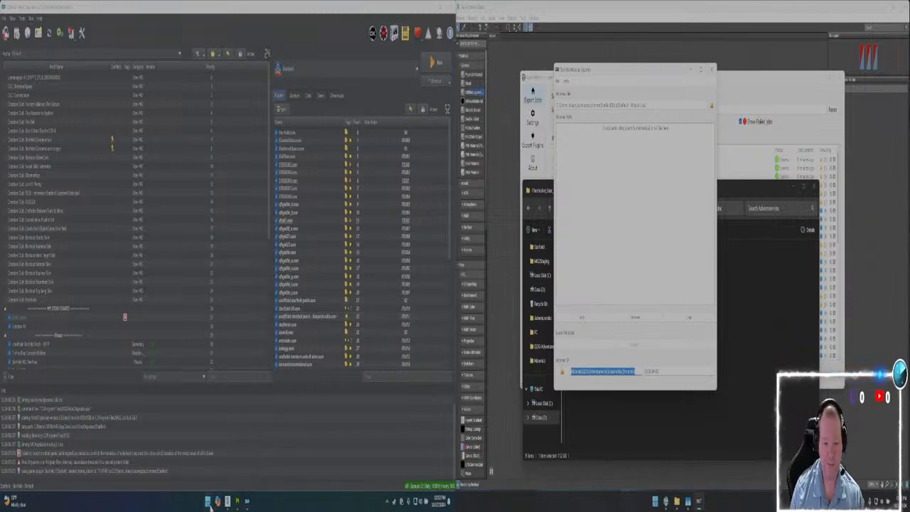
click(372, 36)
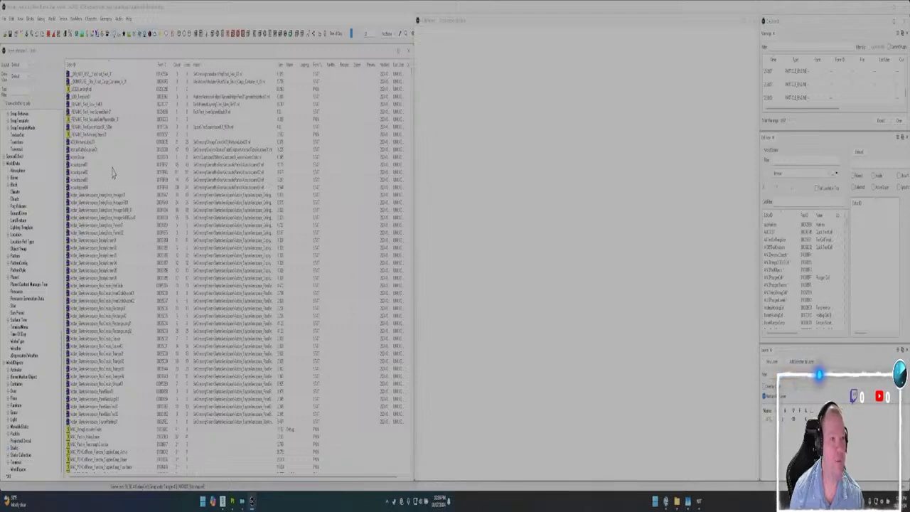
scroll(125, 219, down, 15)
scroll(117, 300, down, 5)
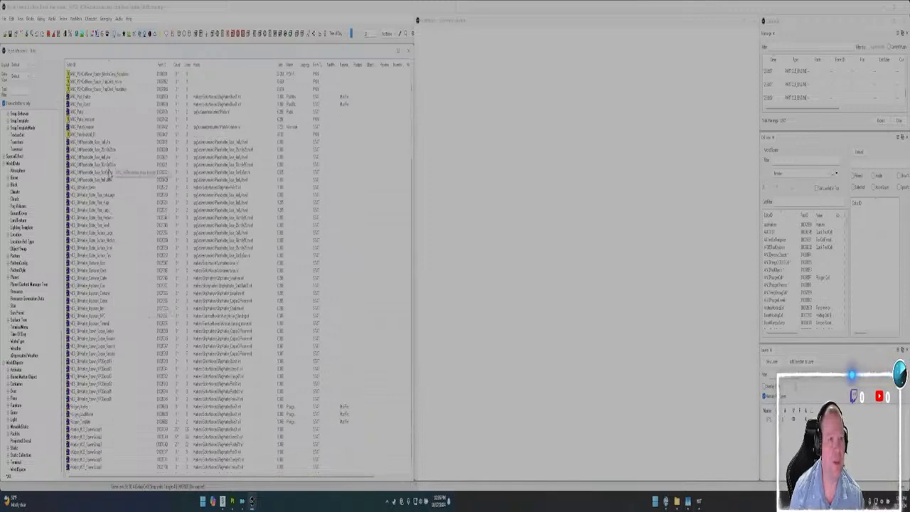
Open the last placeholder base static for editing and change its ID for the new placeholder size
click(108, 180)
right_click(112, 180)
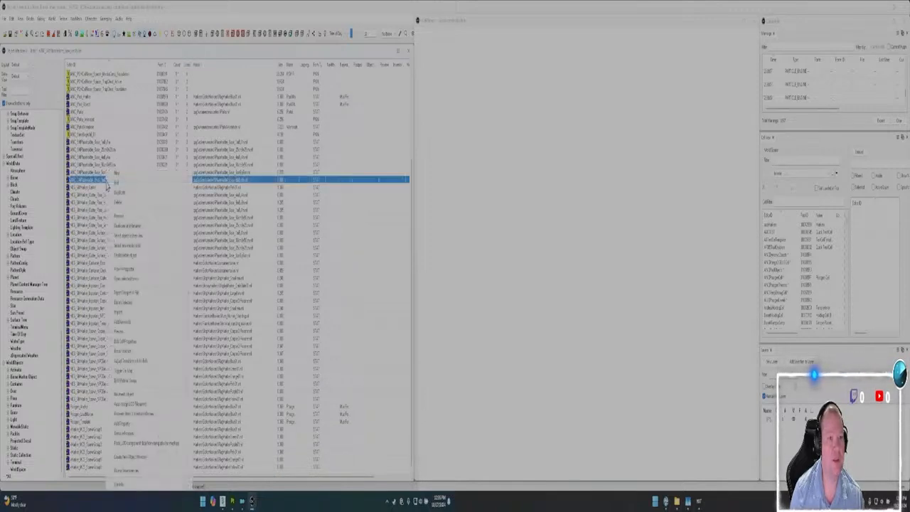
click(120, 186)
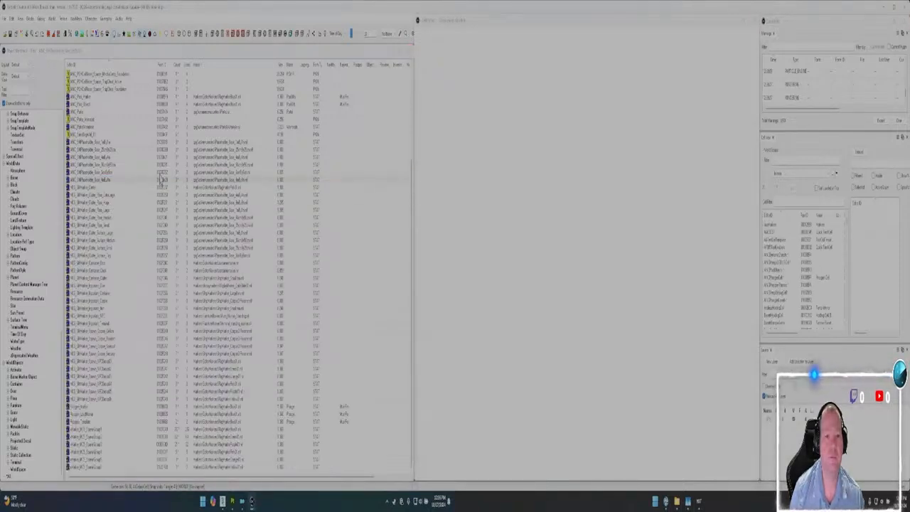
click(118, 181)
double_click(125, 187)
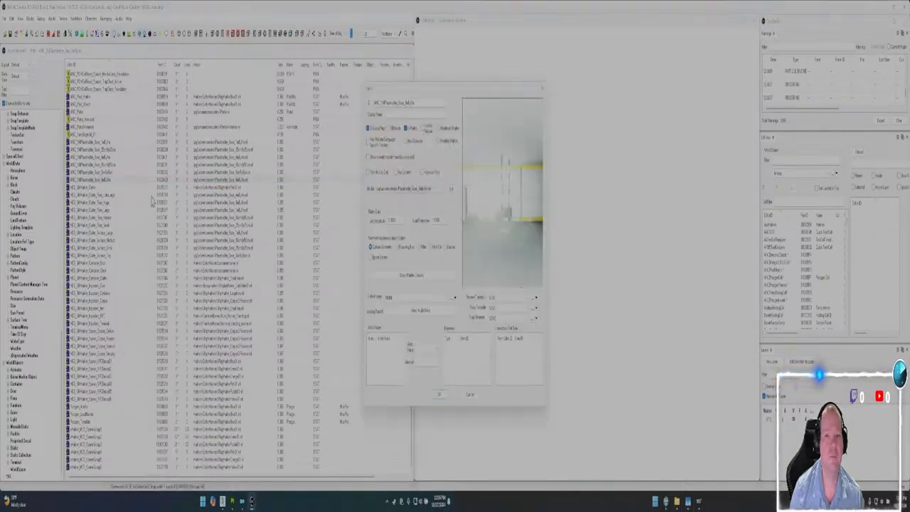
drag(441, 88, 196, 113)
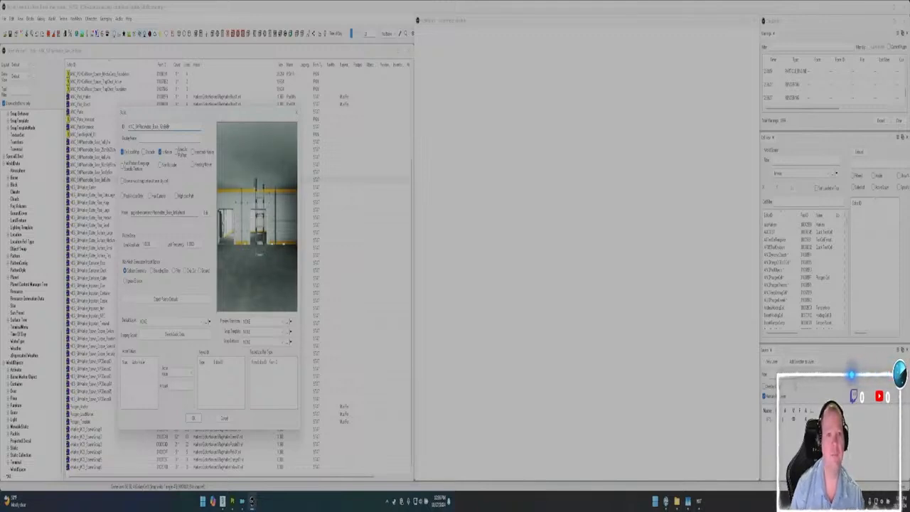
Assign the first placeholder base file in the mod's mesh folder as the static's model and save the form as a new object
click(206, 212)
click(435, 177)
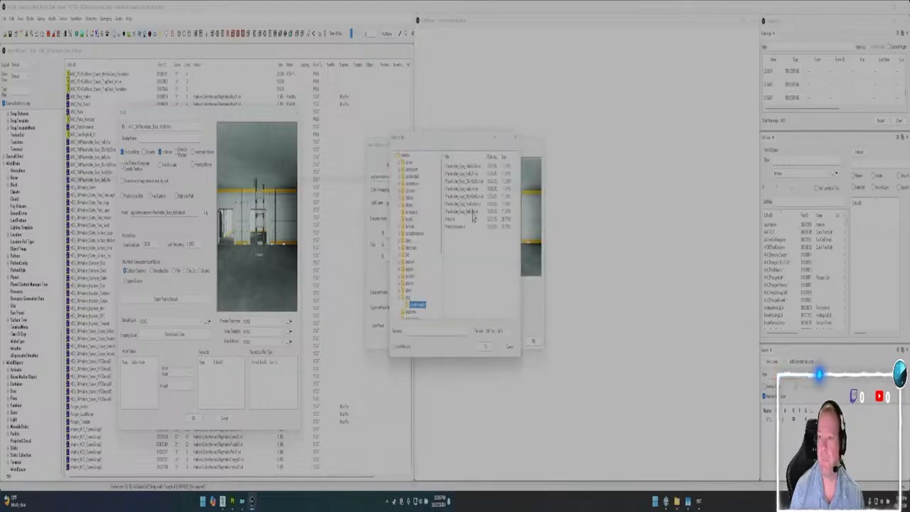
click(471, 167)
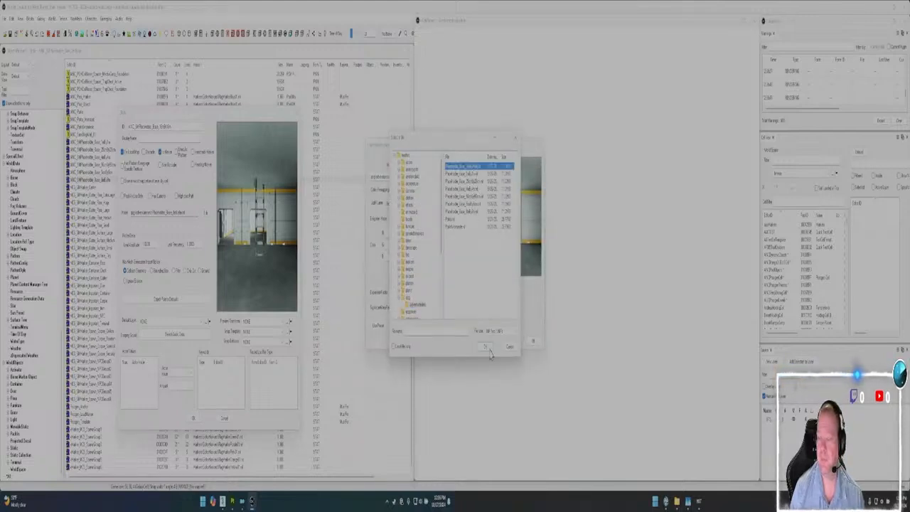
click(485, 348)
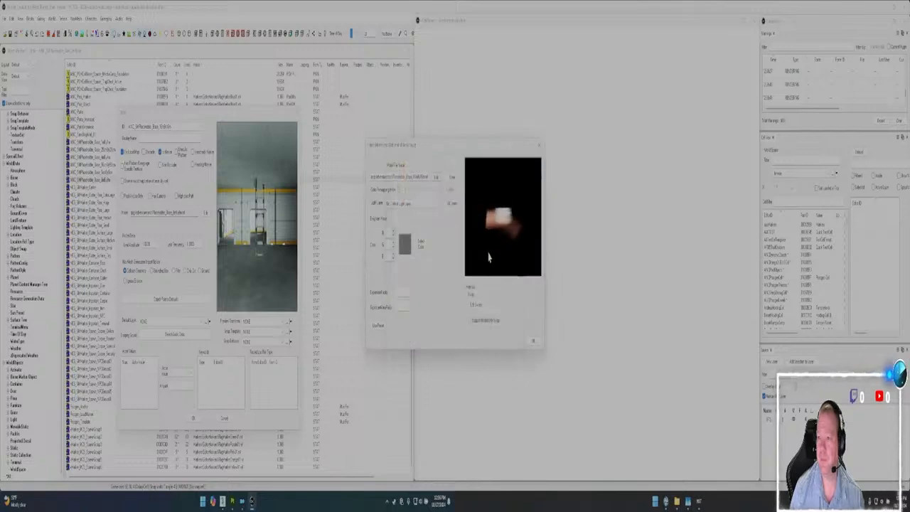
click(532, 343)
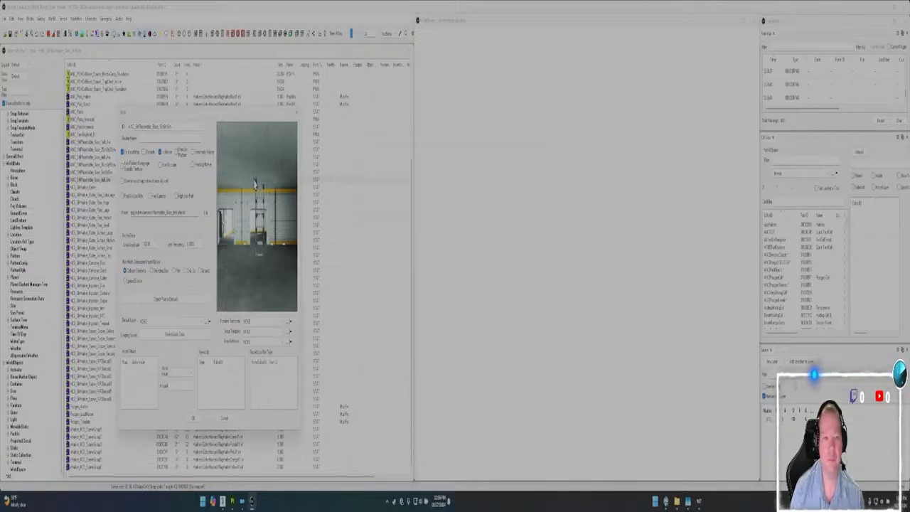
drag(252, 184, 253, 226)
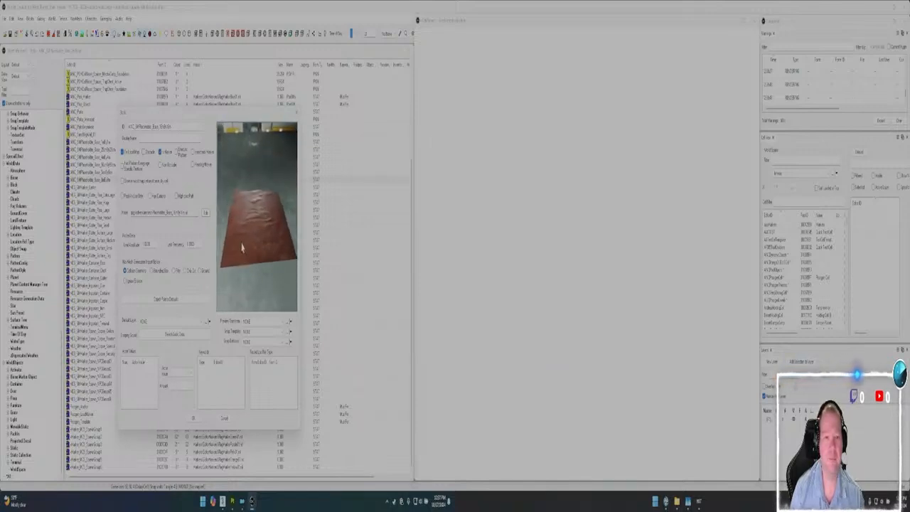
click(193, 421)
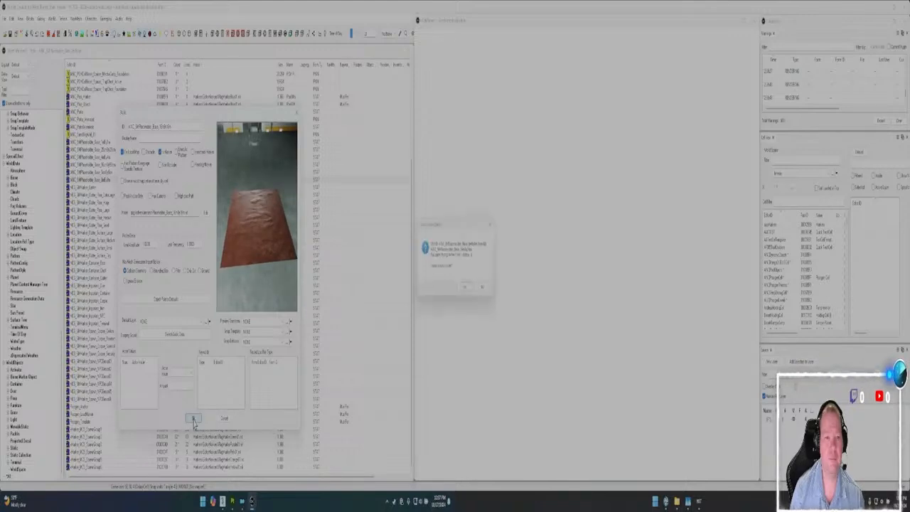
click(466, 292)
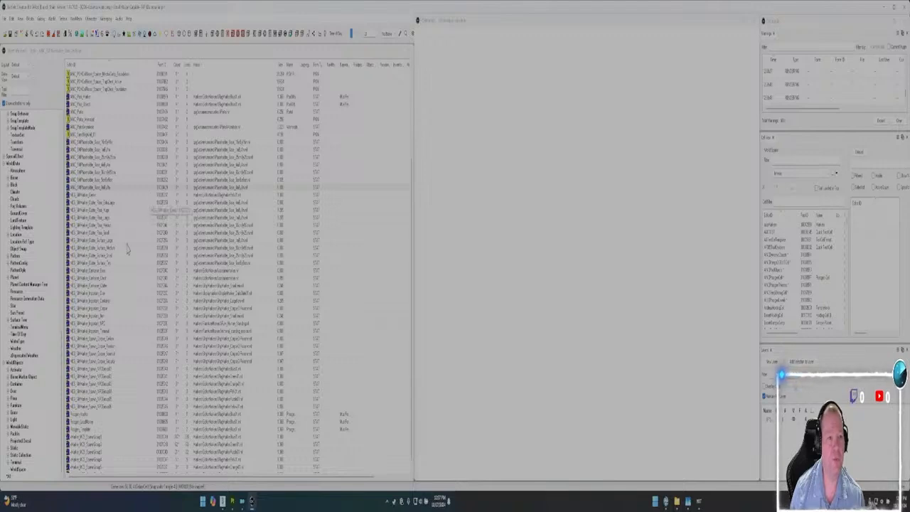
Open the huge floor marker static for editing and change its ID for a new marker size
click(111, 142)
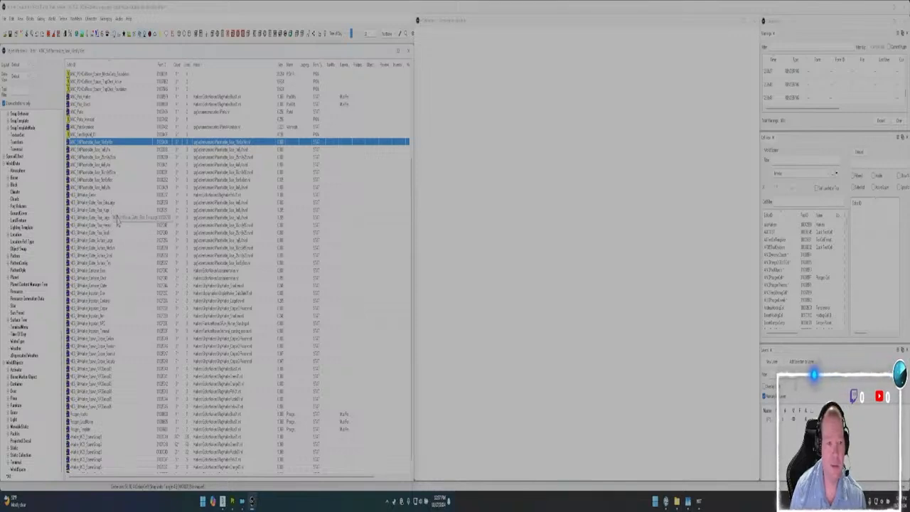
click(105, 212)
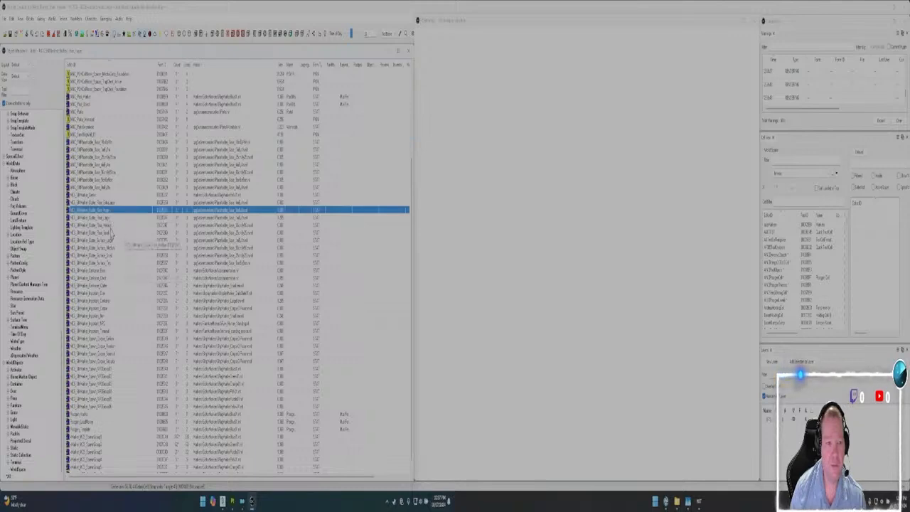
right_click(111, 214)
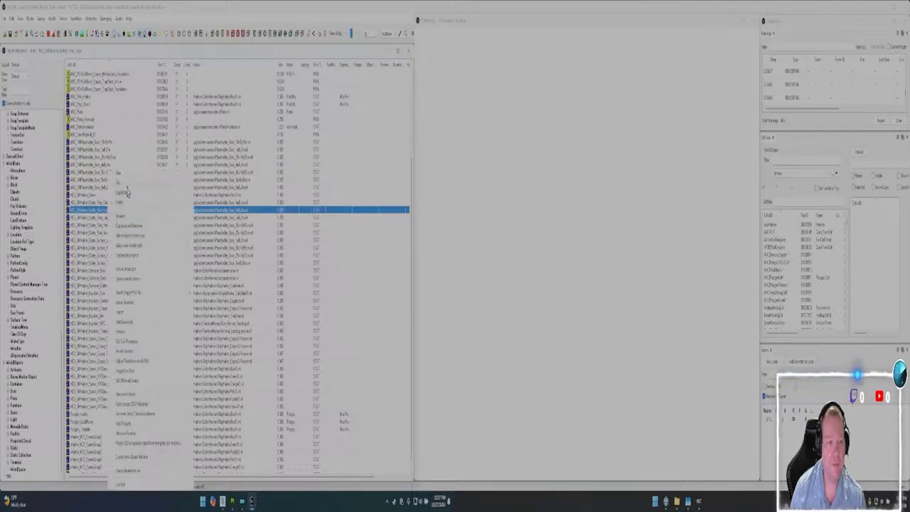
click(126, 192)
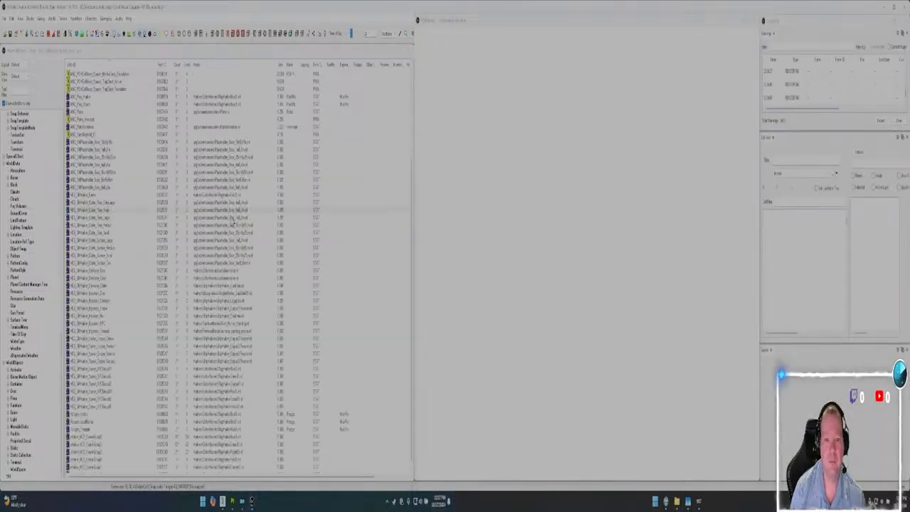
right_click(118, 210)
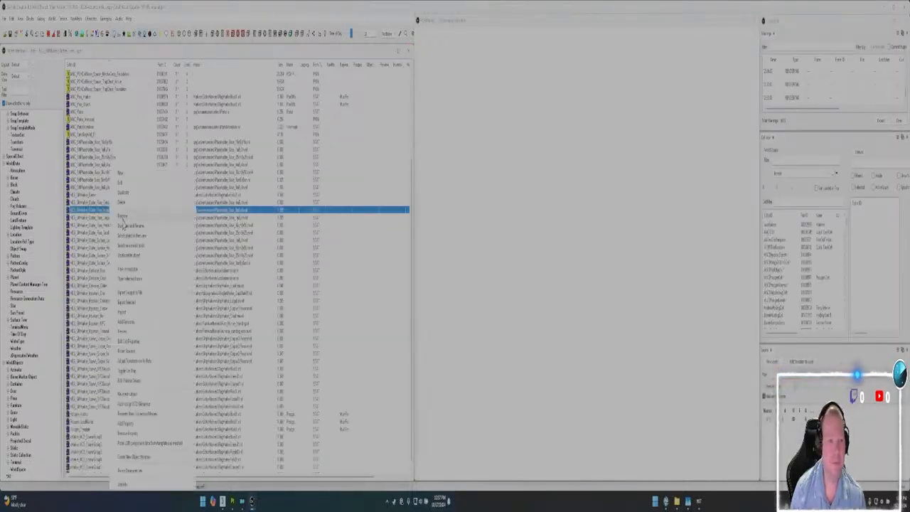
click(125, 203)
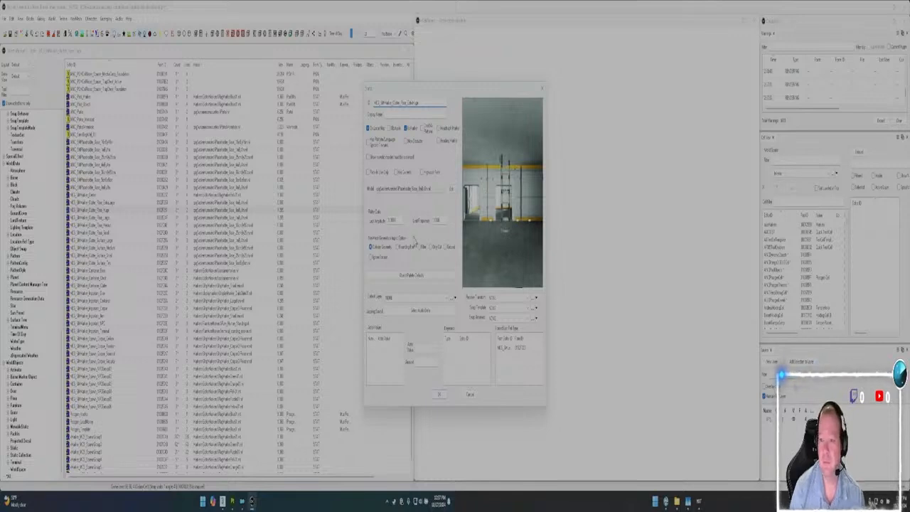
Assign the first placeholder base model file to the floor marker static and save it as a new object
click(450, 188)
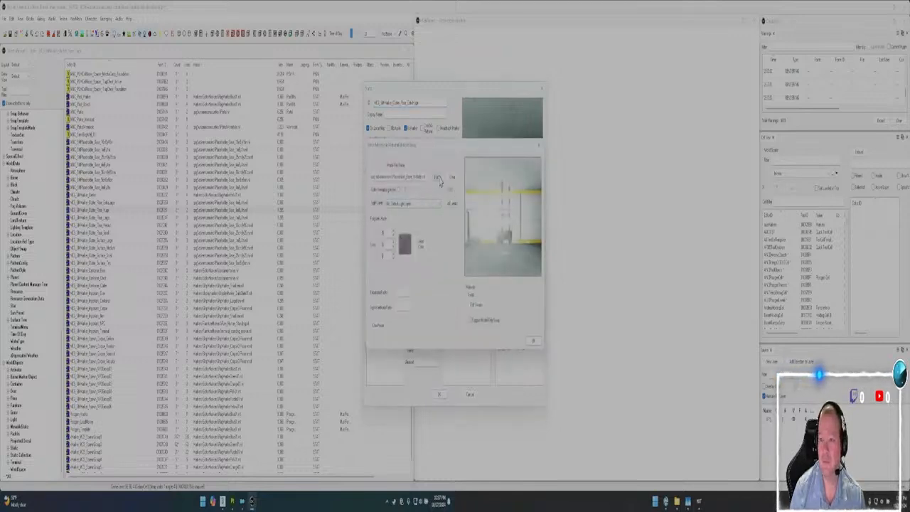
click(433, 182)
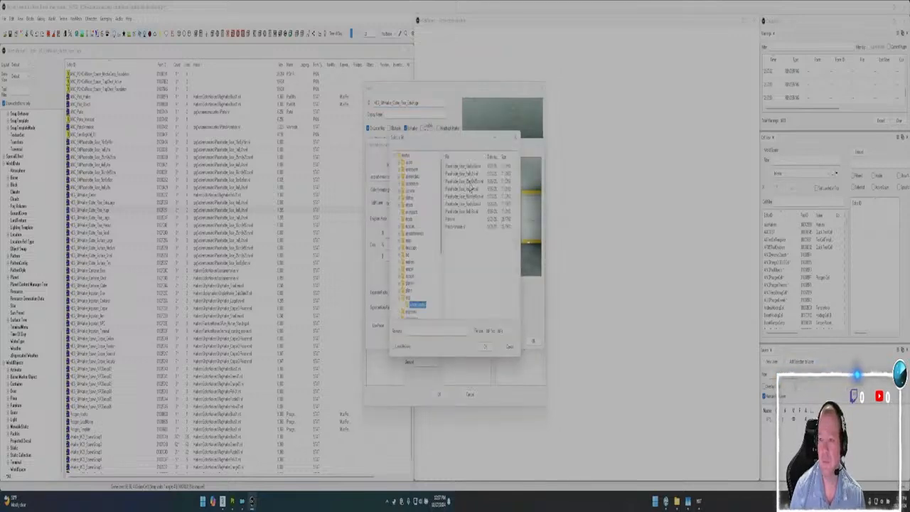
click(476, 173)
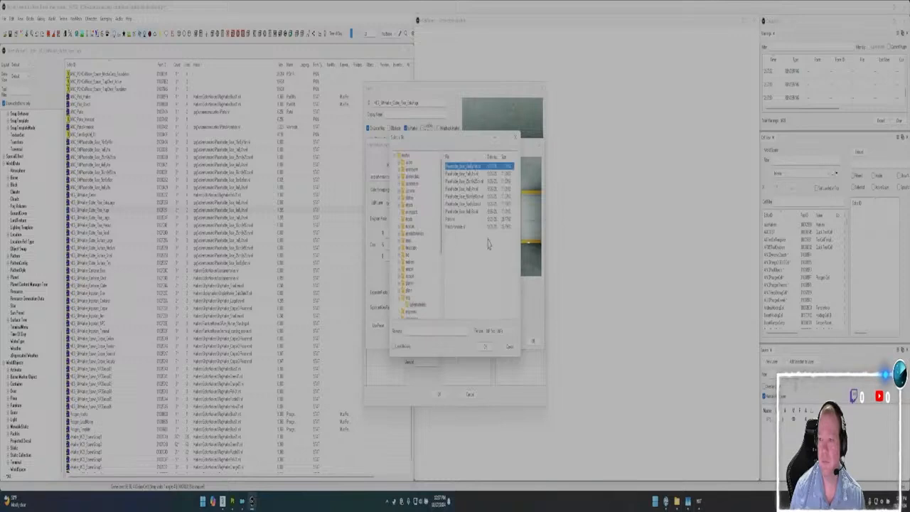
click(488, 346)
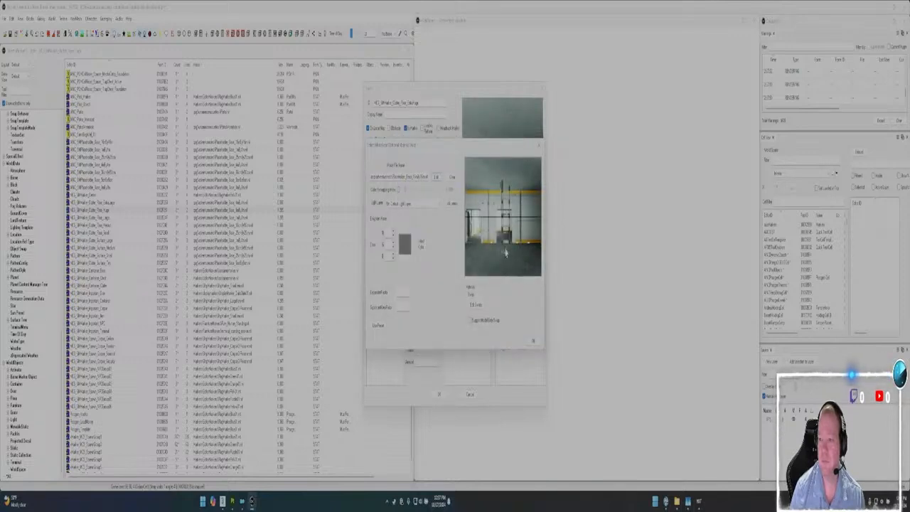
click(532, 342)
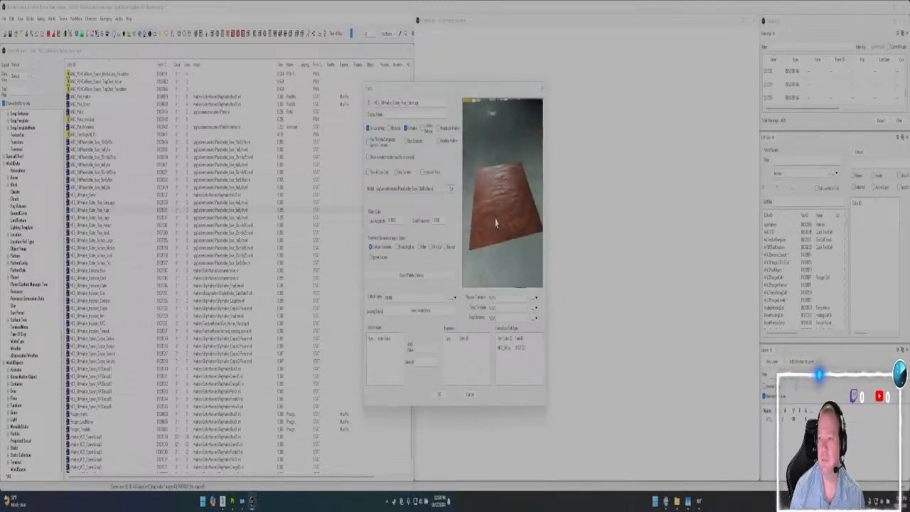
click(439, 393)
click(467, 291)
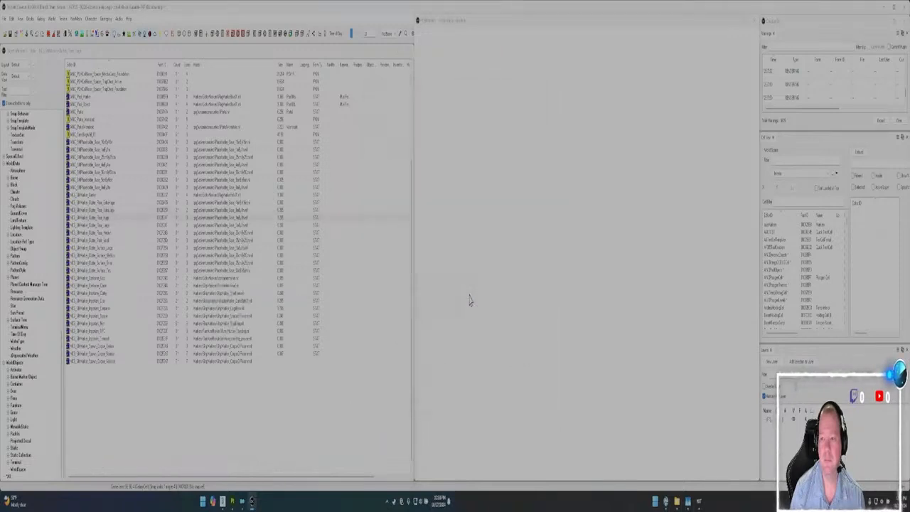